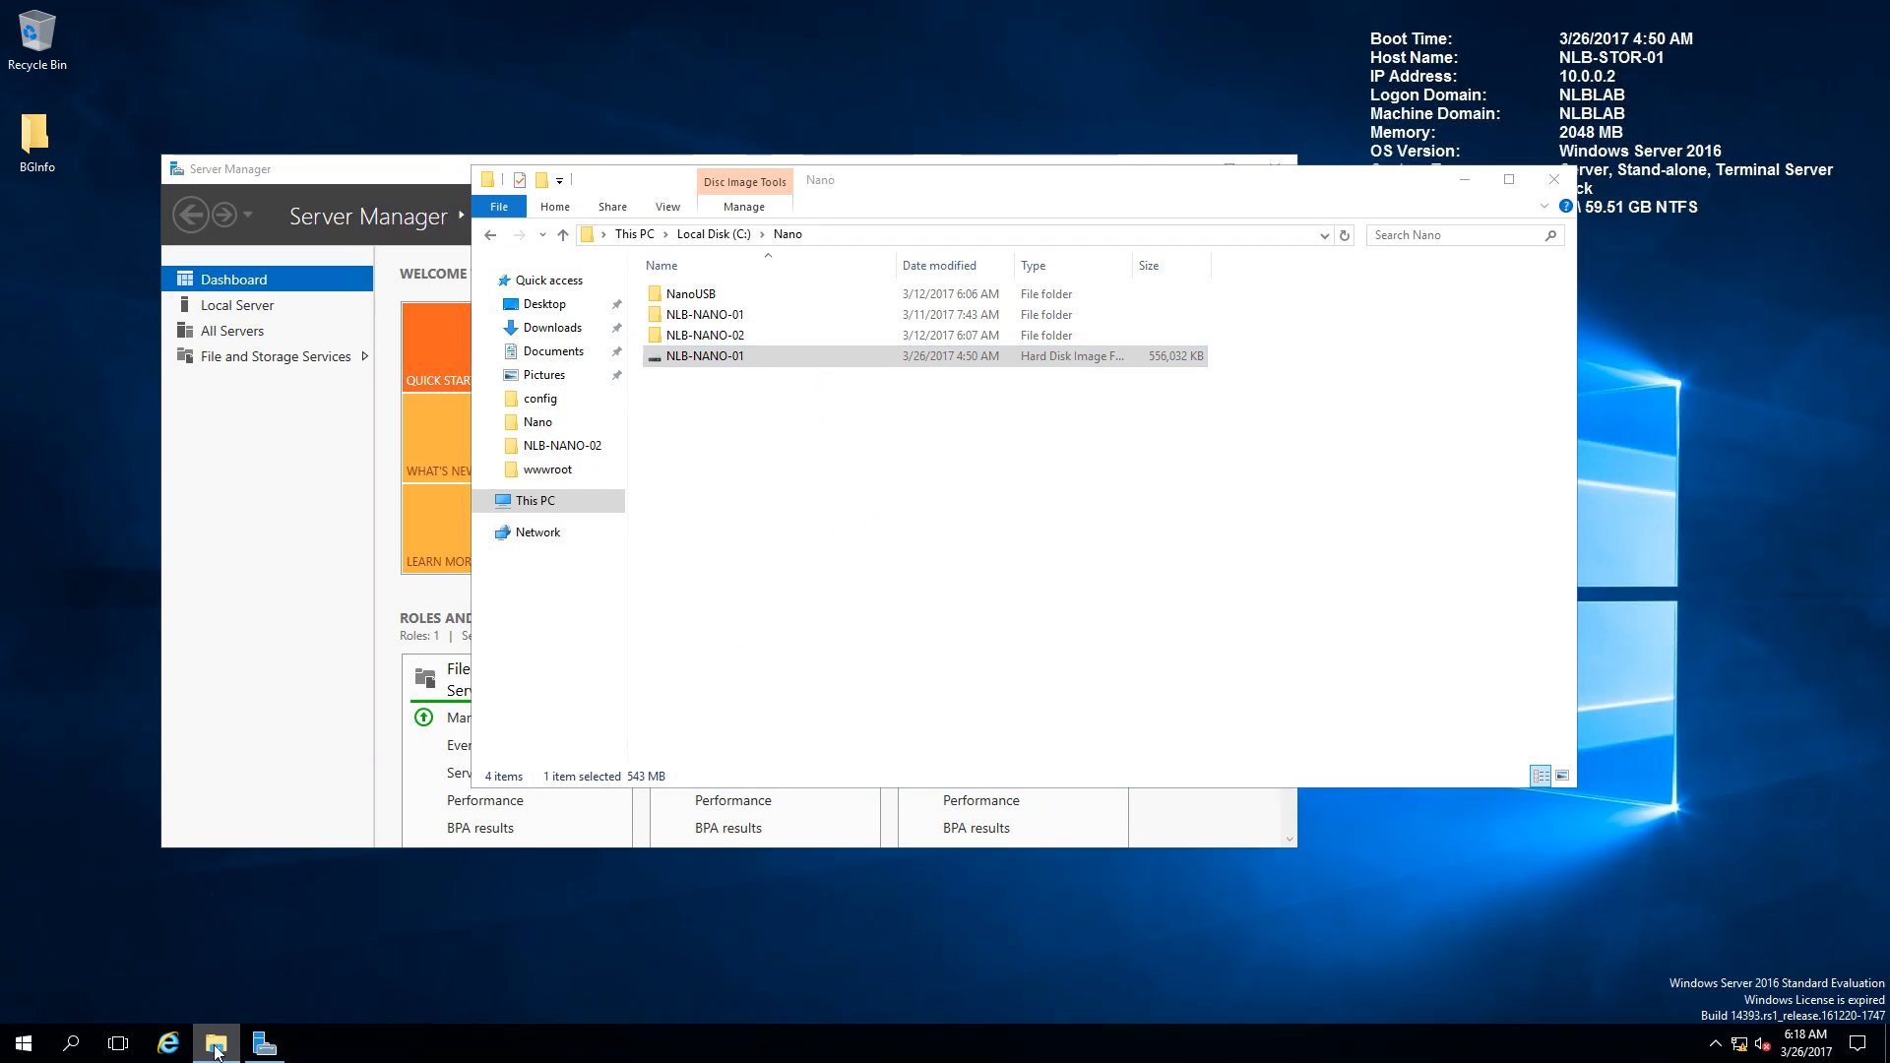
Step: Open a second File Explorer window below the first and browse to \\10.0.0.3\C$
left_click(189, 945)
left_click_drag(941, 205, 1070, 442)
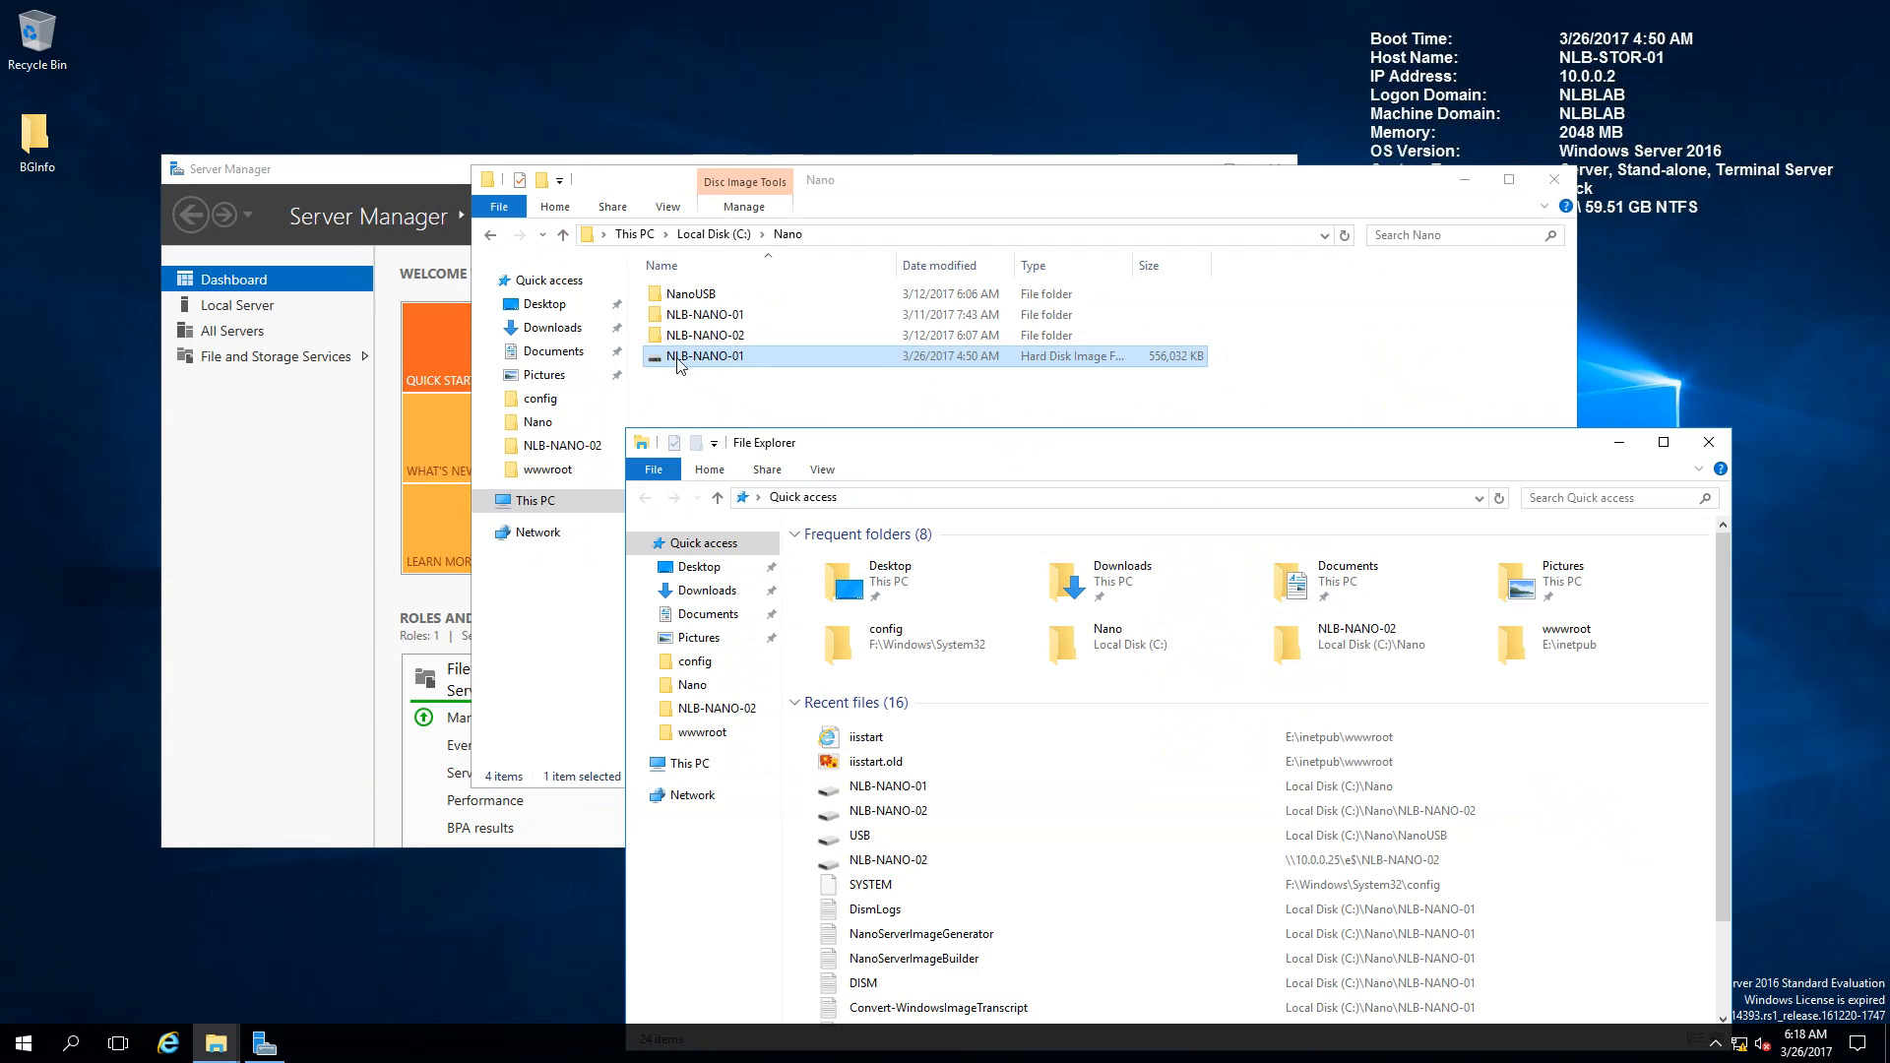
left_click(682, 764)
key("alt+d")
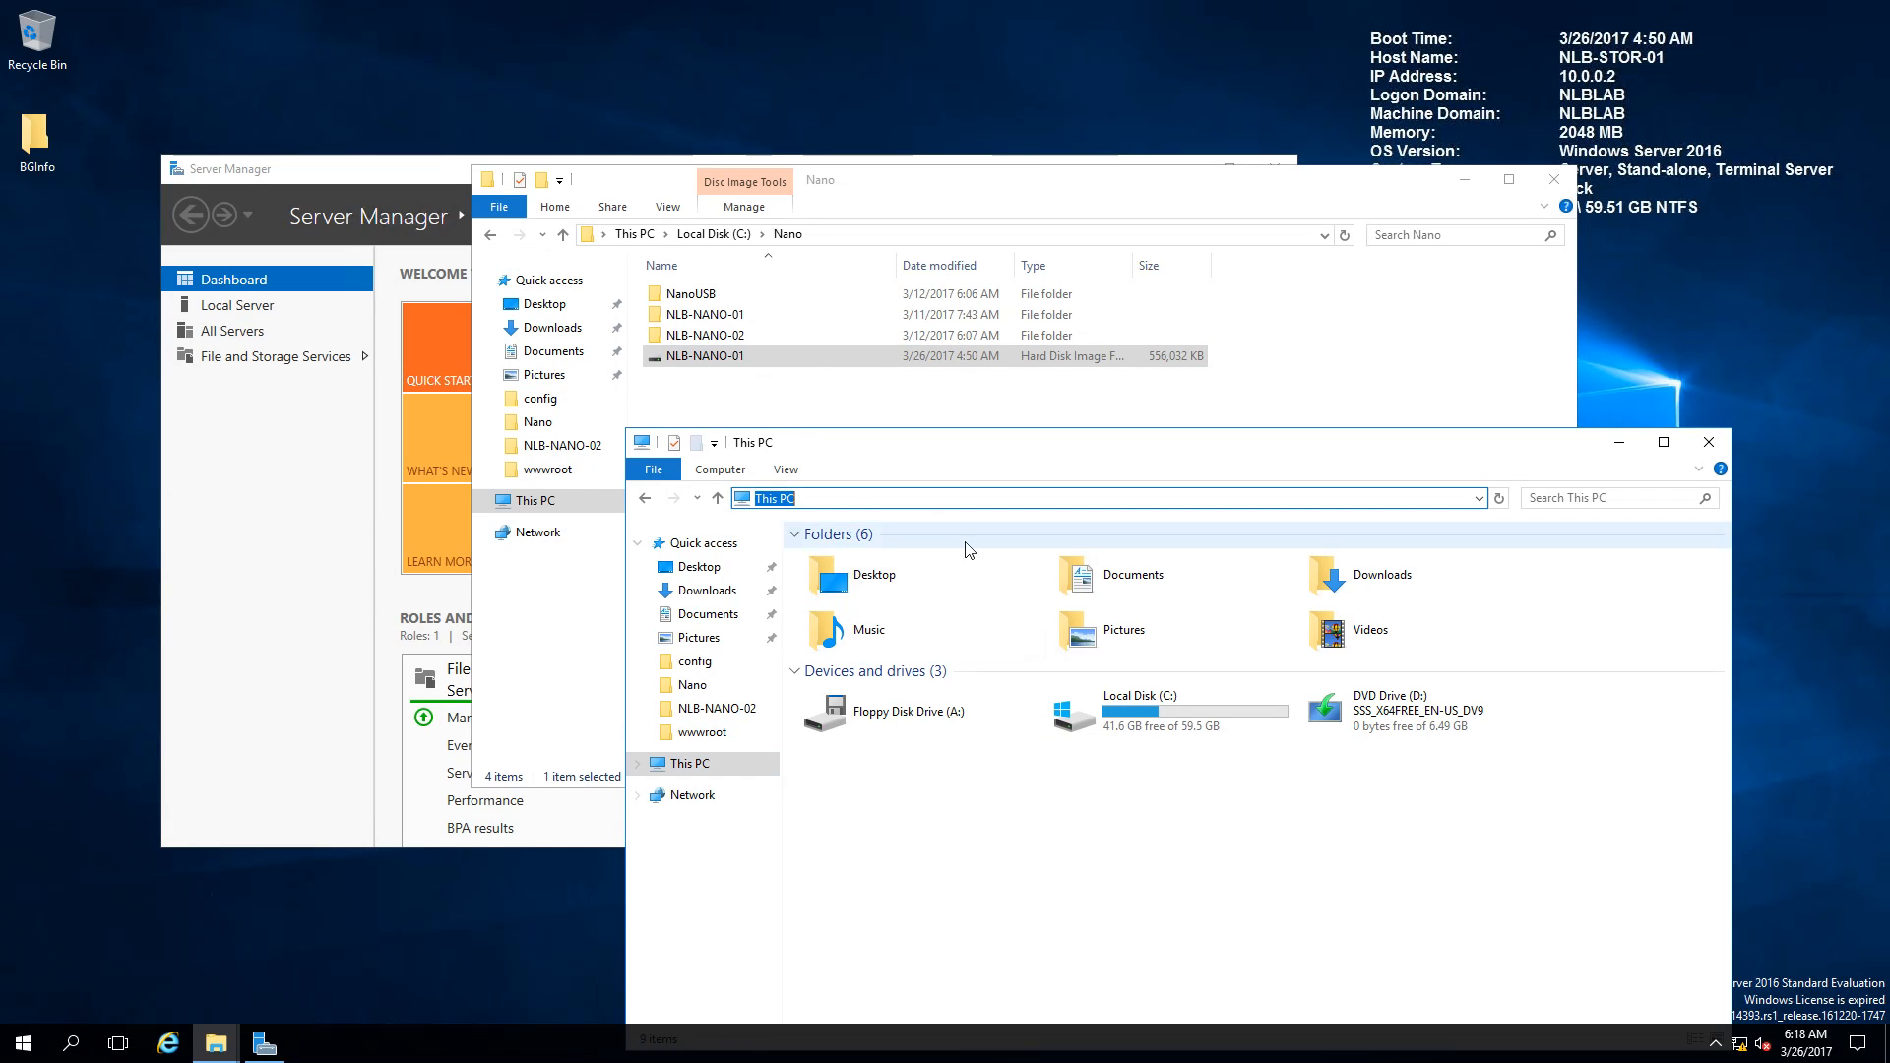
type("\\\\")
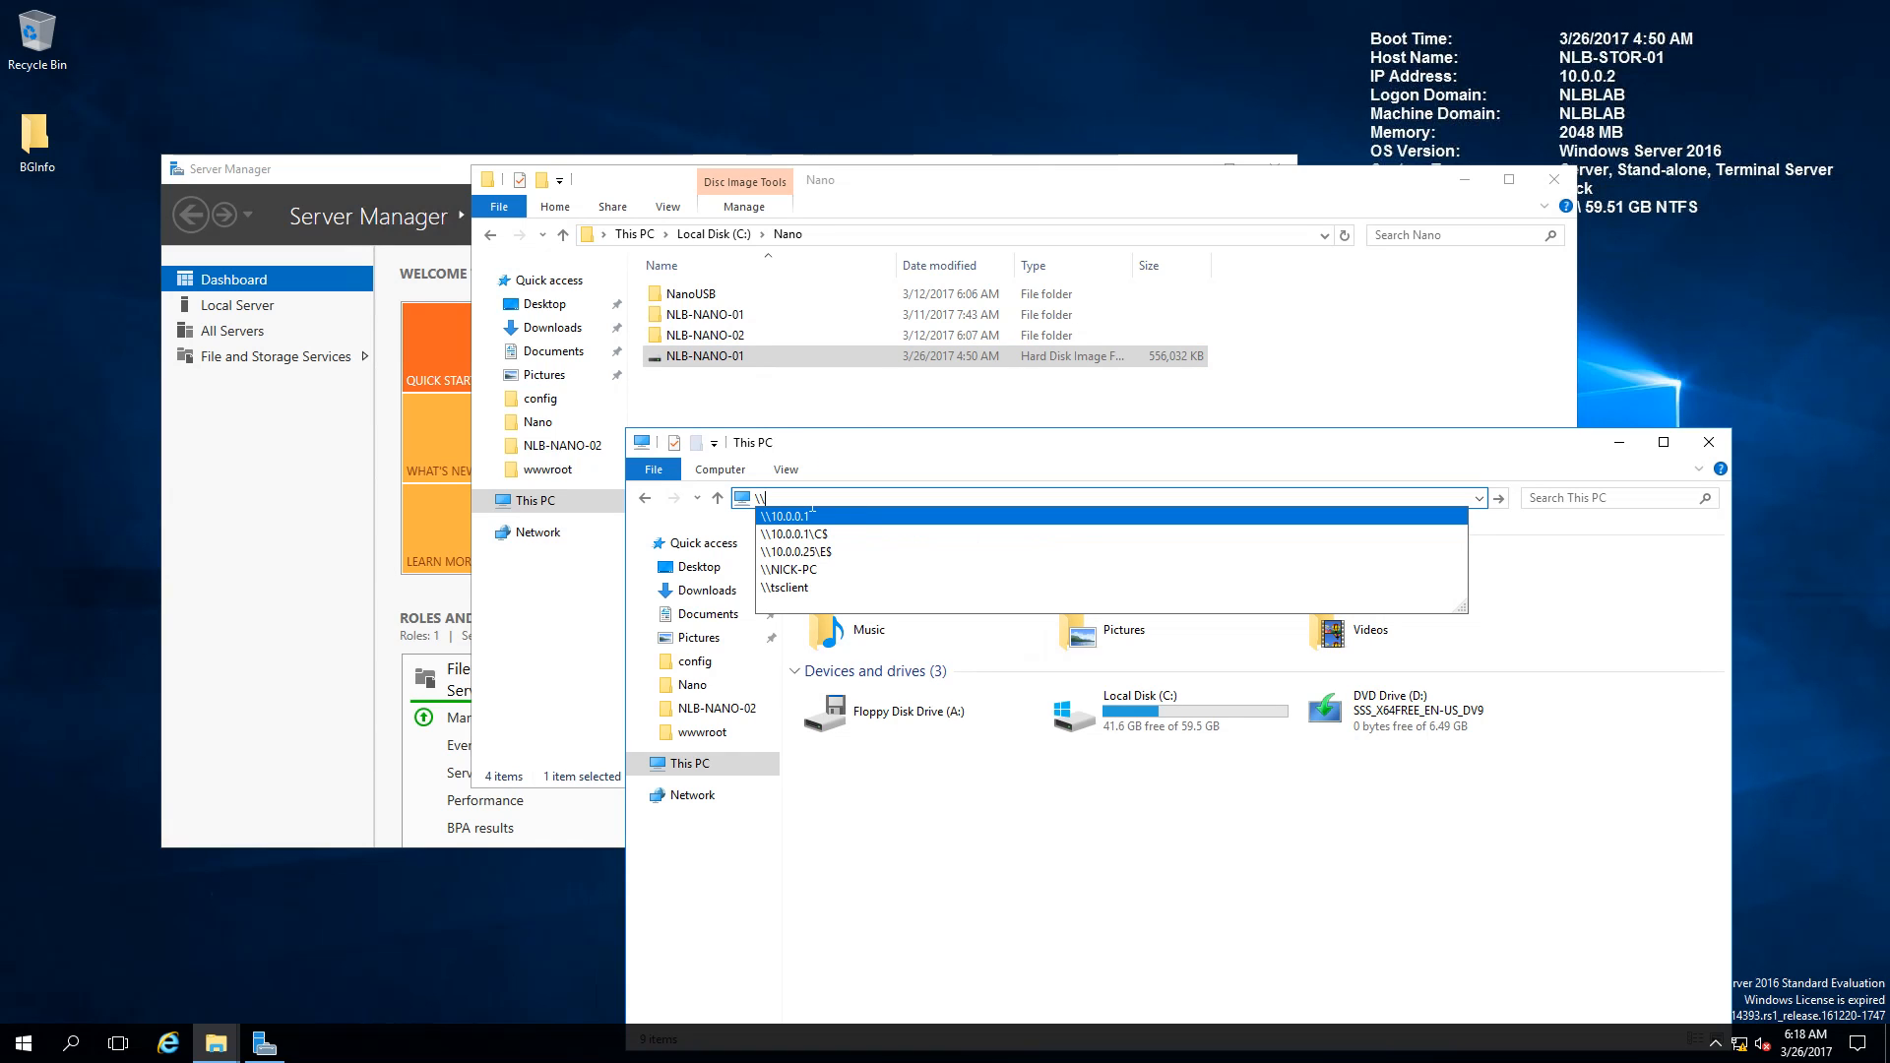
type("10.0.0.")
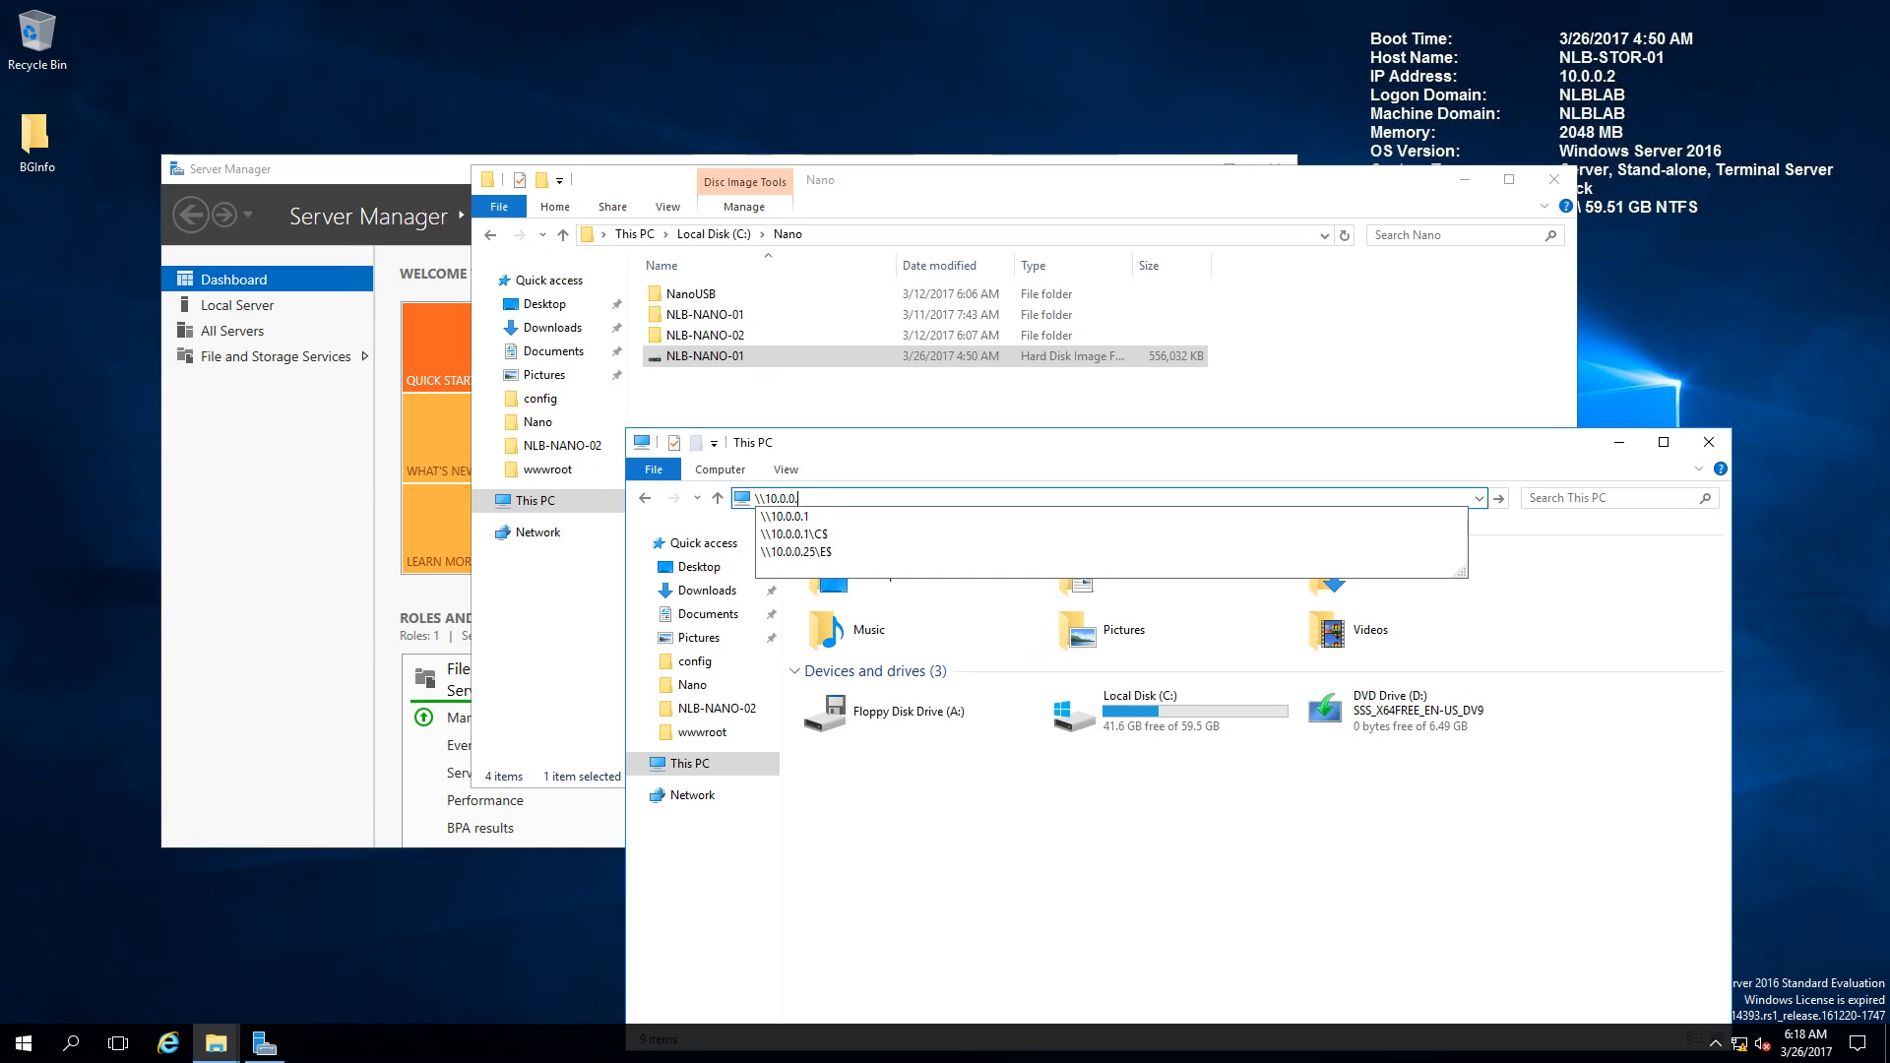
type("3\\C$")
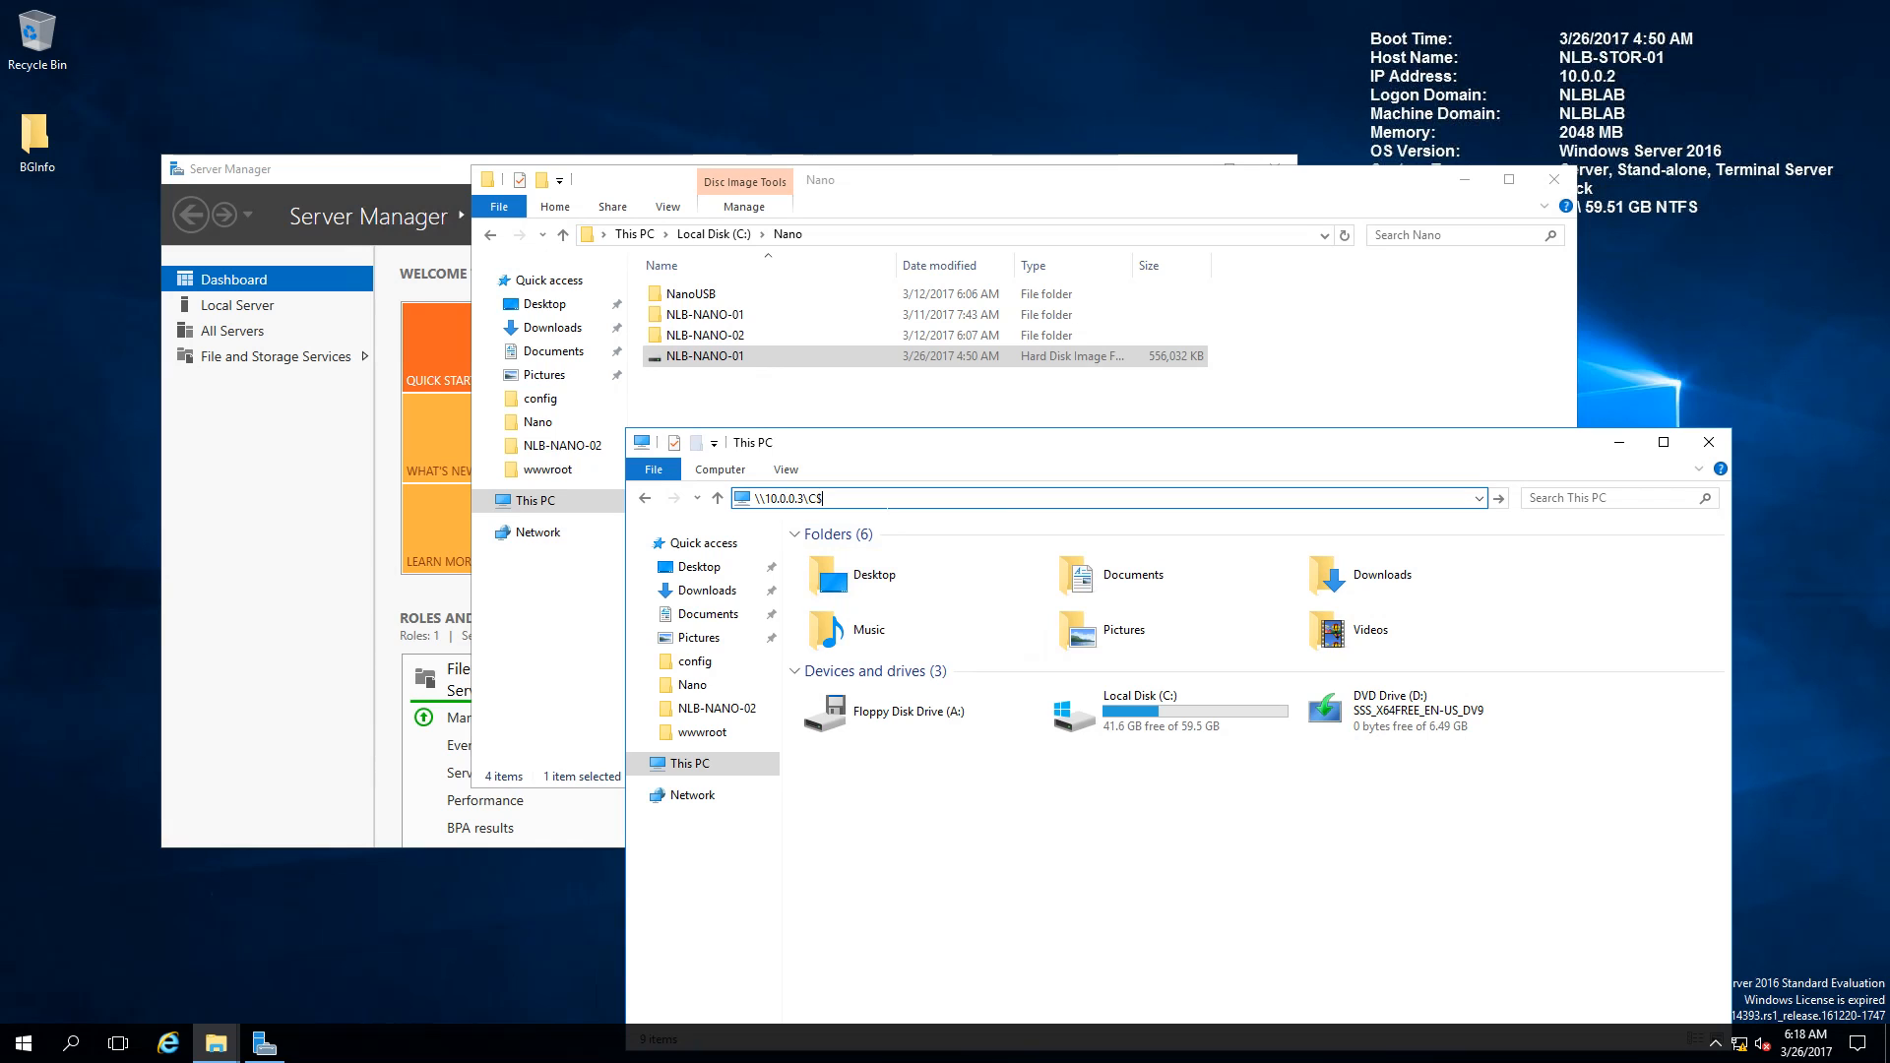
key("Return")
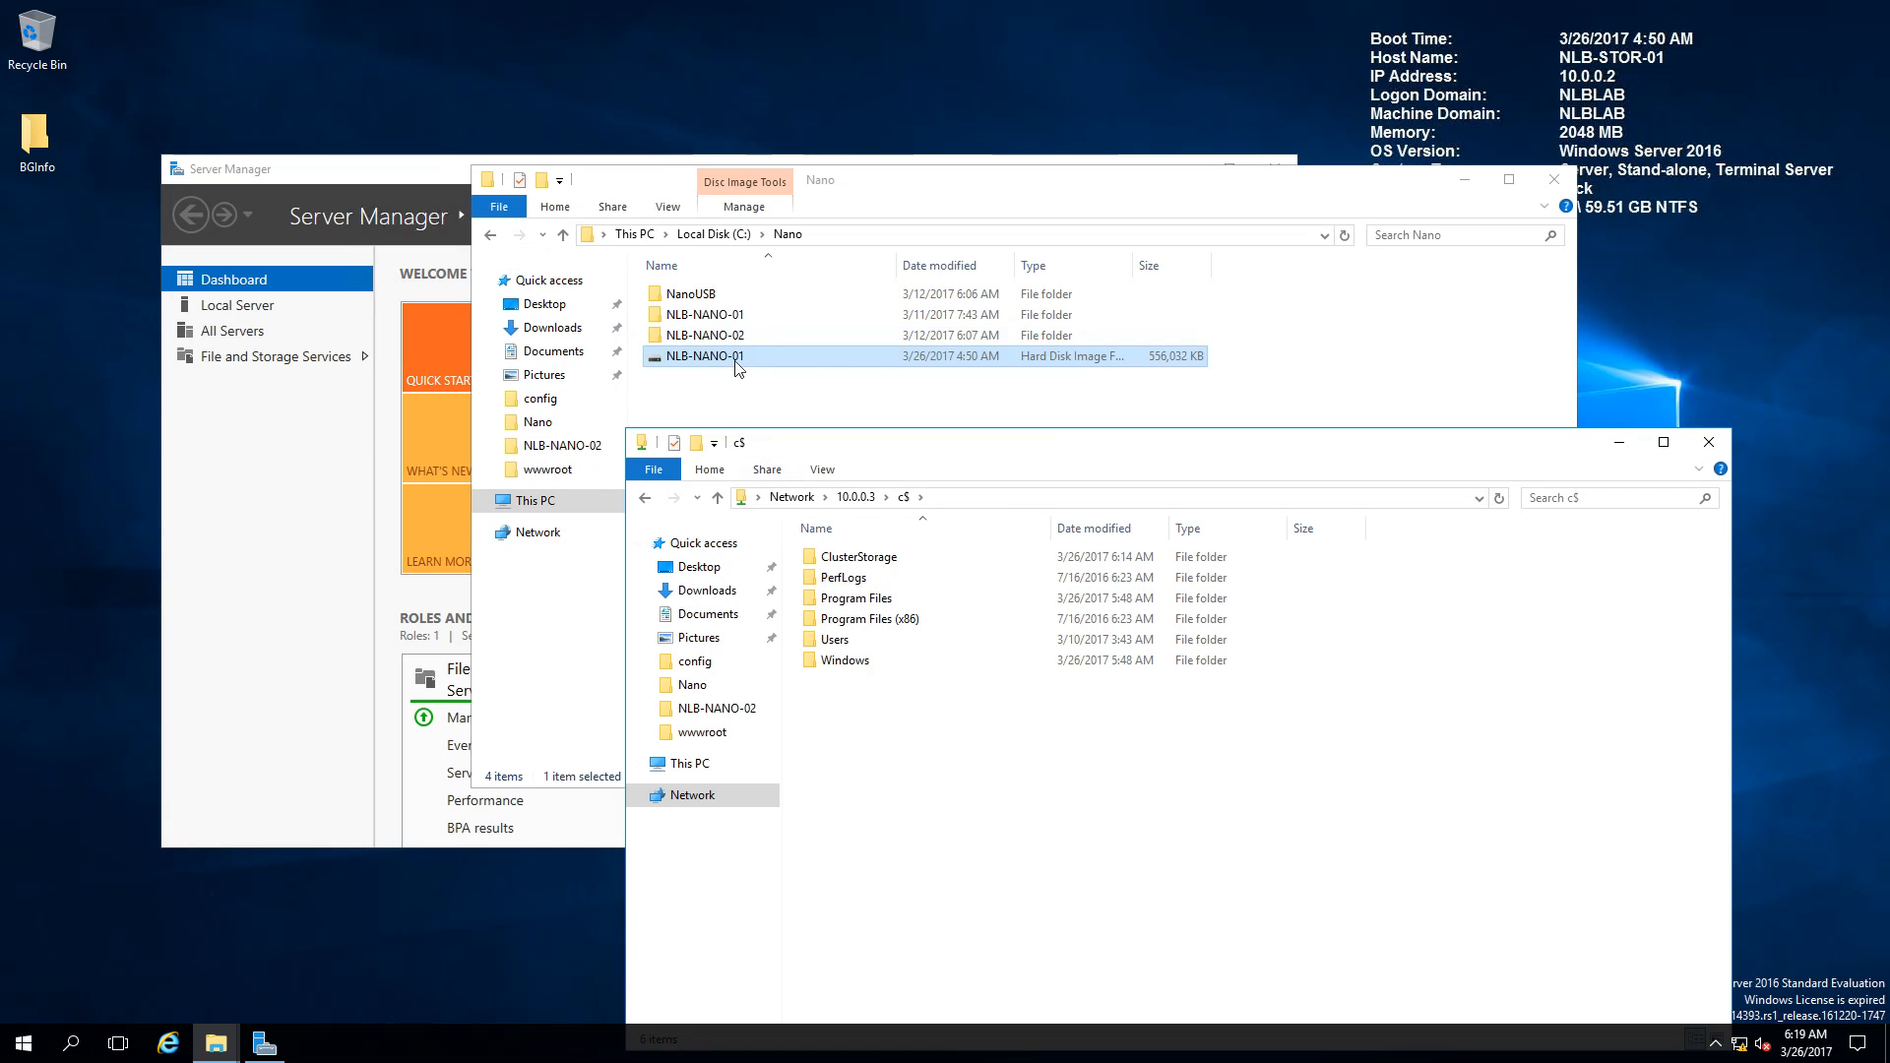
left_click(1002, 500)
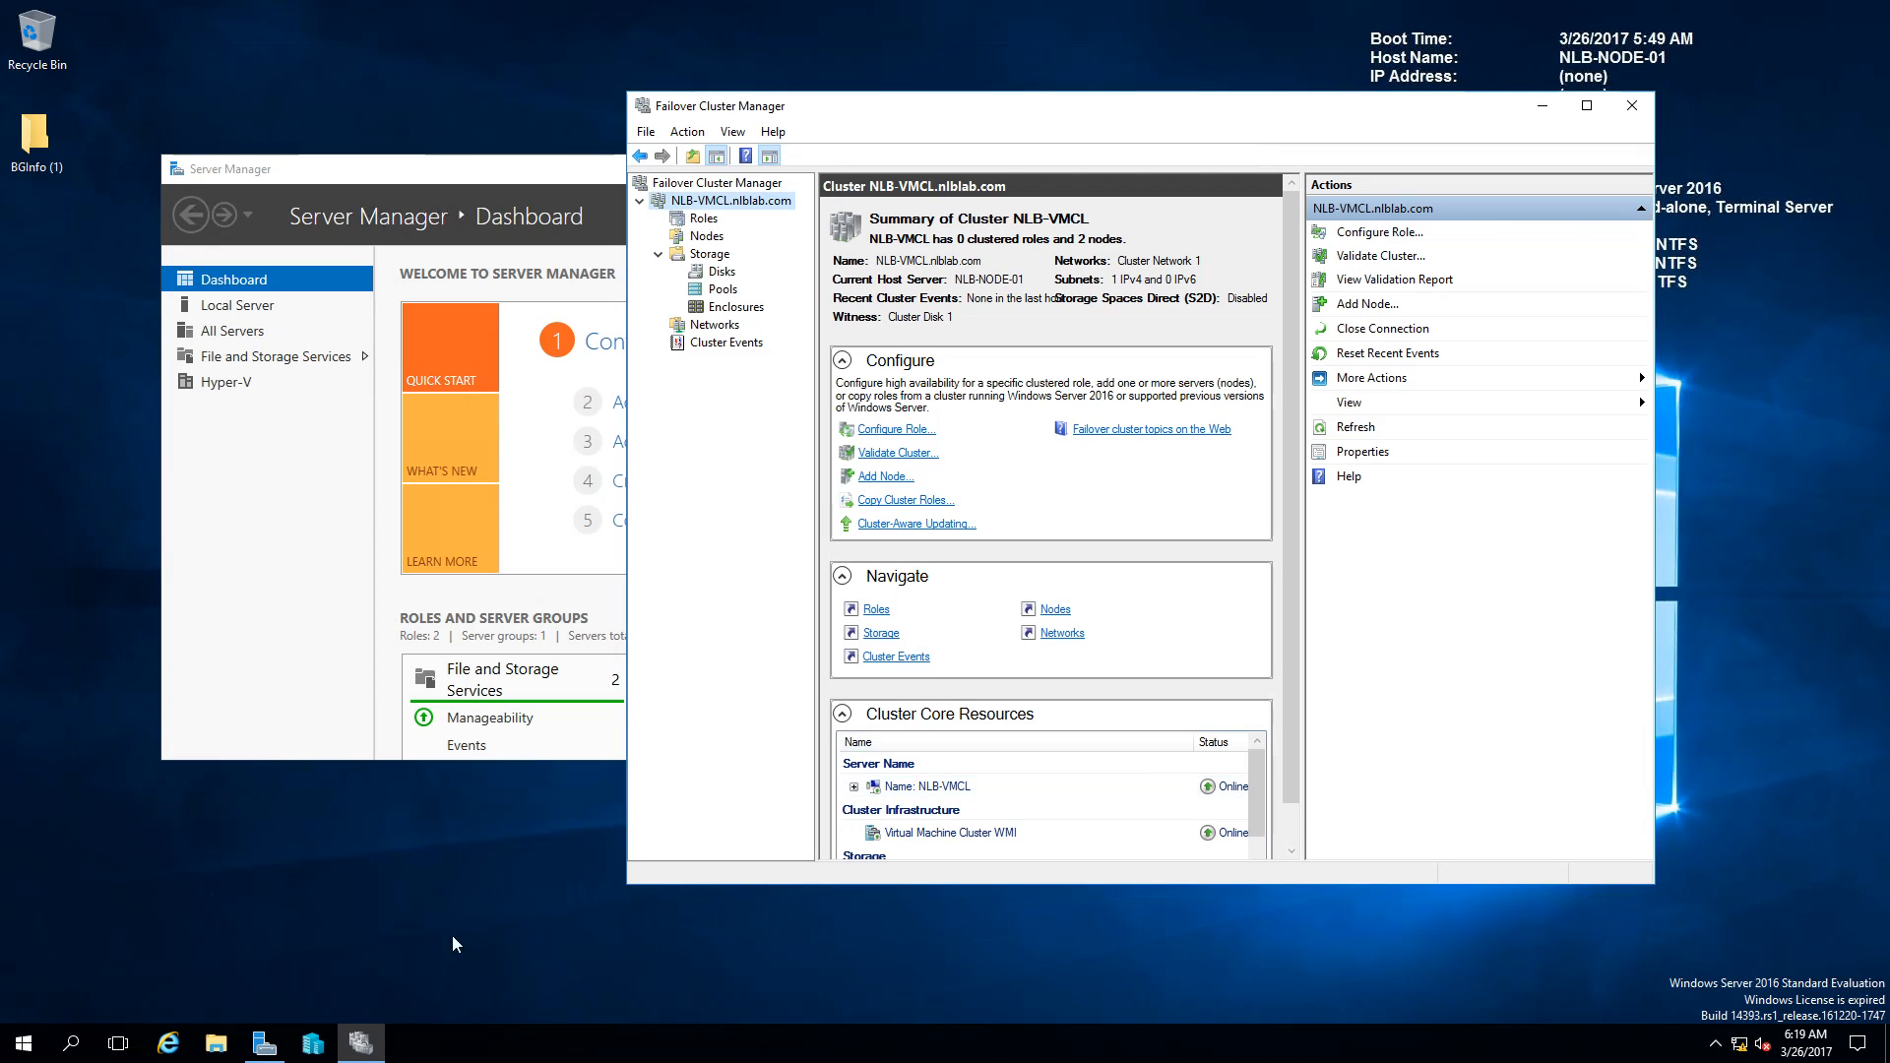
Step: Check the node's VM Storage (E:) drive, then edit the share path to point at E$
left_click(216, 1046)
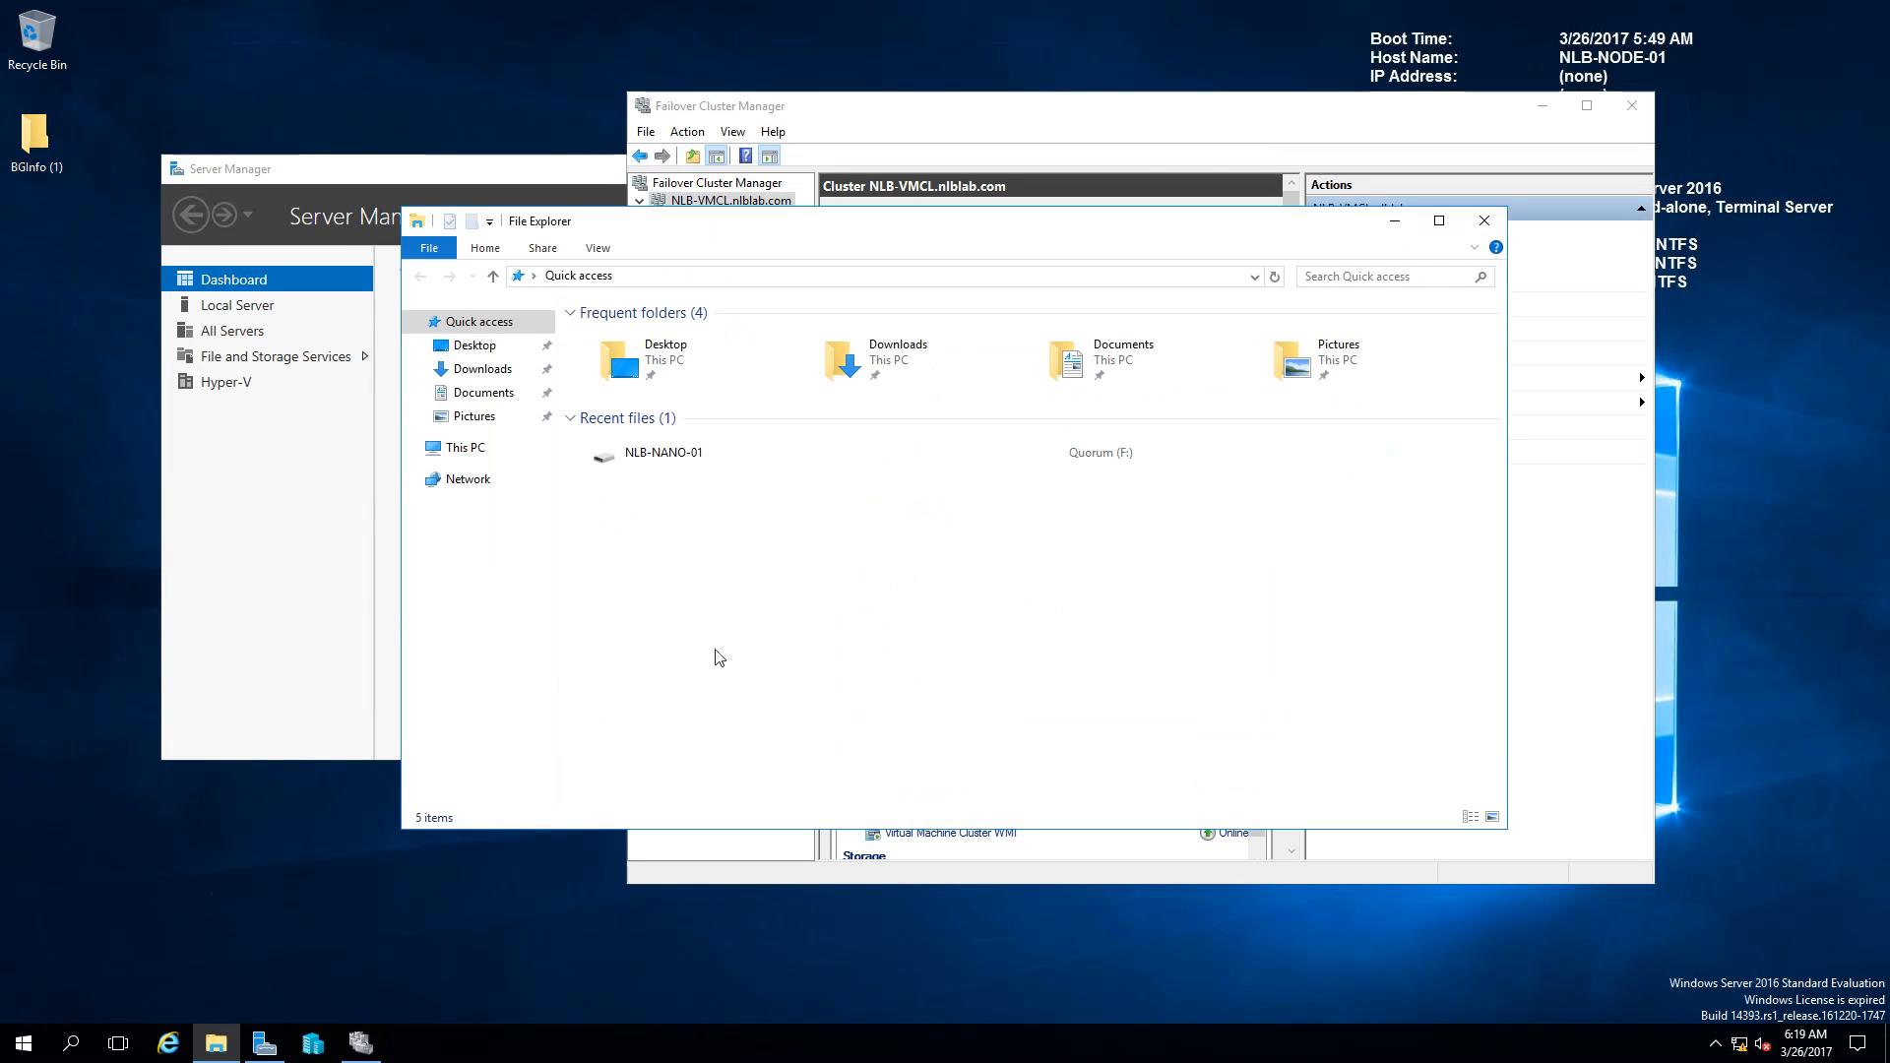
left_click(475, 449)
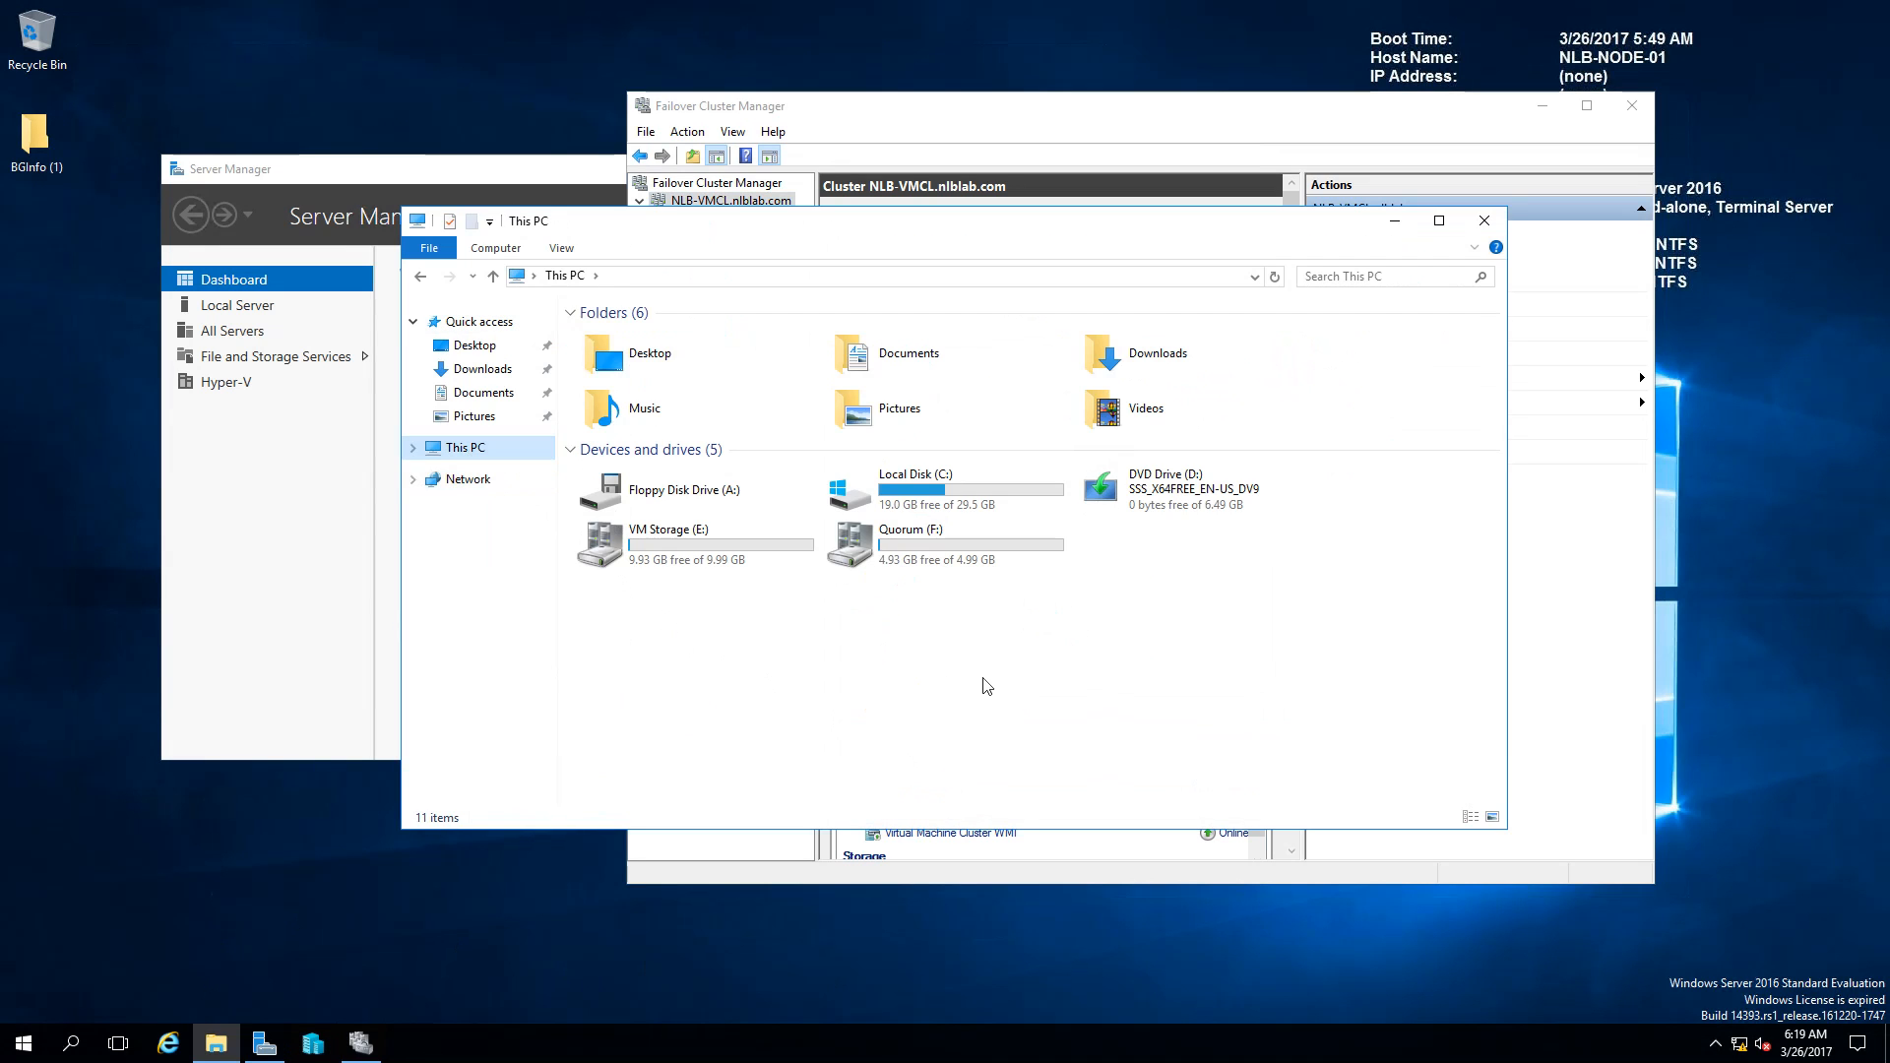
left_click(654, 547)
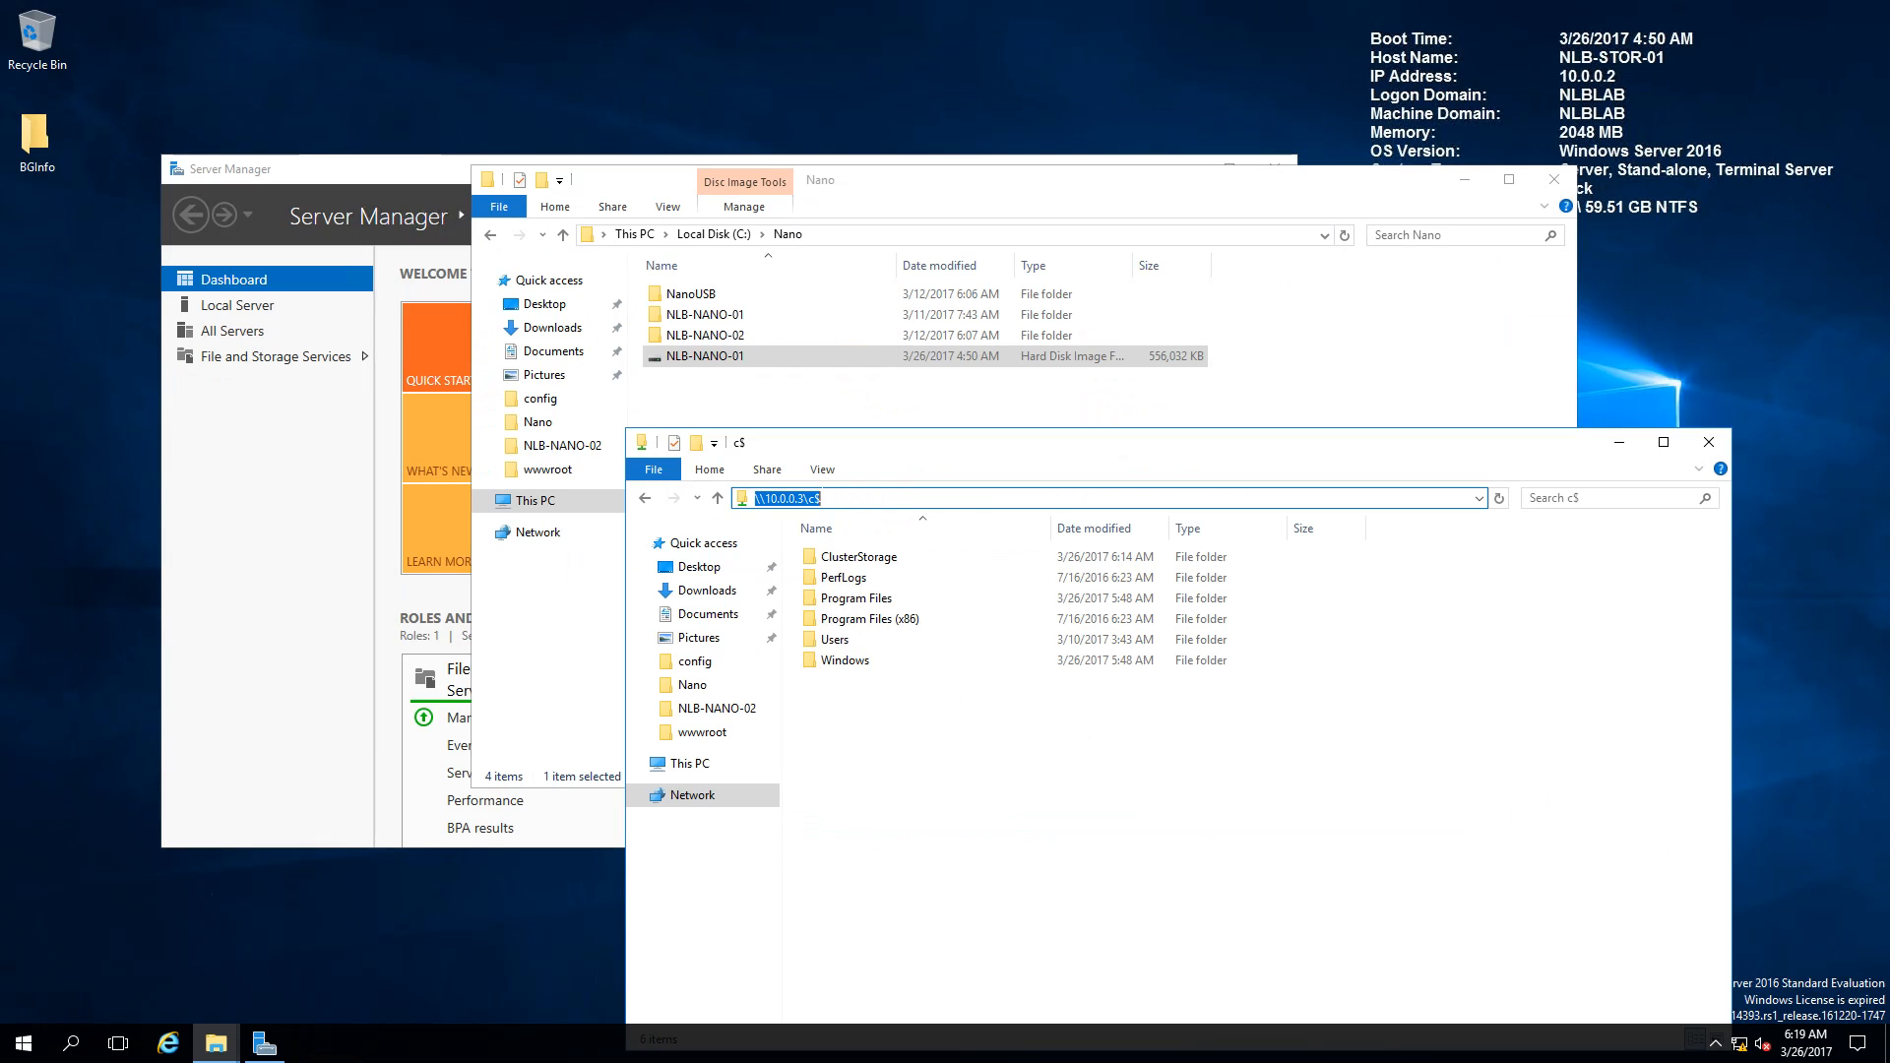
left_click(821, 497)
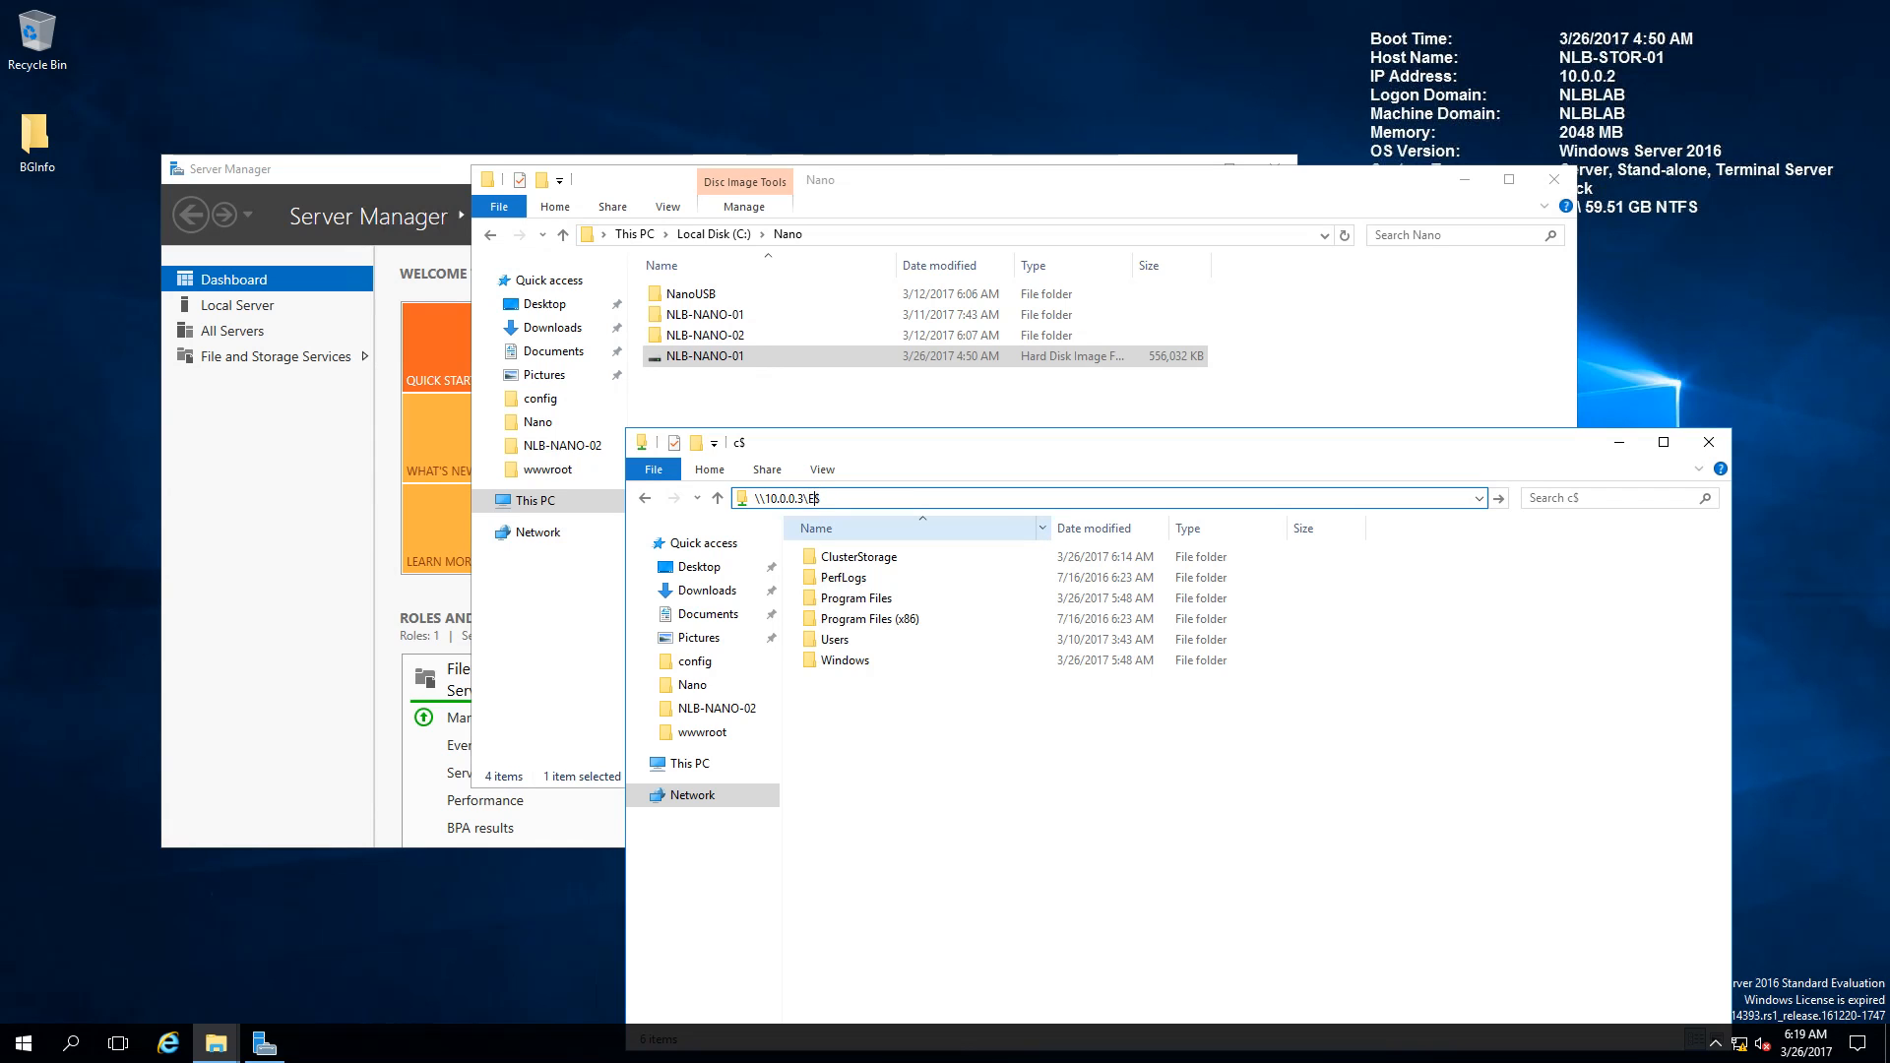
Step: Open the \\10.0.0.3\E$ share and copy the NLB-NANO-01 disk image
key("Return")
right_click(723, 356)
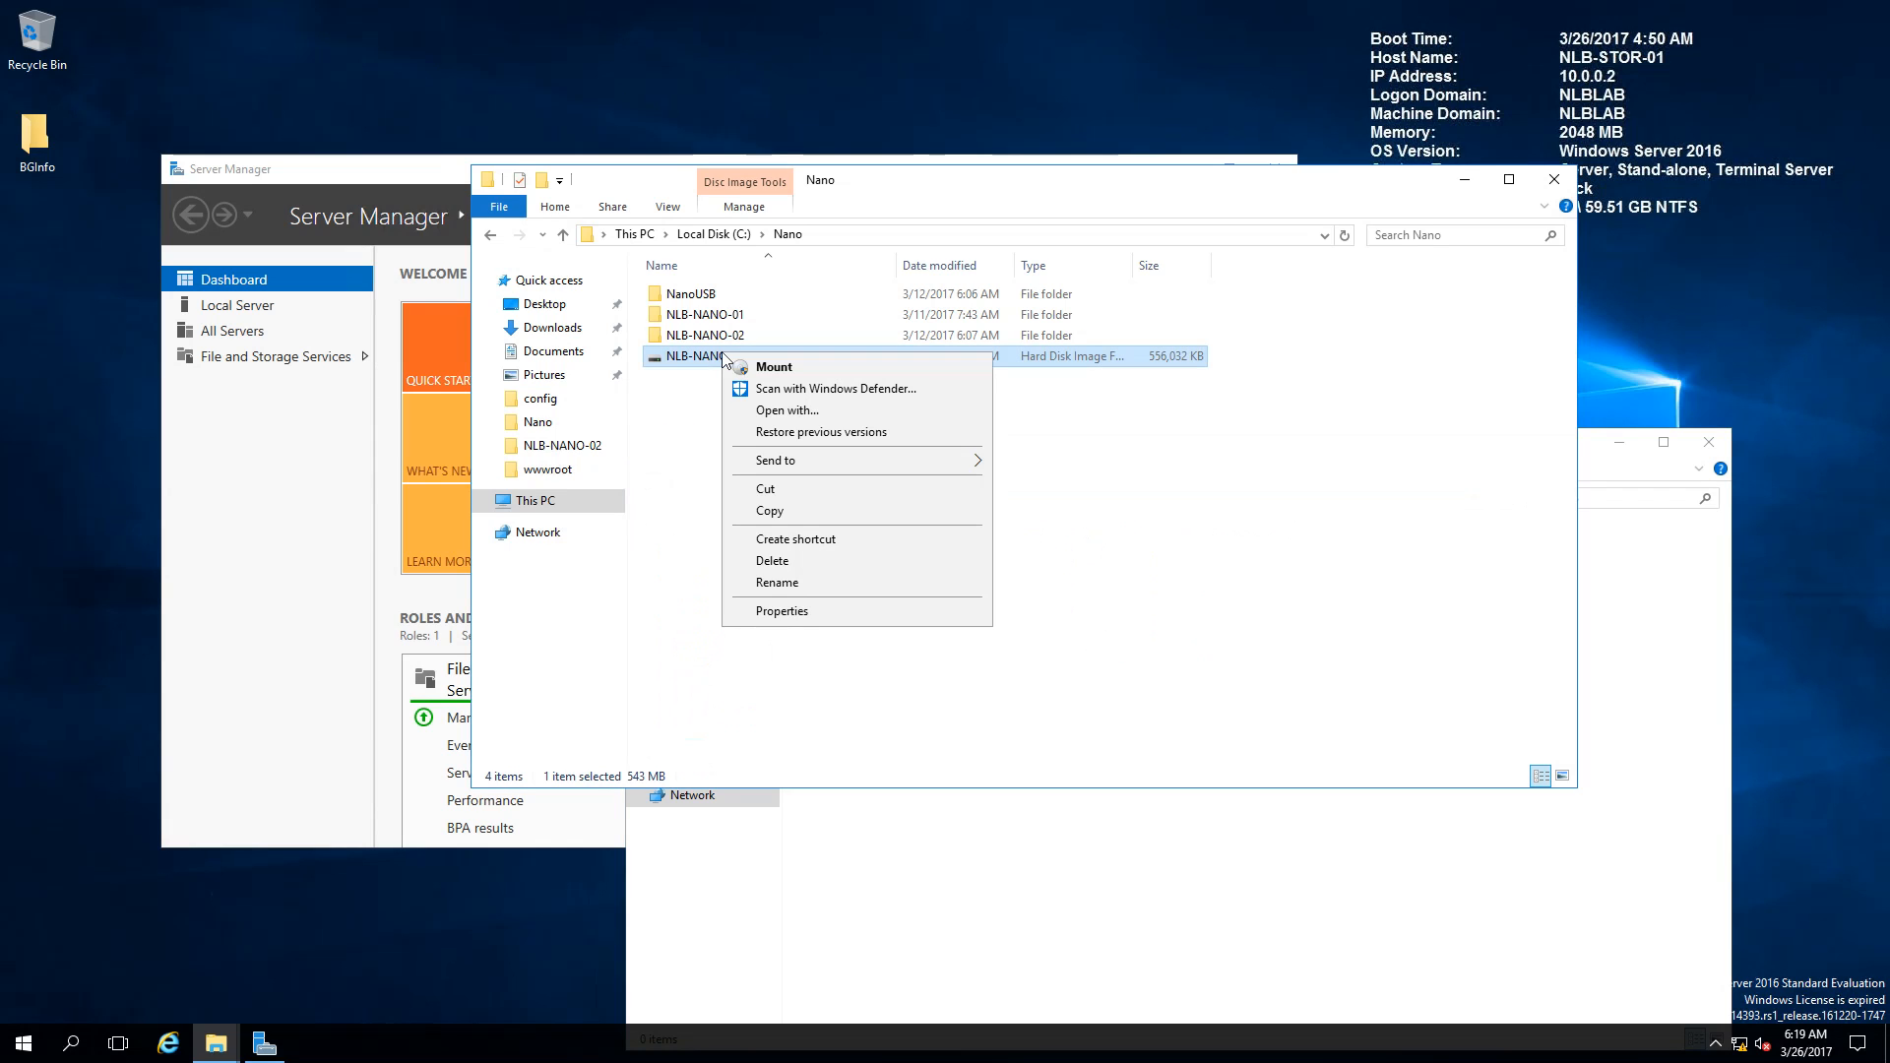
left_click(769, 510)
Step: Create a new folder named NLB-NANO-01 in the E$ share
left_click(1032, 913)
right_click(941, 647)
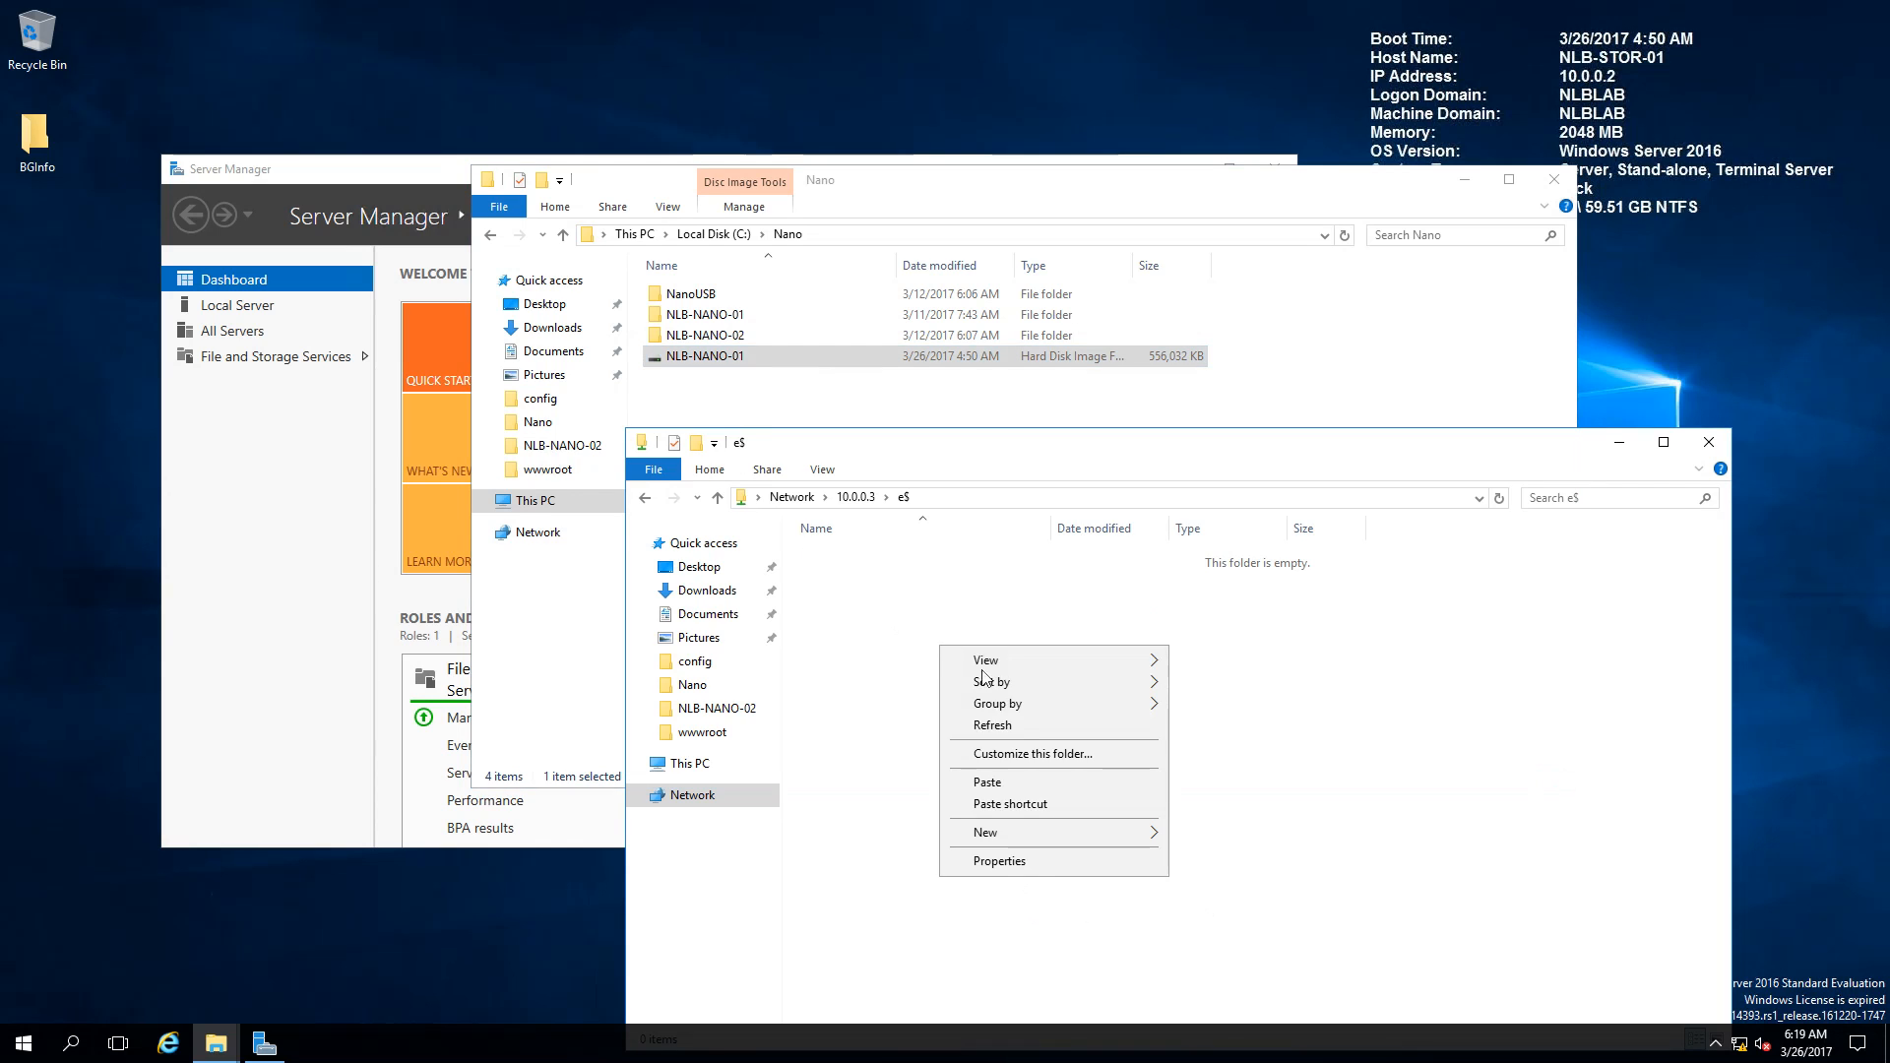
left_click(1013, 727)
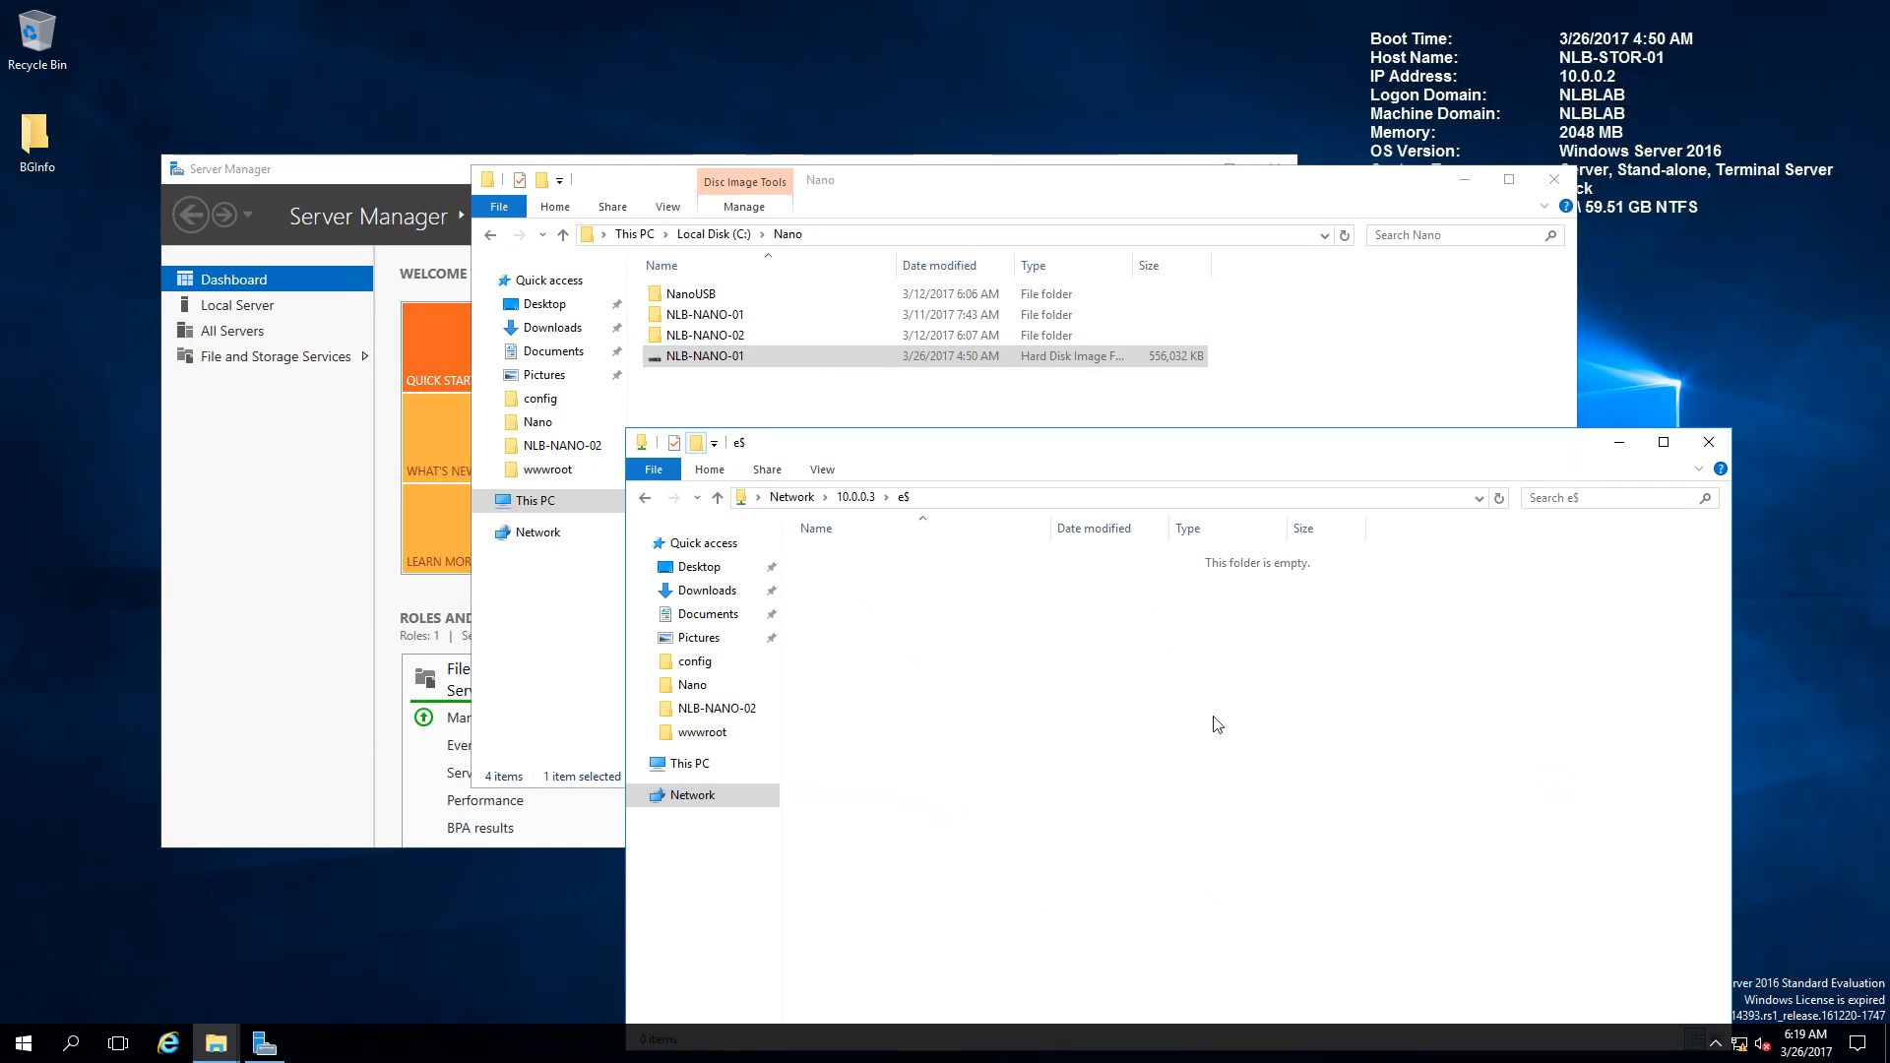
key("ctrl+shift+n")
type("NLB-NANO-01")
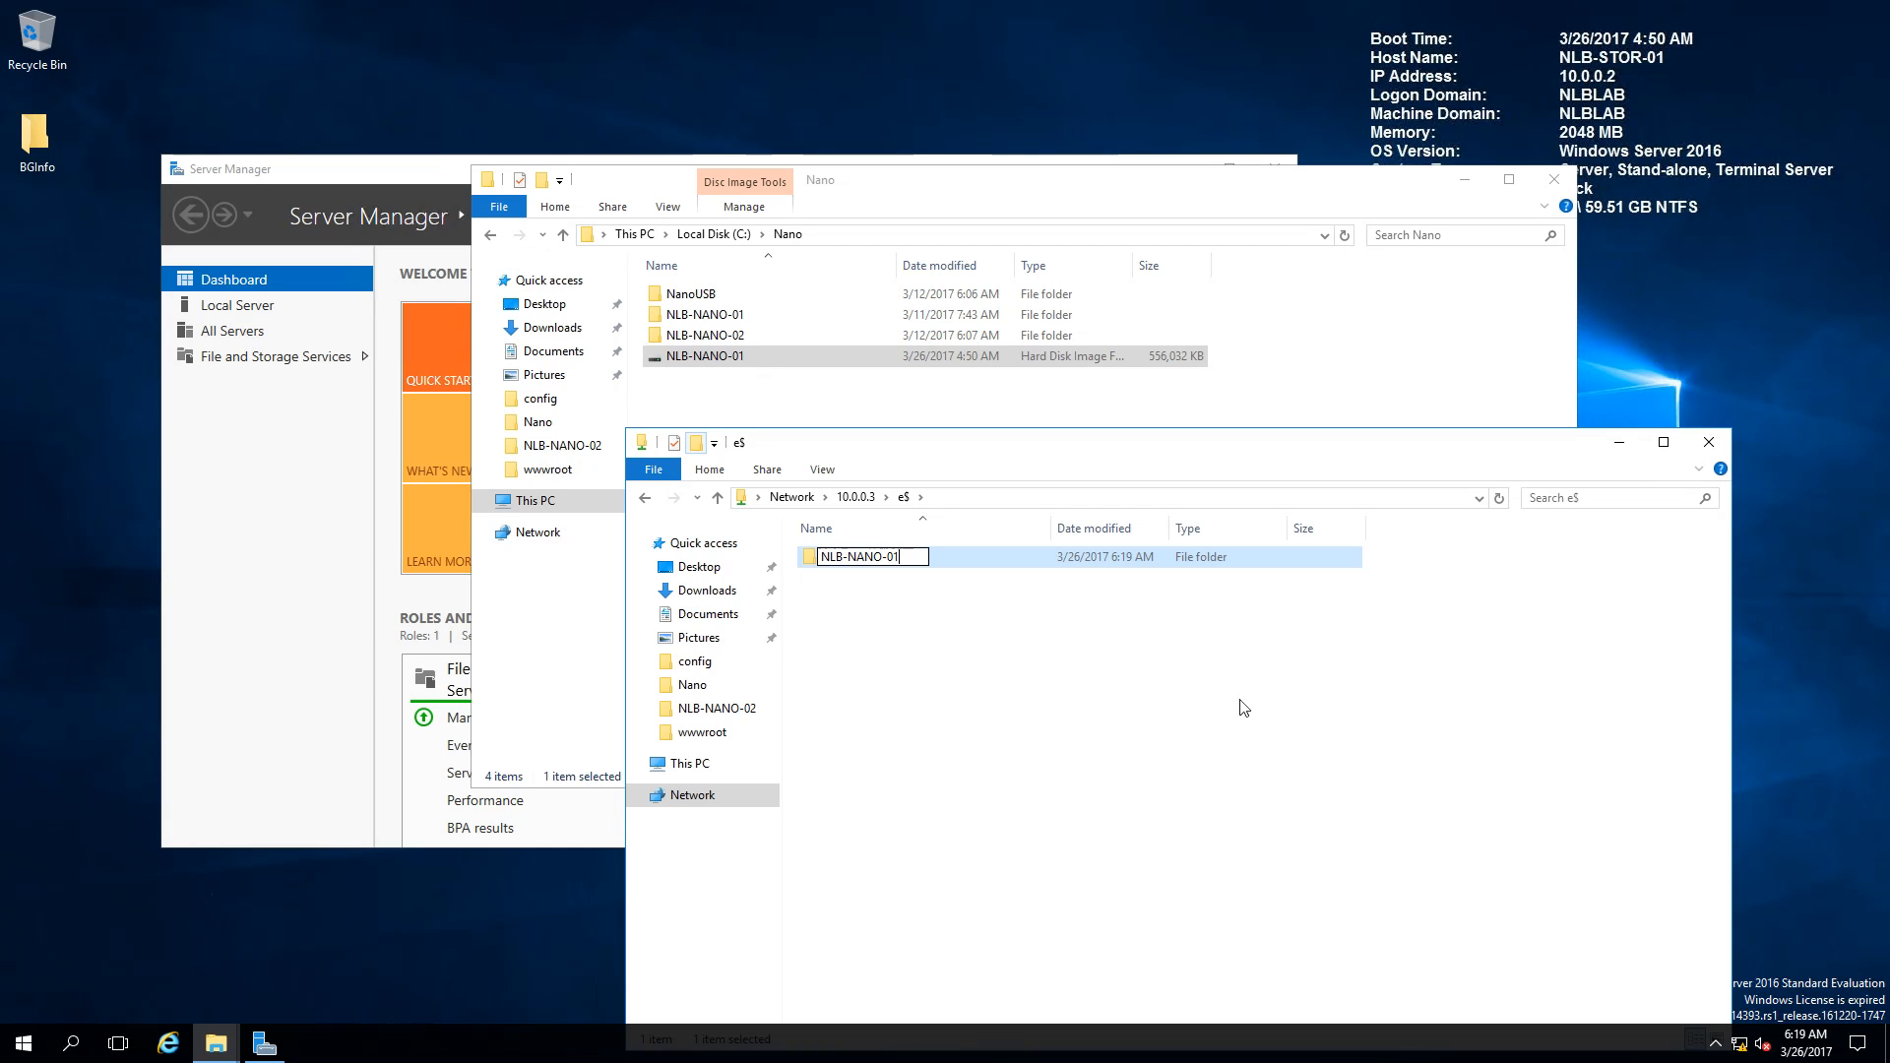
key("Return")
key("Return")
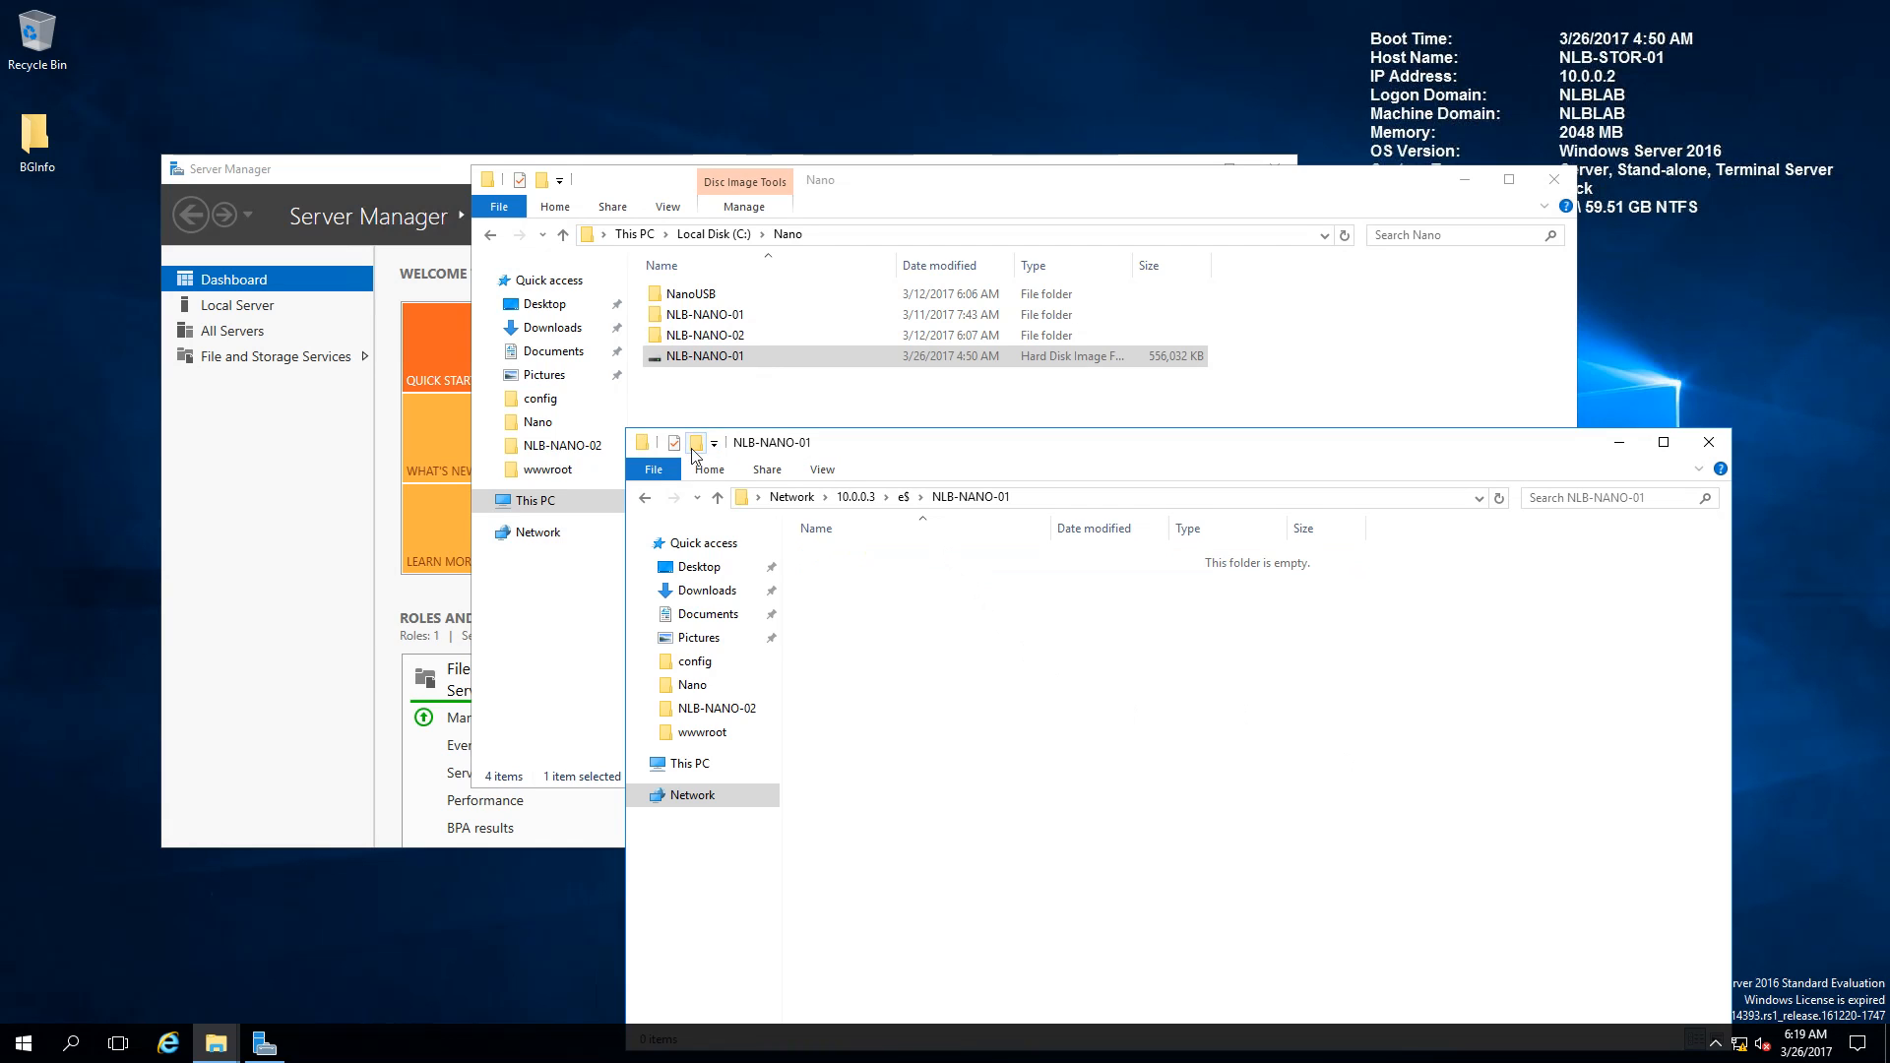
Step: Create a Virtual Hard Disks subfolder and paste the disk image into it
key("ctrl+shift+n")
type("Virtual")
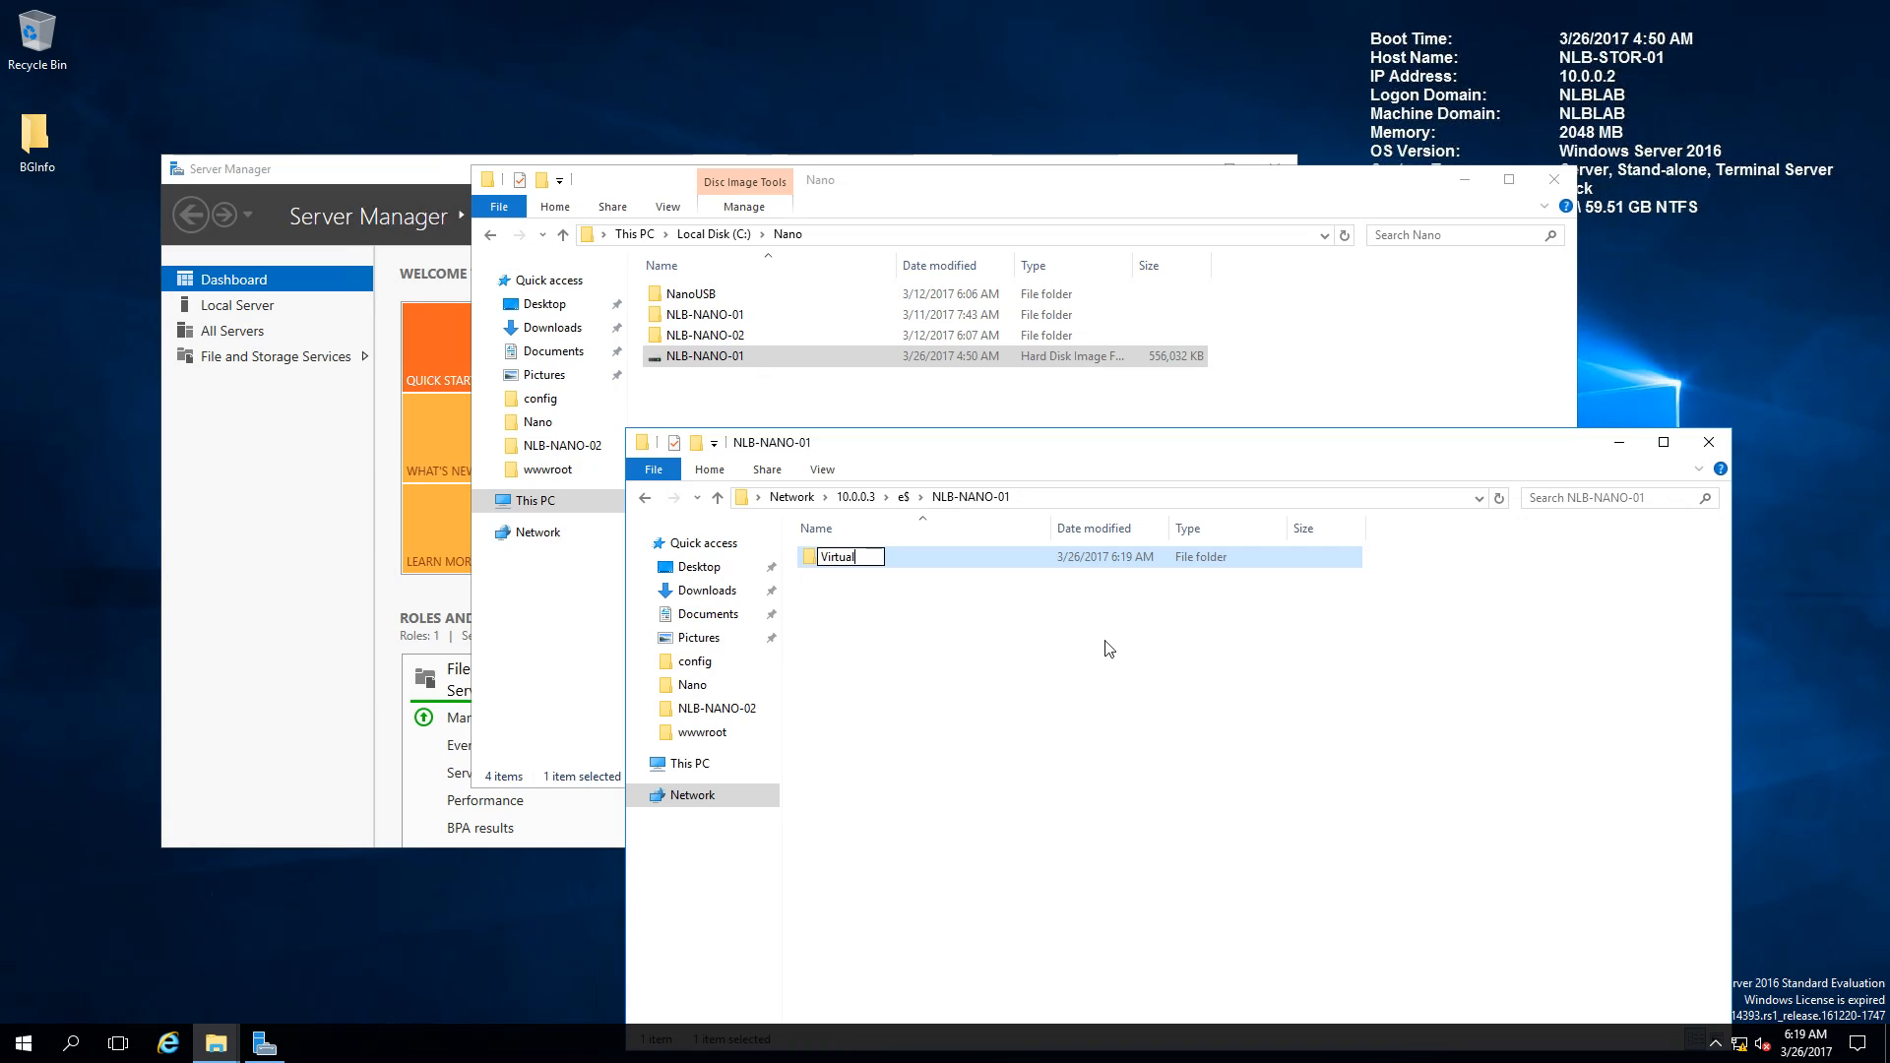
type(" Hard Disks")
key("Return")
key("Return")
right_click(1104, 637)
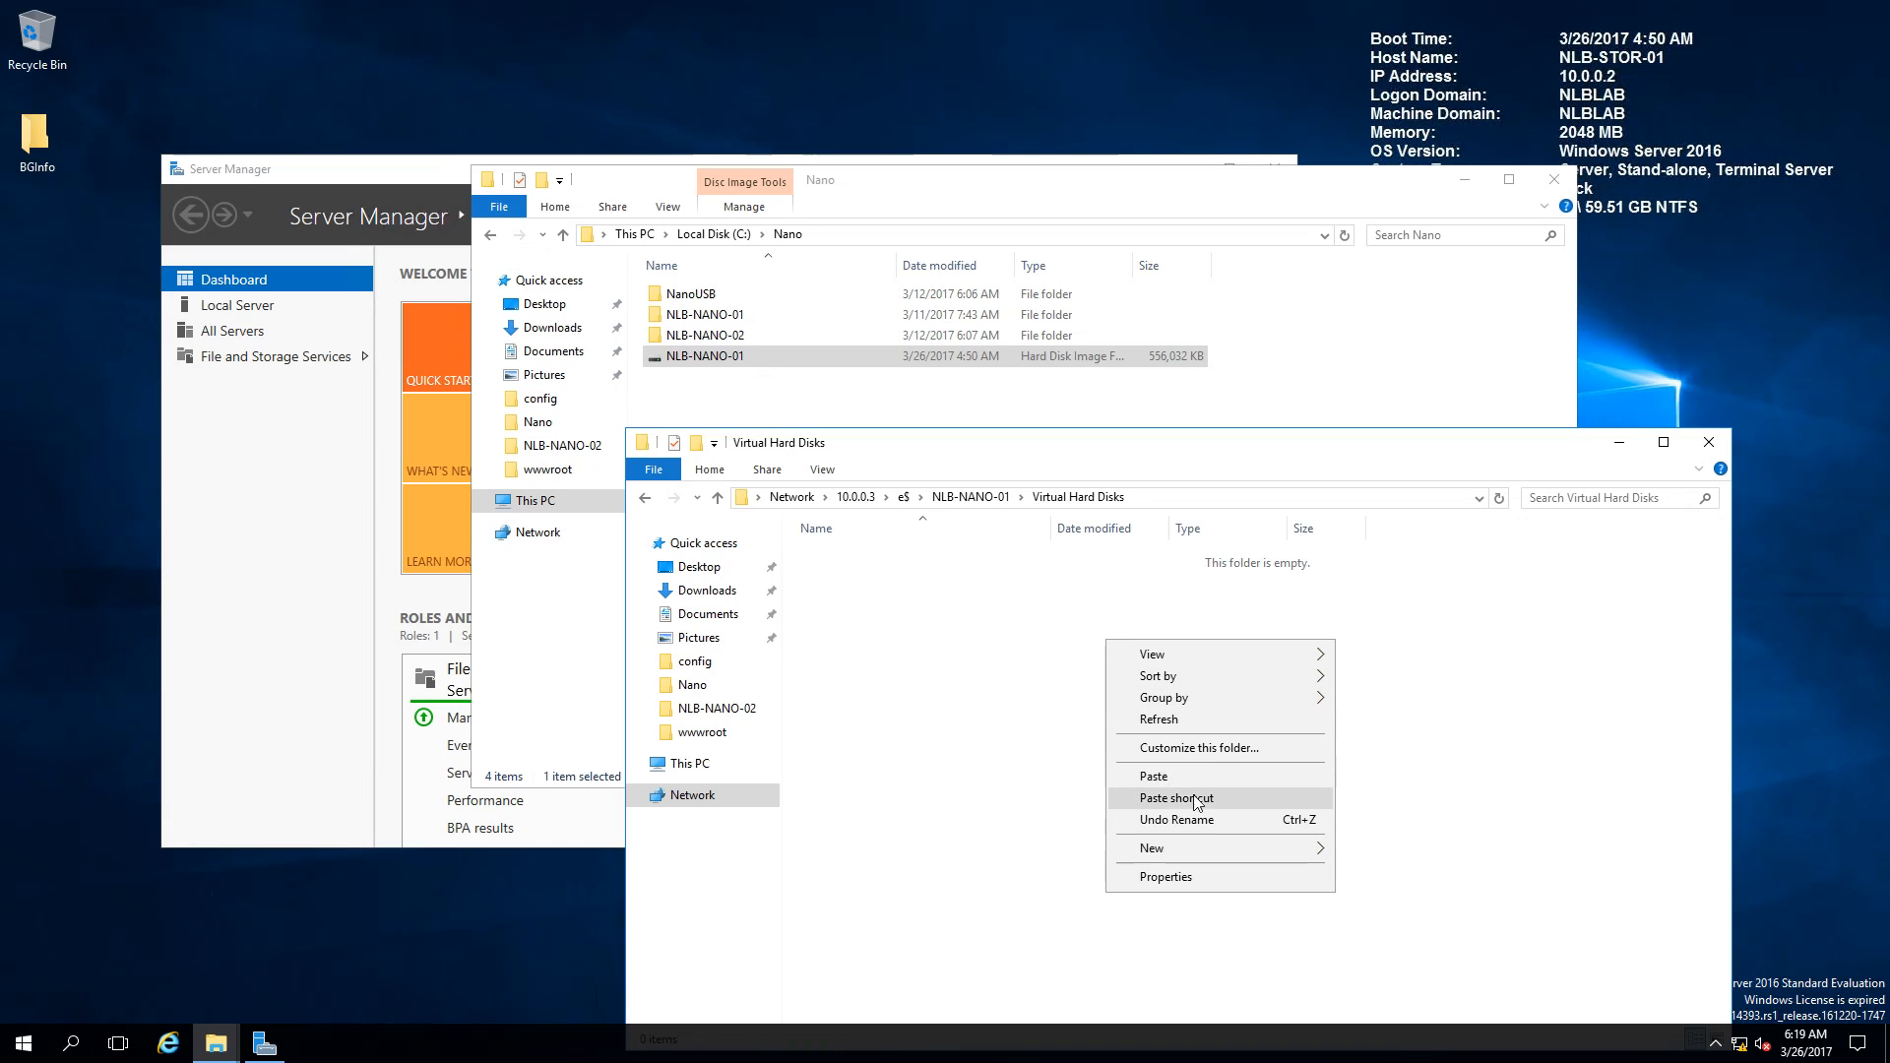
left_click(1152, 780)
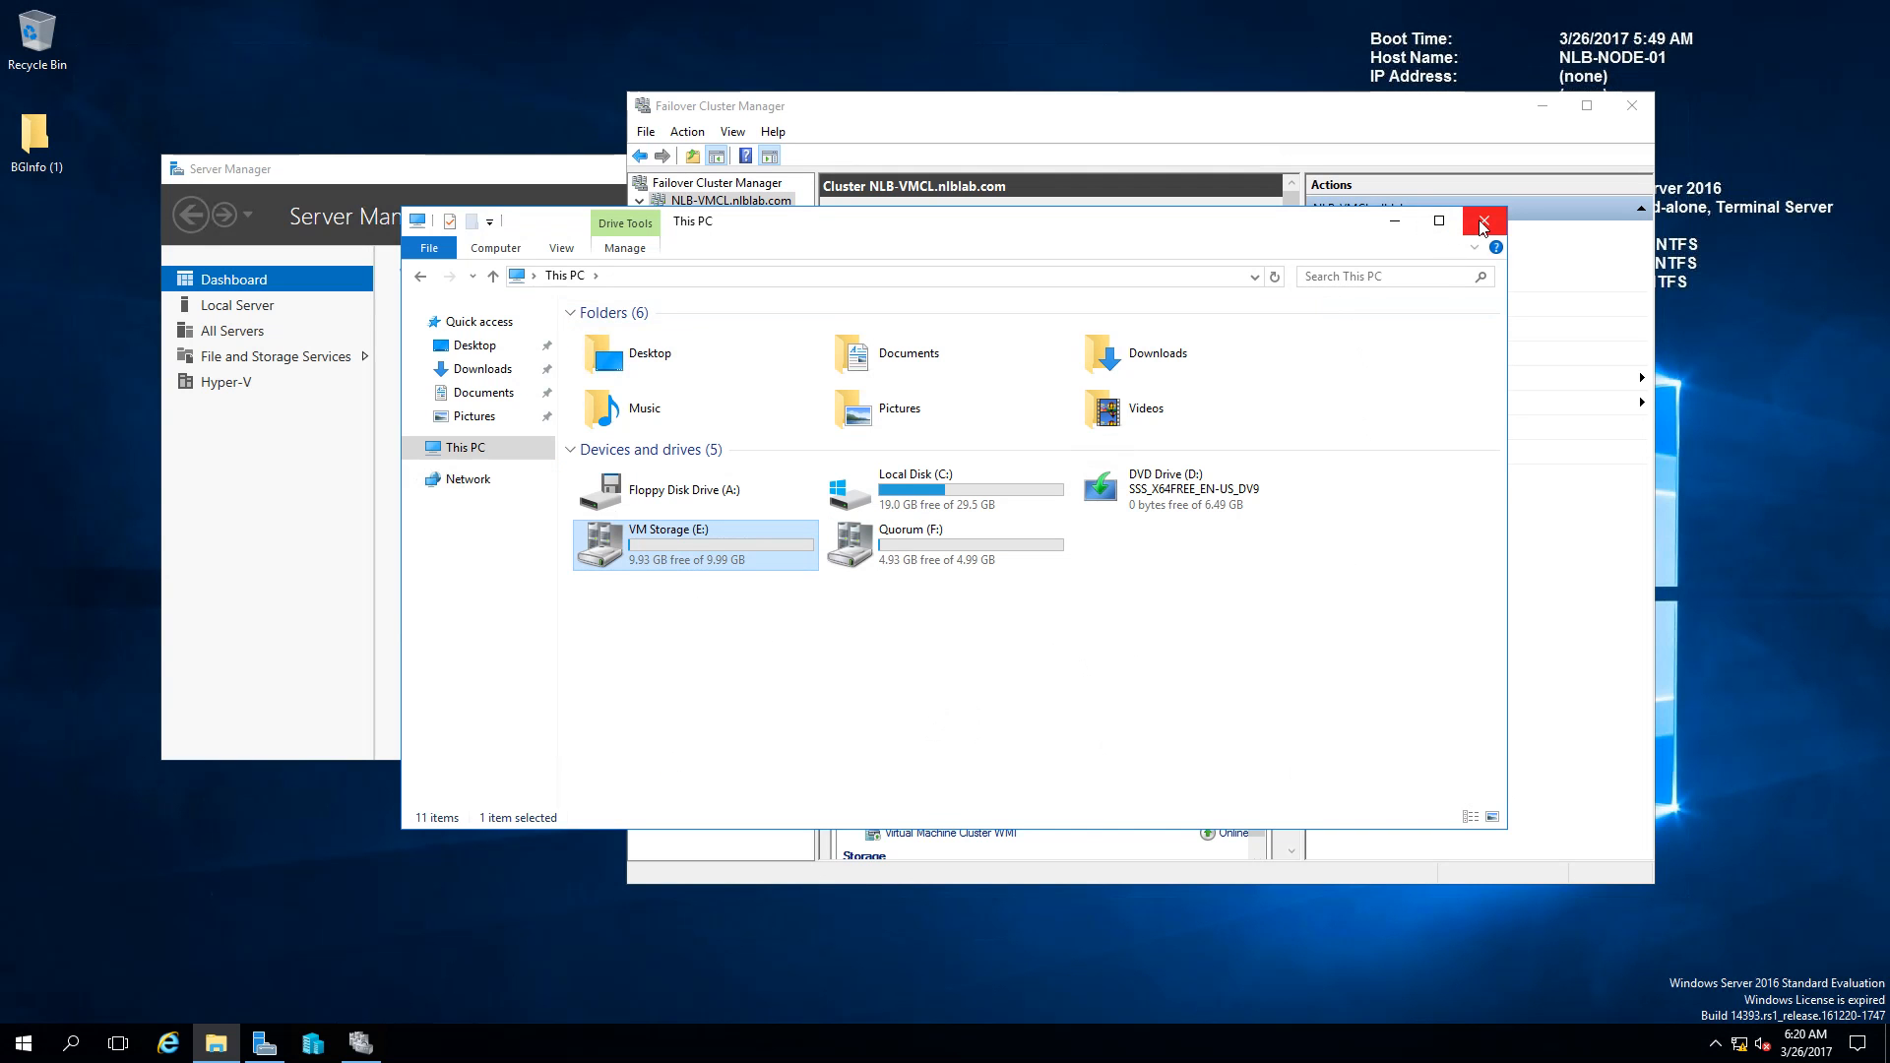
Step: Verify the copied image on the node's VM Storage (E:) drive and close Explorer
double_click(730, 543)
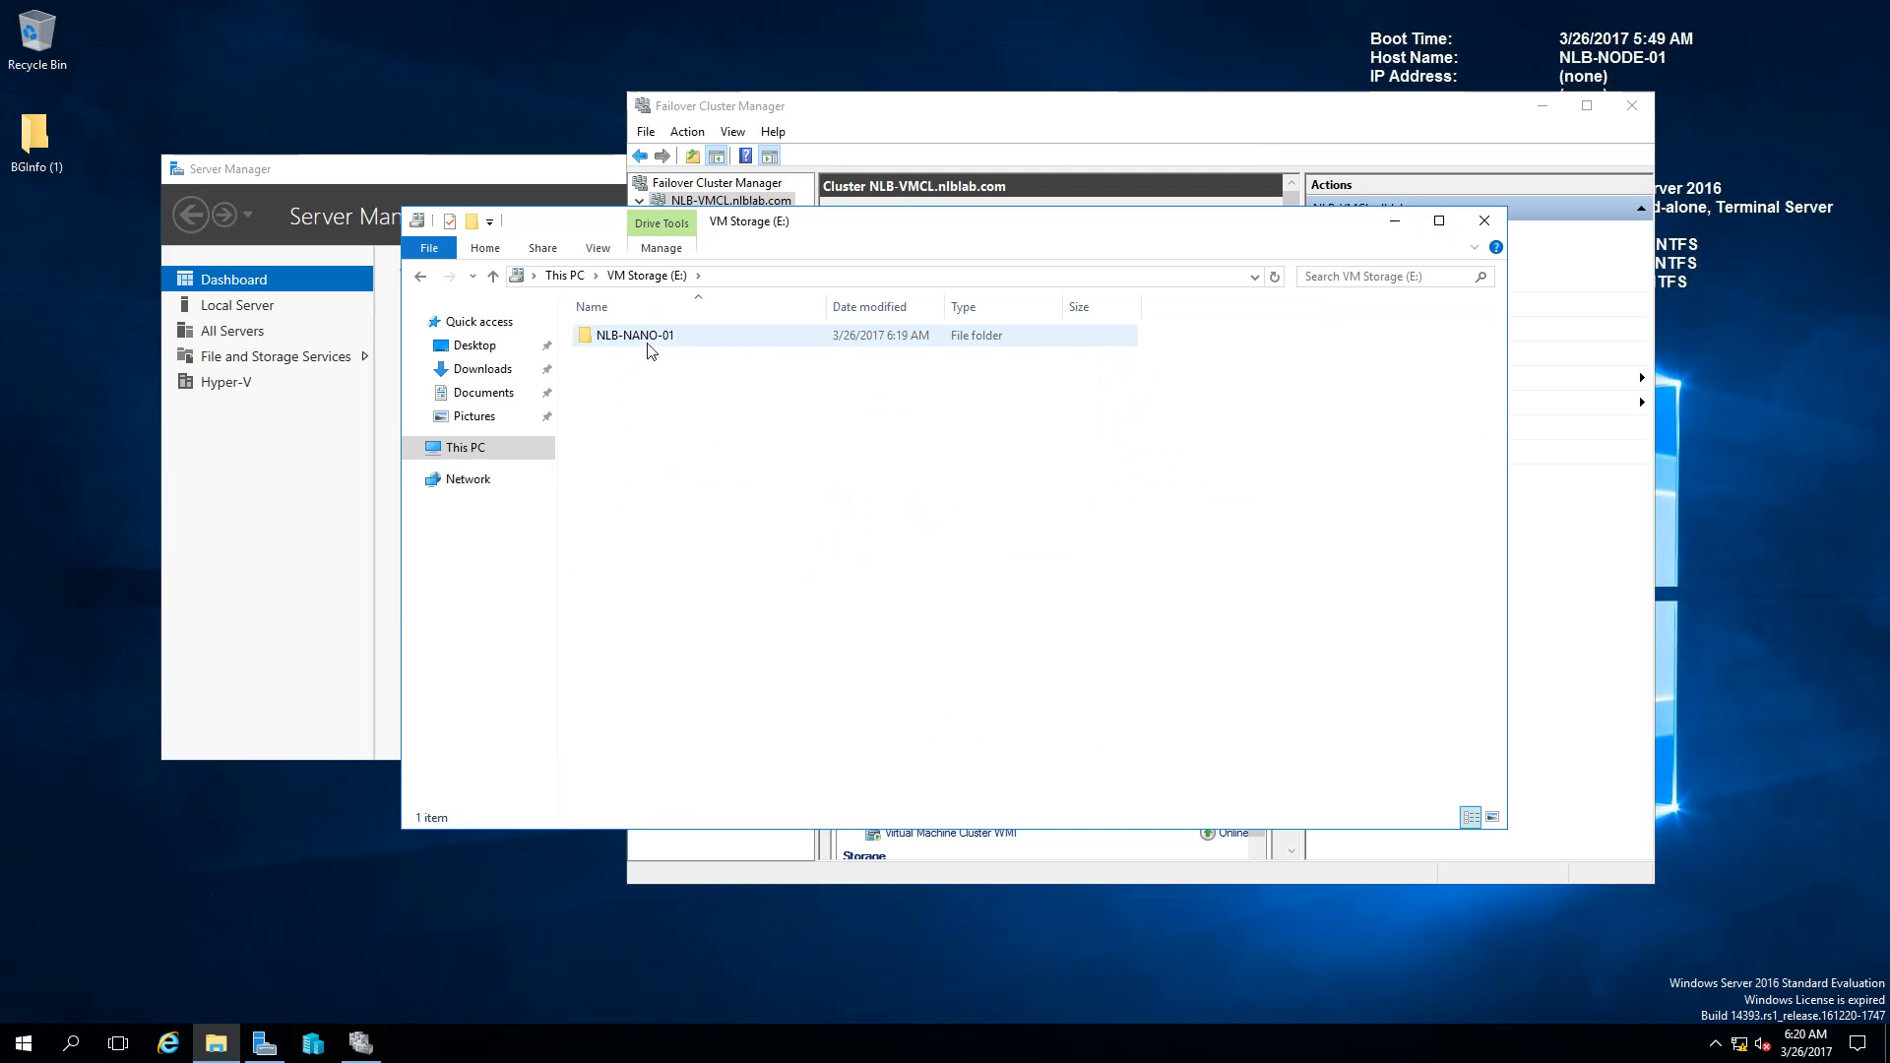
left_click(1484, 220)
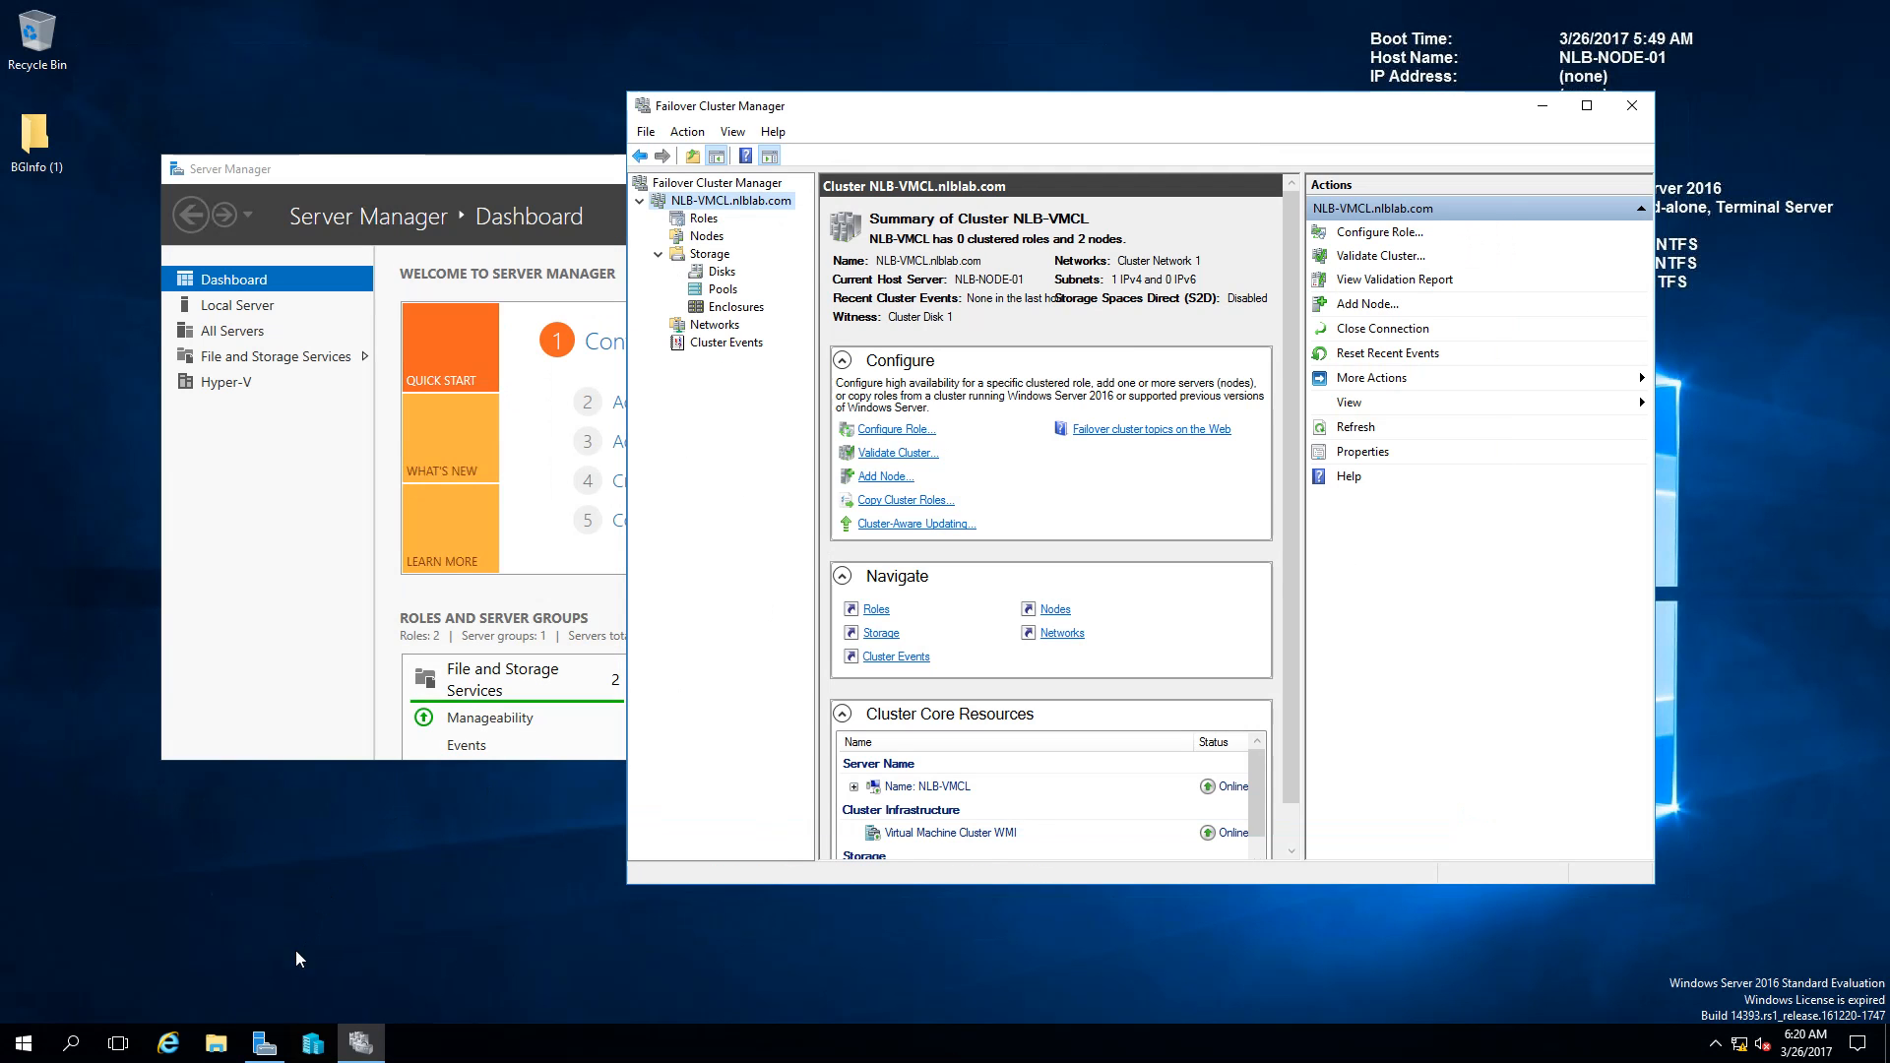
left_click(323, 1042)
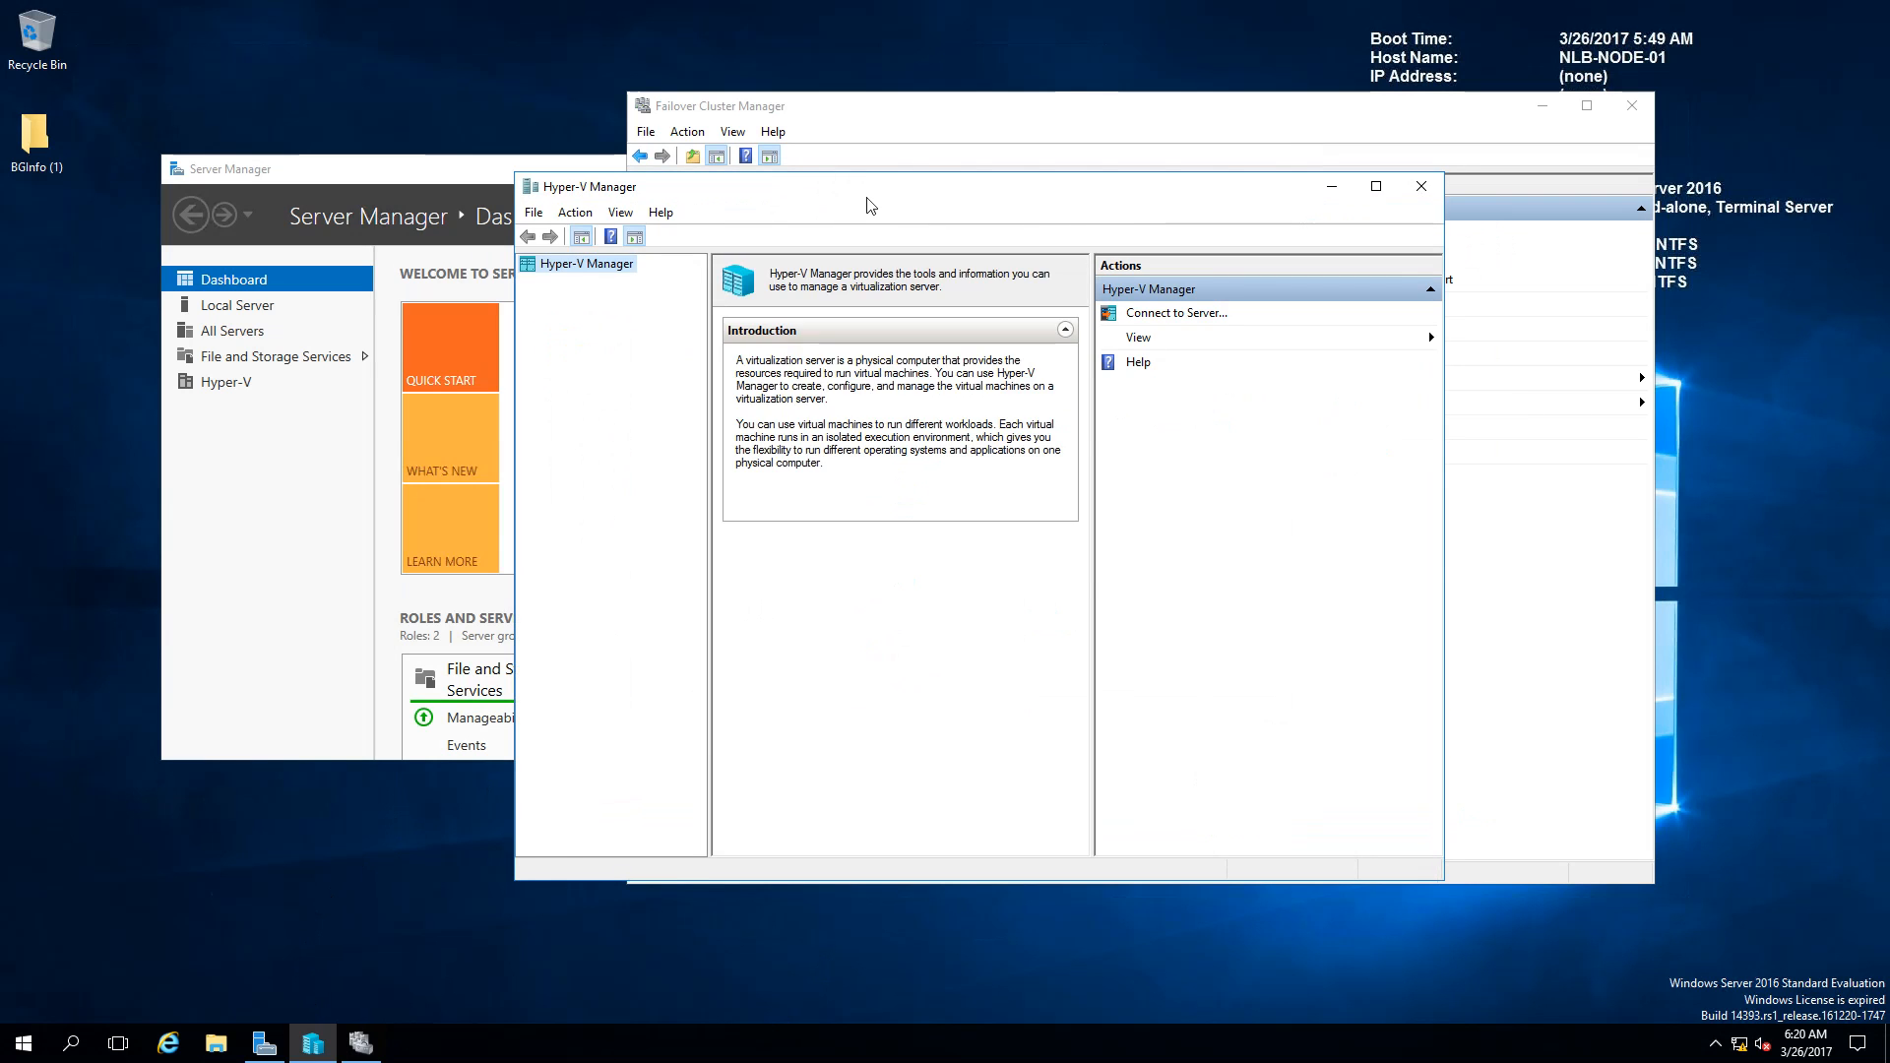
Step: Start the New Virtual Machine wizard in Hyper-V Manager, rearranging the windows
left_click(1150, 315)
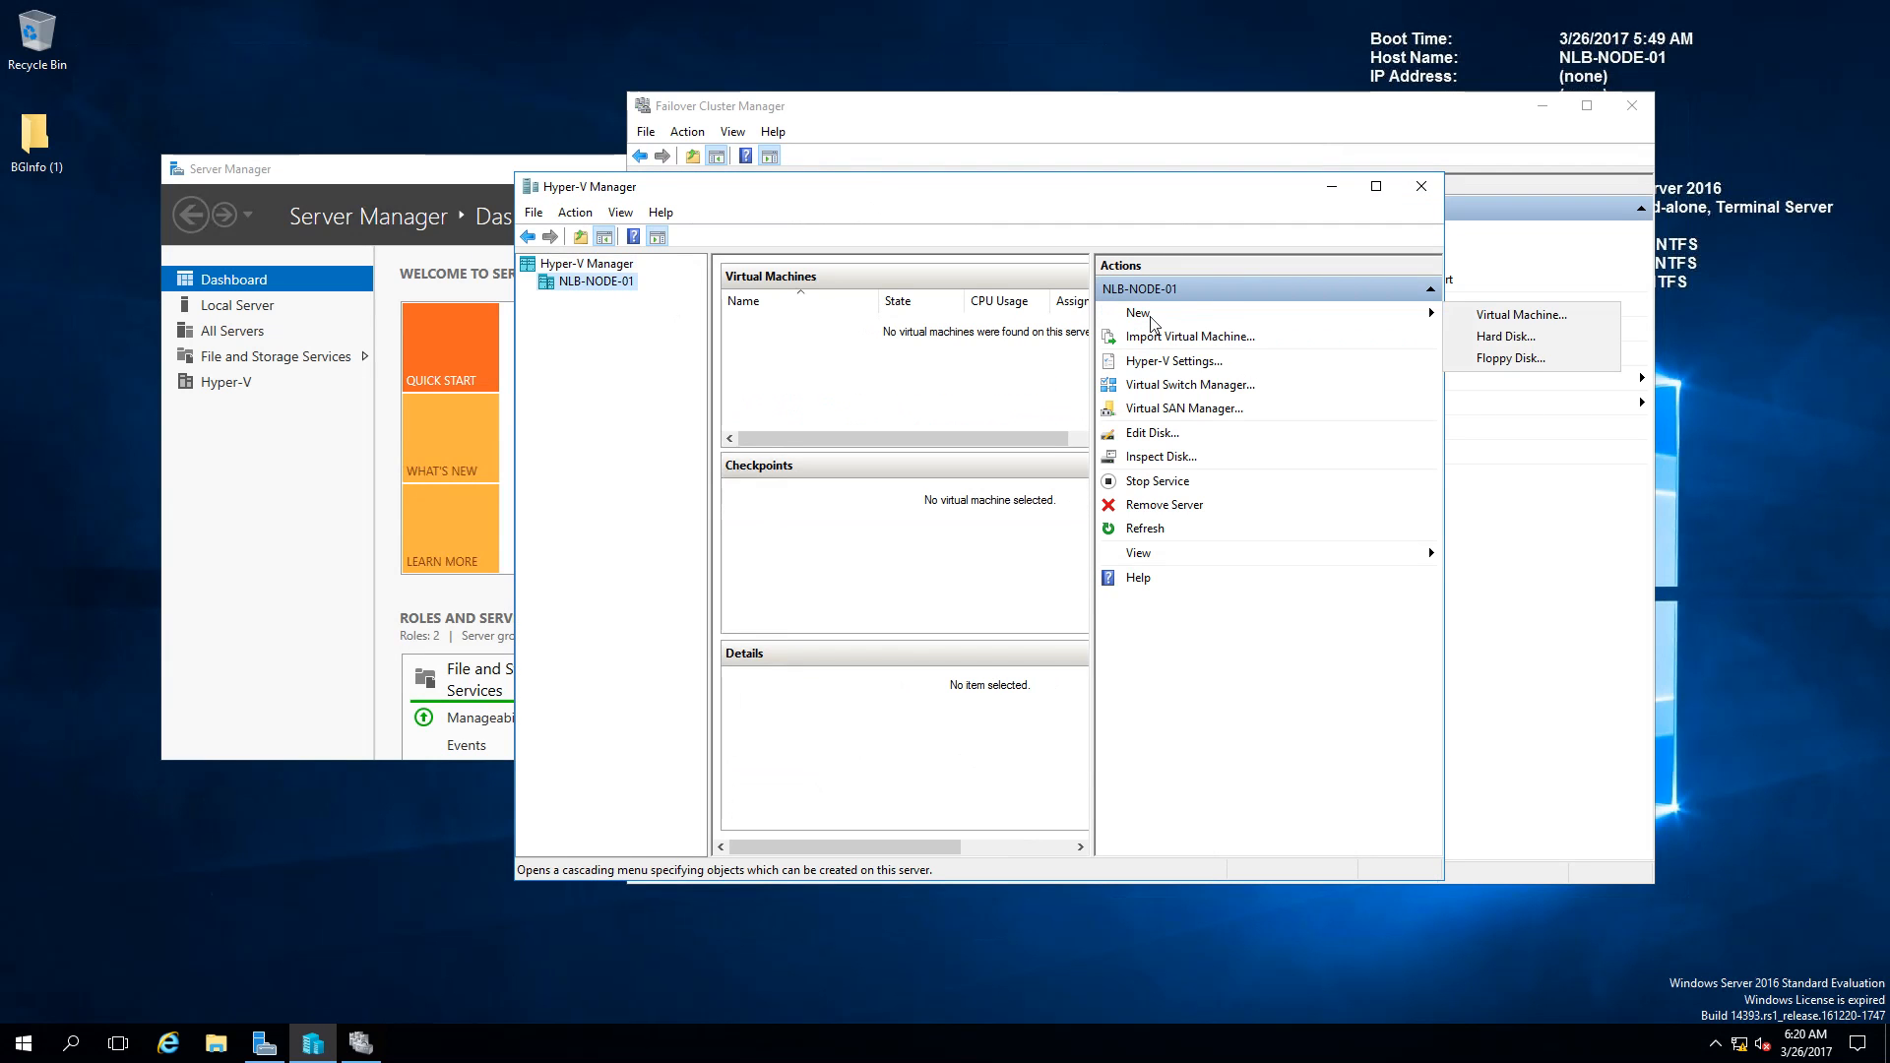
left_click(1532, 315)
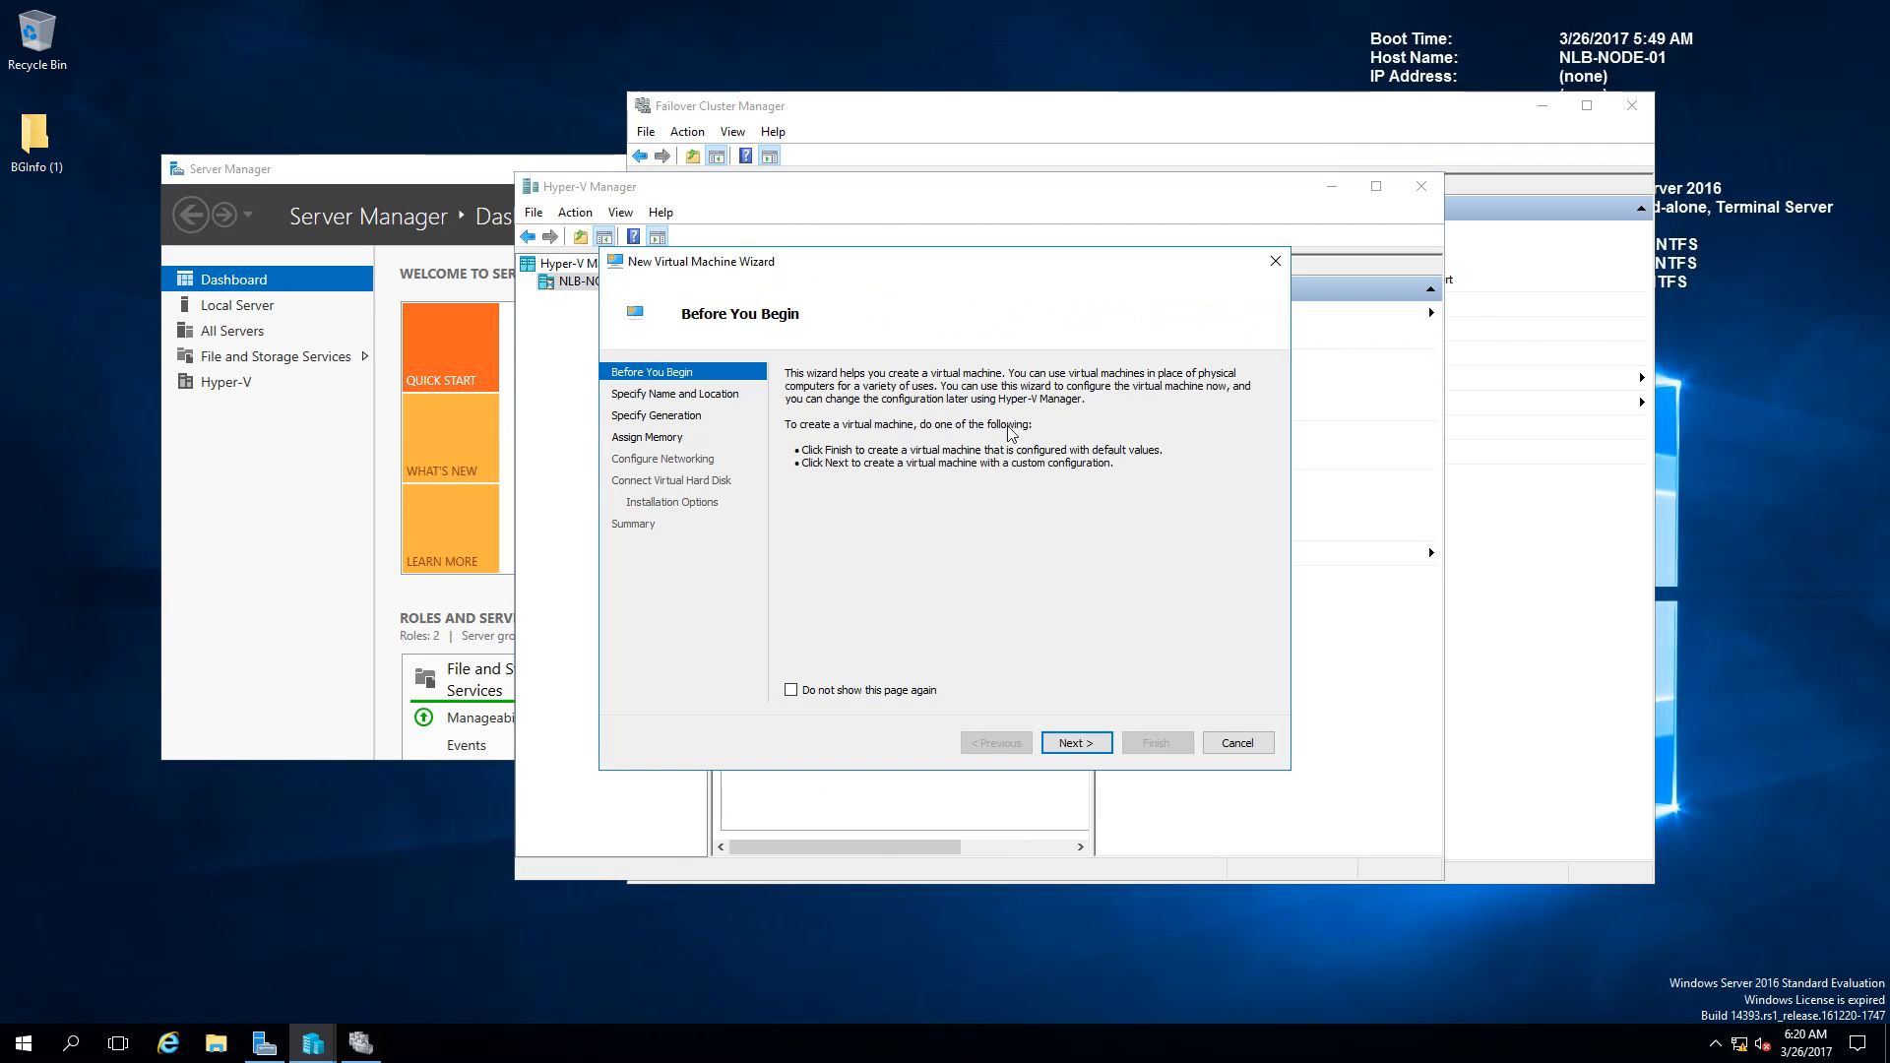
left_click(1203, 112)
left_click_drag(1336, 115, 1188, 329)
left_click_drag(996, 200, 866, 159)
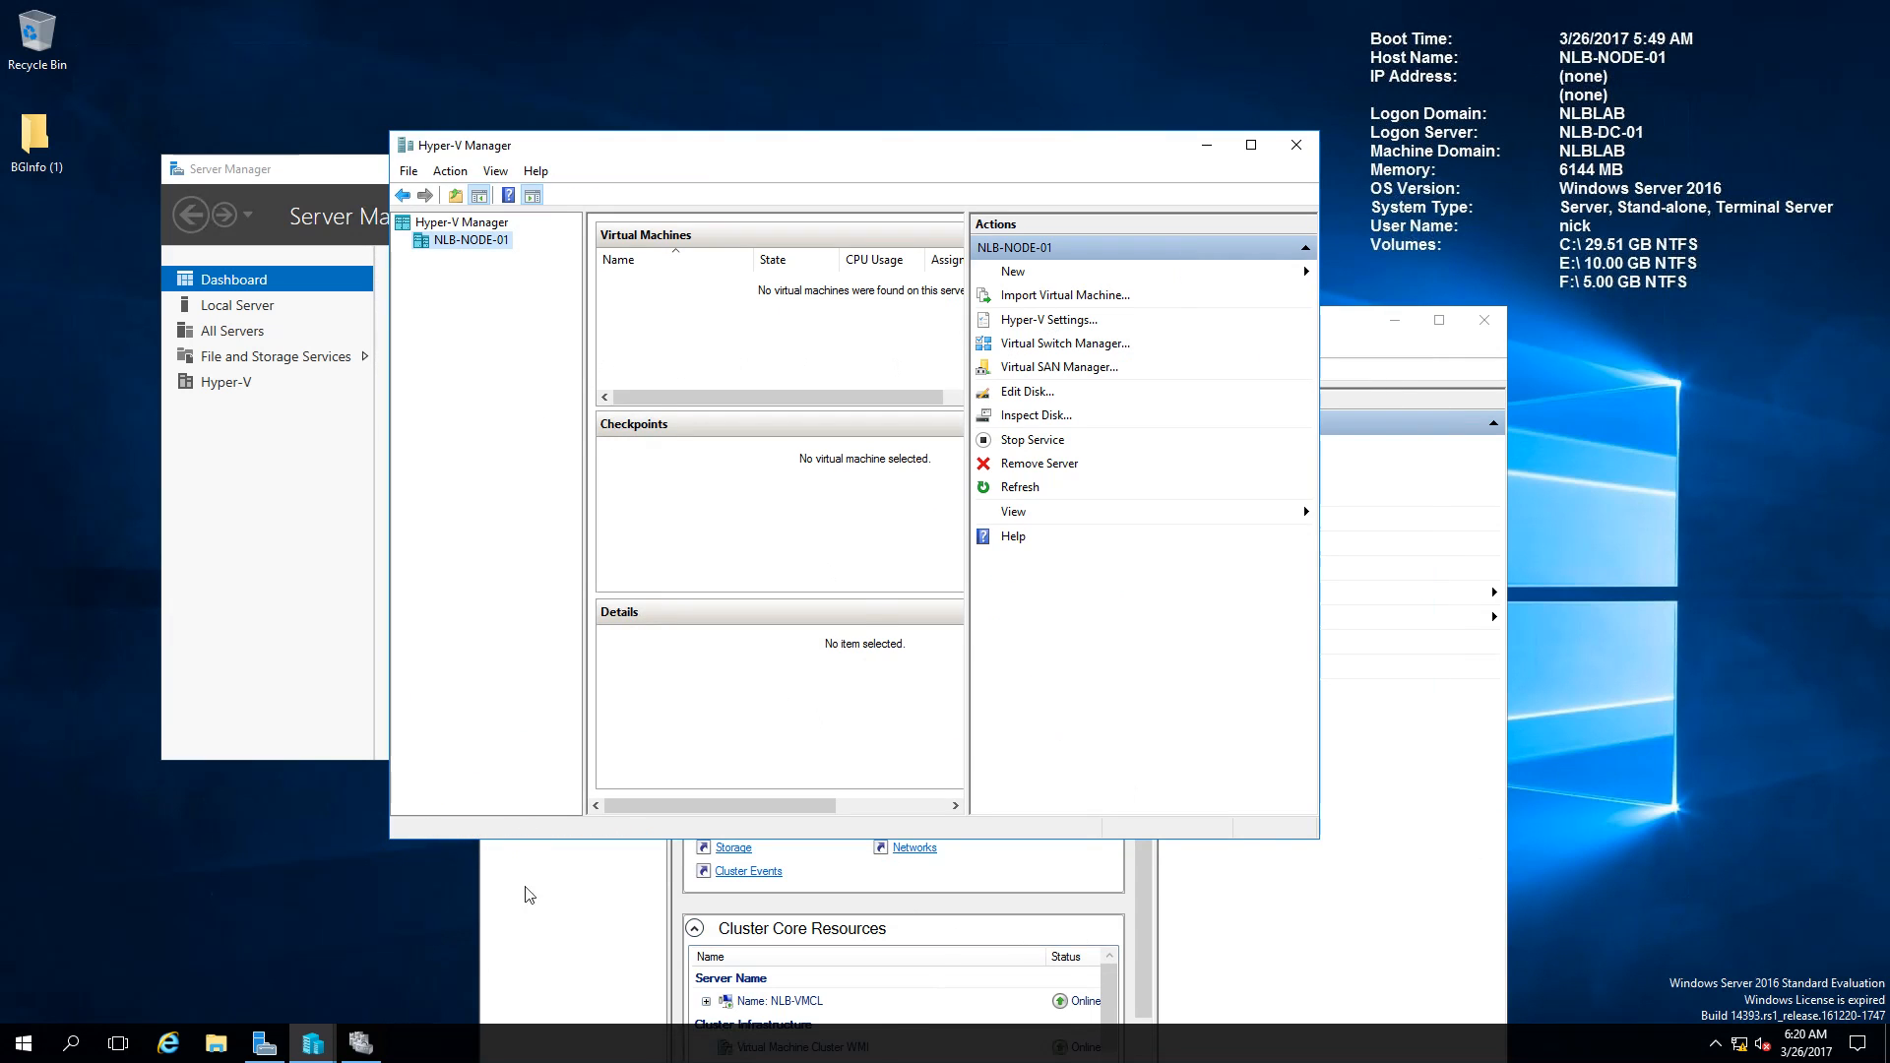
mouse_move(315, 1041)
left_click(398, 967)
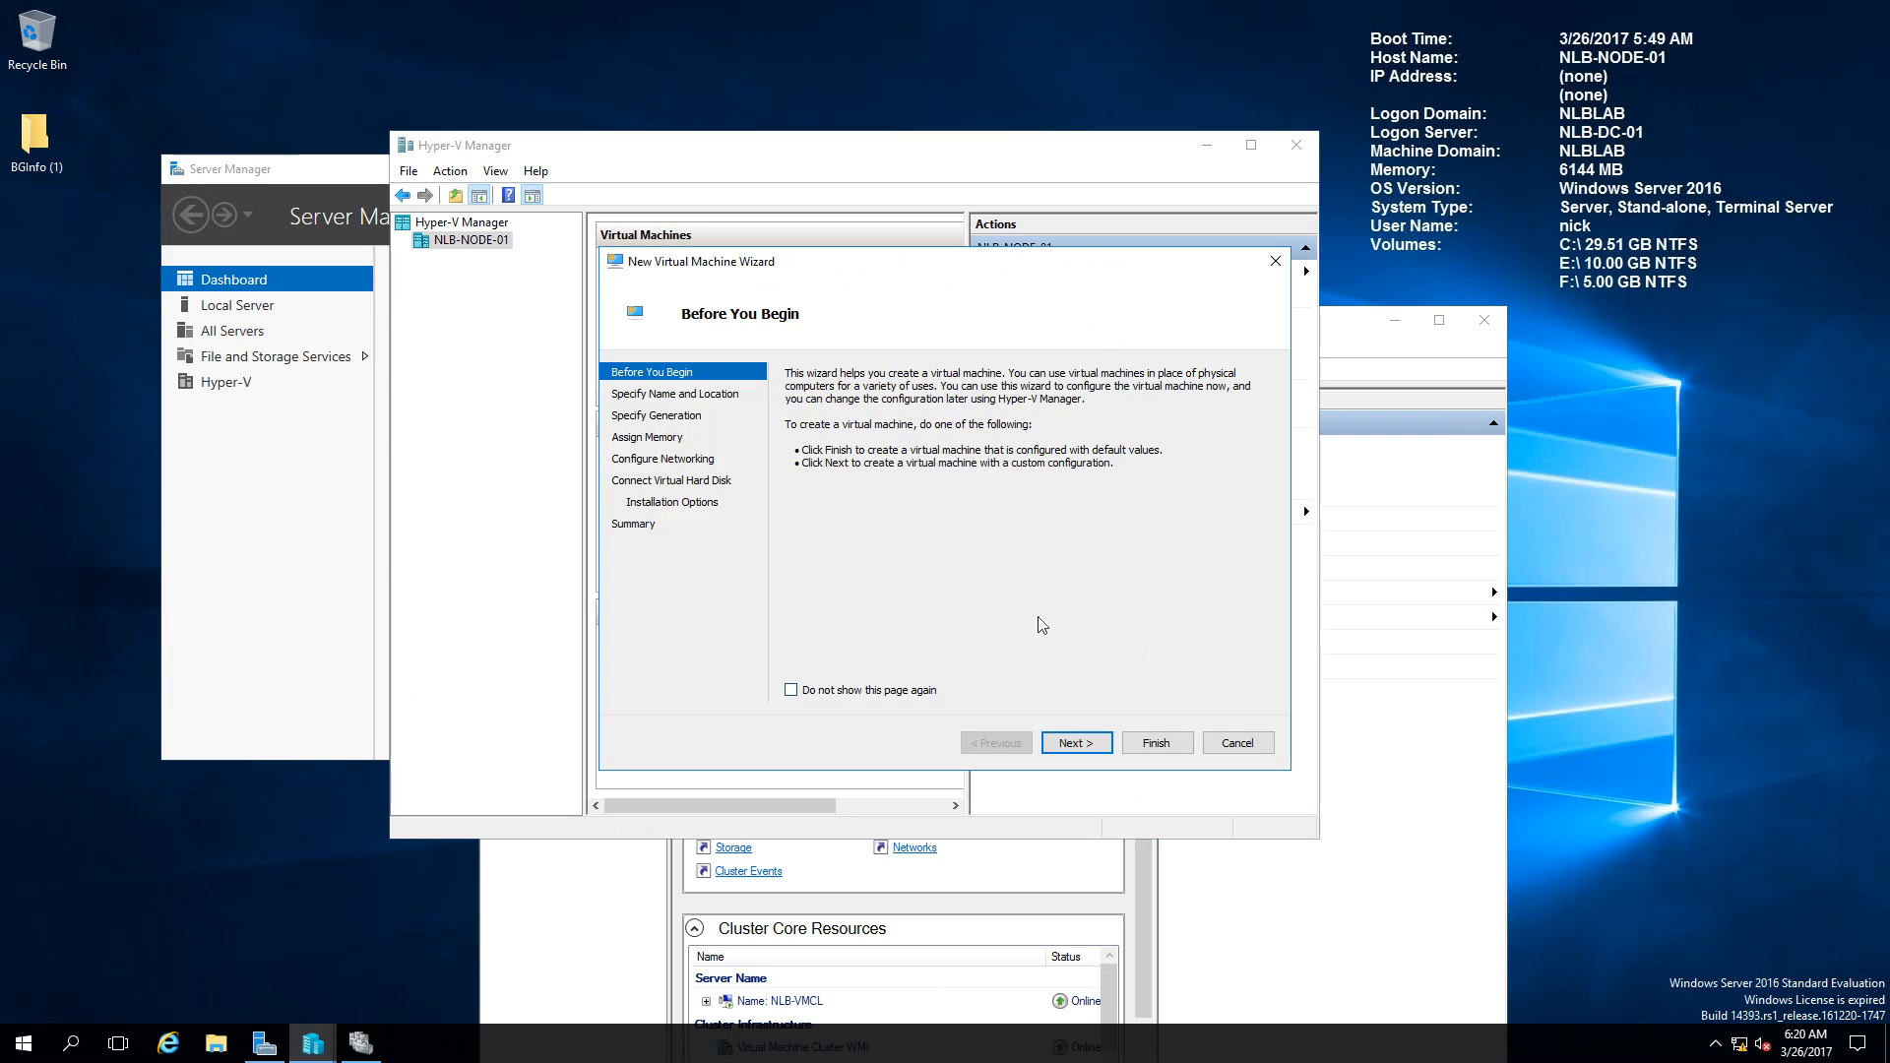
Step: Name the virtual machine and store it on drive E instead of C
left_click(1071, 743)
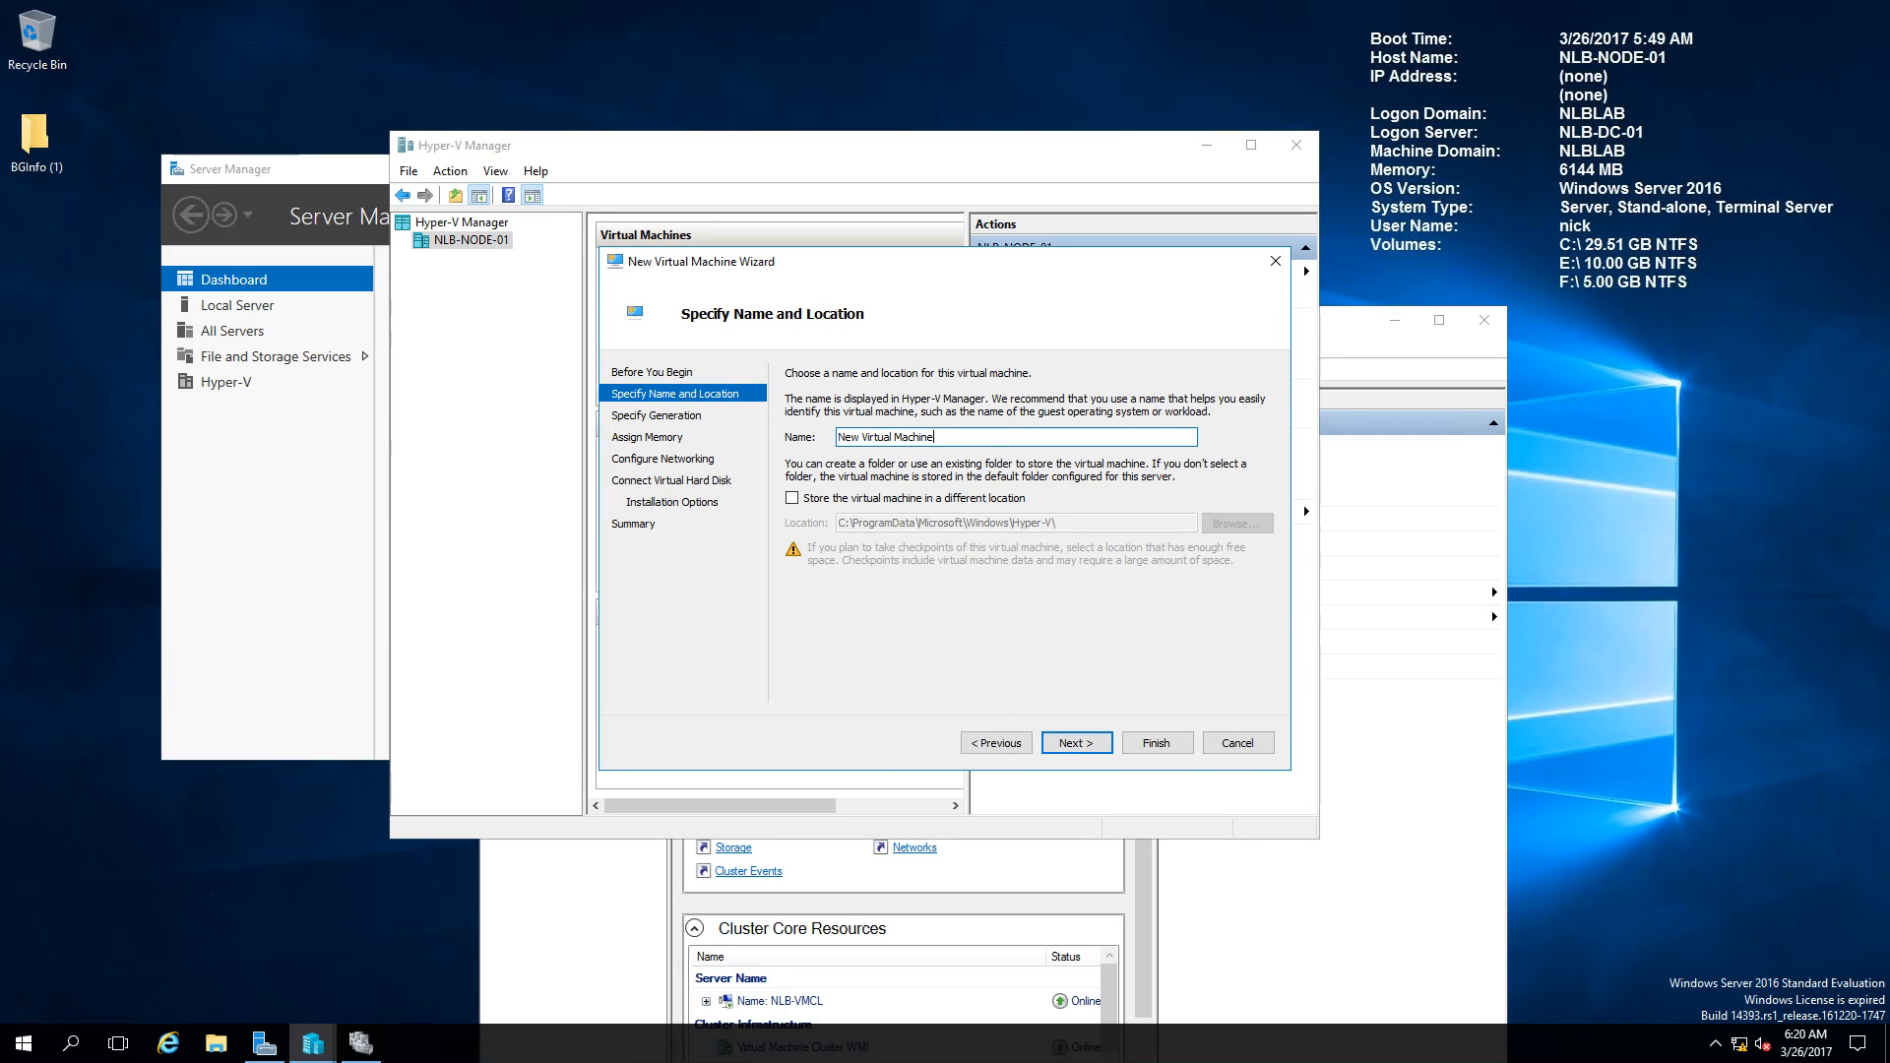
type("NLB-NANO-01")
left_click(848, 502)
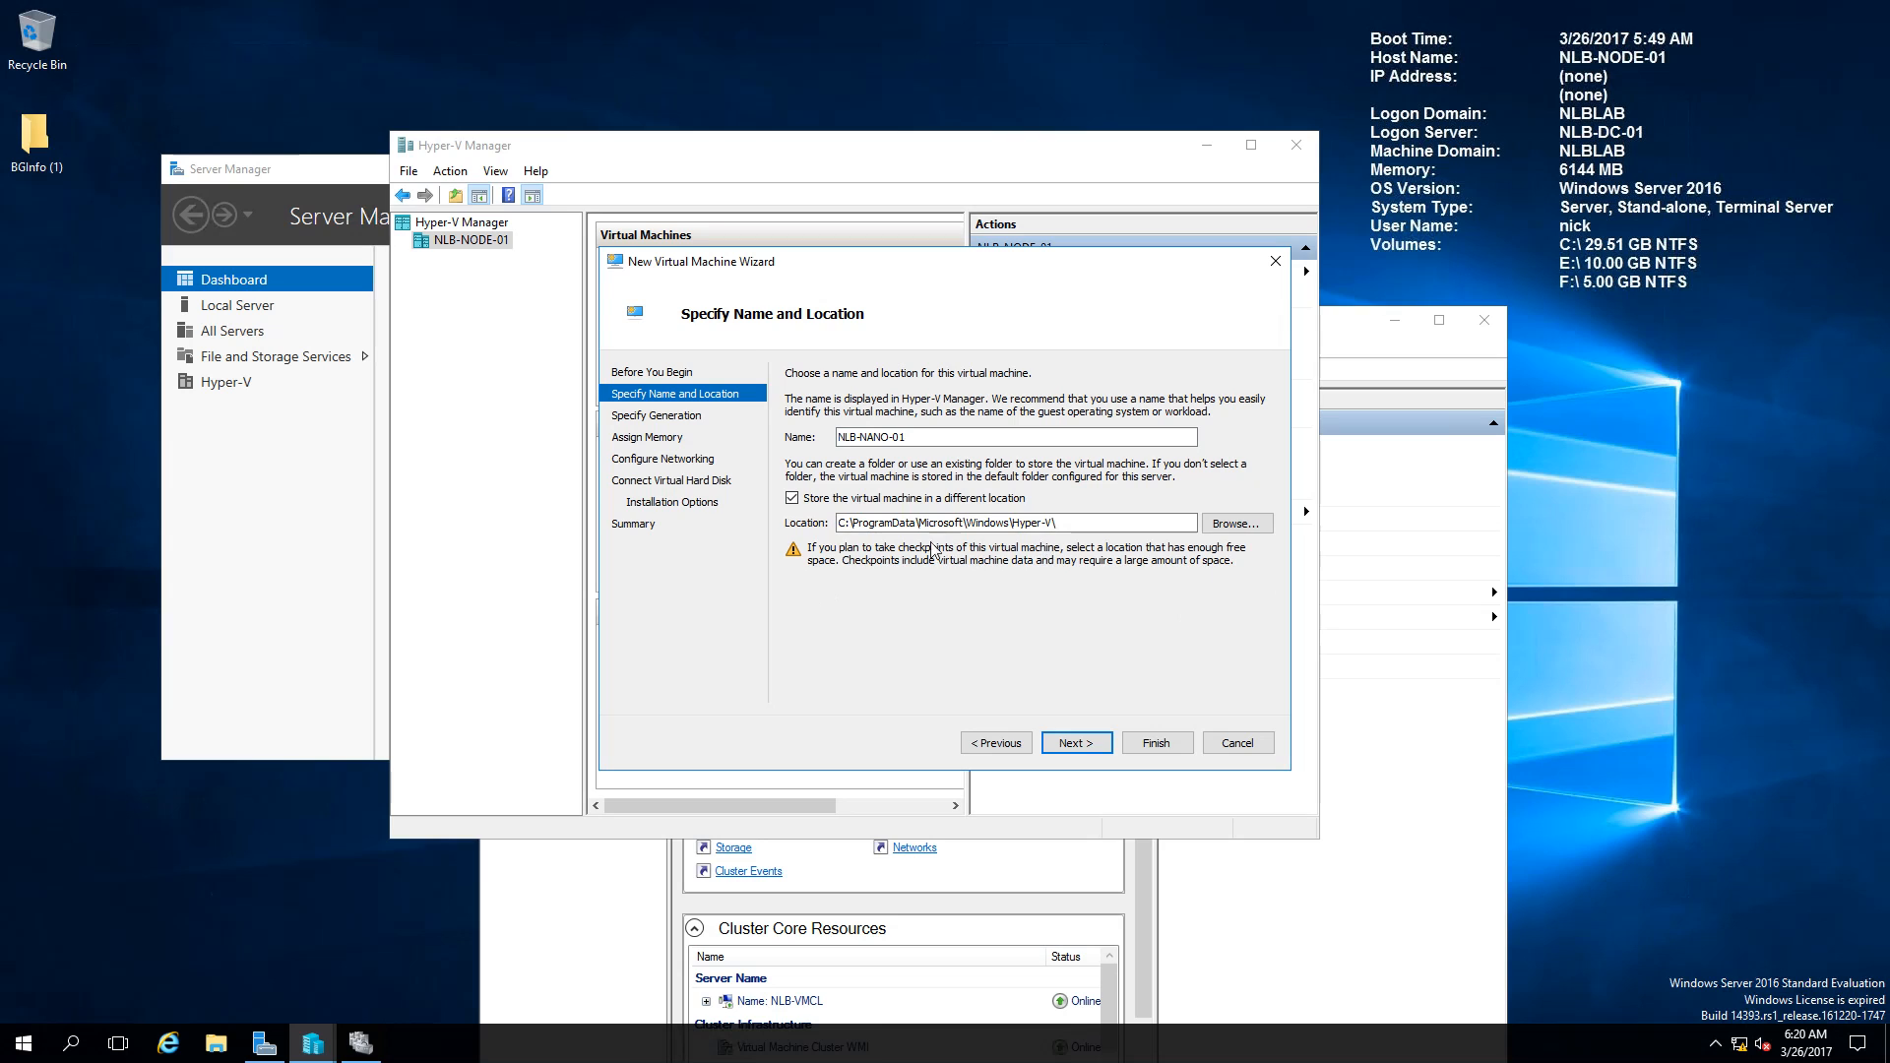
left_click(839, 523)
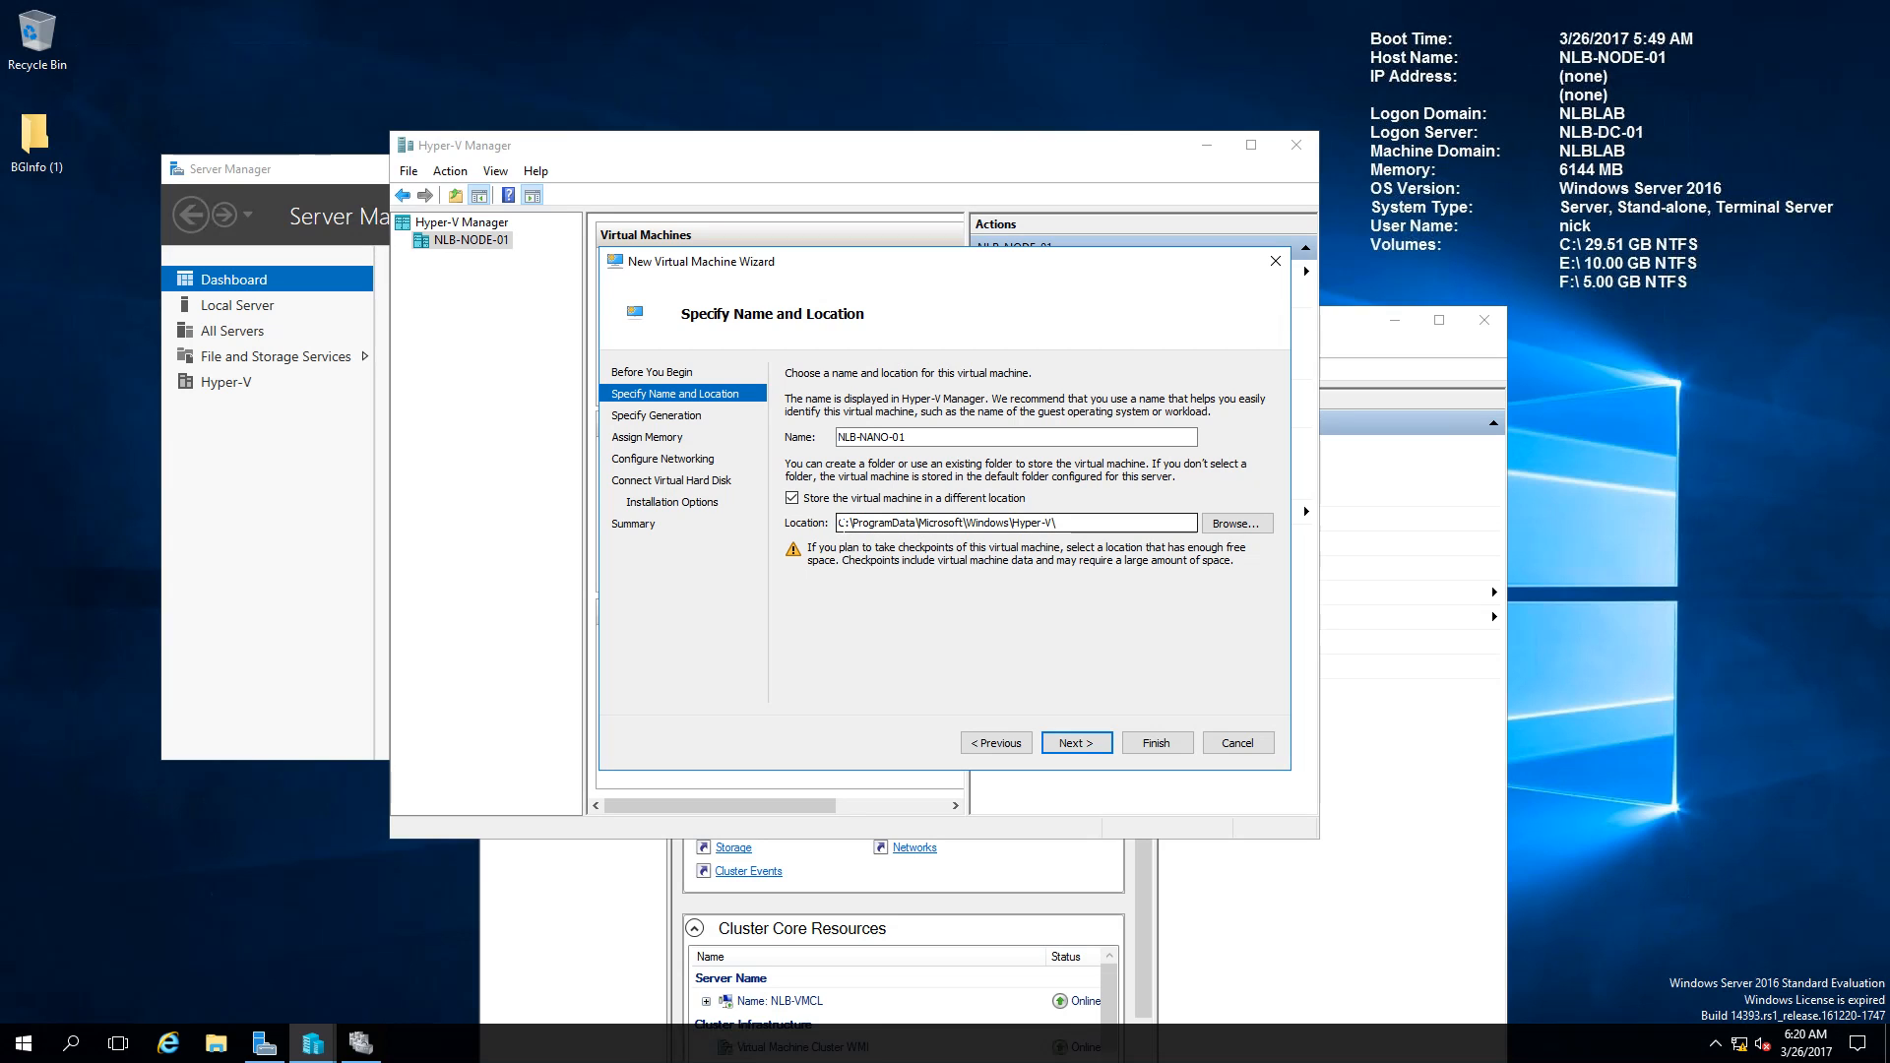
key("Delete")
type("E")
left_click(1078, 745)
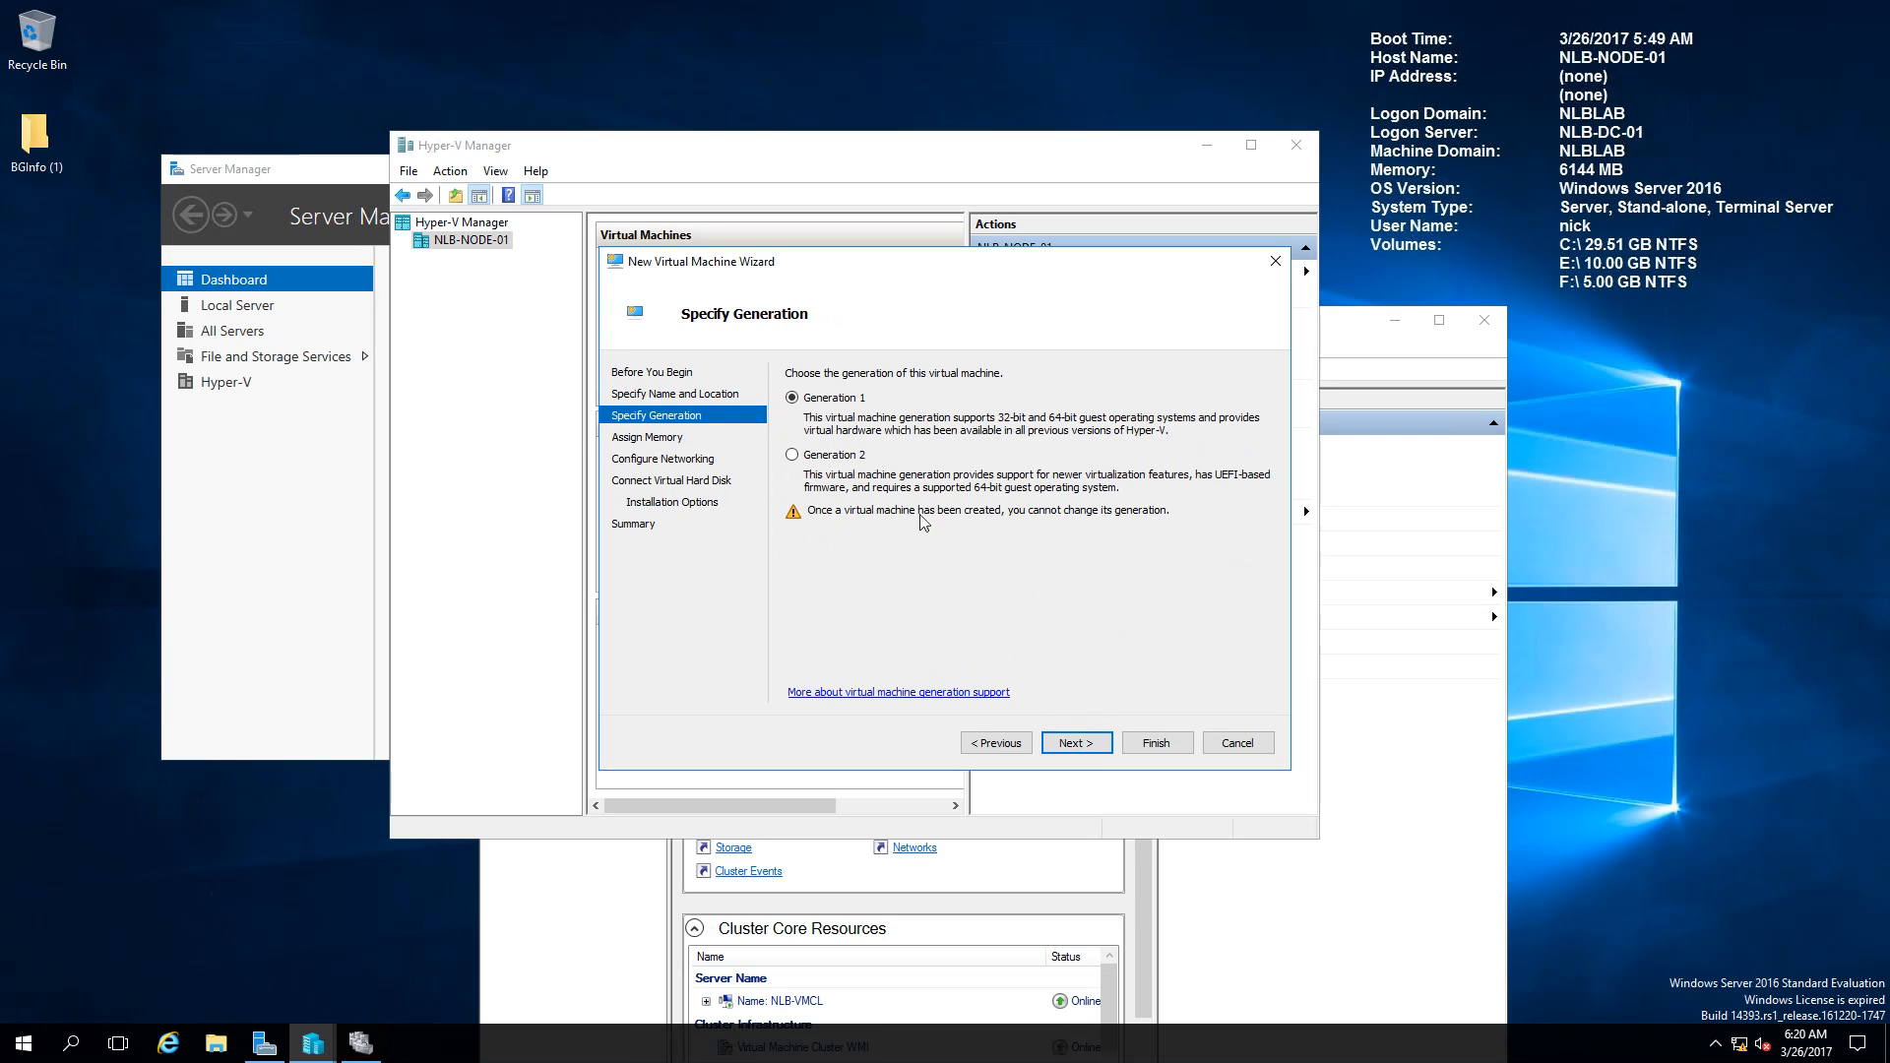
Step: Make it Generation 2 with 2048 MB memory on the Nano Server Network
left_click(852, 454)
left_click(1073, 743)
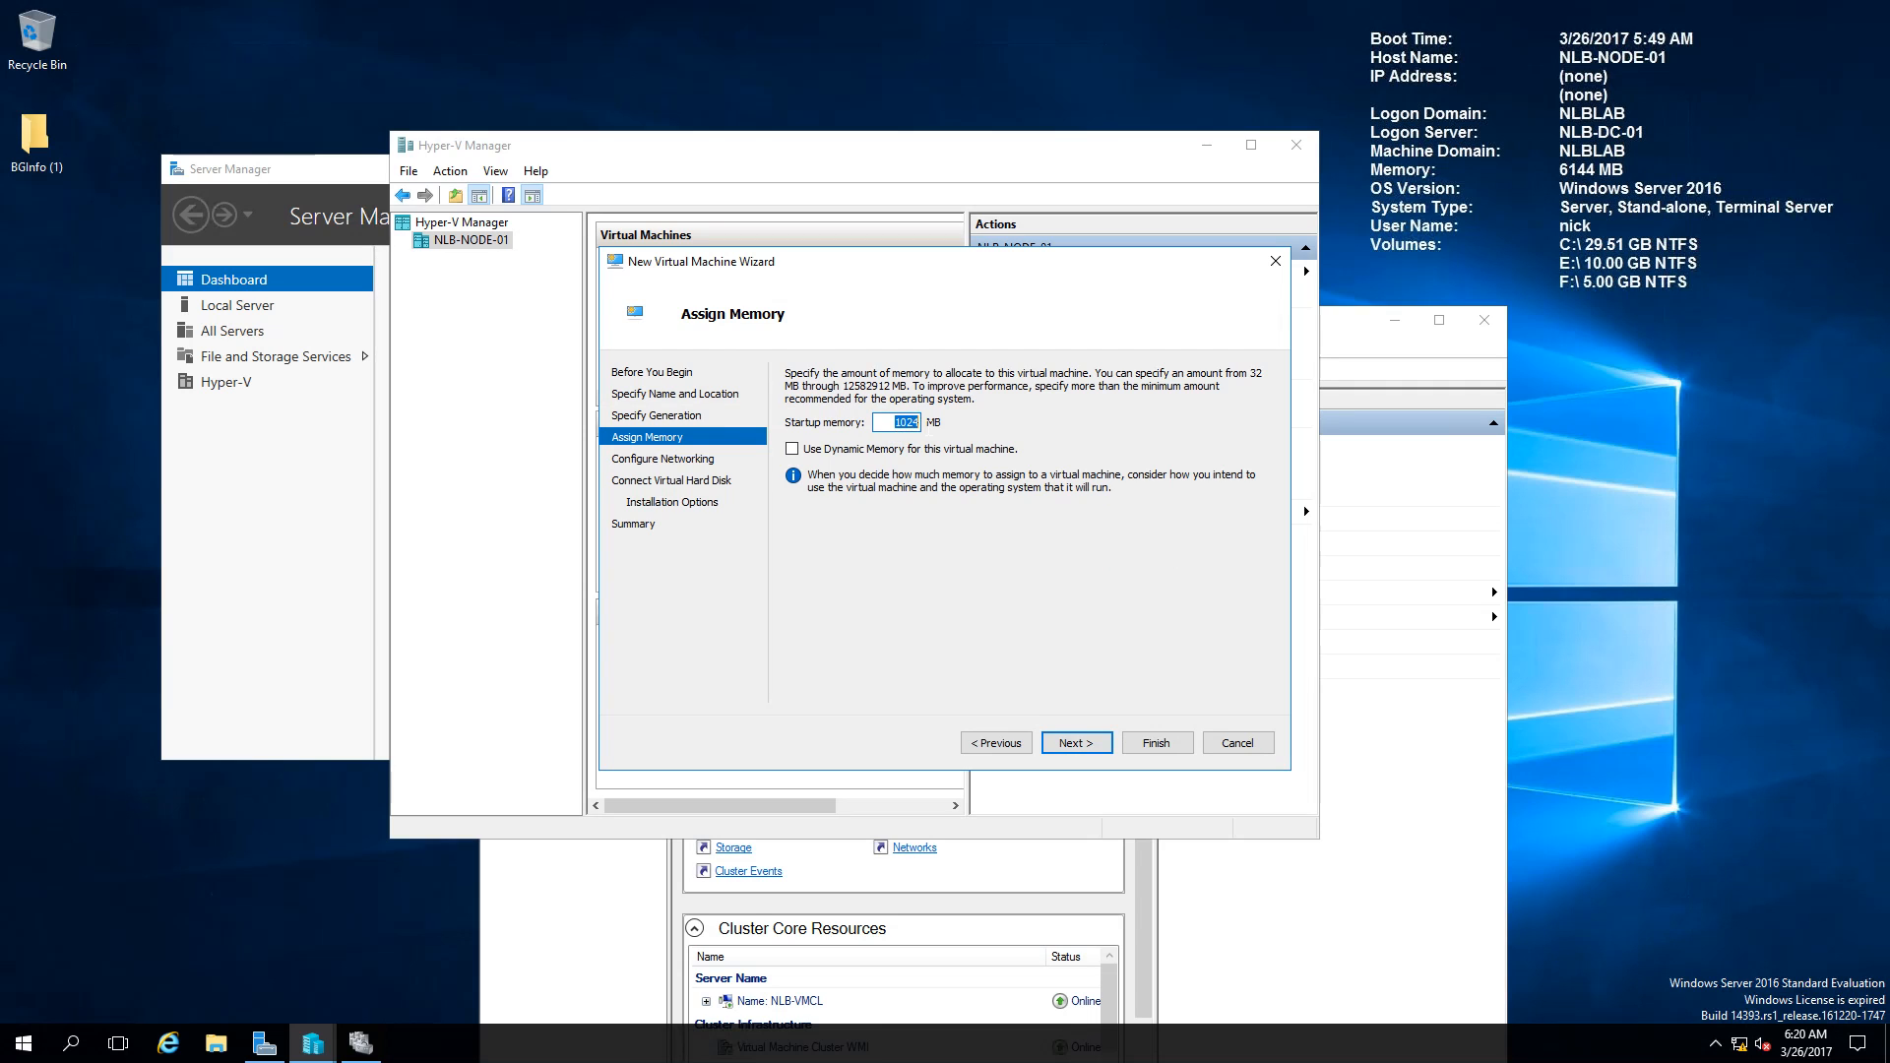
type("2048")
left_click(1073, 745)
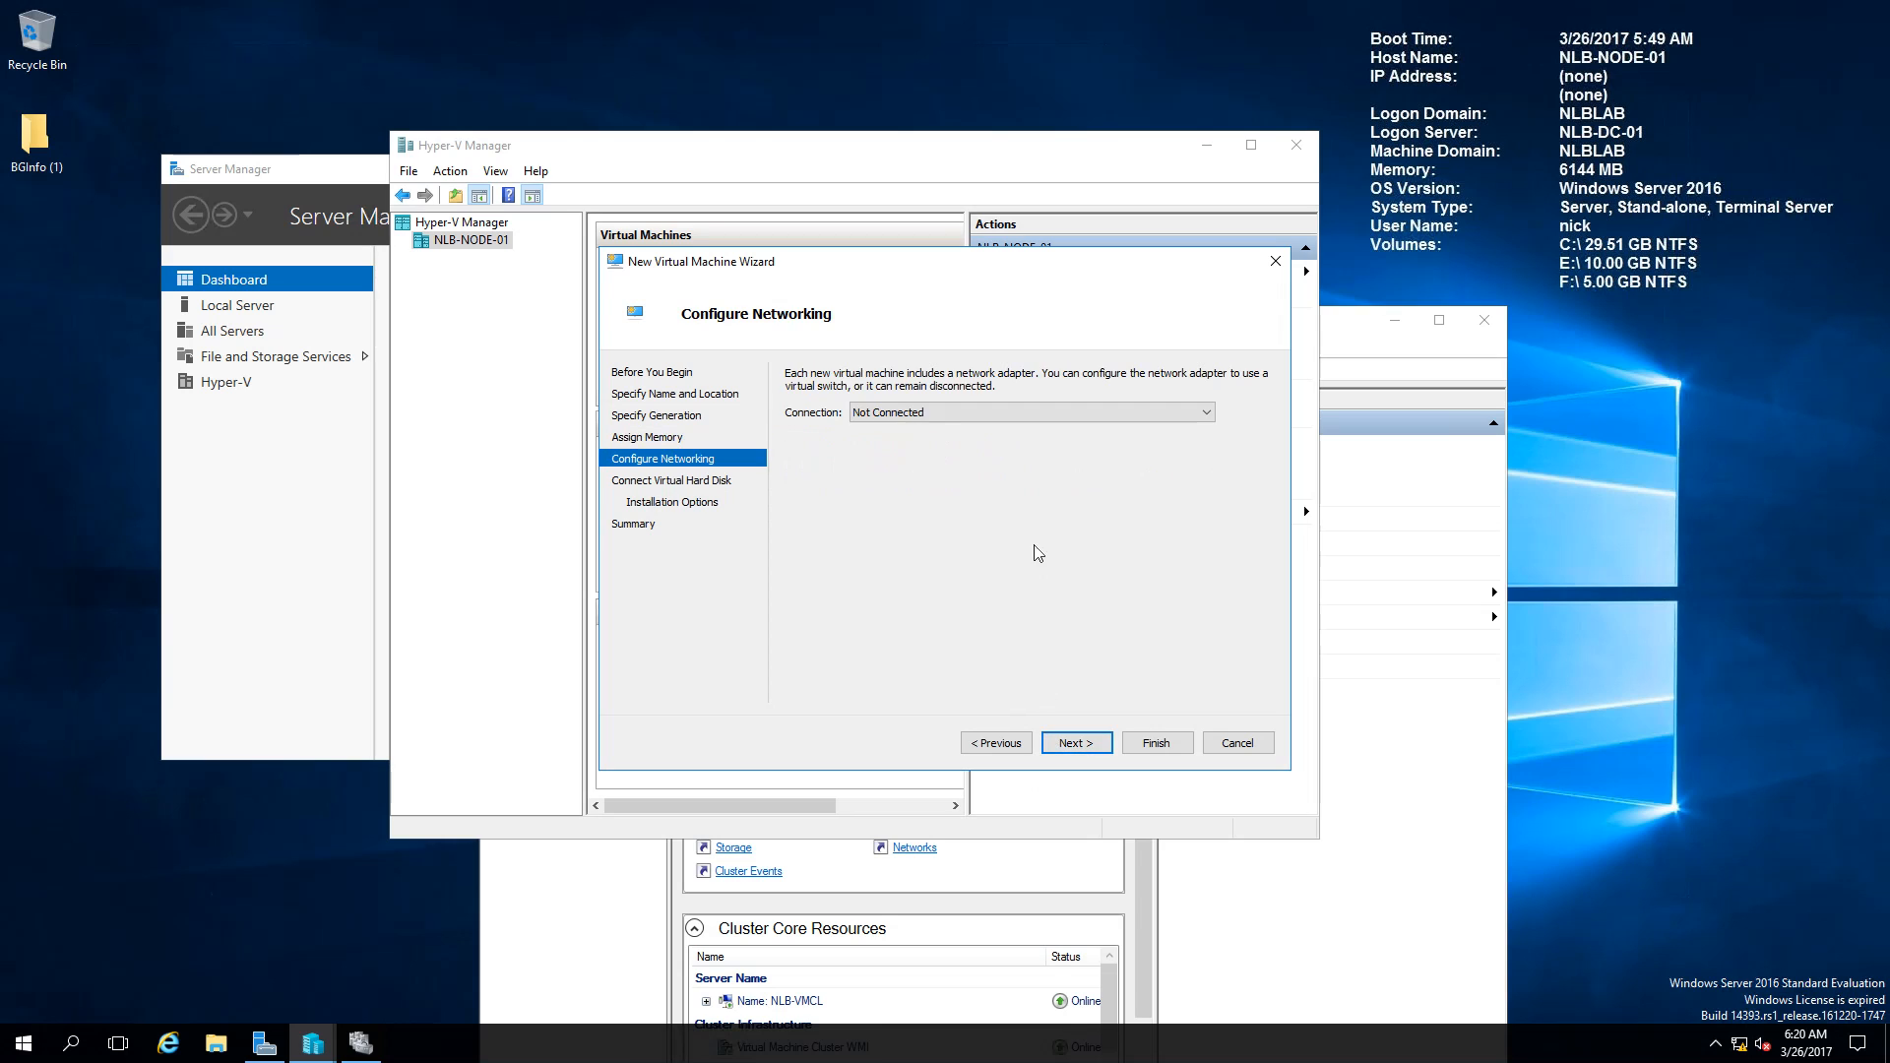
left_click(946, 412)
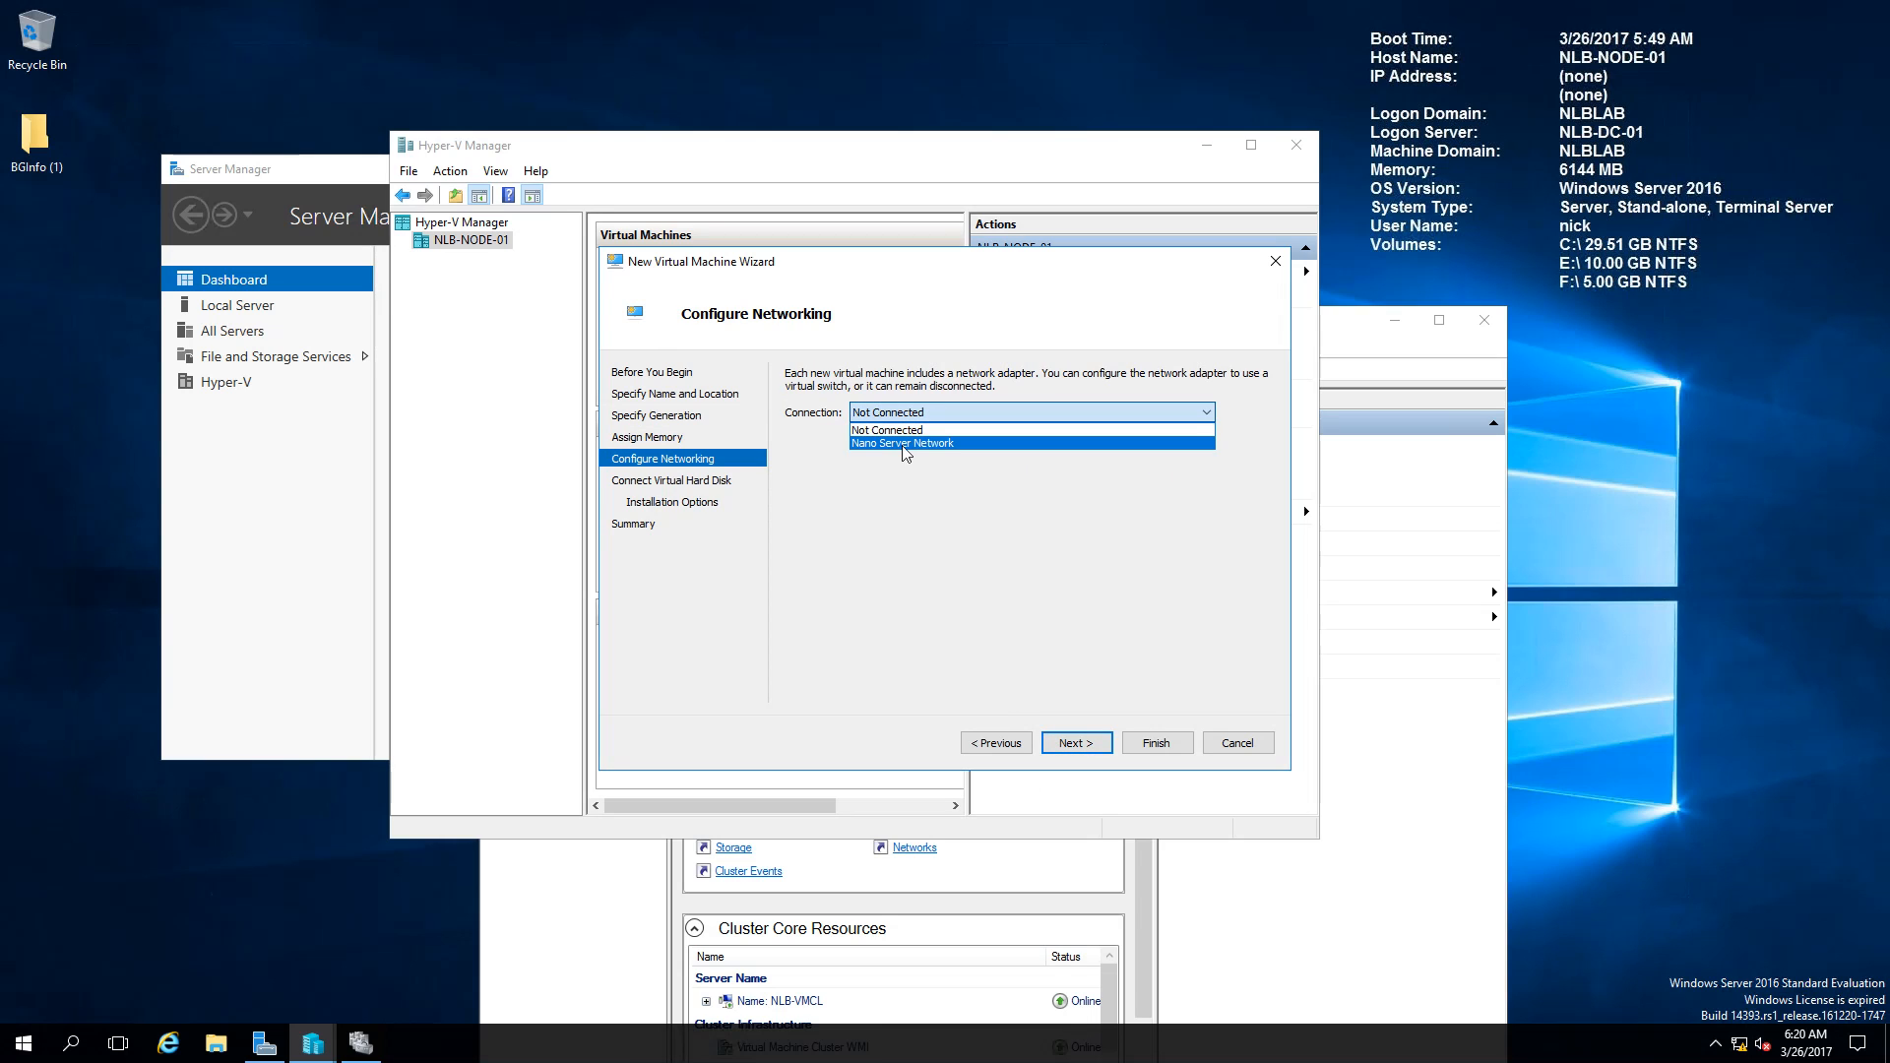
left_click(889, 445)
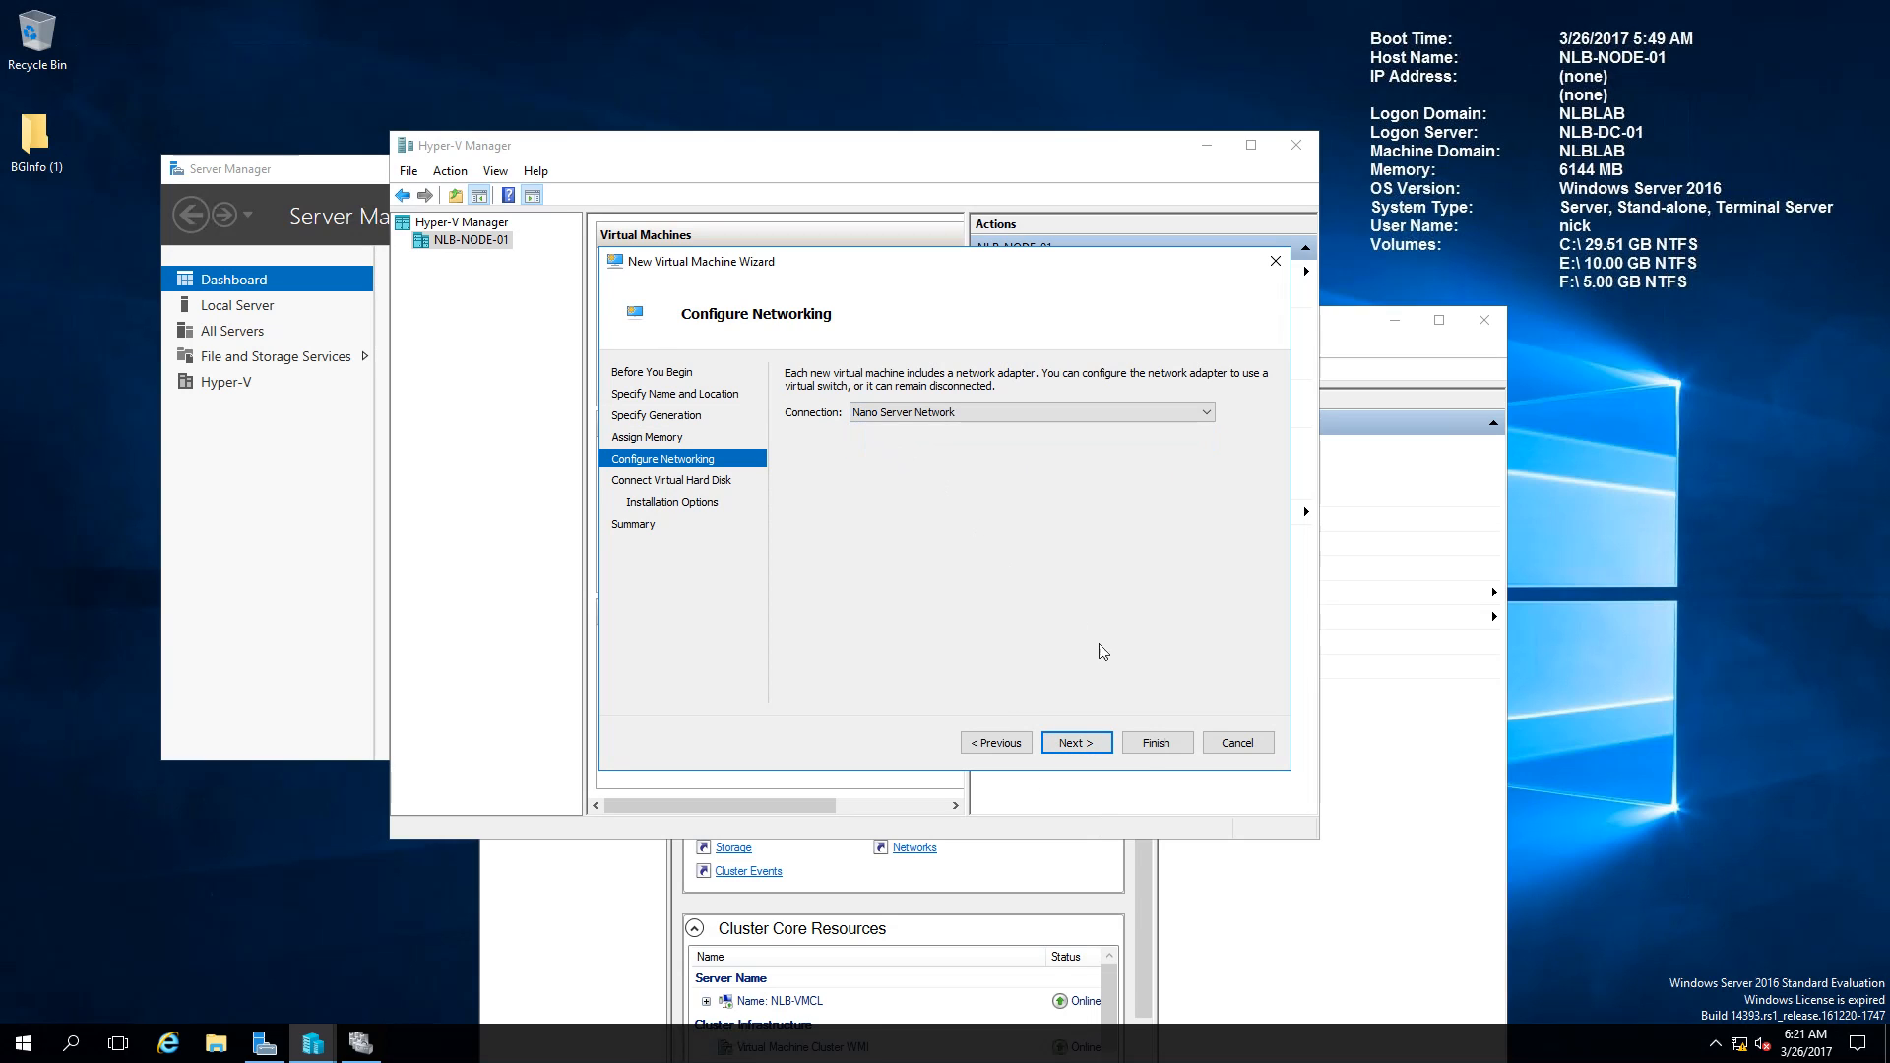
Step: Attach the existing E:\NLB-NANO-01\Virtual Hard Disks\NLB-NANO-01.vhdx disk and finish creating the VM
left_click(1080, 745)
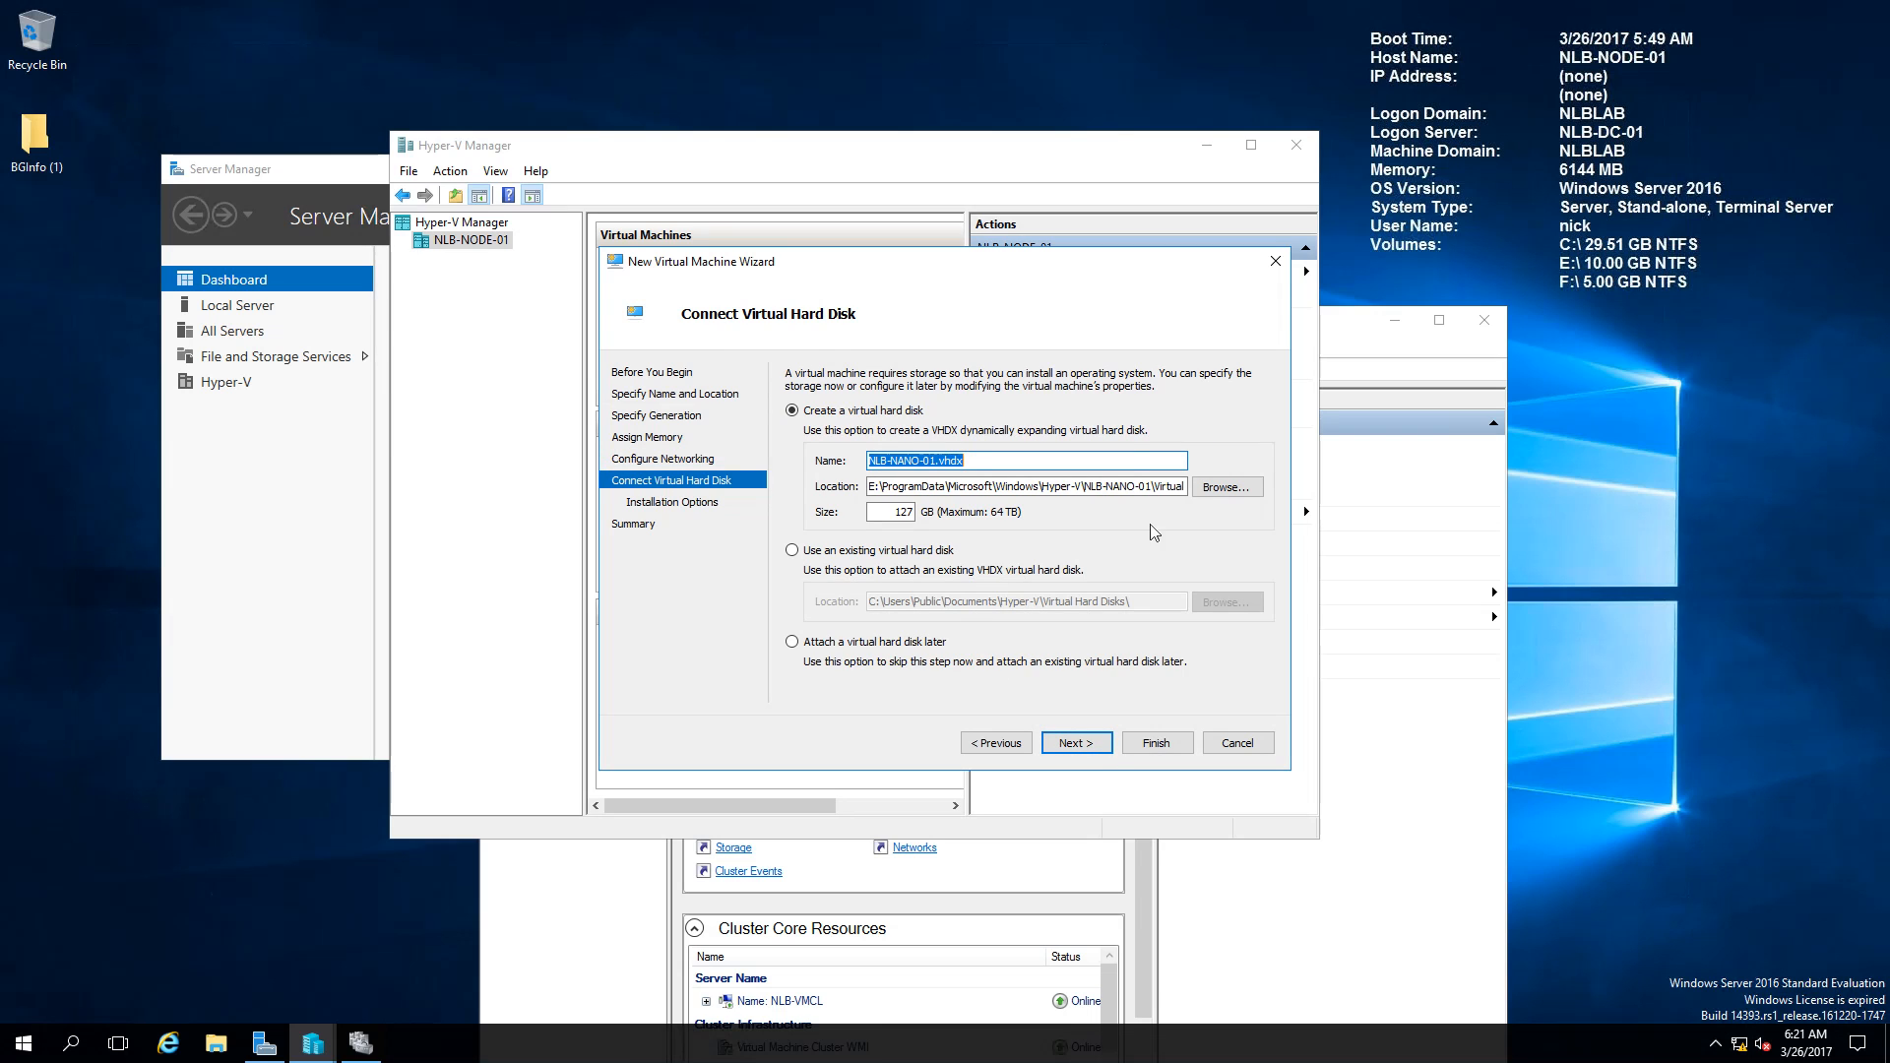
left_click(818, 553)
left_click(1225, 602)
left_click(671, 556)
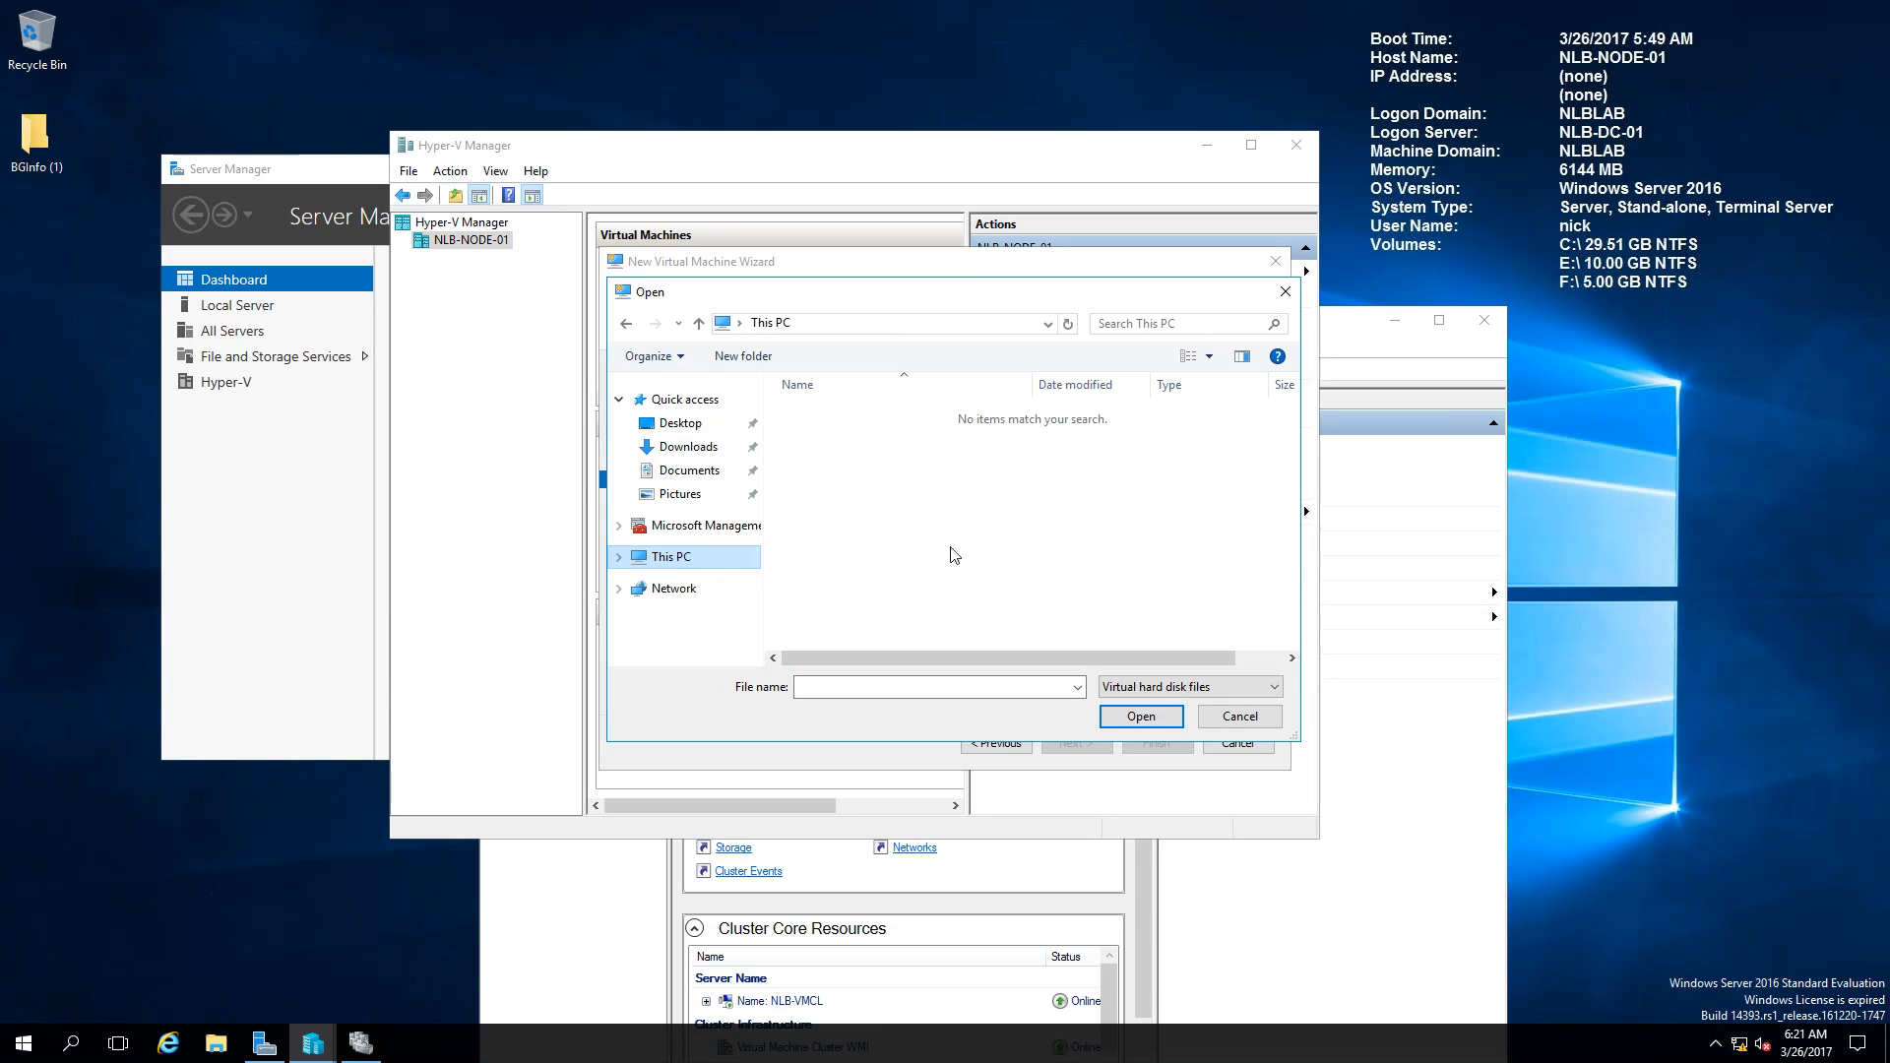
scroll(1142, 638, "down", 2)
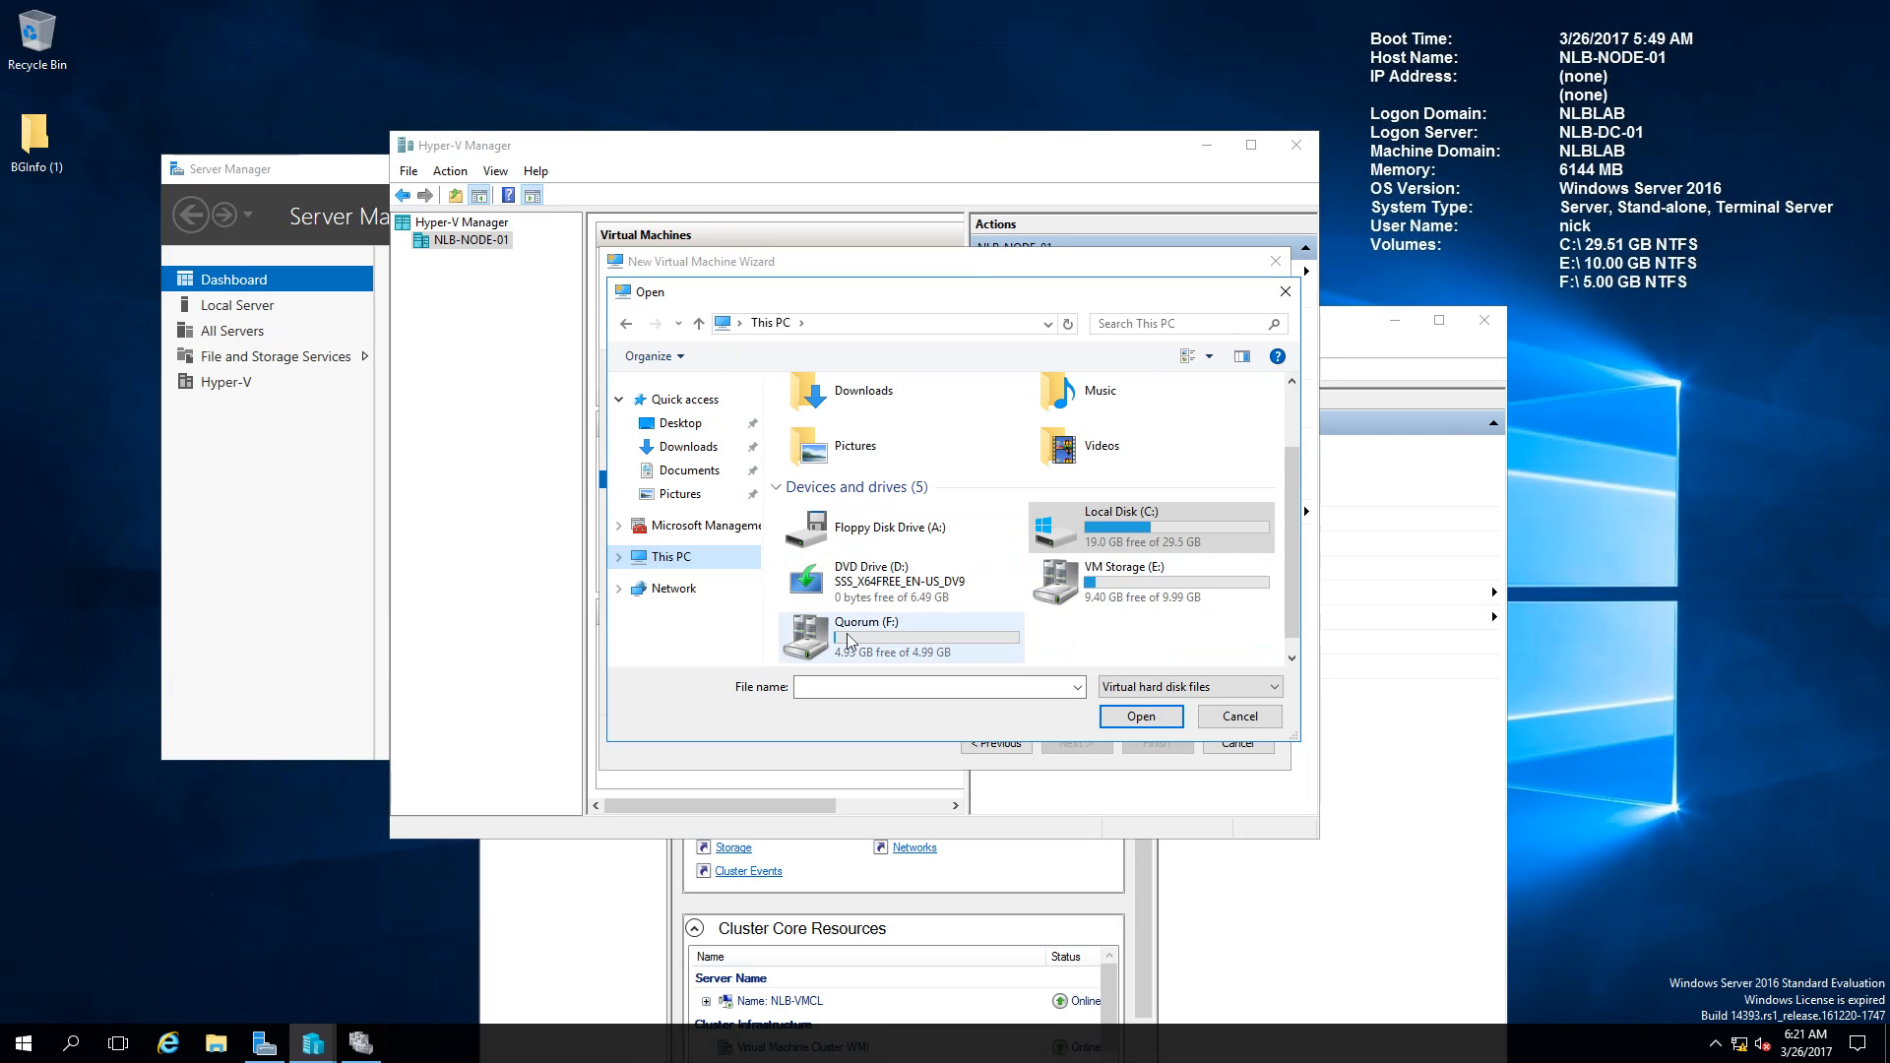
double_click(1132, 610)
double_click(839, 414)
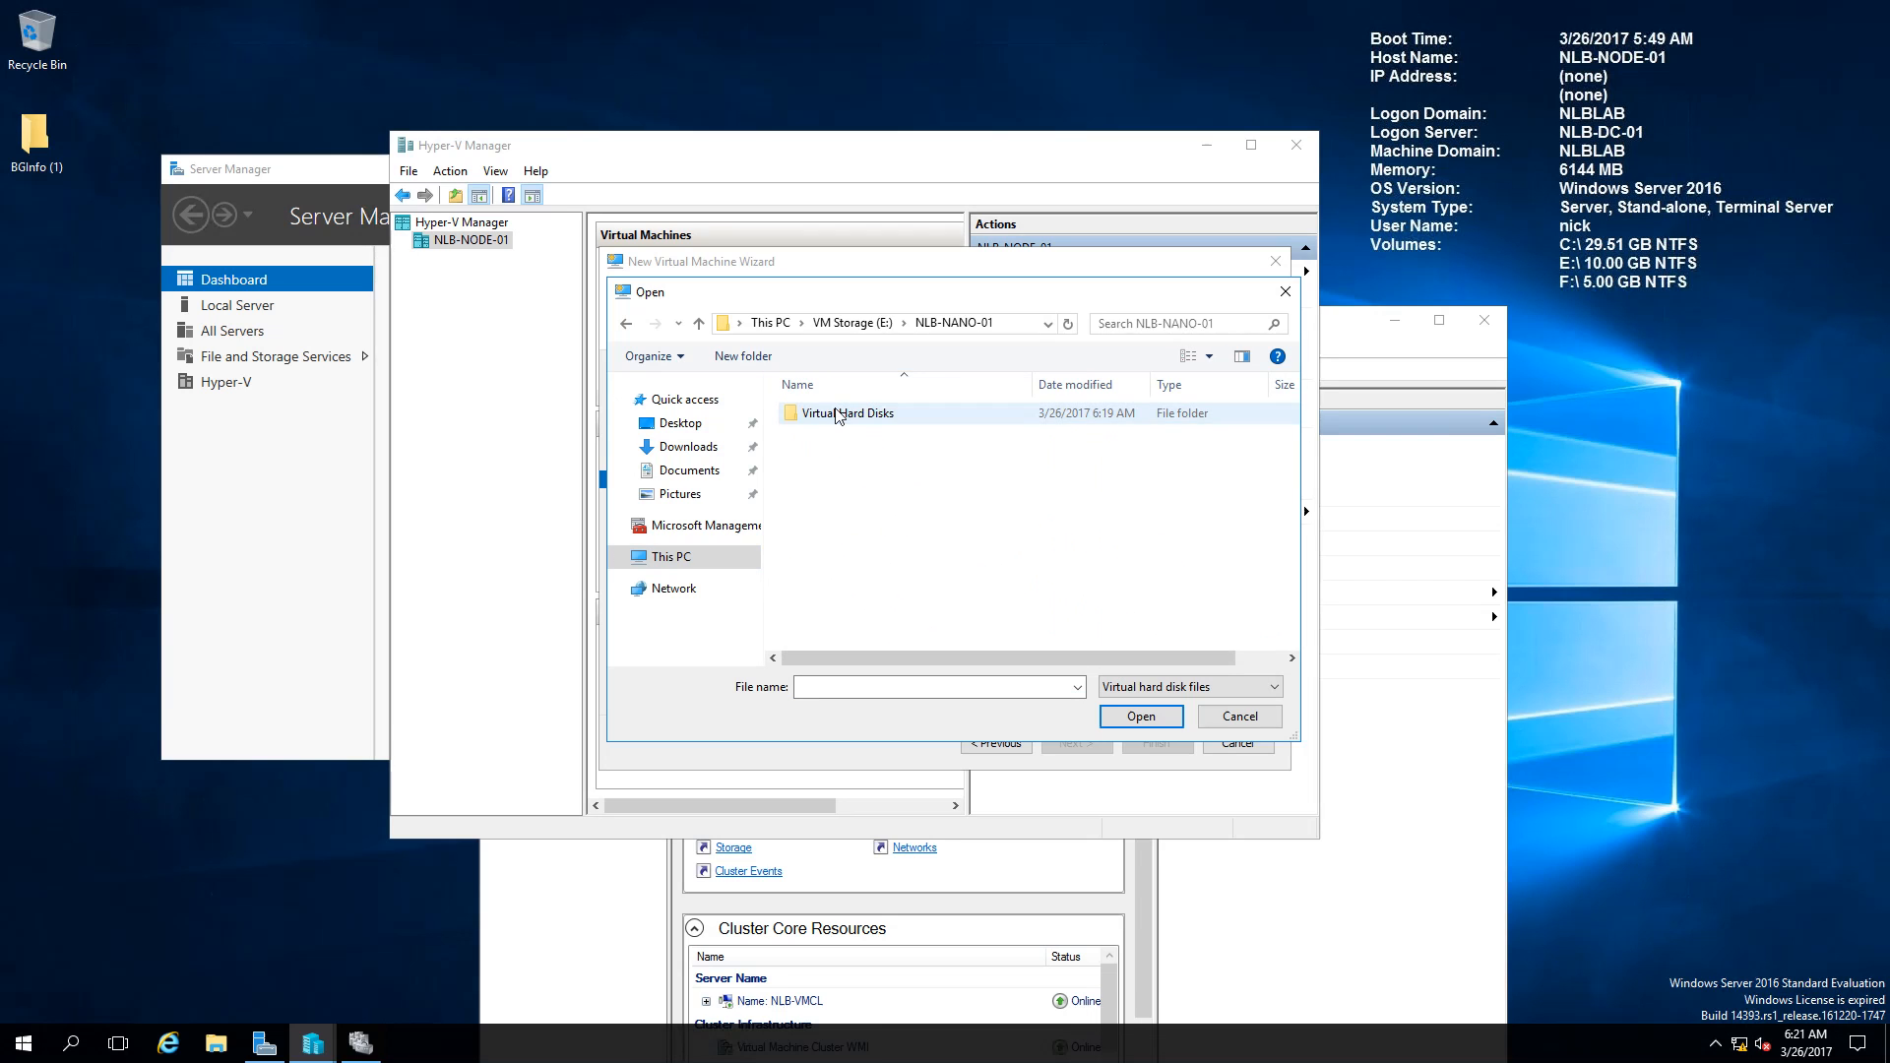
double_click(839, 415)
double_click(839, 414)
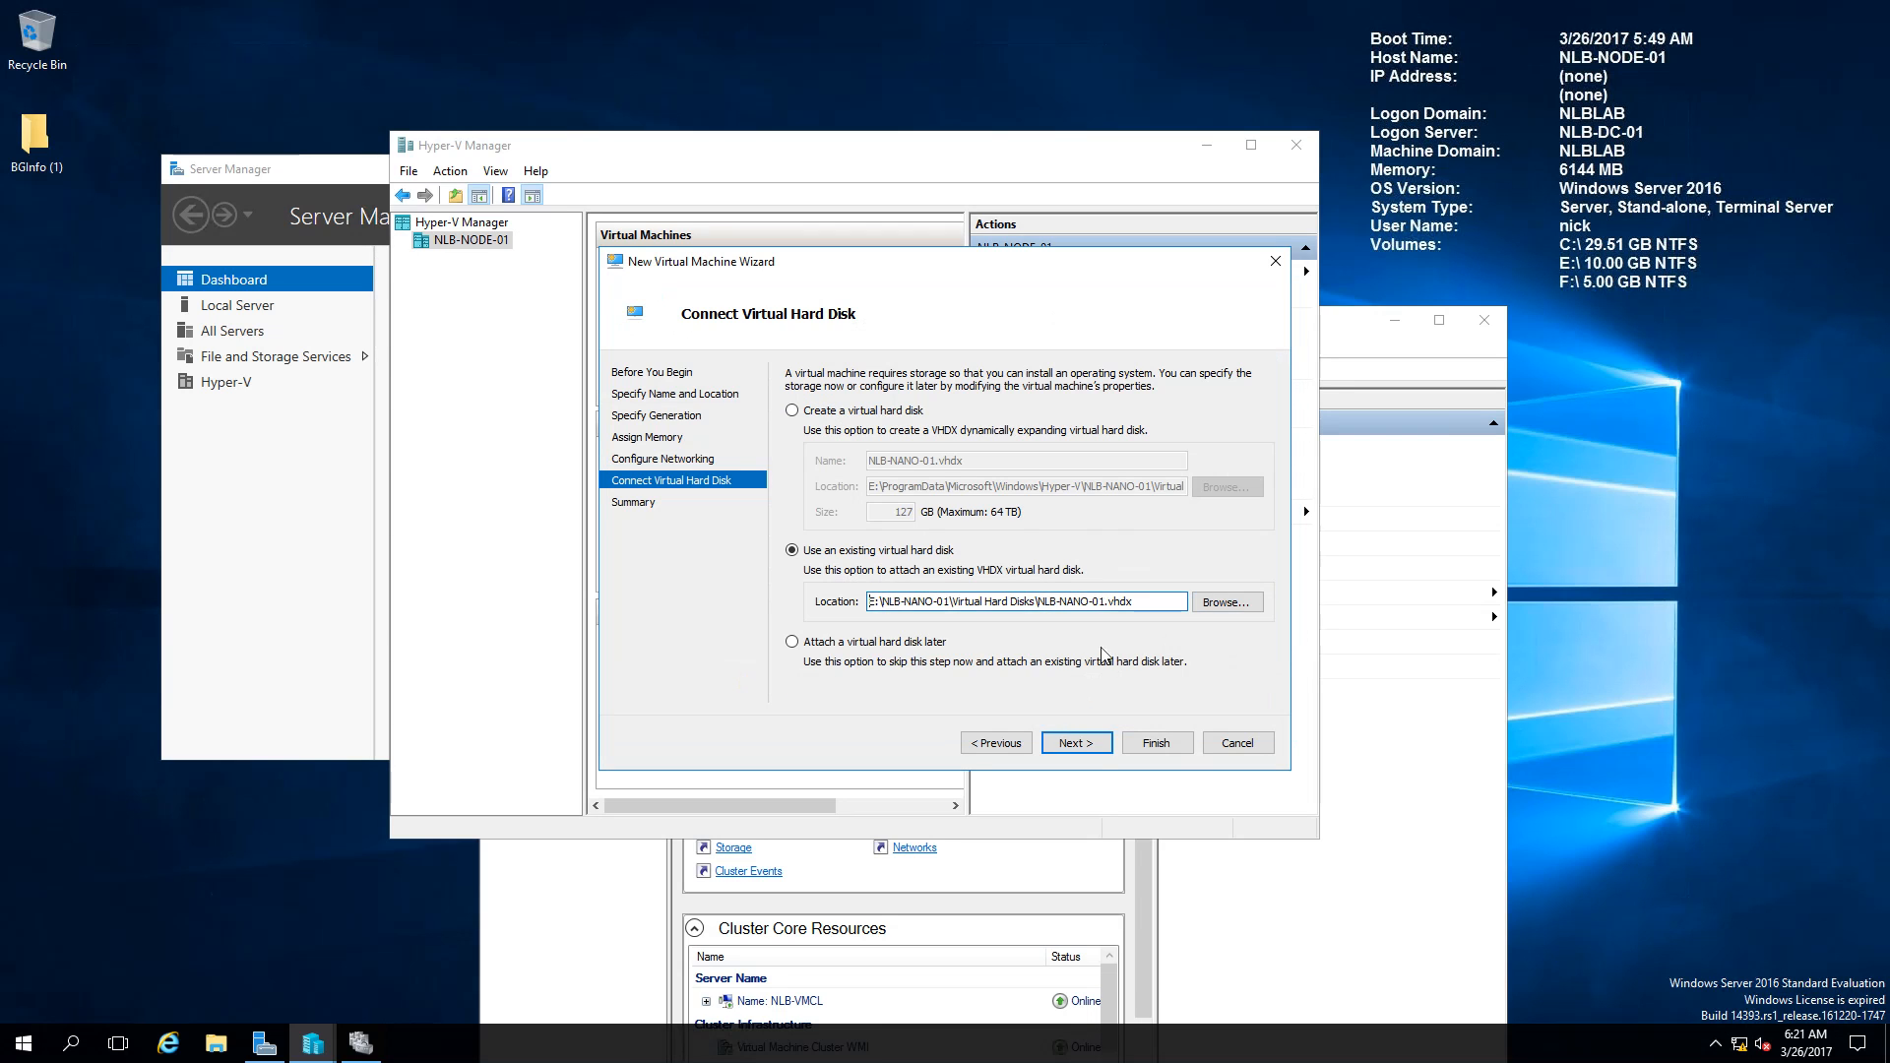
left_click(1080, 745)
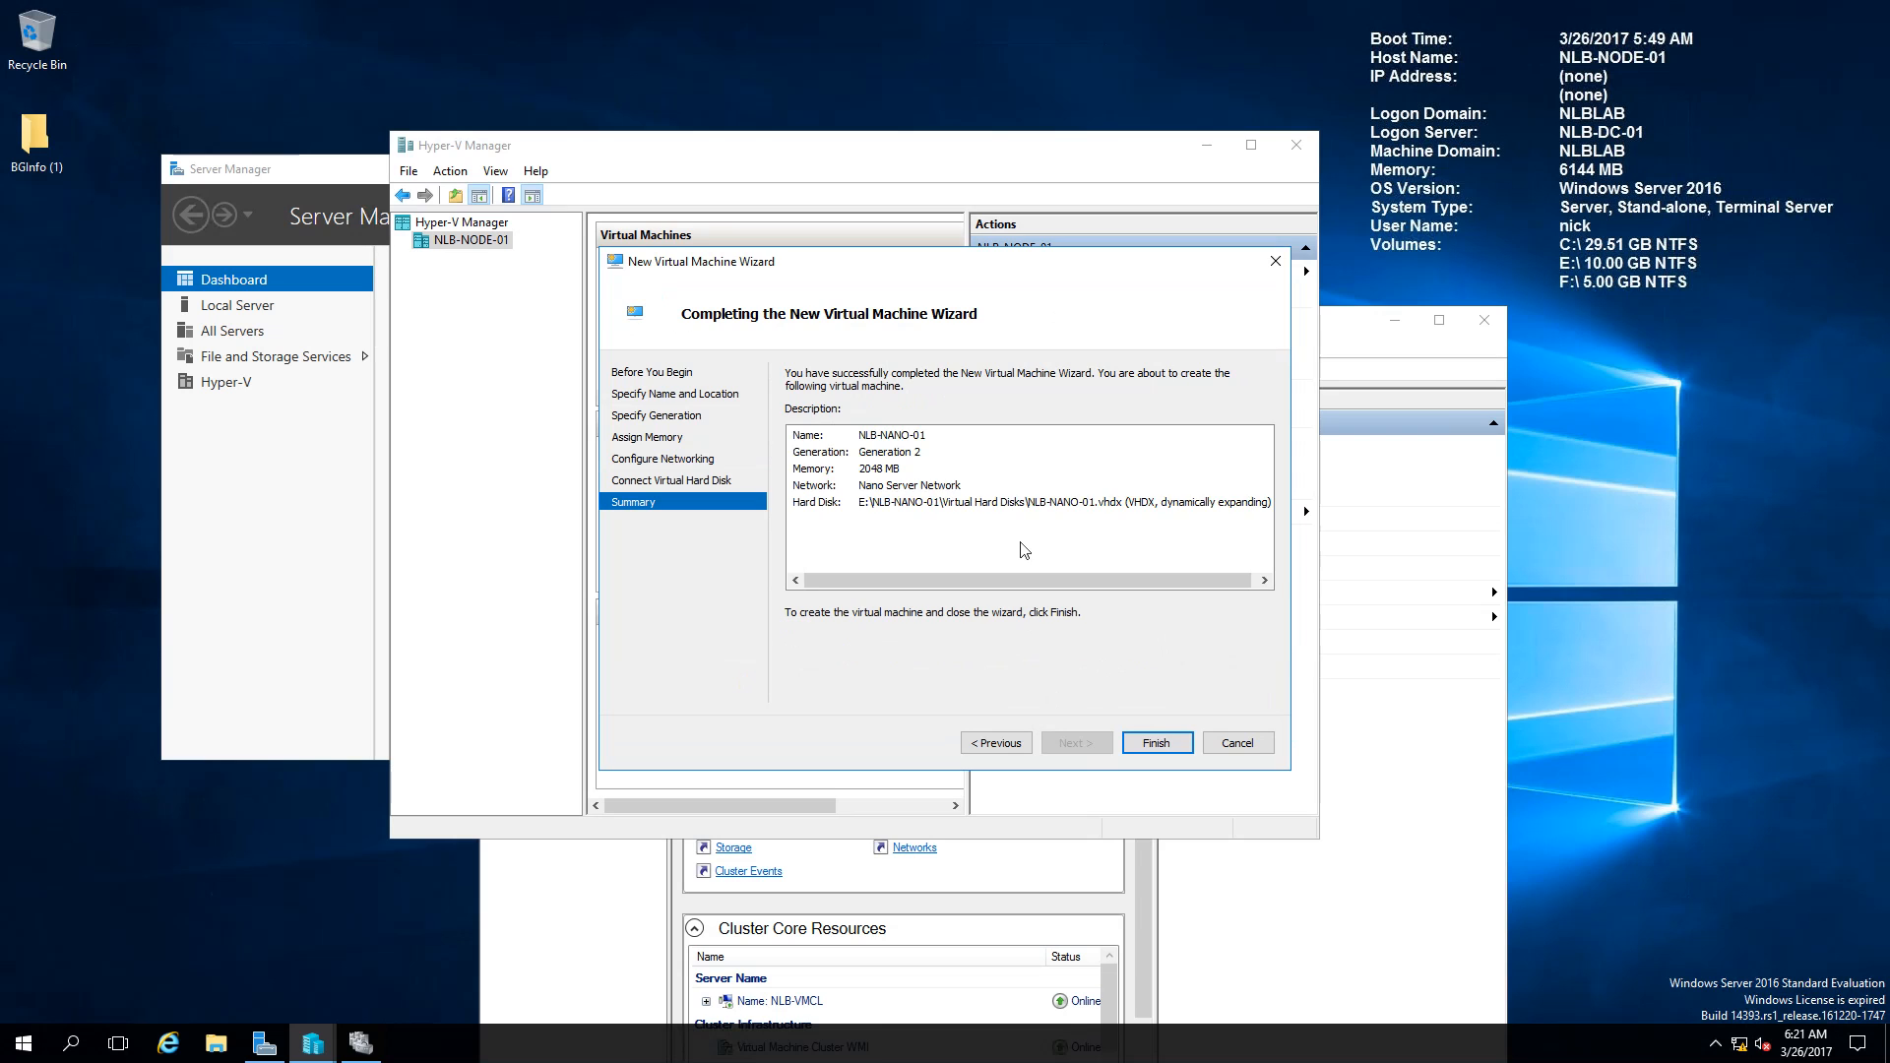
left_click(1153, 741)
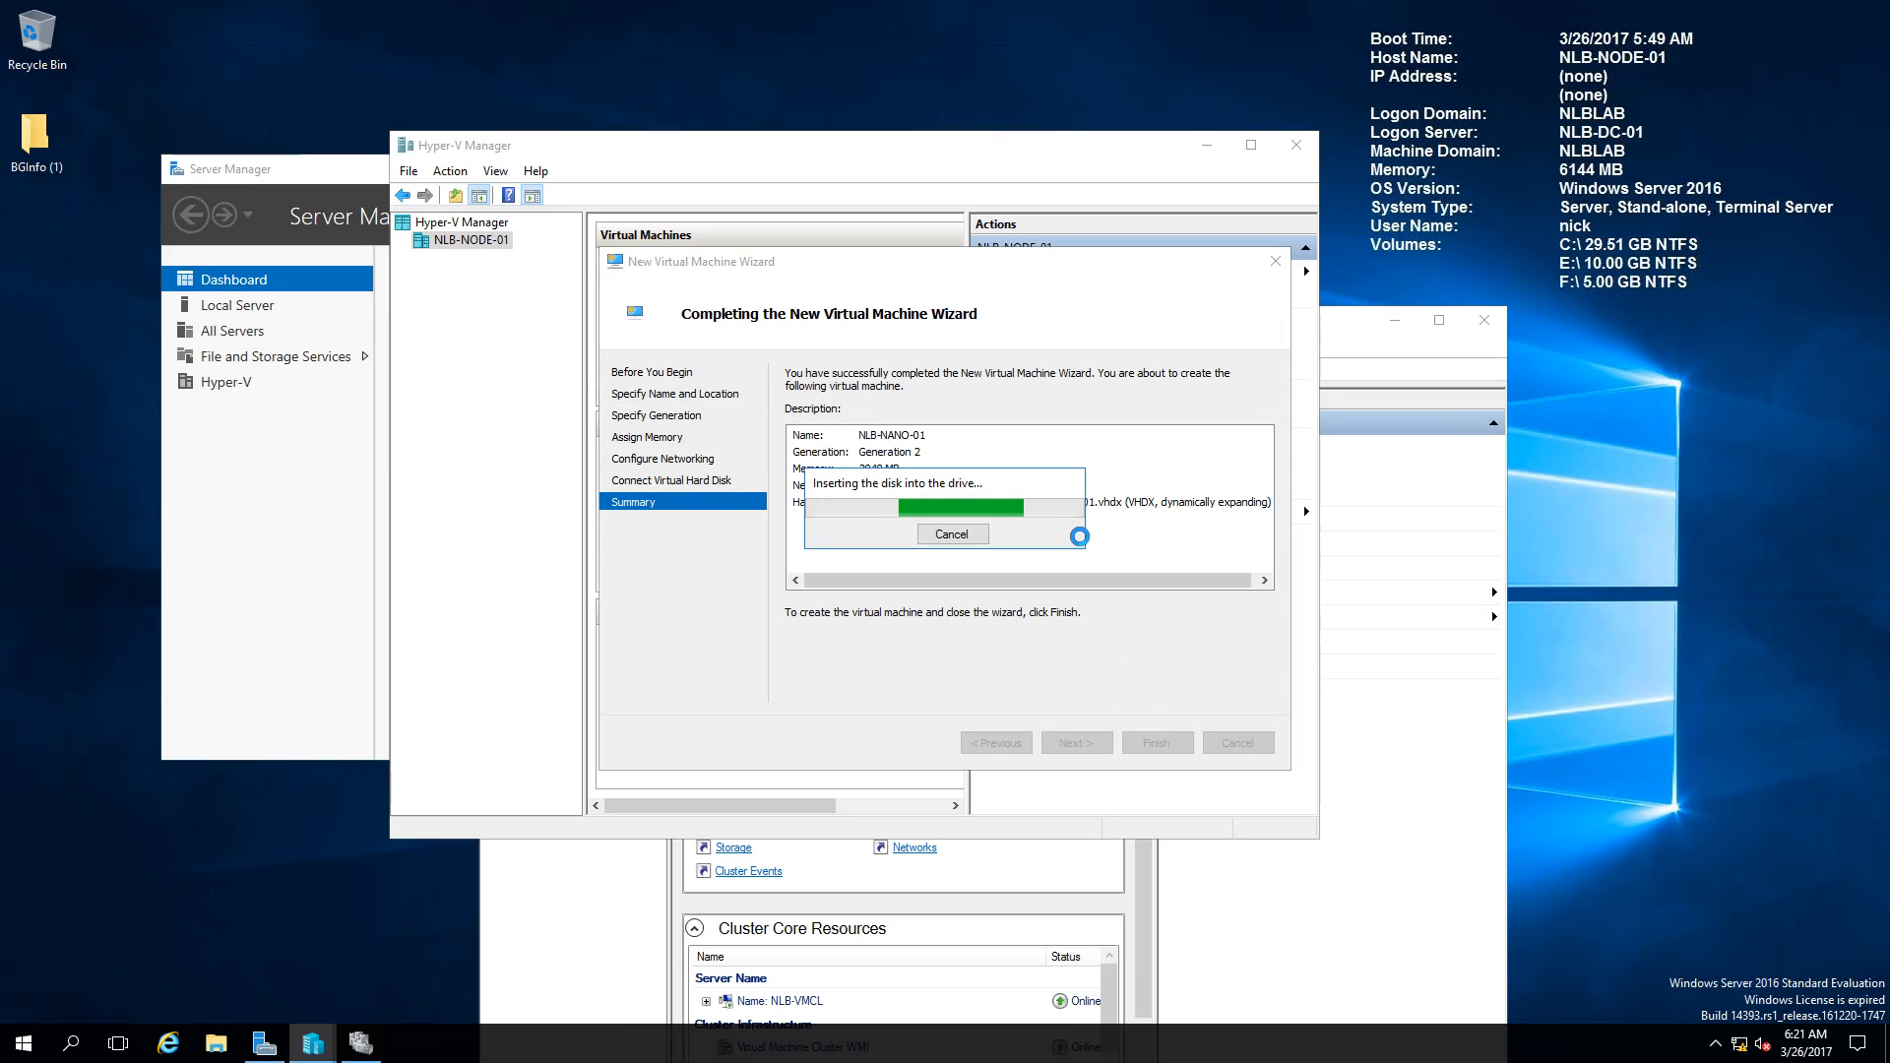
left_click_drag(837, 152, 994, 151)
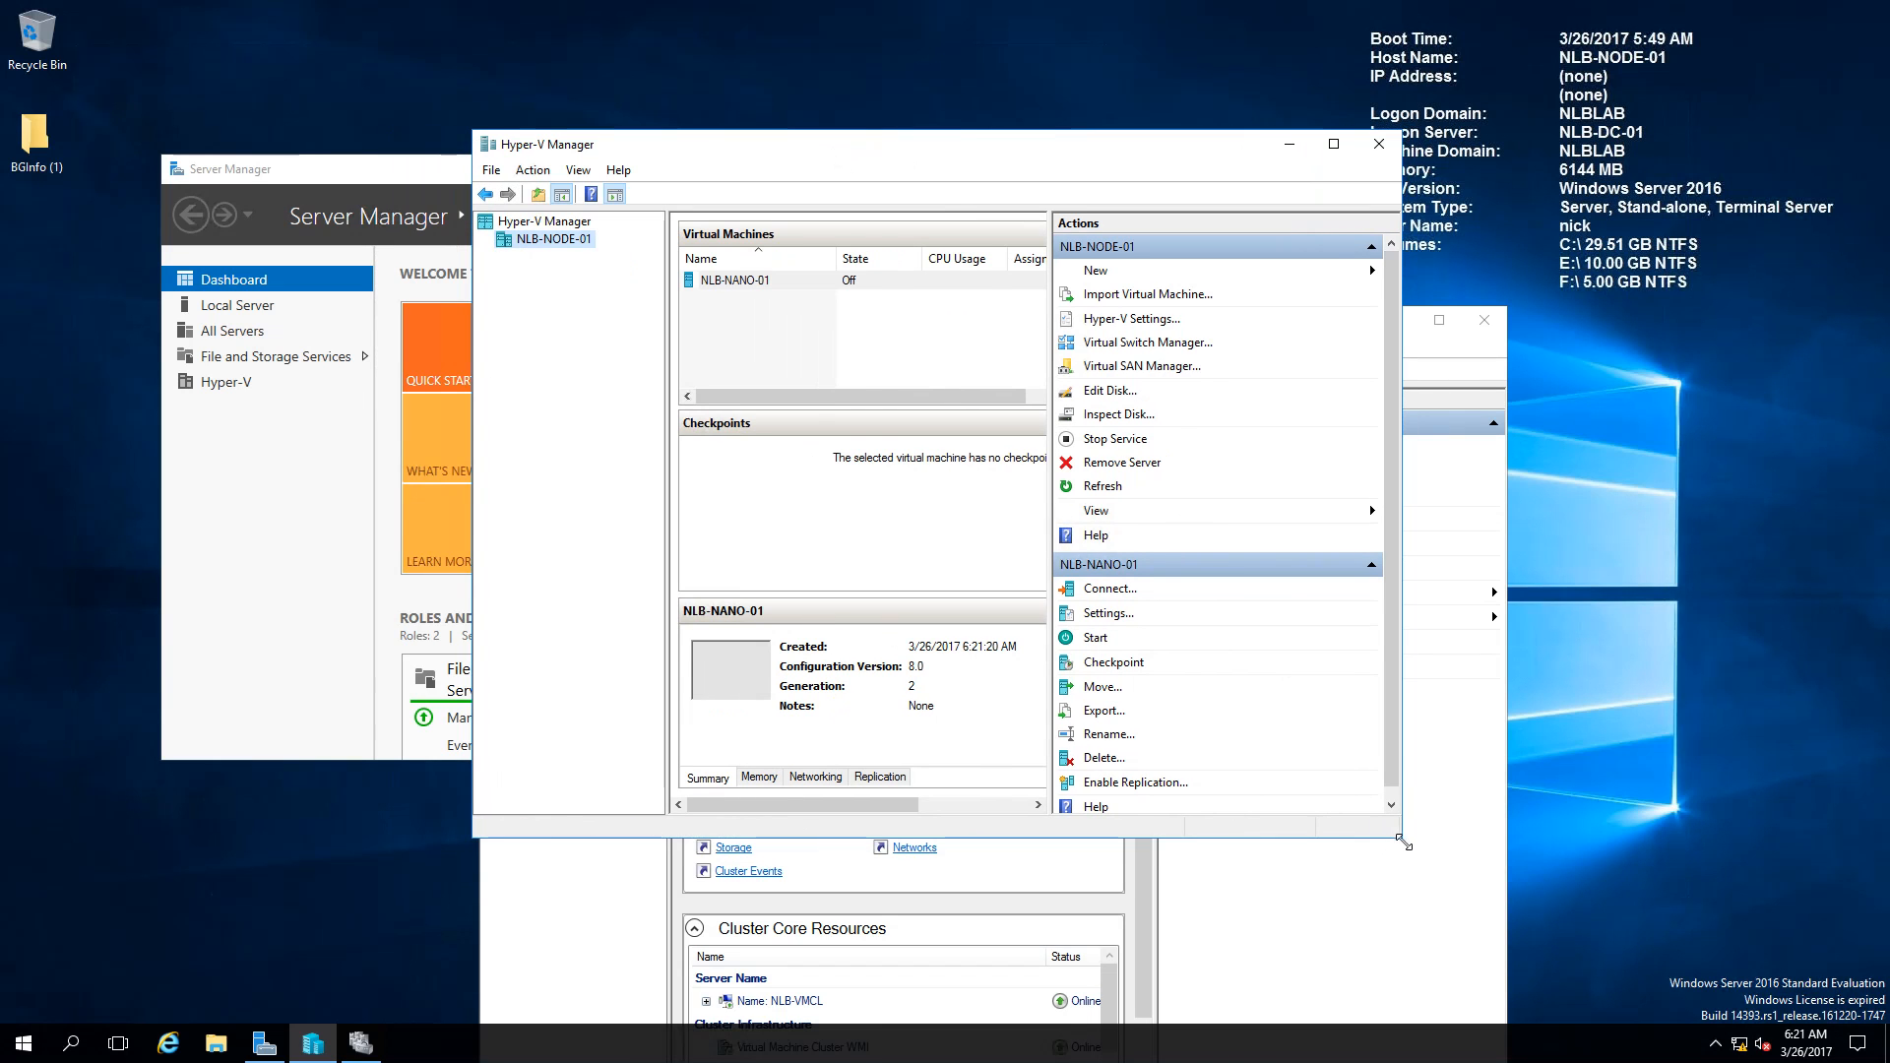
Step: Connect to the NLB-NANO-01 console and start the virtual machine
left_click_drag(1402, 837, 1630, 870)
right_click(843, 280)
left_click(1049, 455)
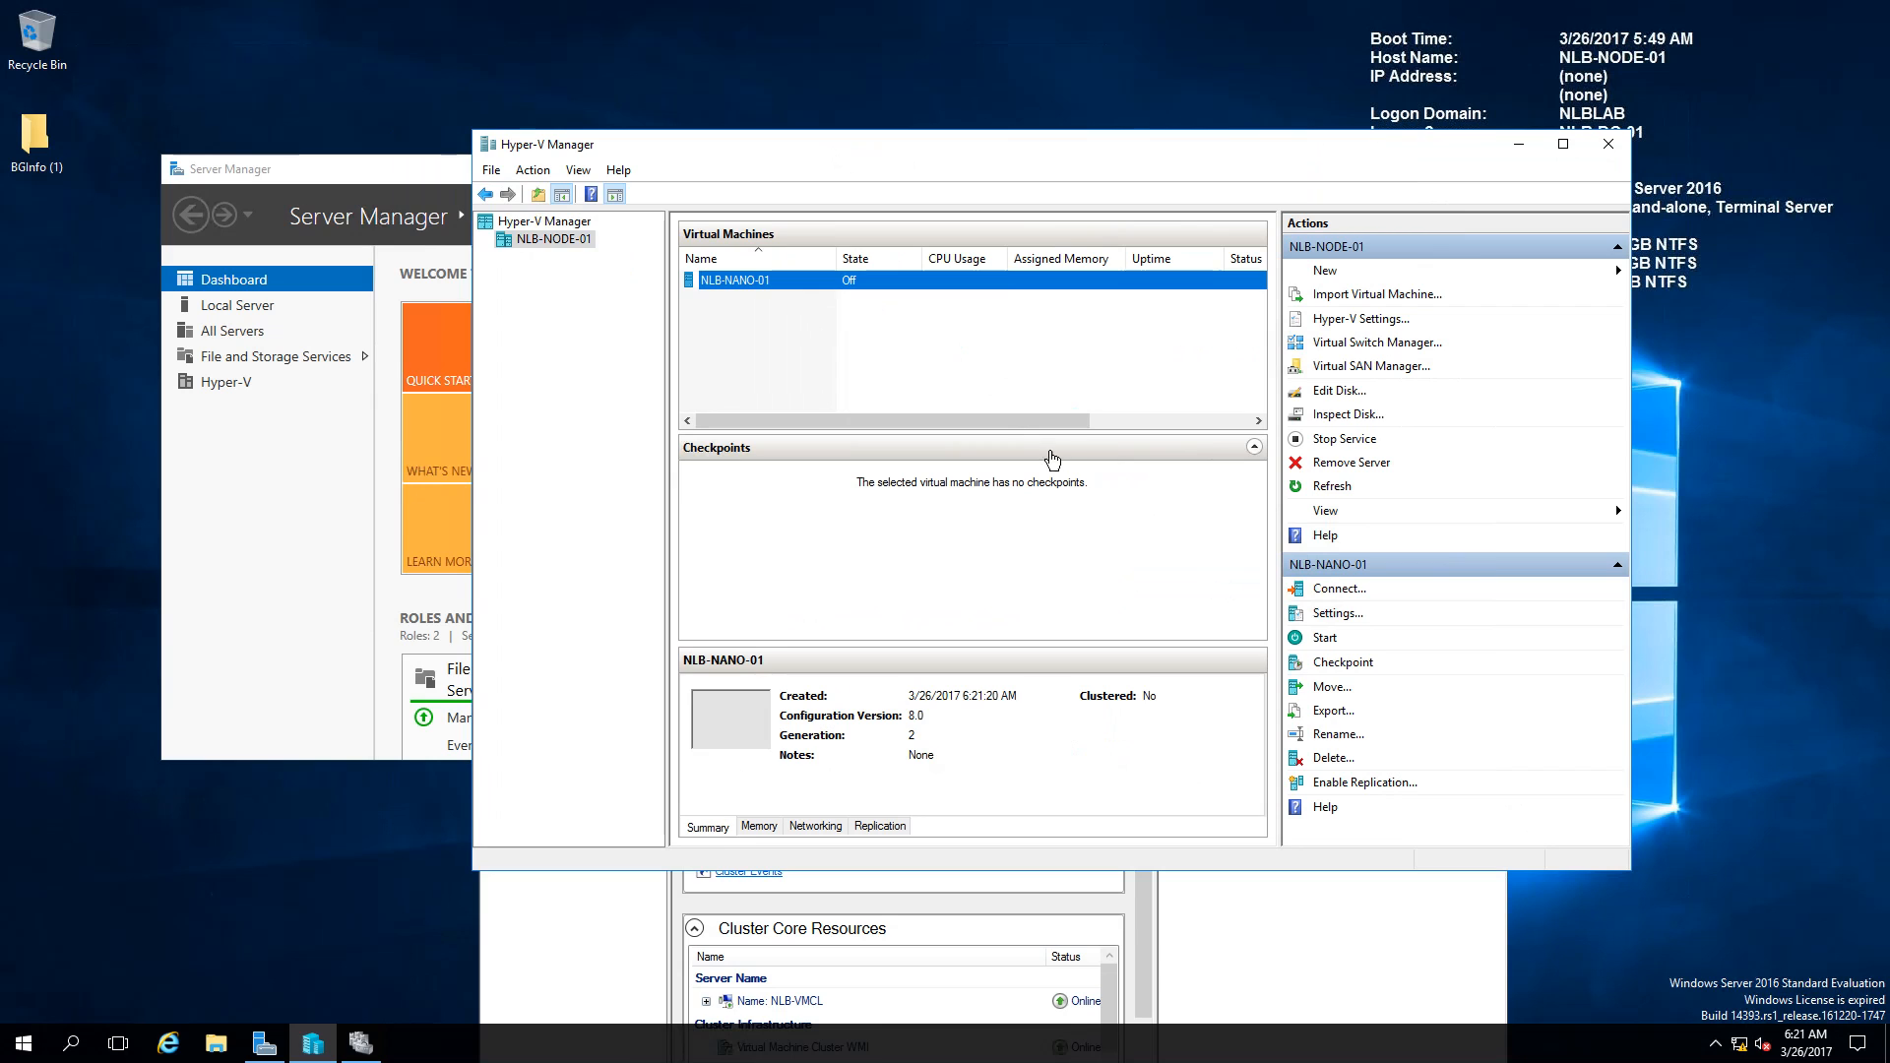
left_click_drag(492, 46, 923, 181)
left_click(682, 230)
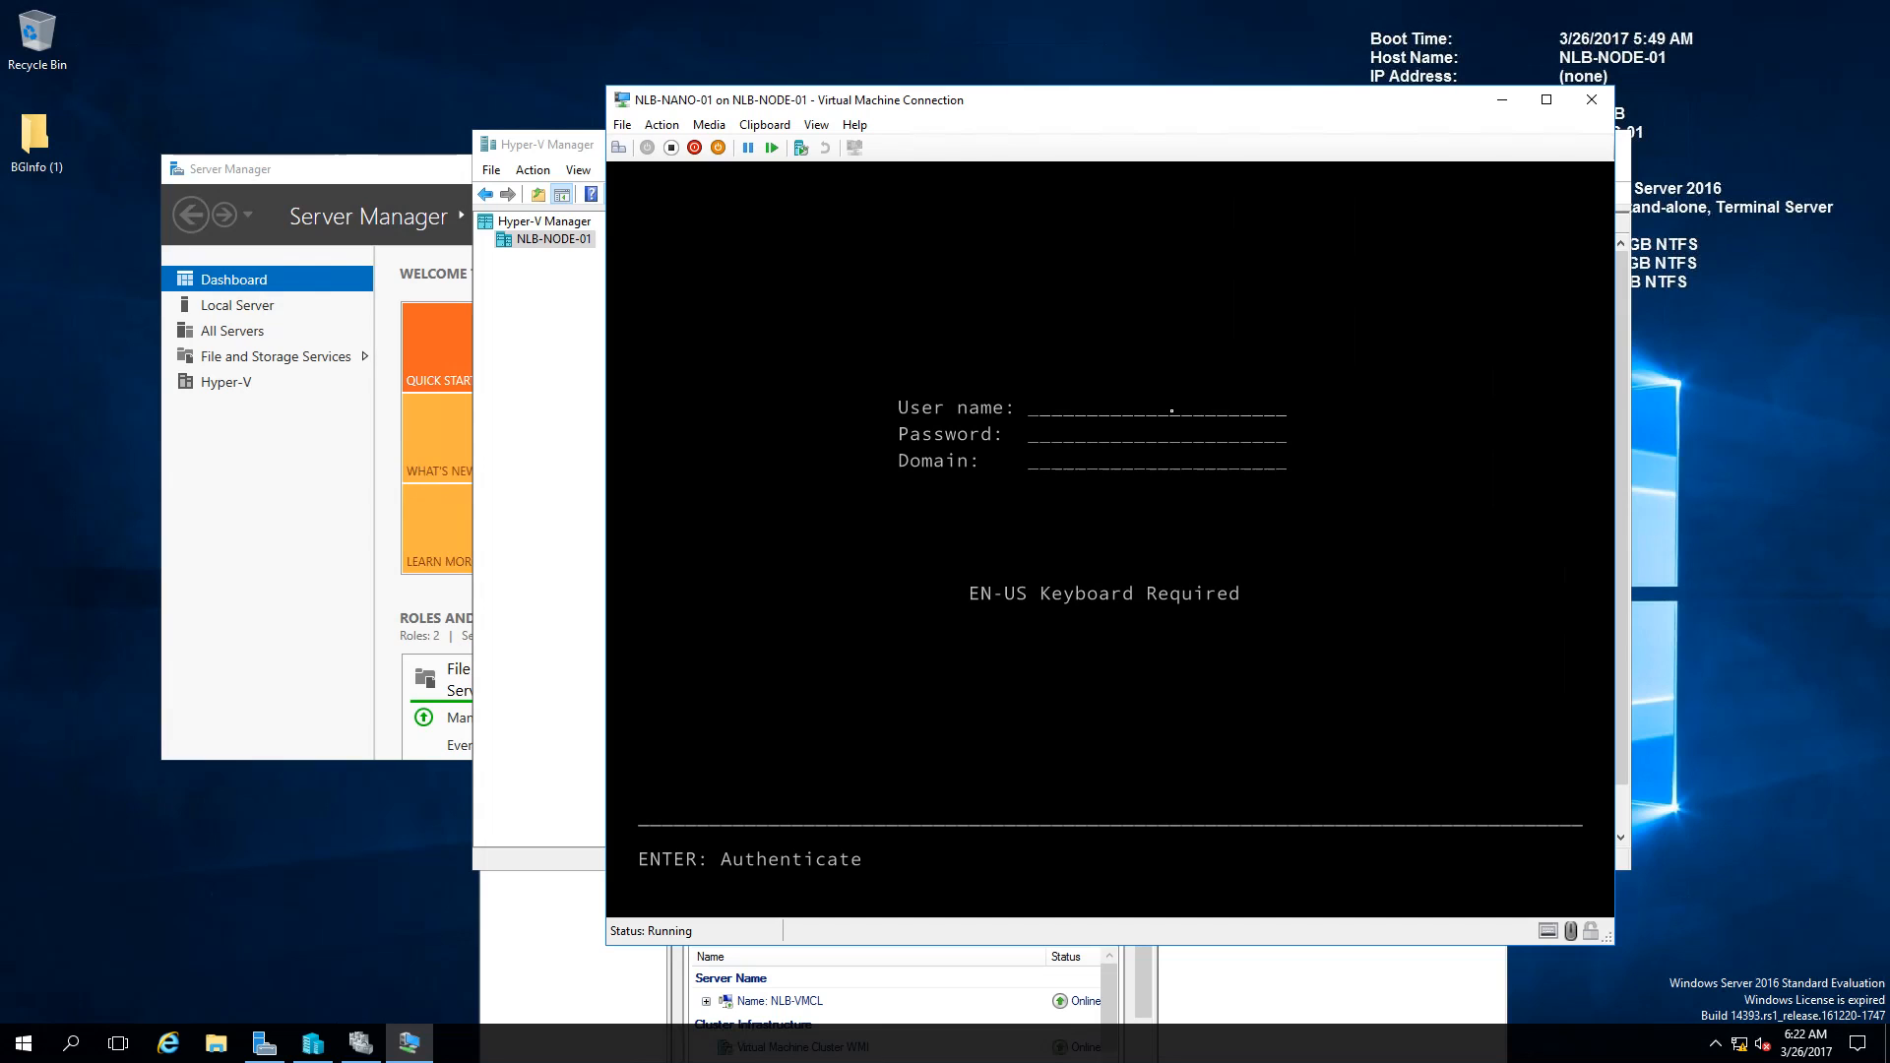
Step: Sign in as Administrator with the account password and open the Ethernet adapter's networking details
type("Admin")
type("istrator")
type("*******")
type("****")
key("Return")
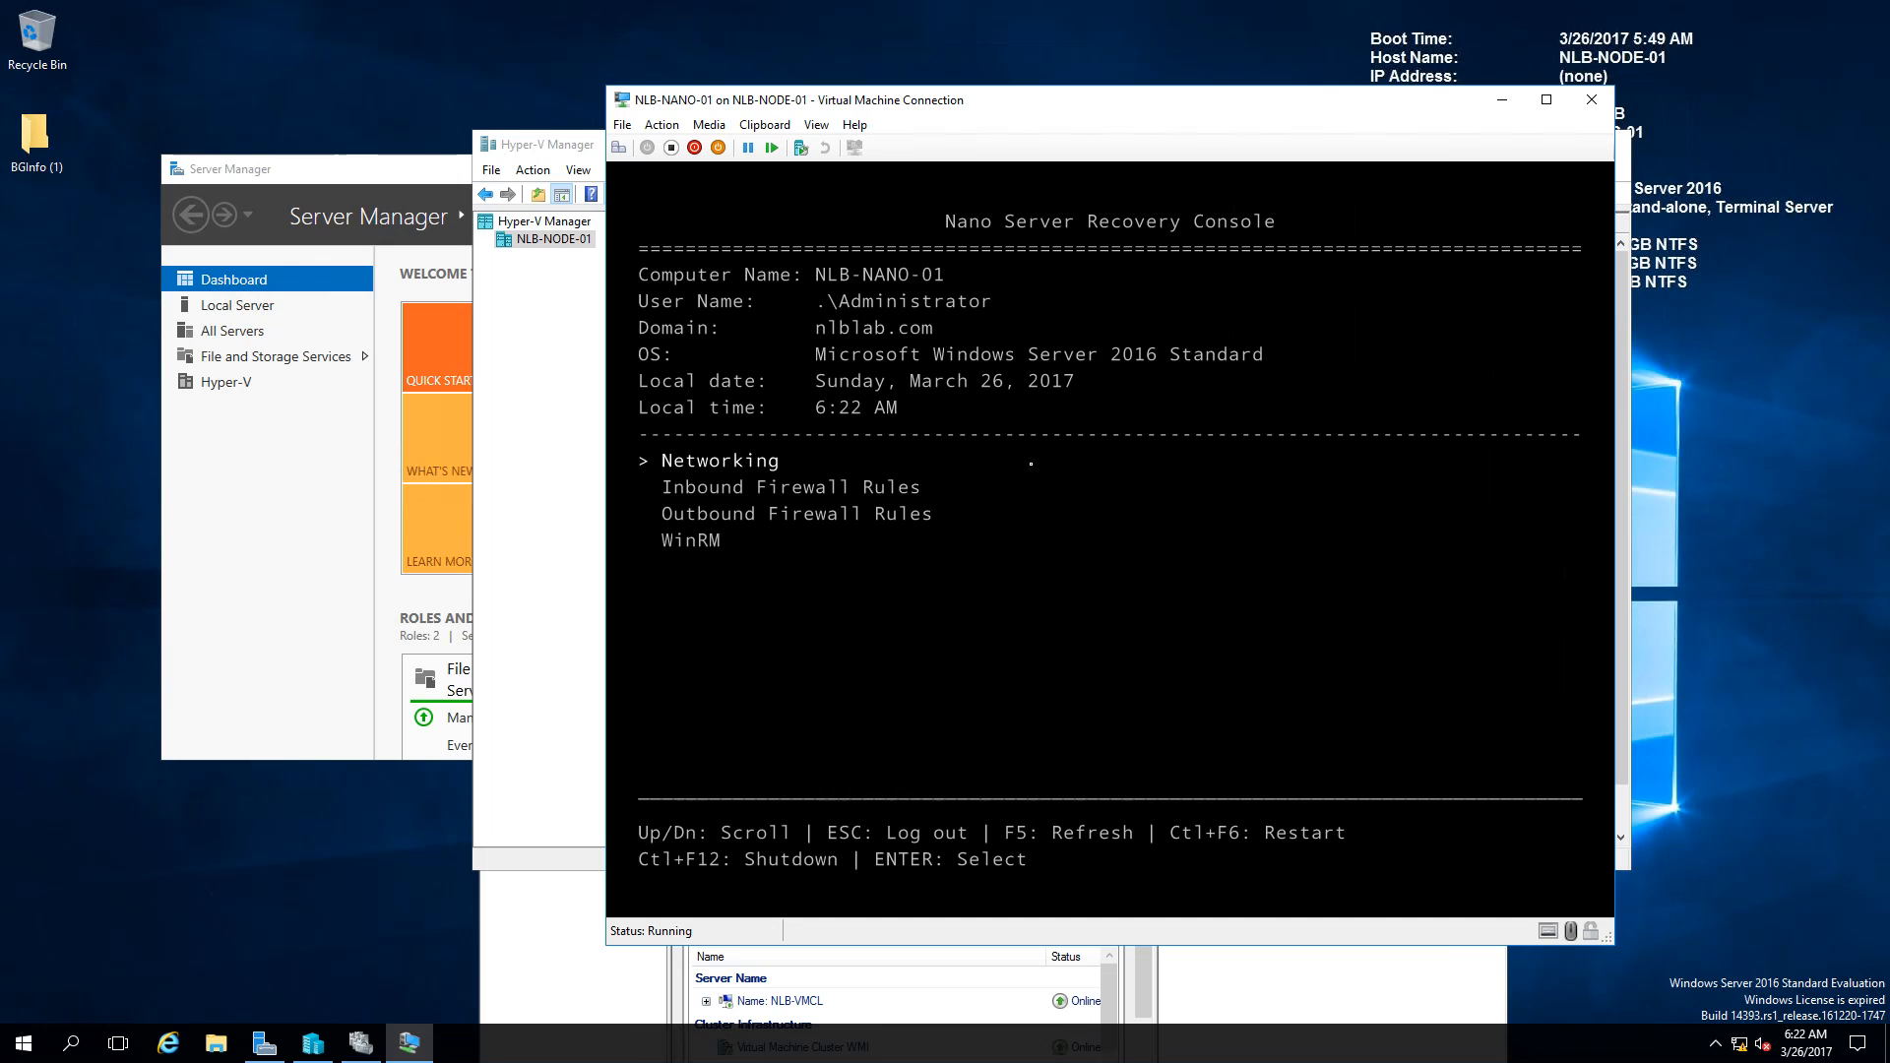
key("Return")
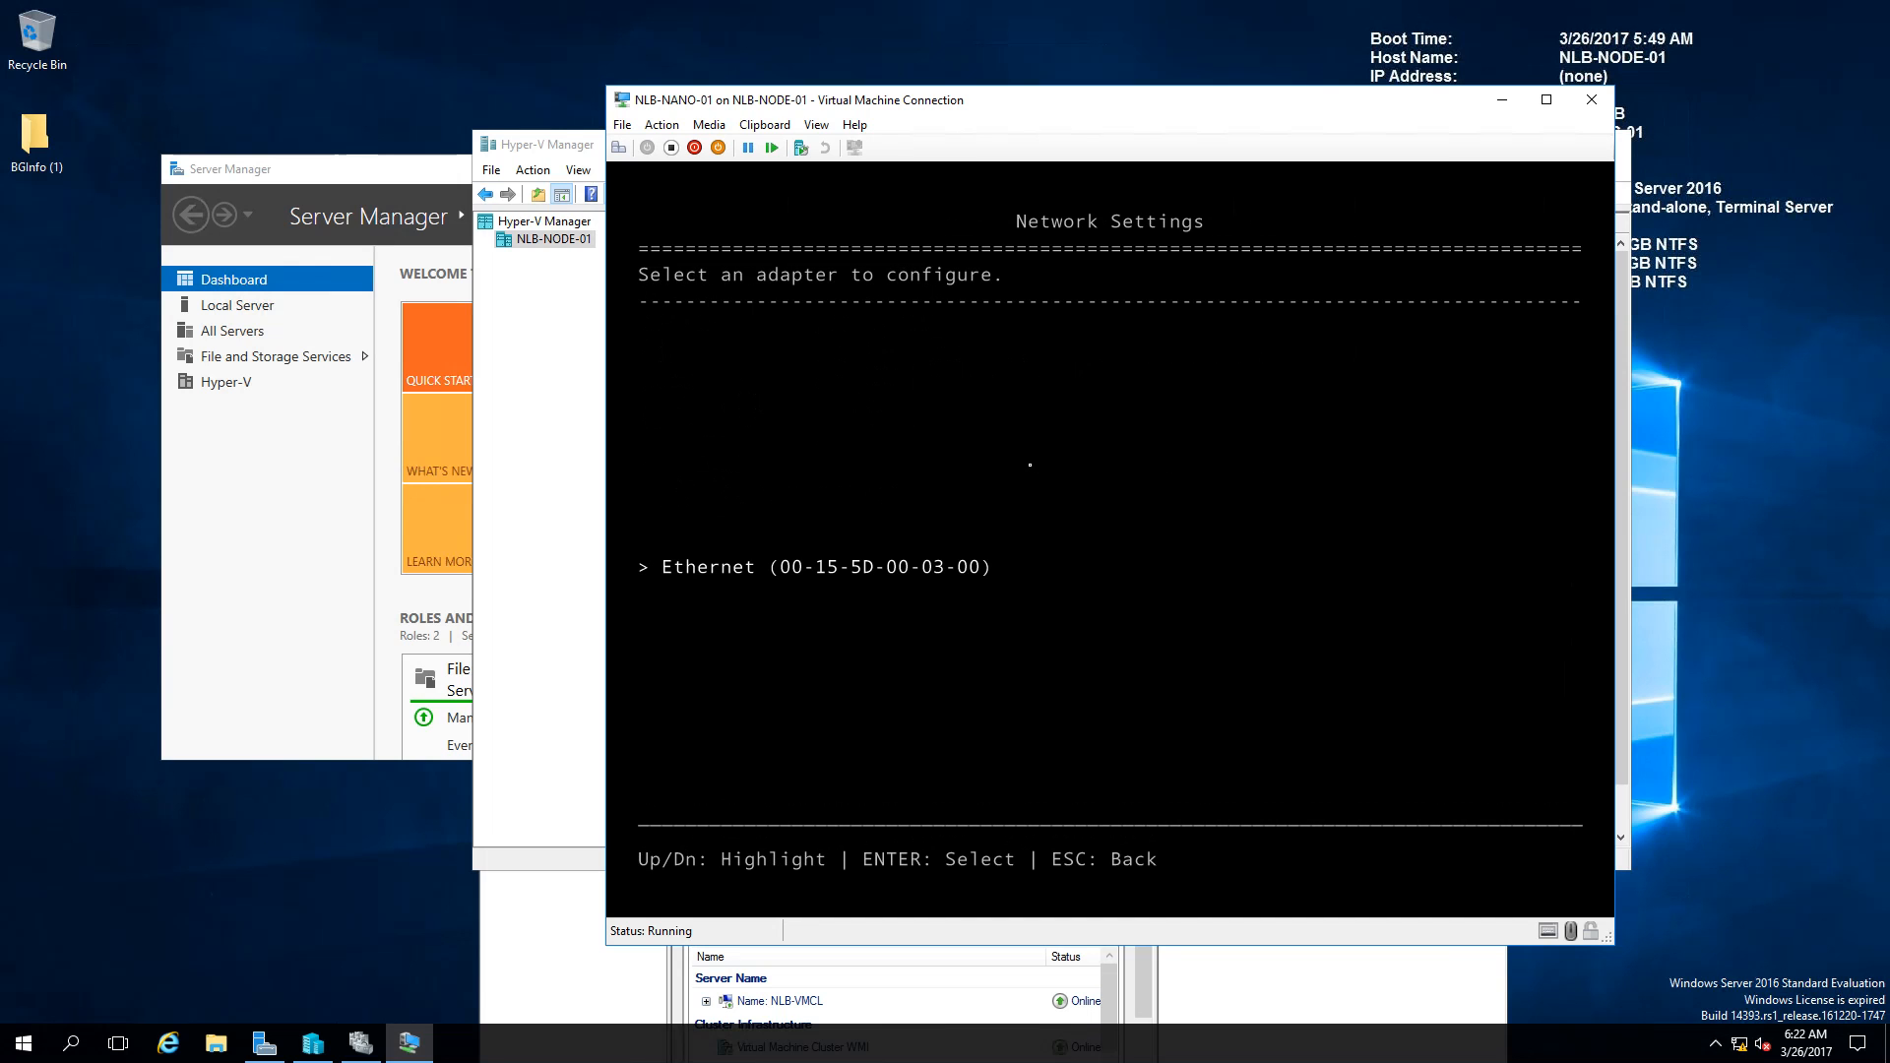
key("Return")
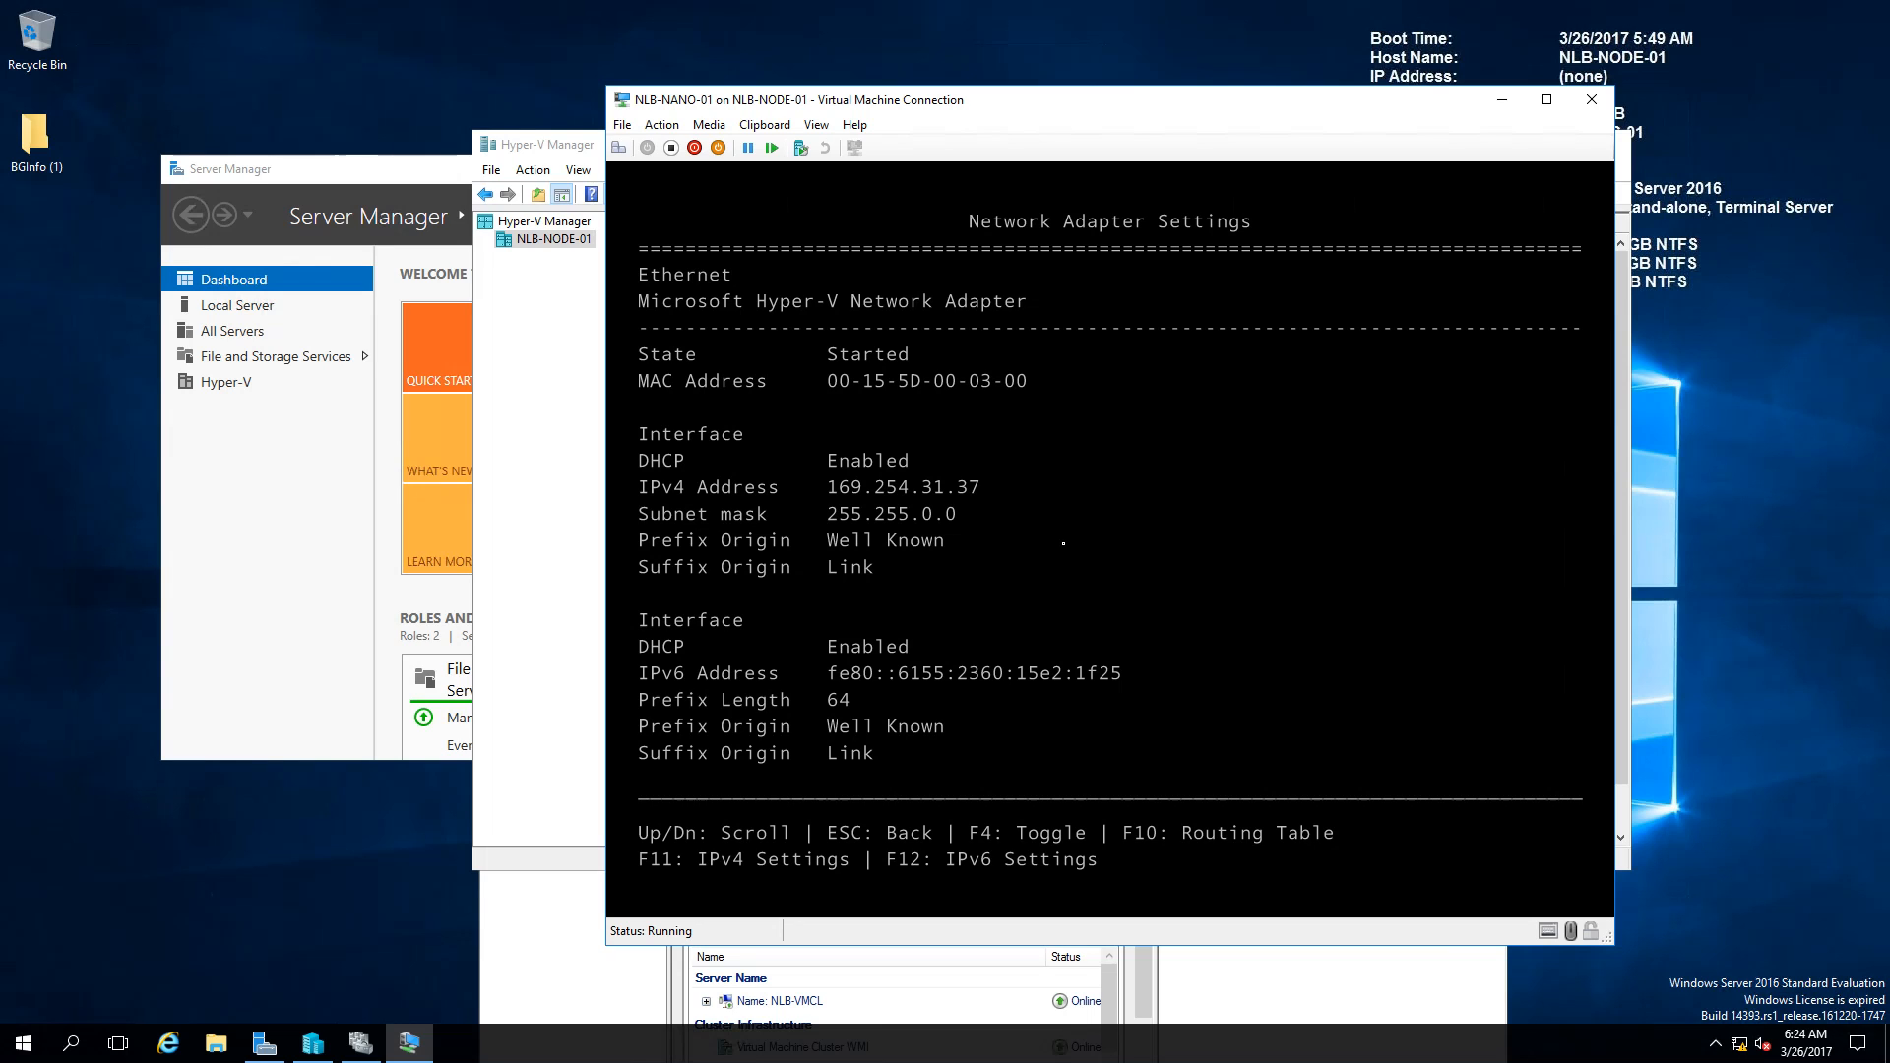
Step: Turn off DHCP and save static IPv4 10.0.0.140, mask 255.255.255.0, gateway 10.0.0.254
key("F11")
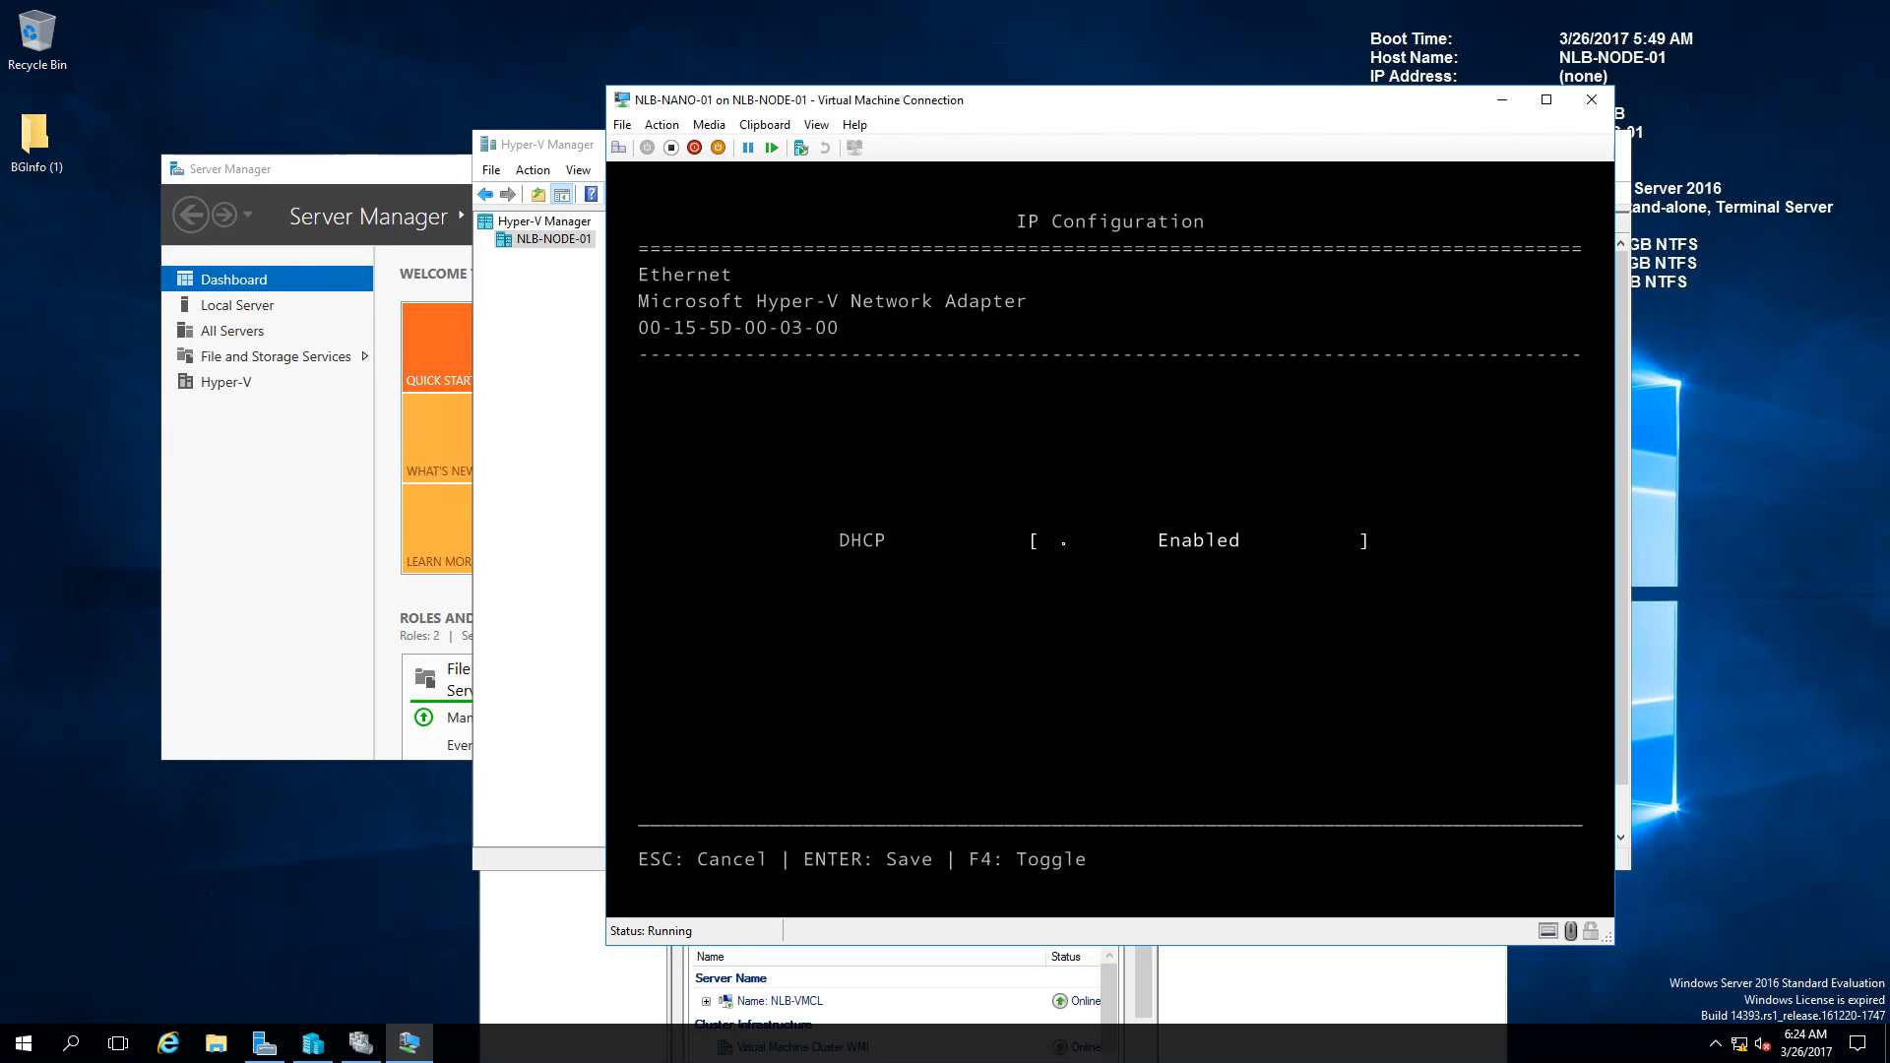
key("F4")
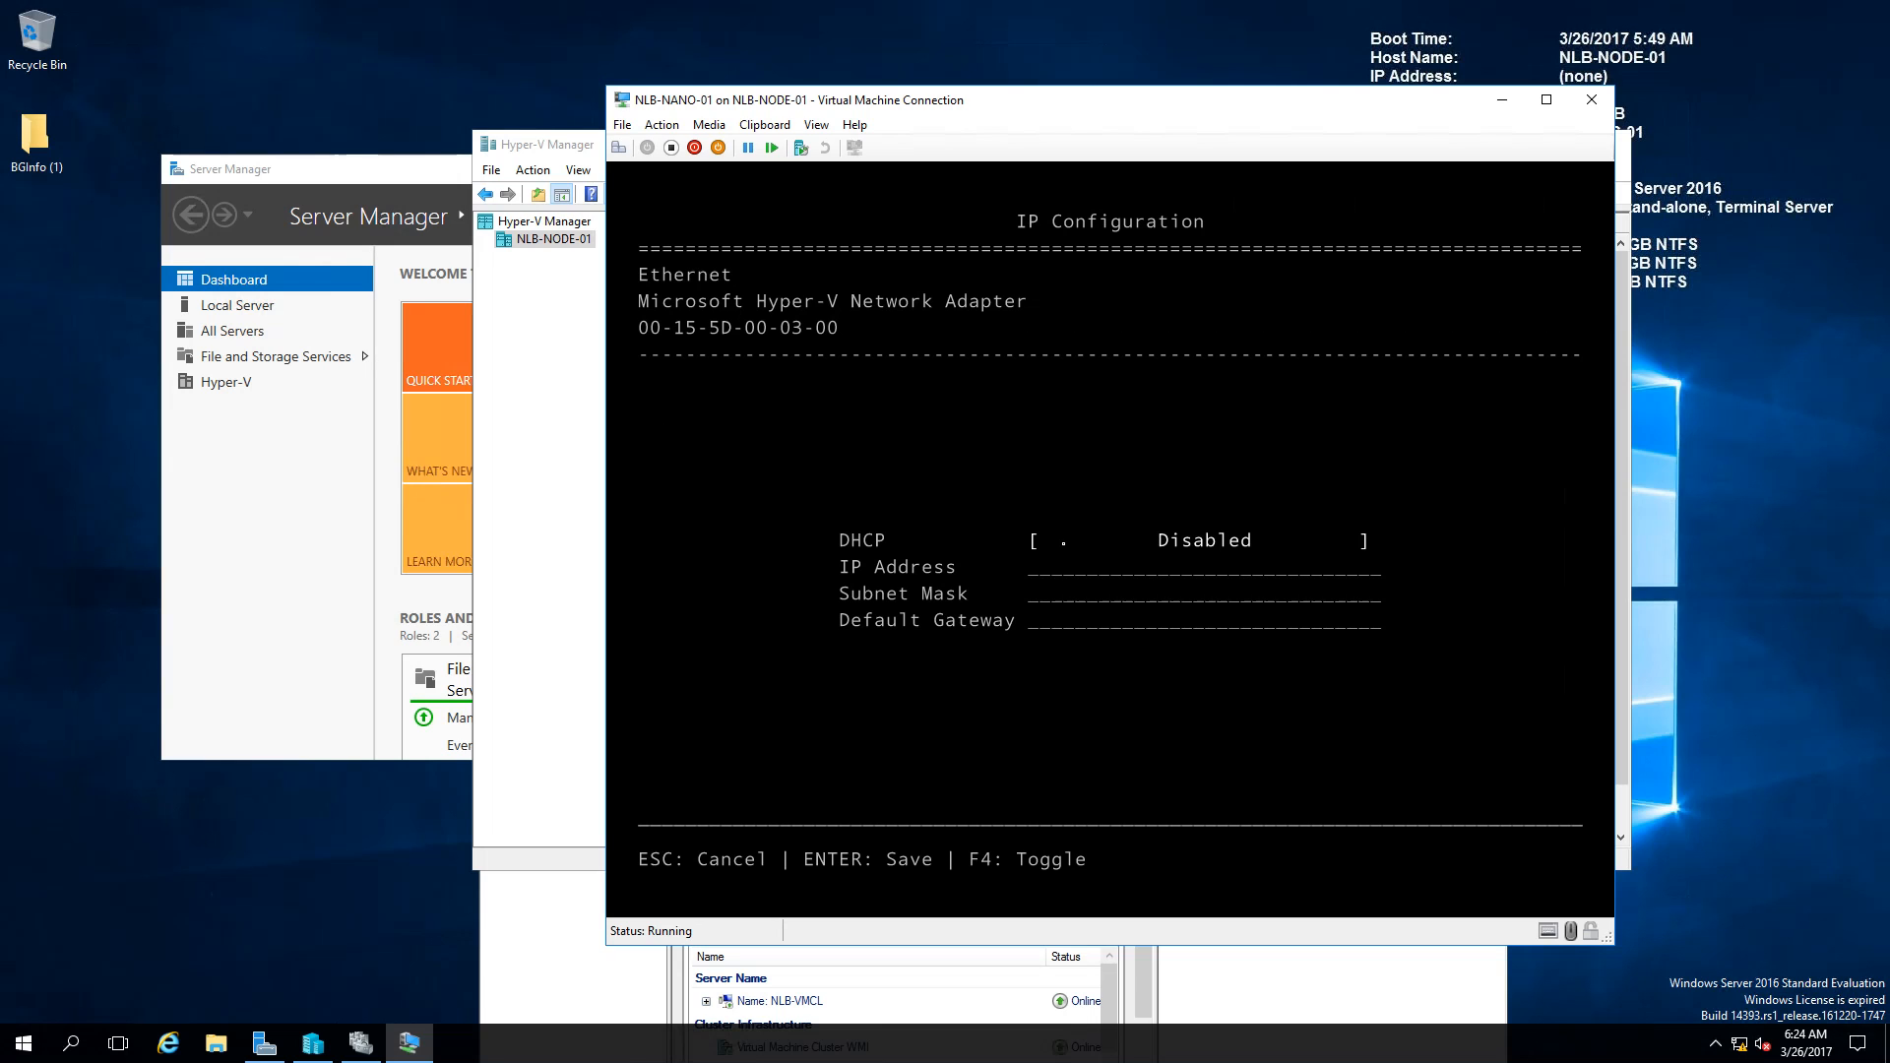
key("Tab")
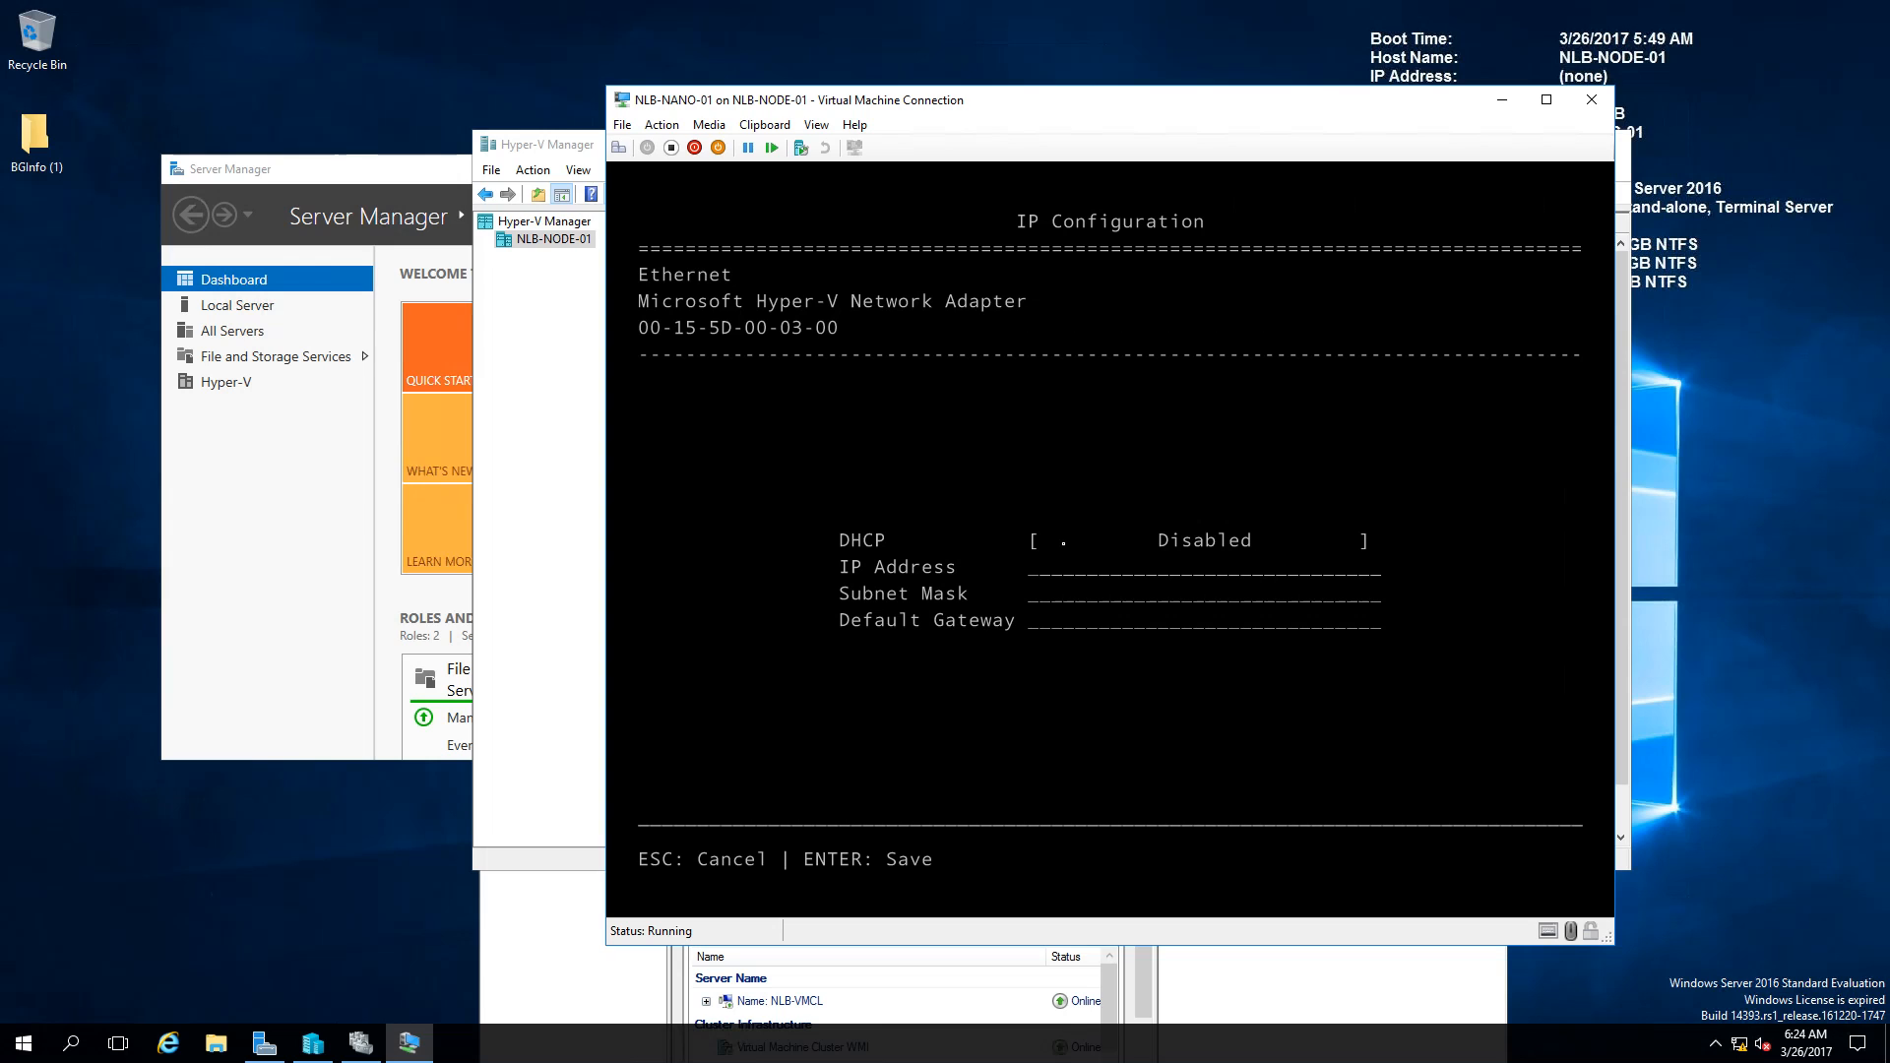
type("10.0.0.140")
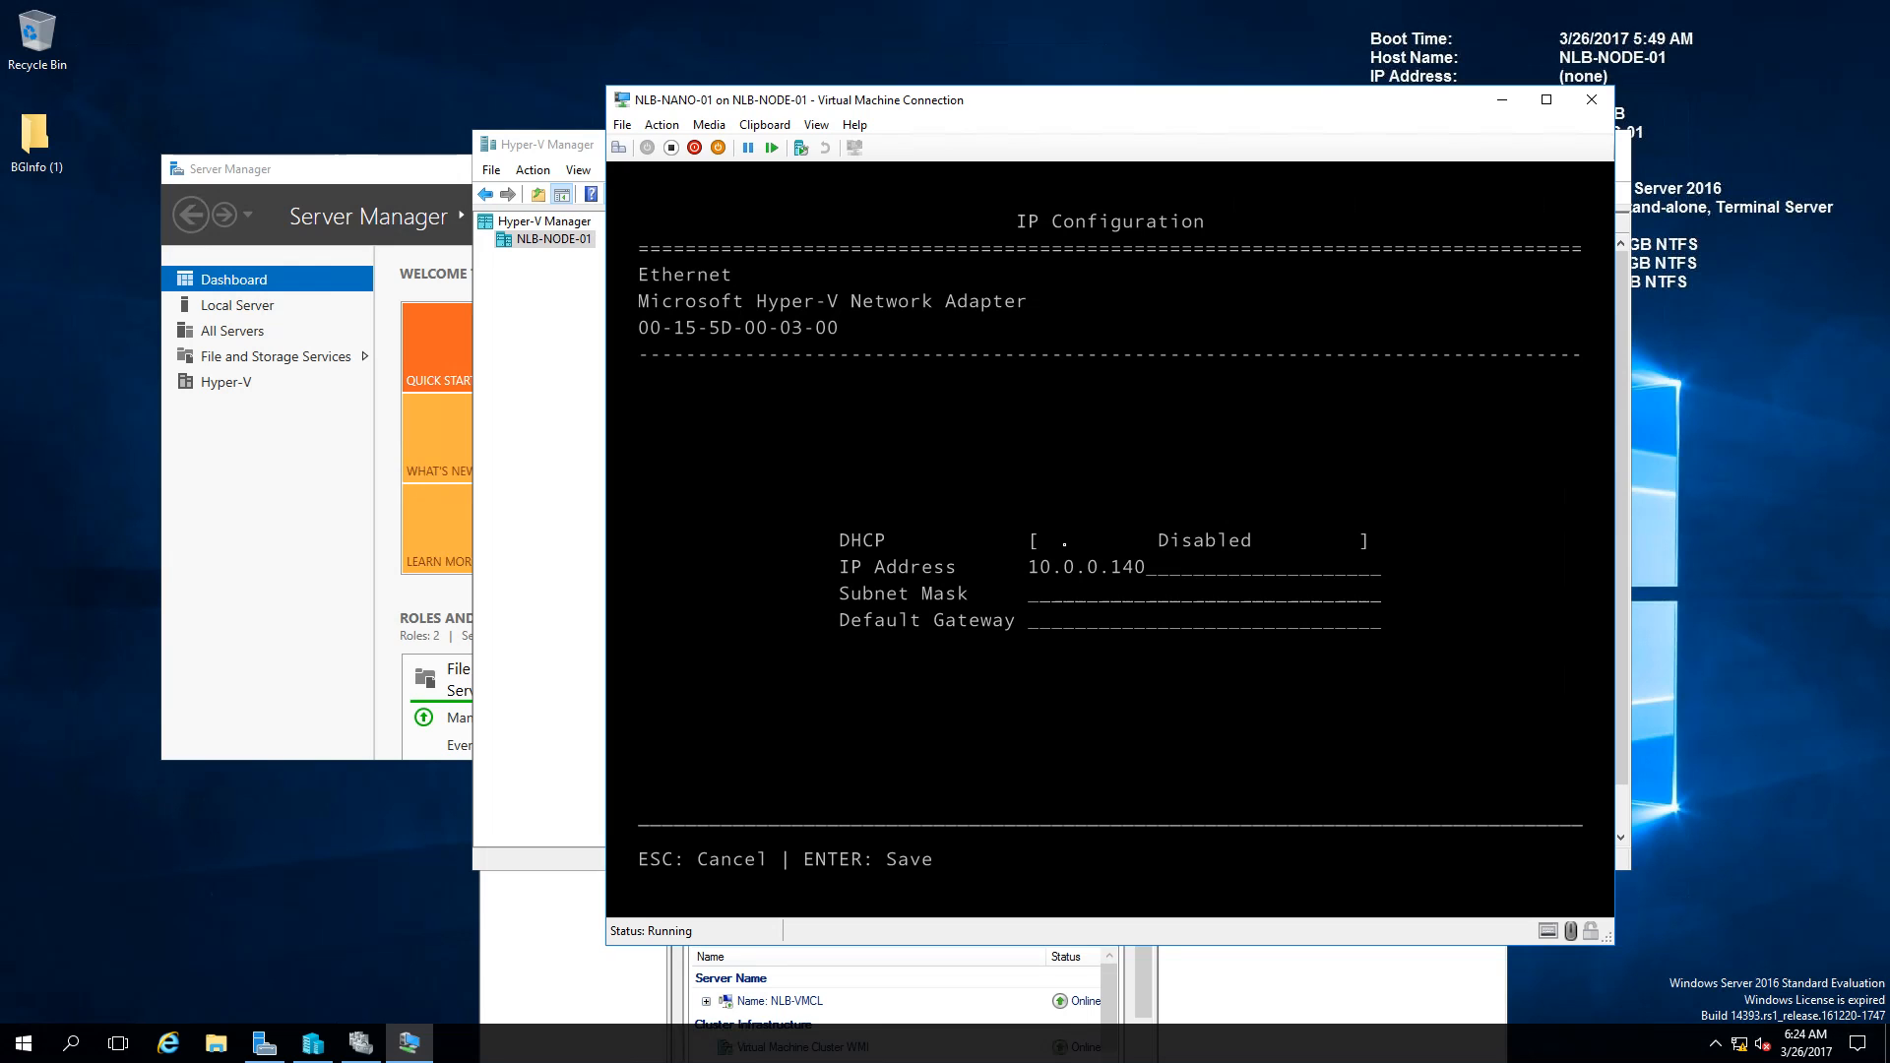
type("255.255.255.0")
key("Tab")
type("10.")
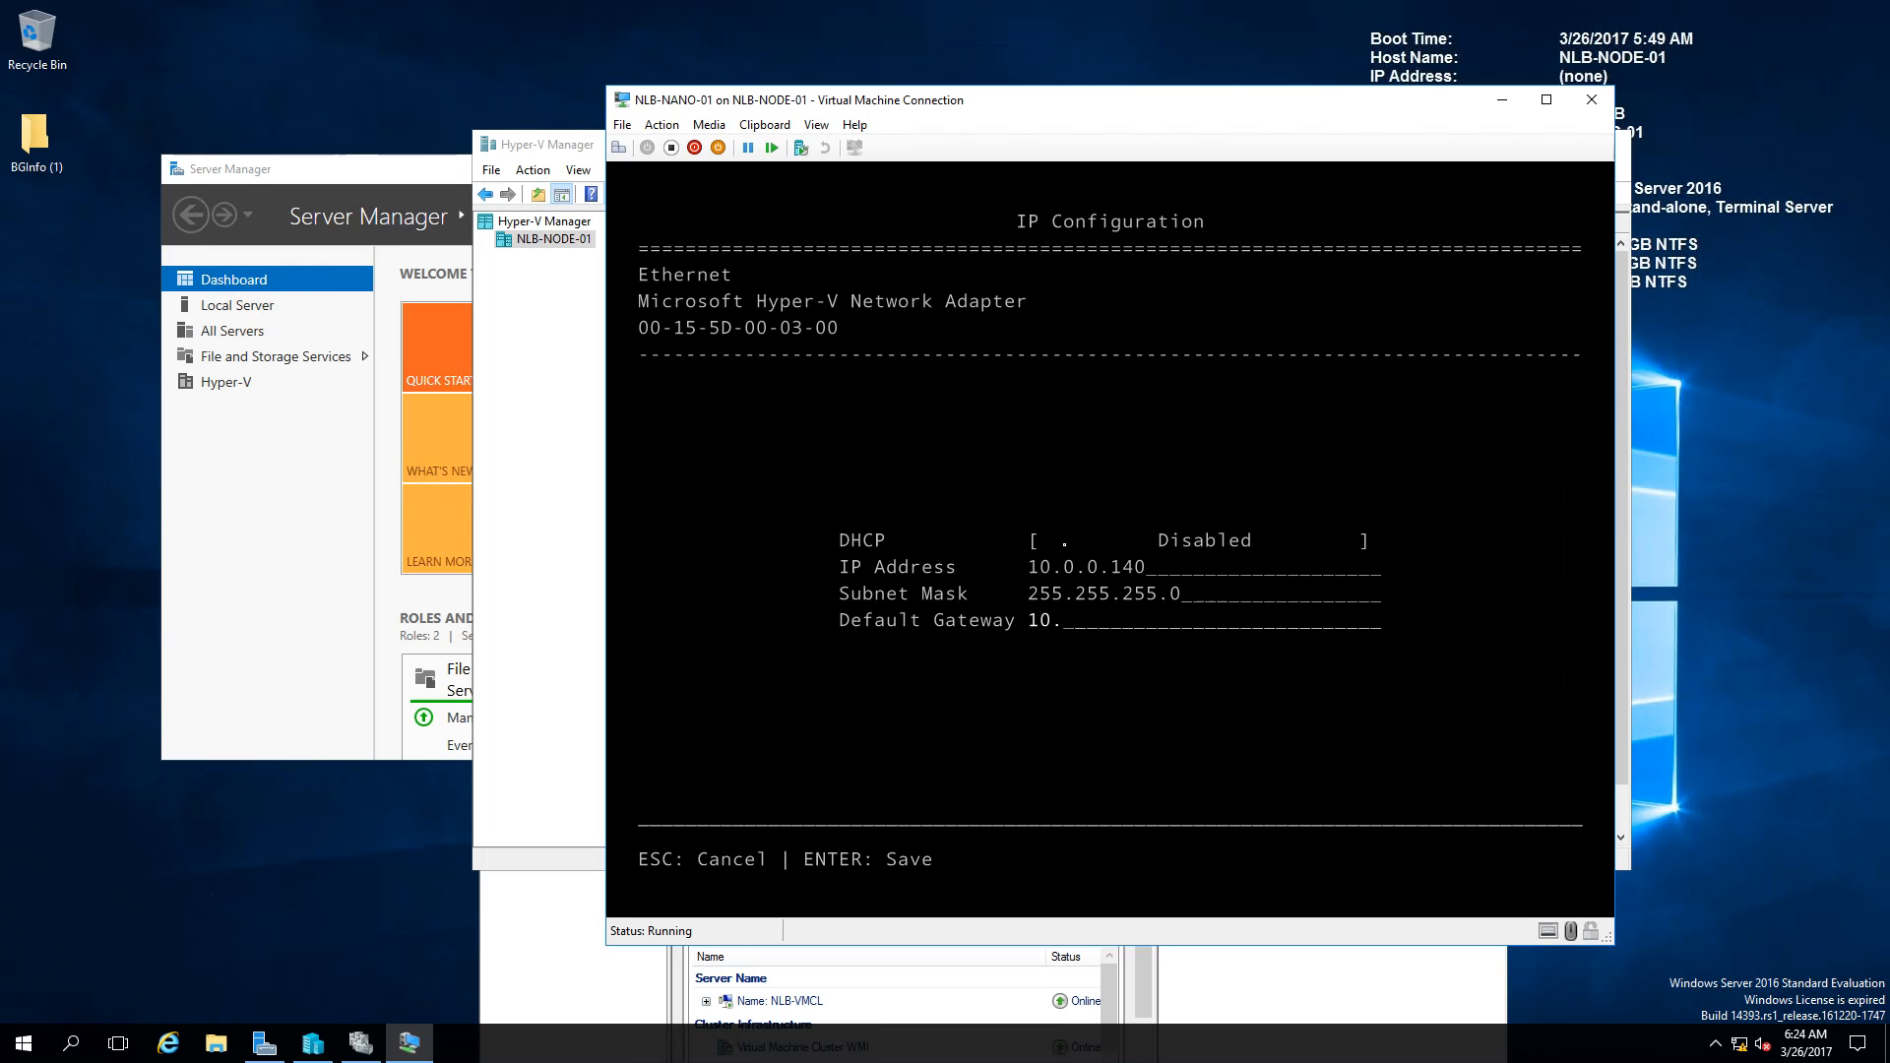
type("0.0.254")
key("Return")
key("Return")
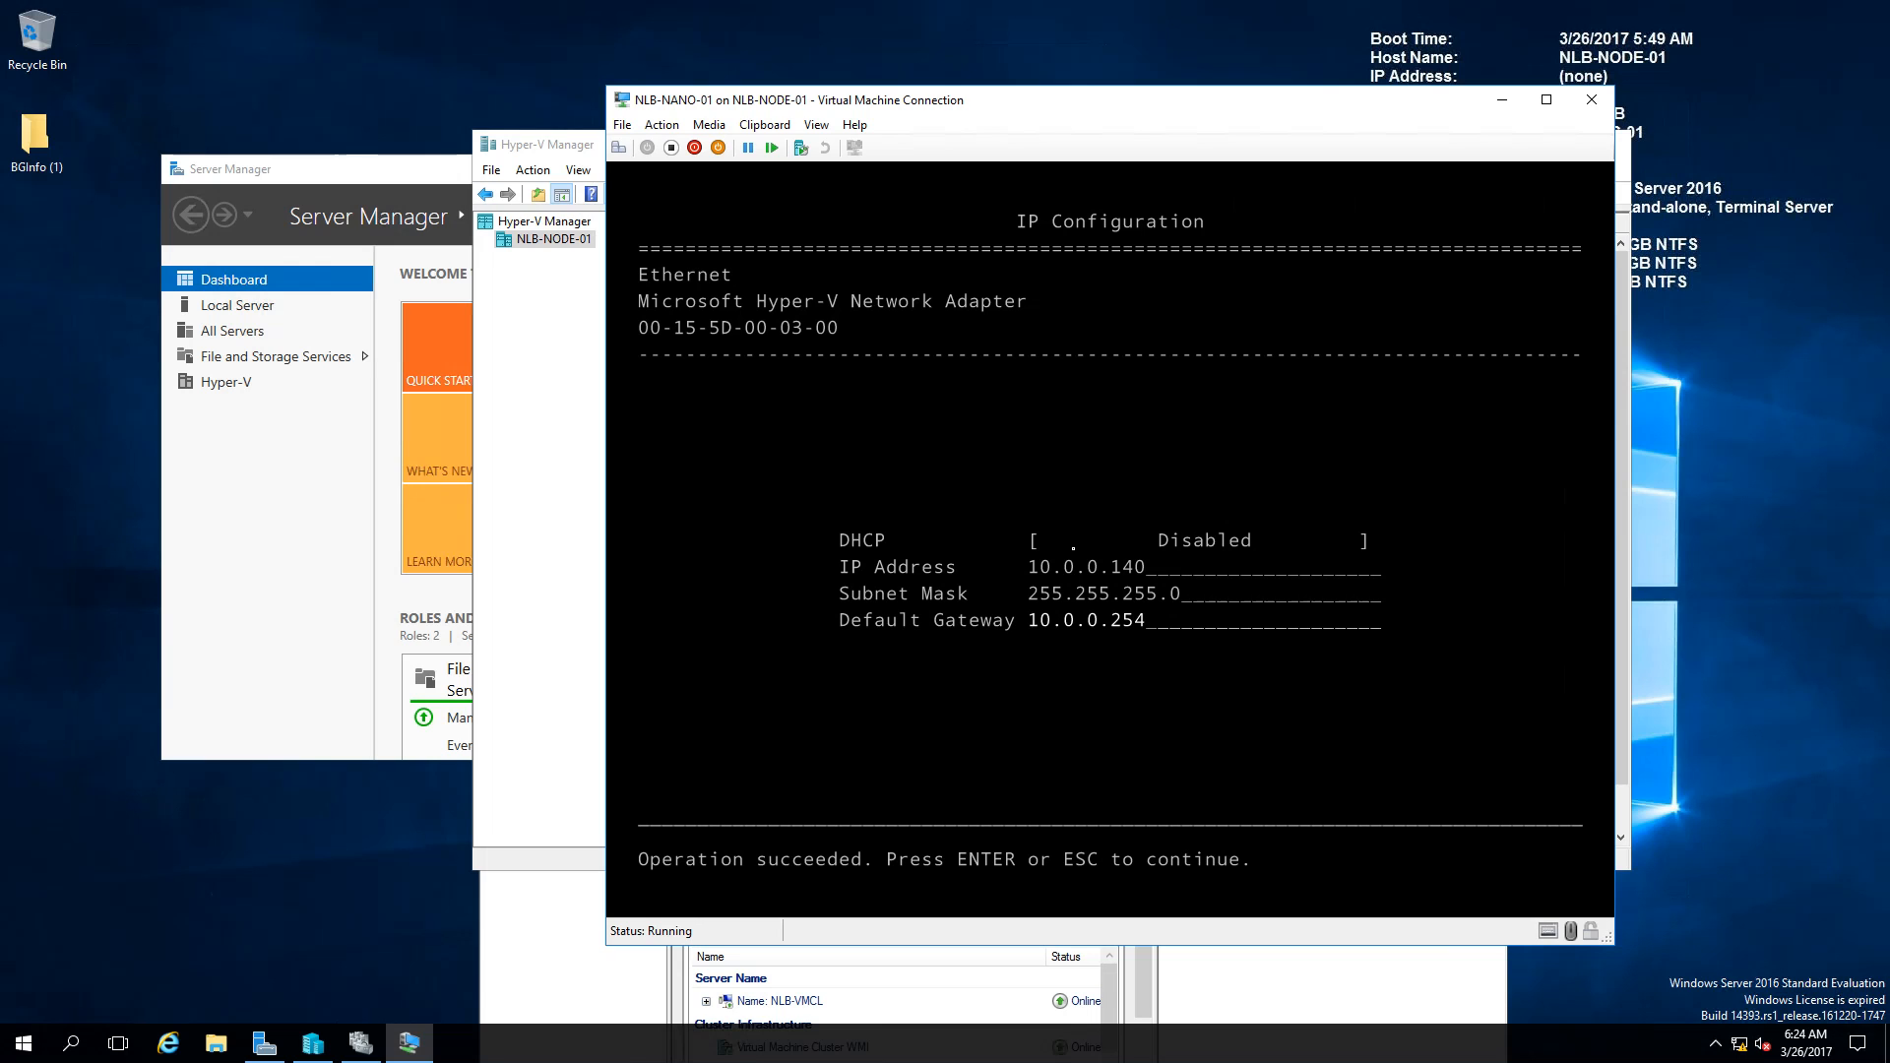
key("Return")
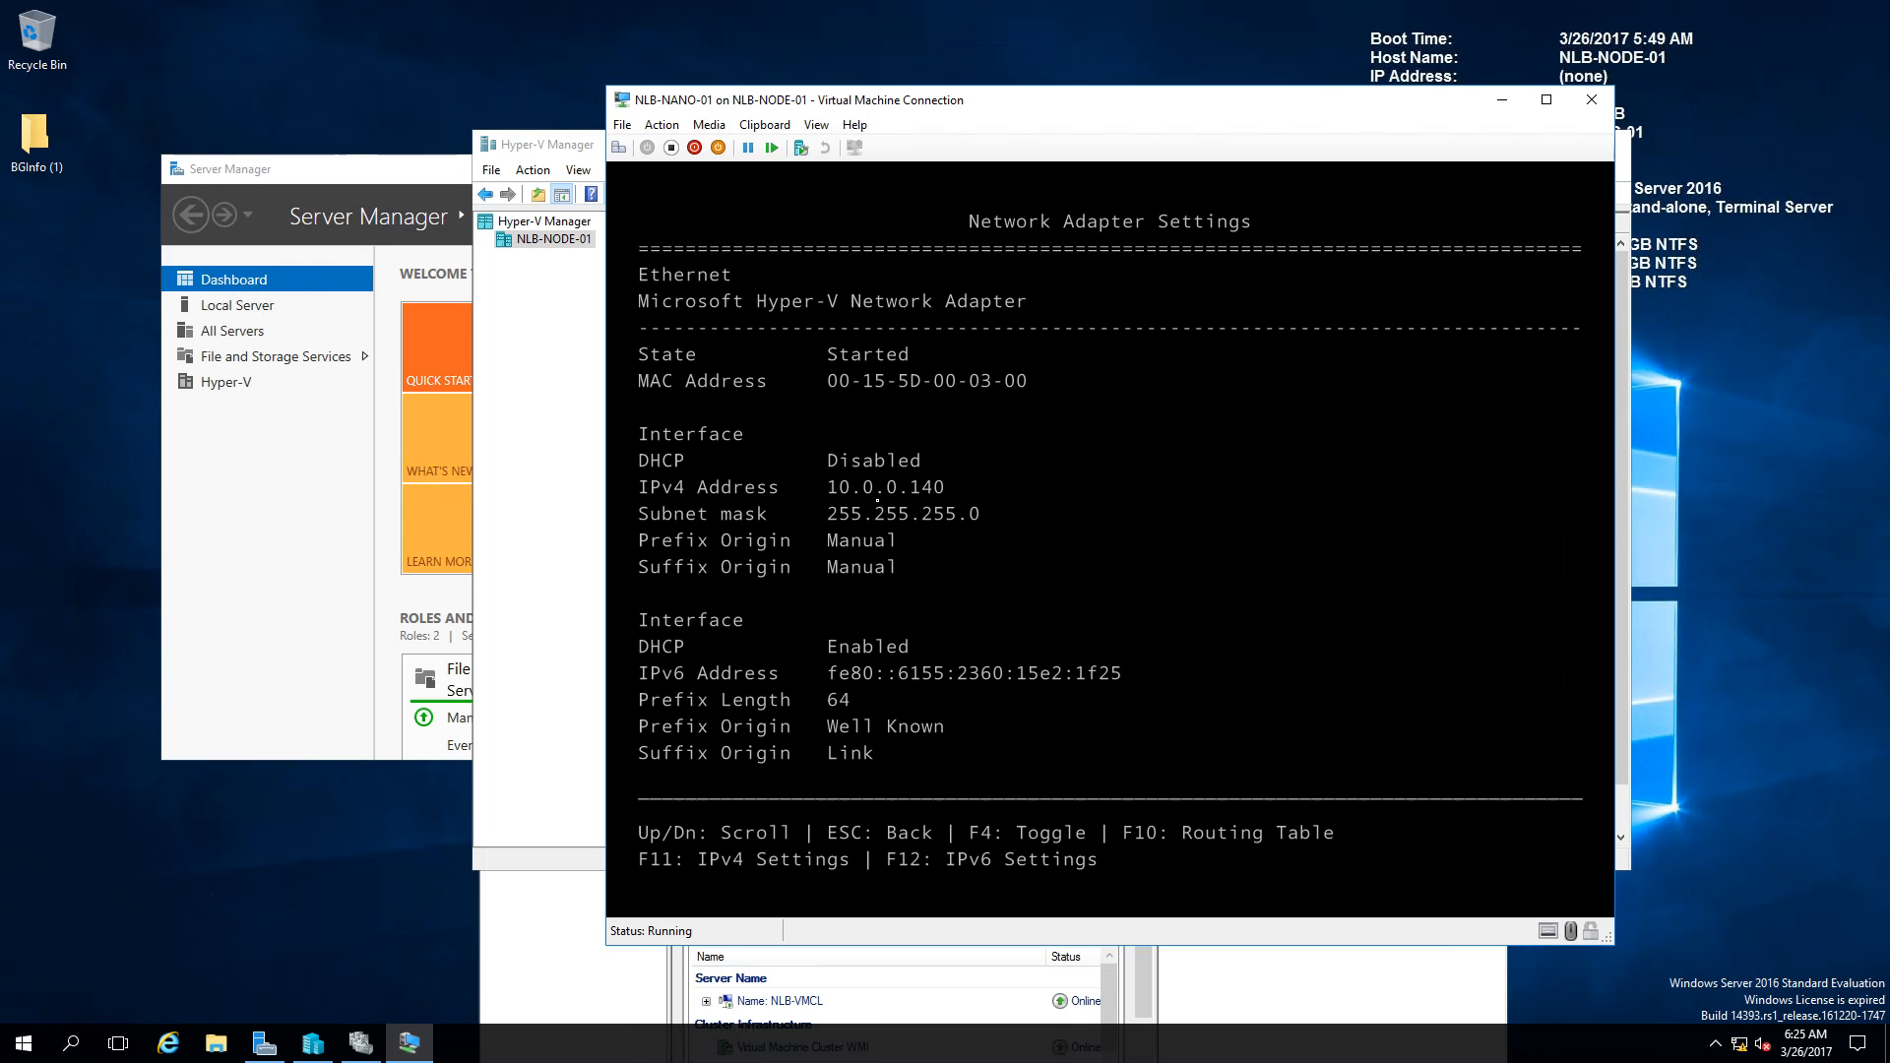
Step: Go to Inbound Firewall Rules and view the Echo Request - ICMPv4-In rule details
key("Escape")
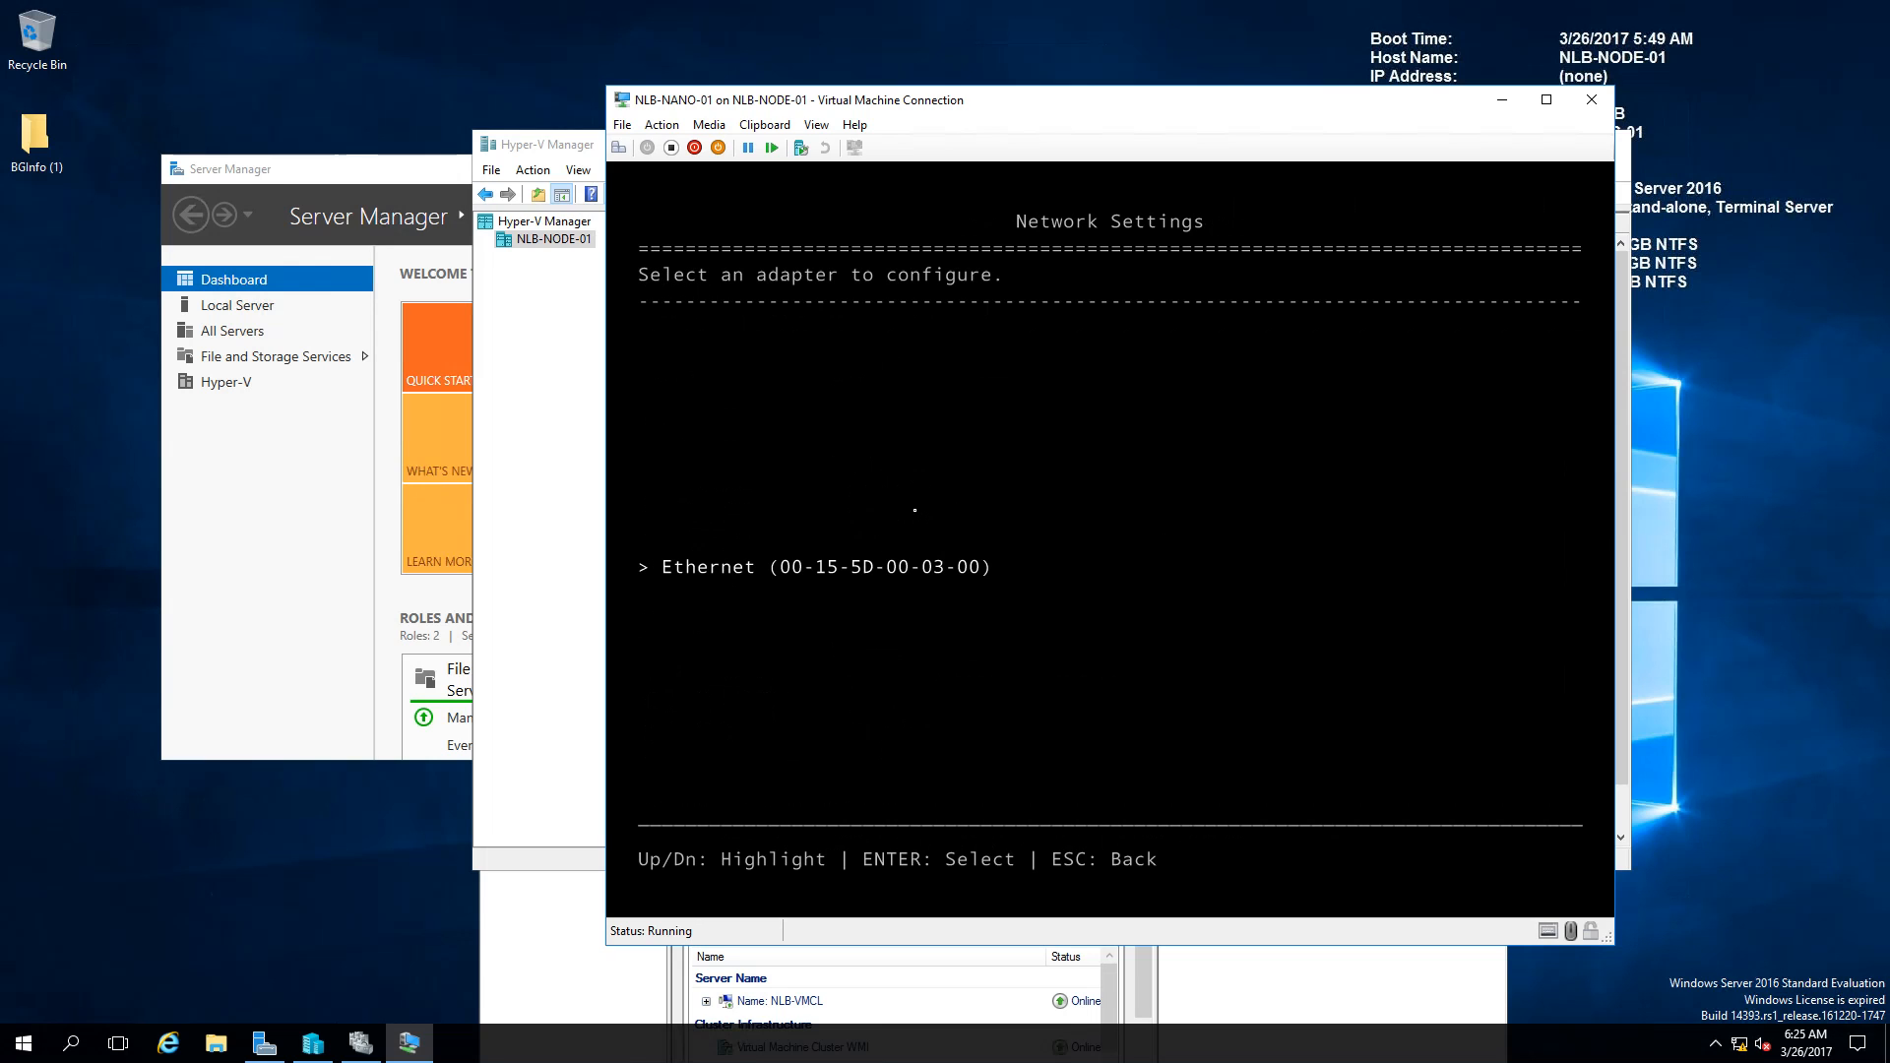
key("Escape")
key("Down")
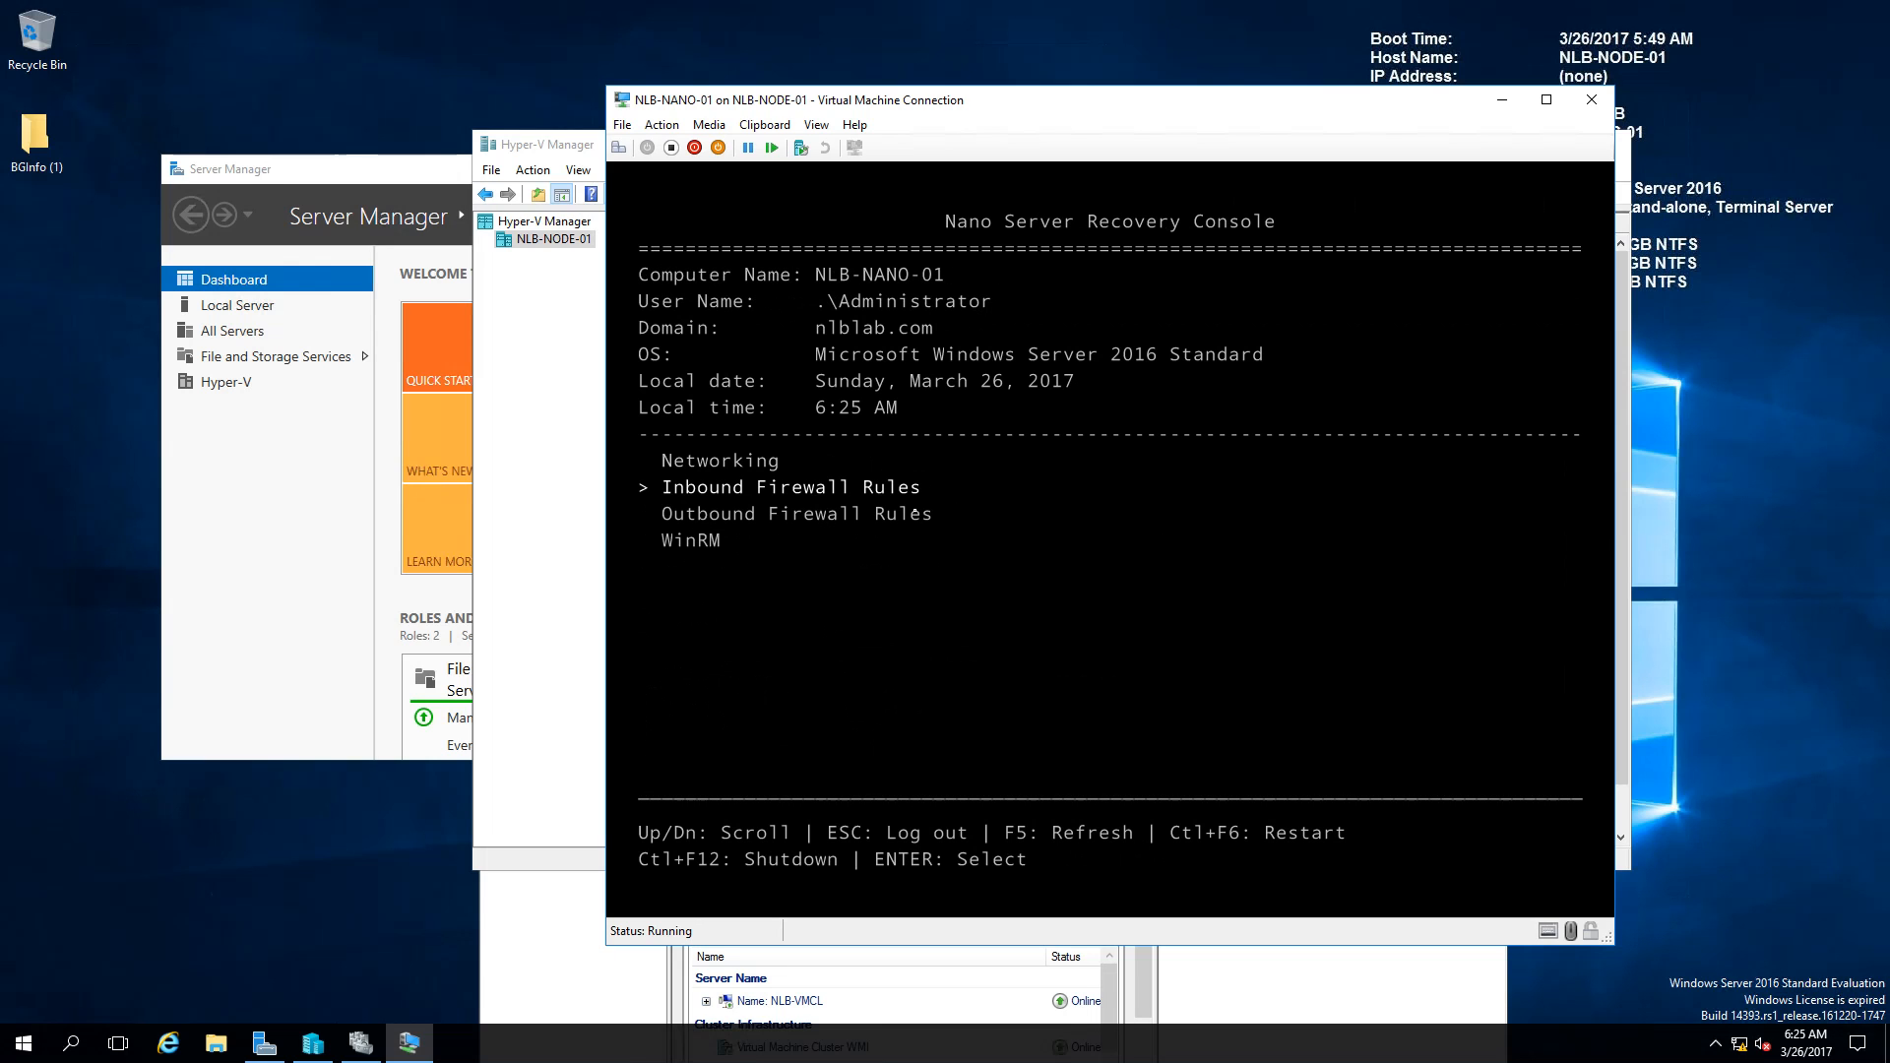
key("Return")
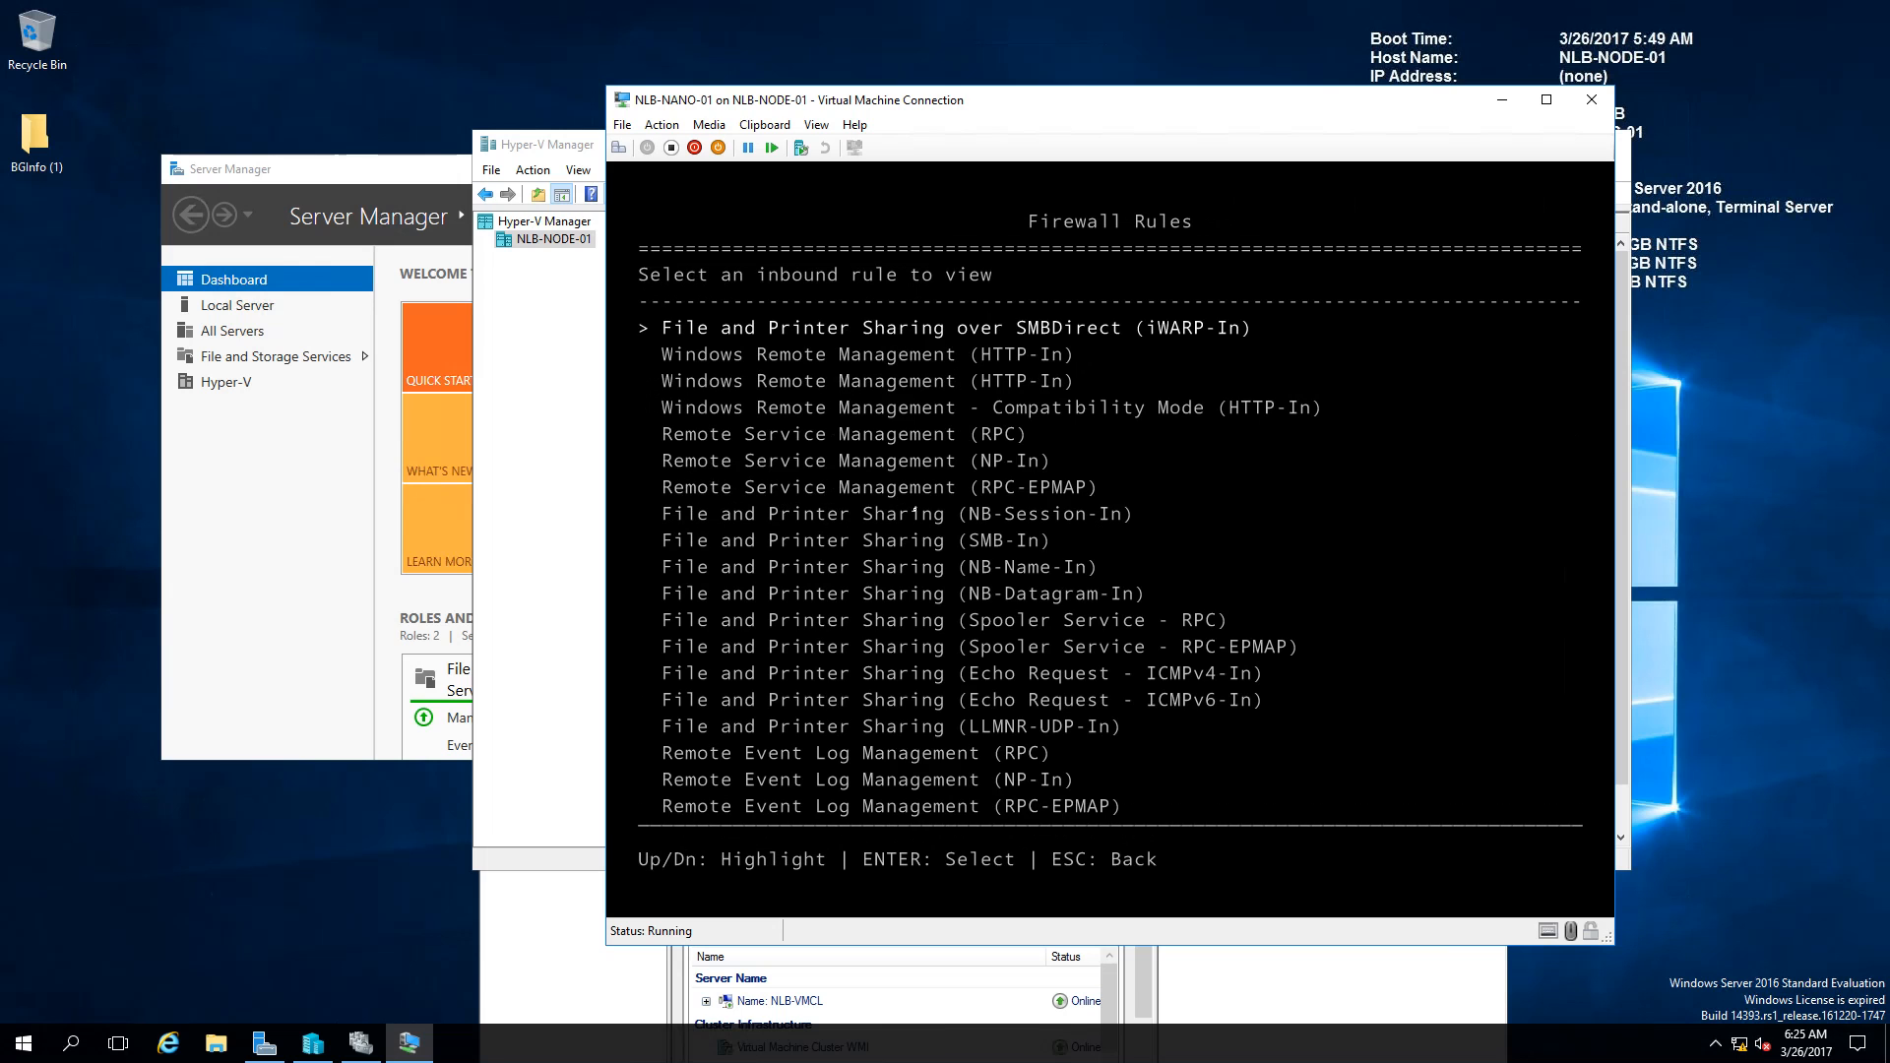
key("Down")
key("Down")
key("Down")
key("Down")
key("Down")
key("Down")
key("Down")
key("Down")
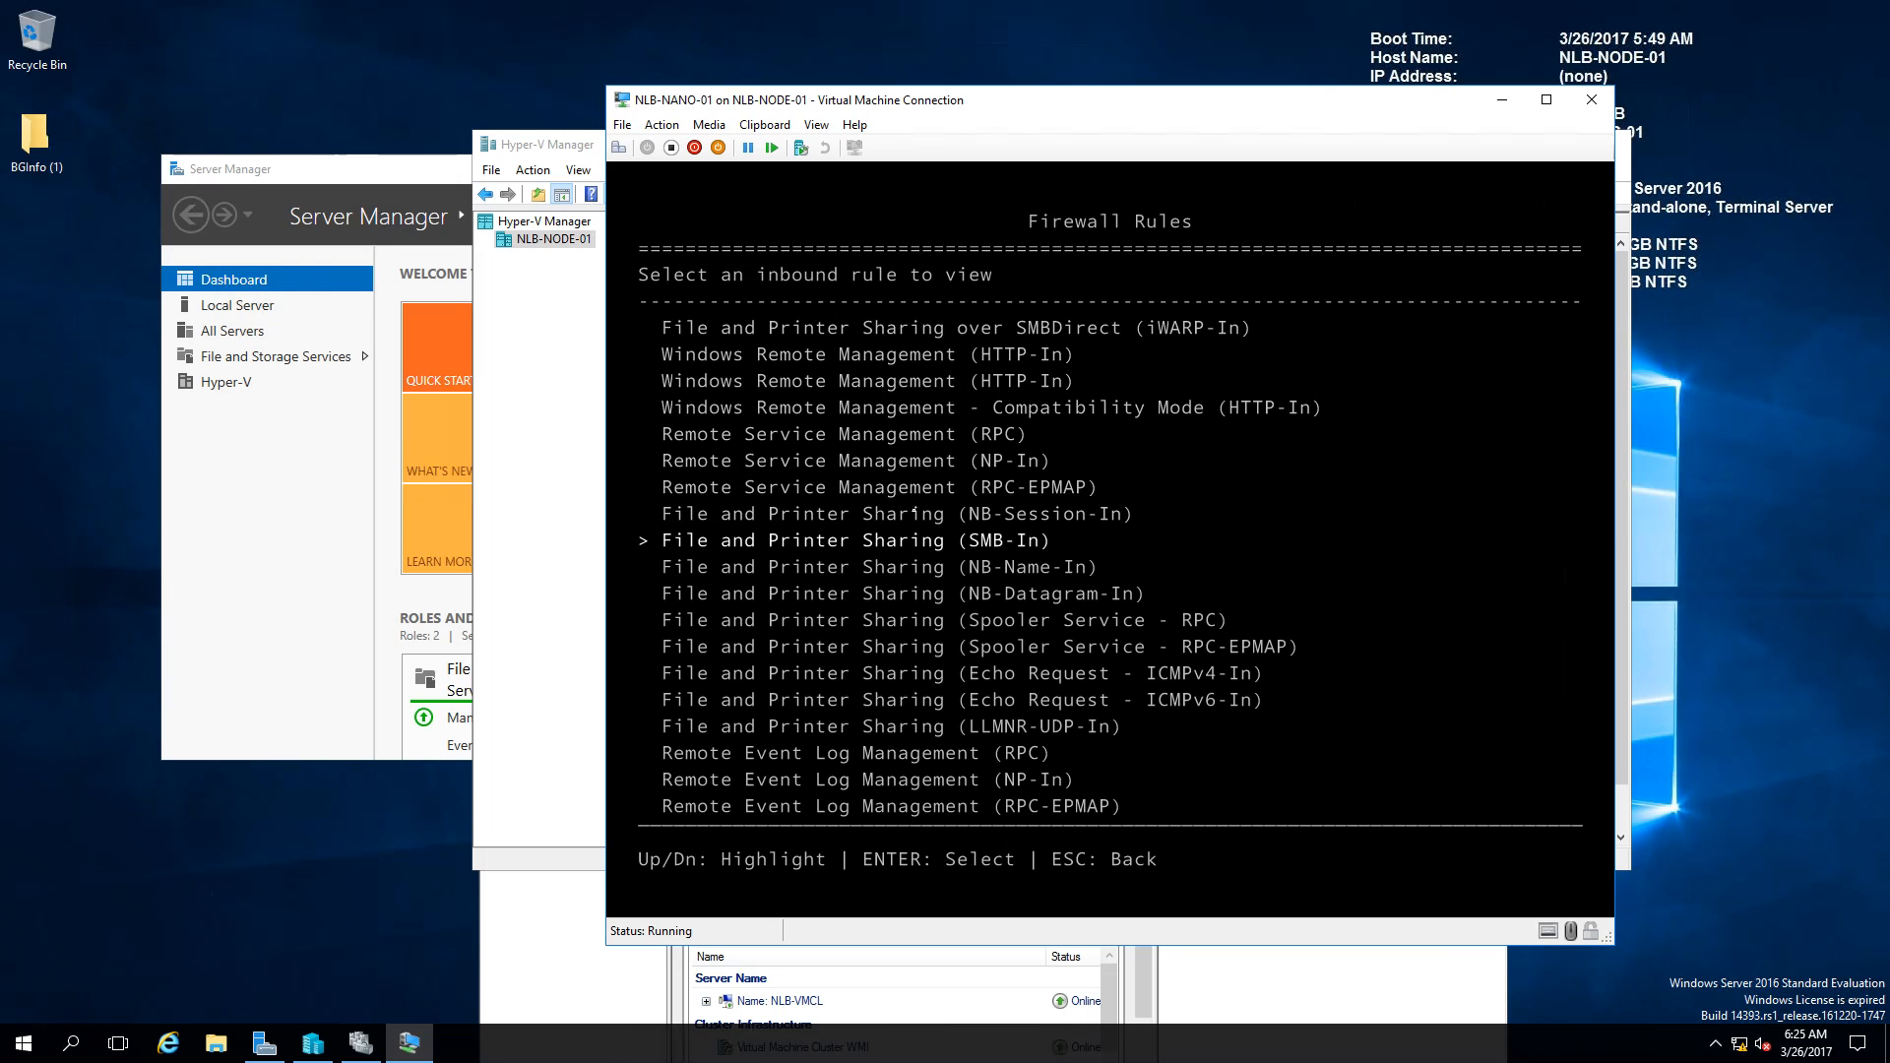
key("Down")
key("Down")
key("Down")
key("Down")
key("Down")
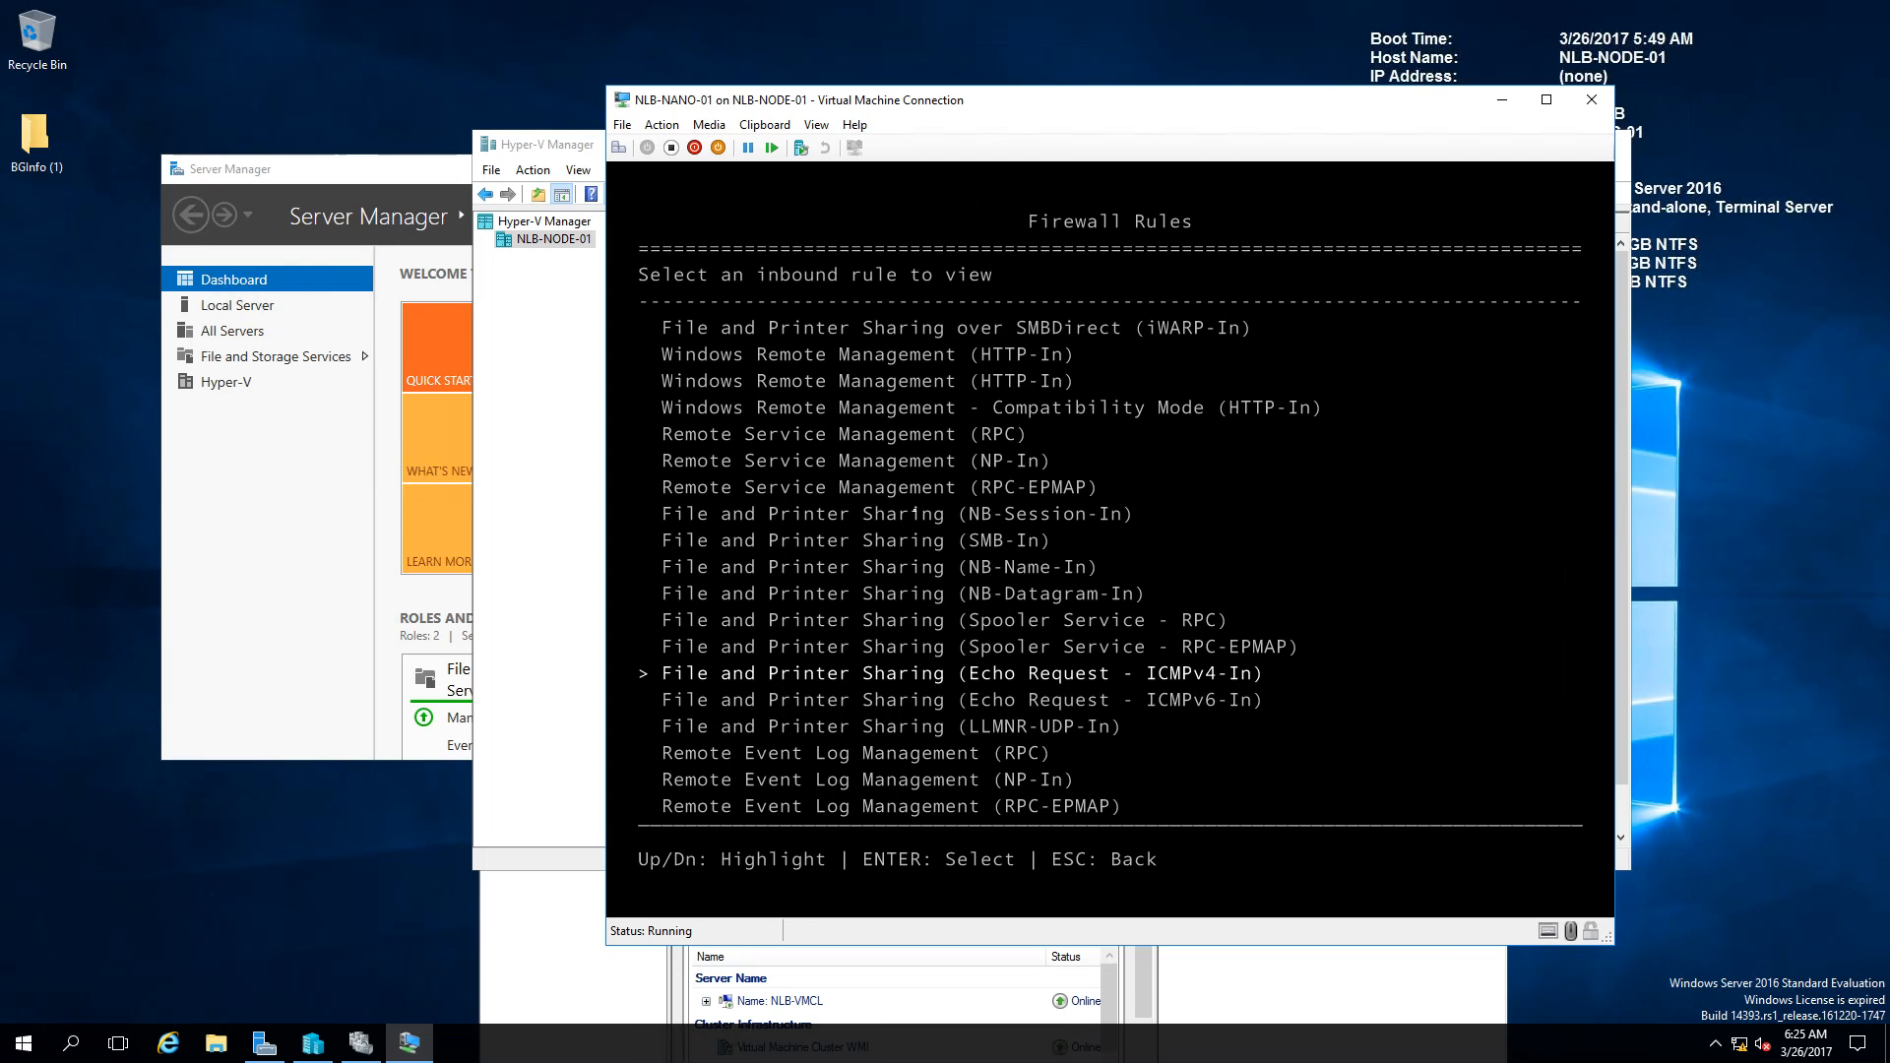
key("Return")
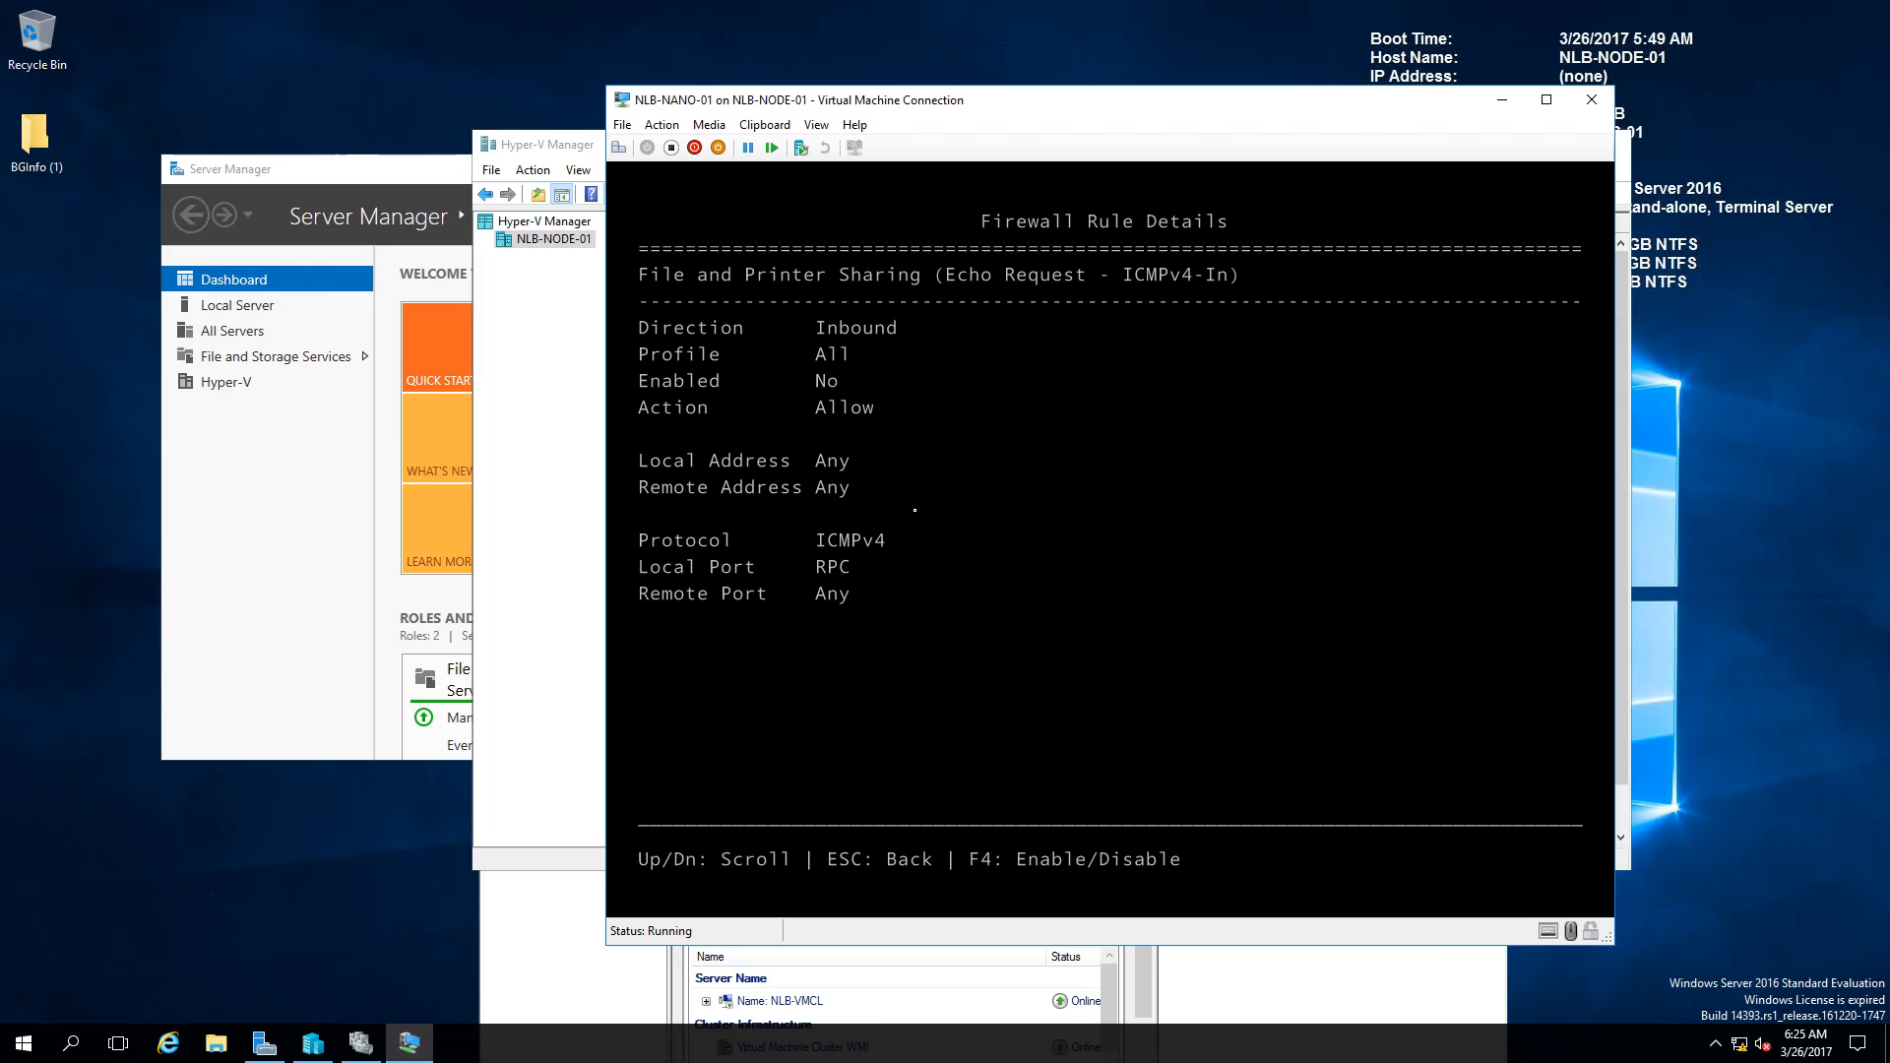
key("Escape")
Step: Open a command prompt and ping 10.0.0.140
right_click(29, 1042)
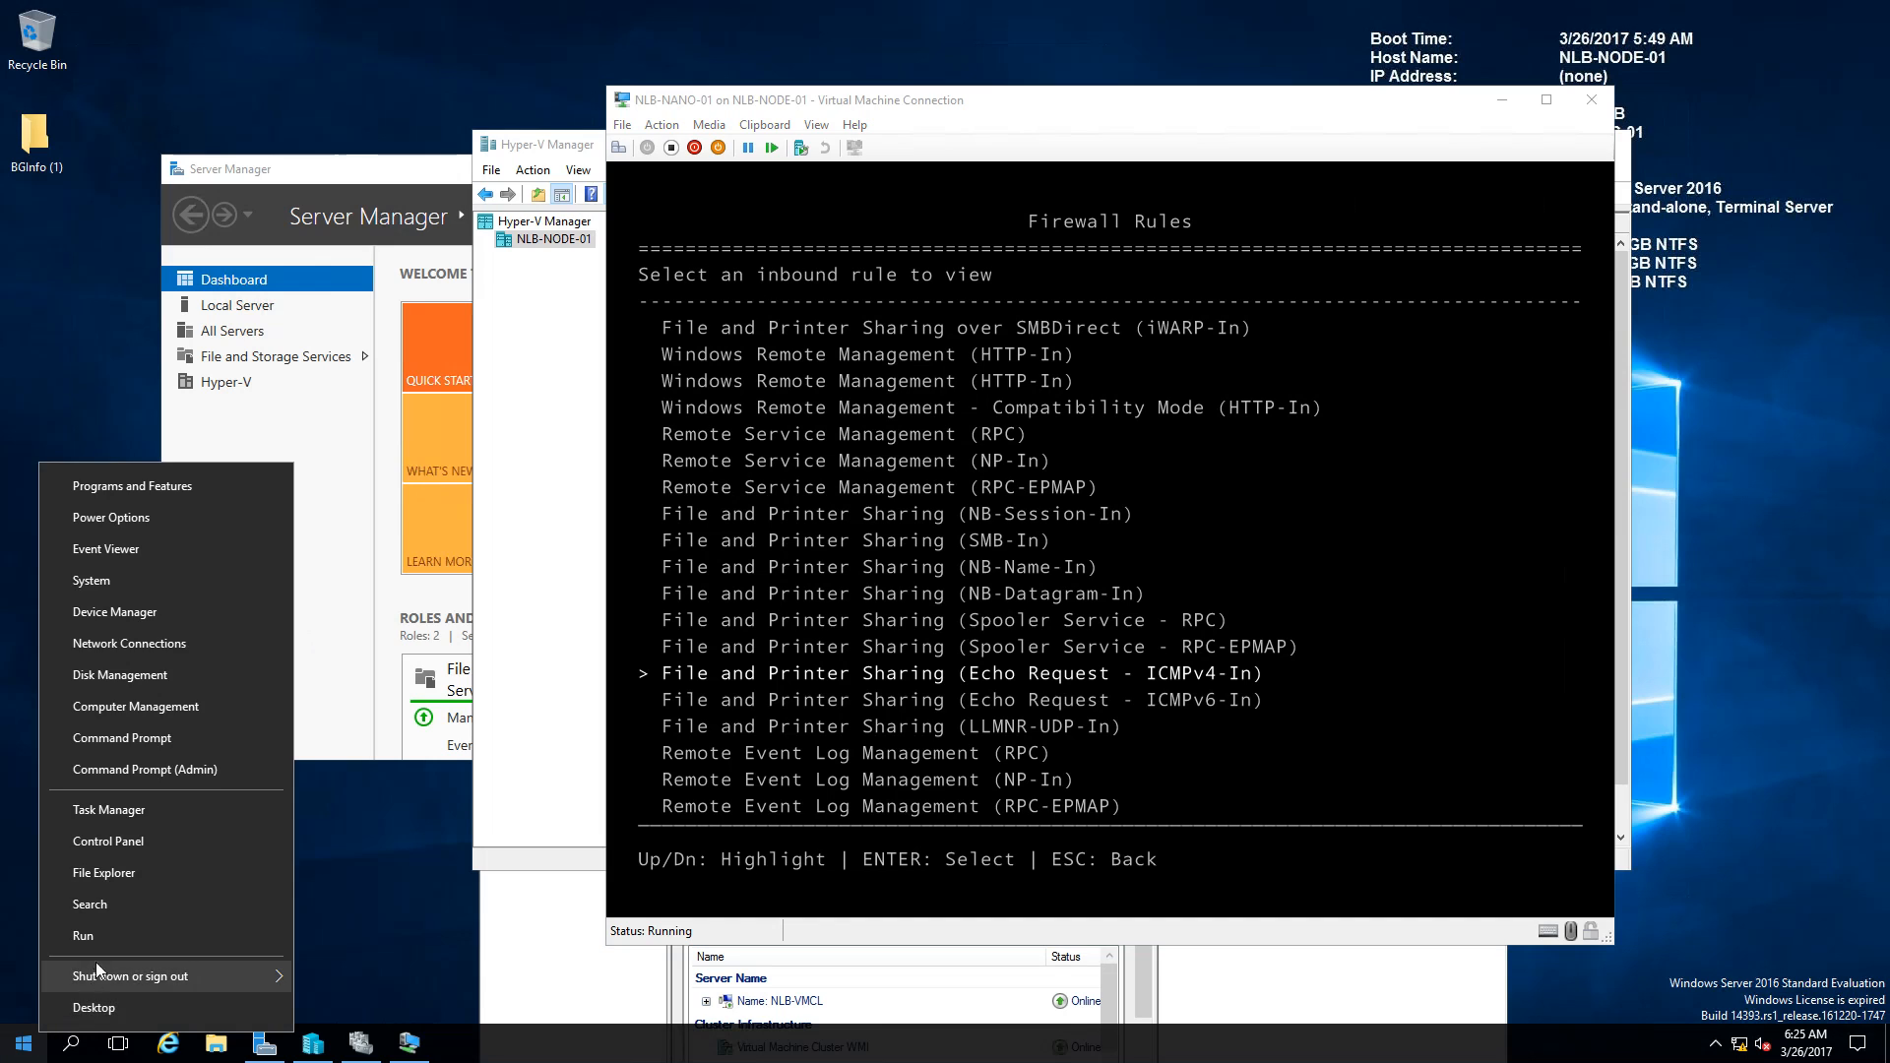
left_click(86, 935)
key("Return")
type("ping 10")
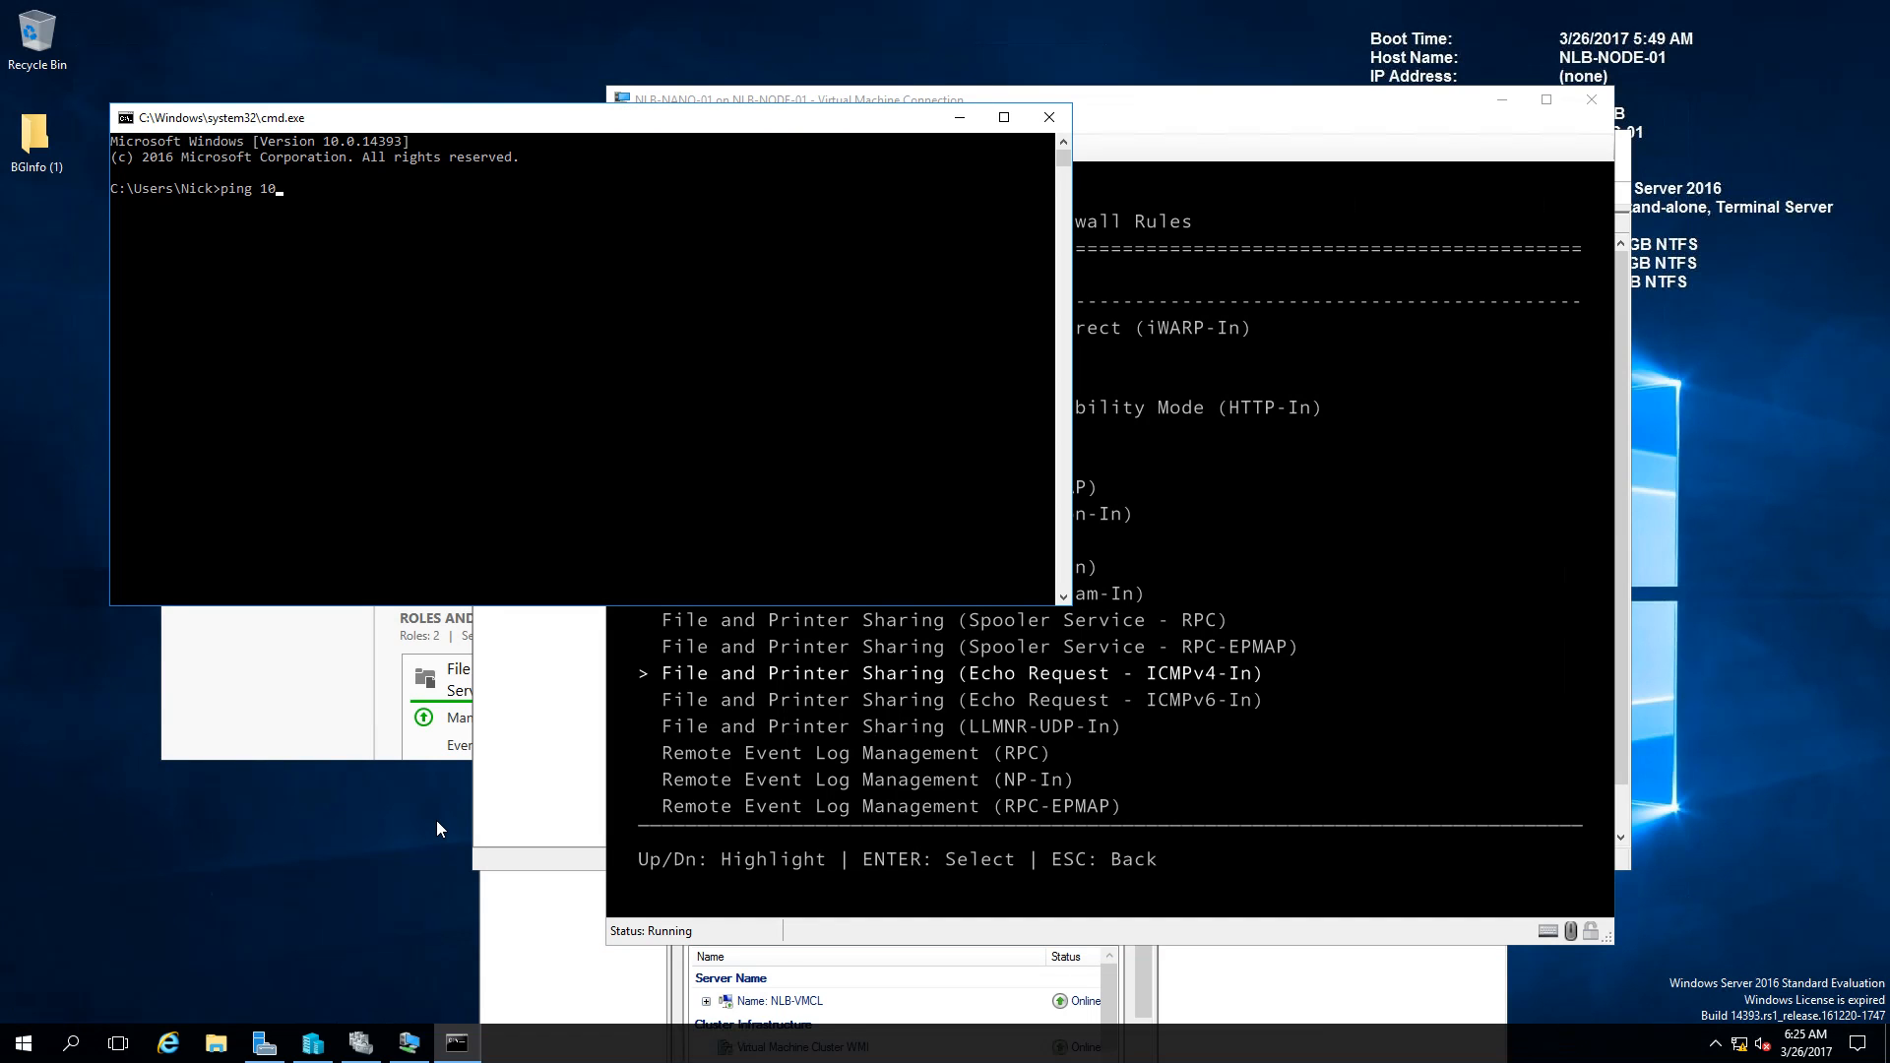
type(".0.0.140")
key("Return")
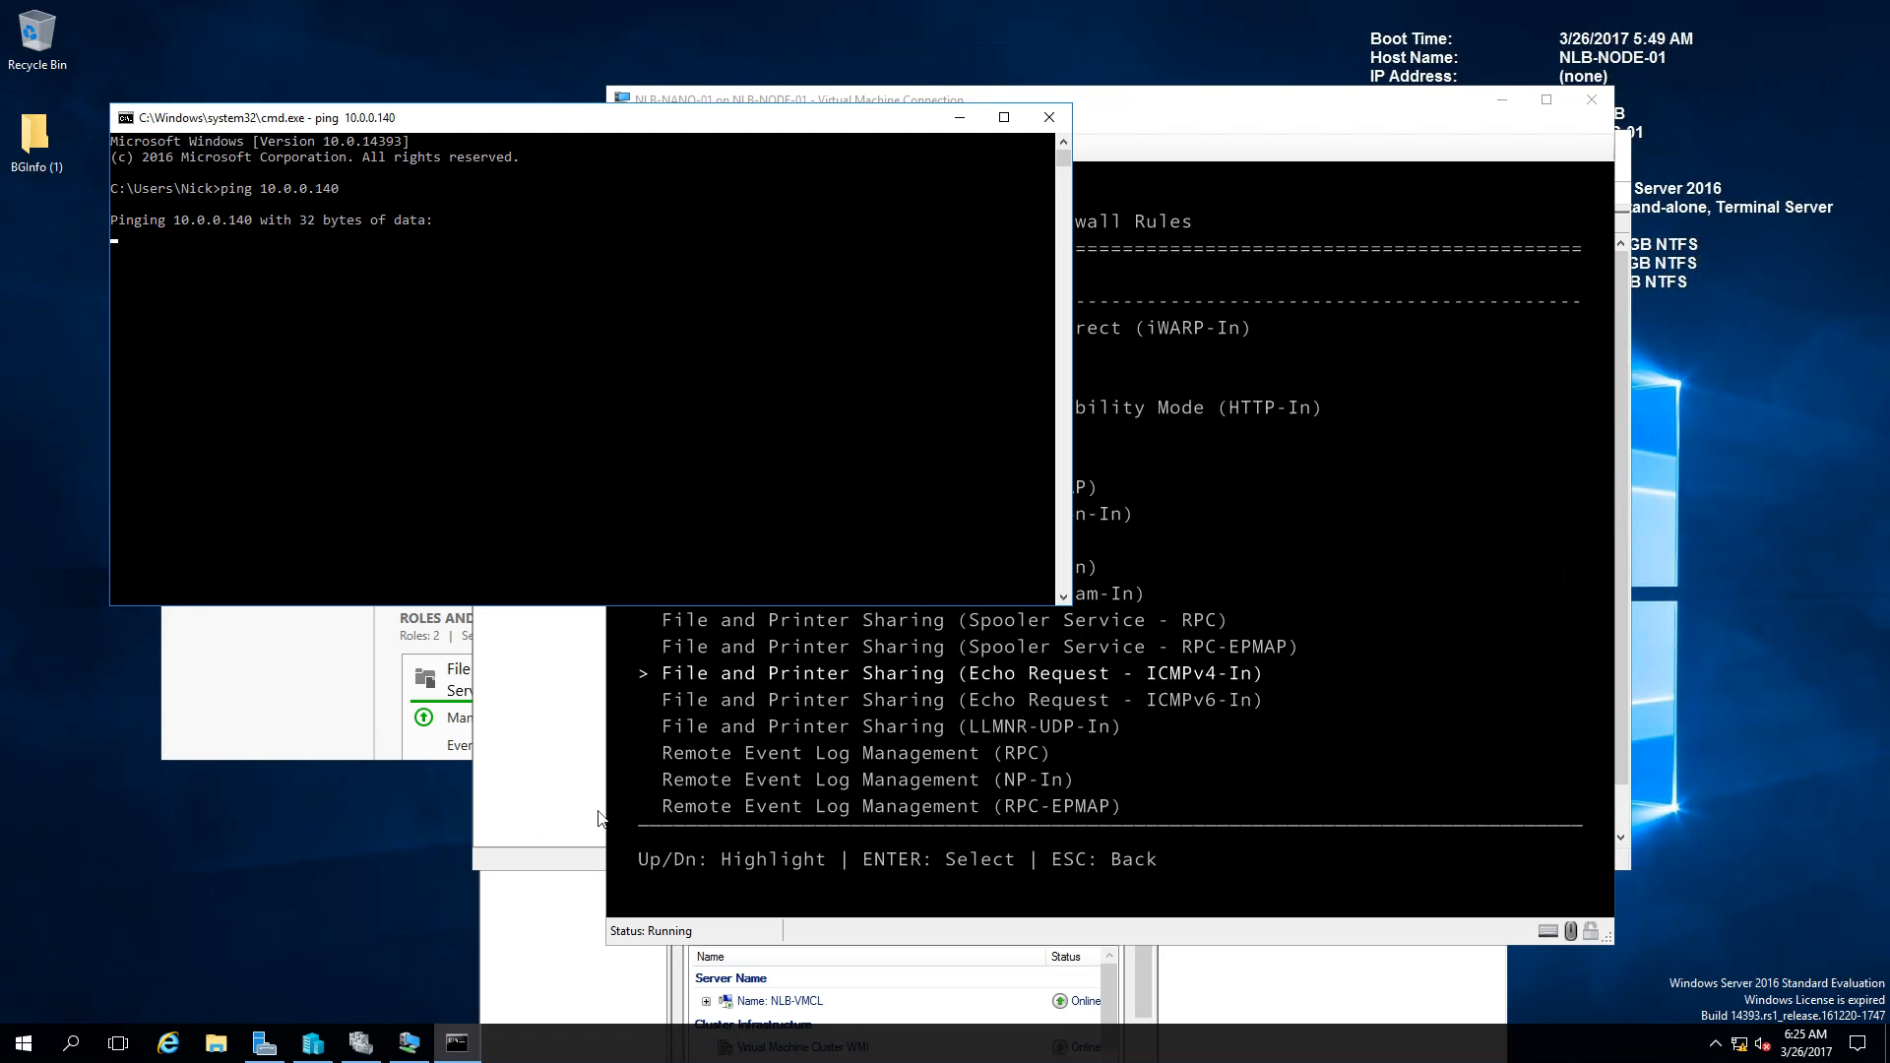
Step: Browse further down the inbound firewall rules list in the Nano Server console
left_click(1197, 459)
key("Down")
key("Down")
key("Down")
key("Up")
key("Down")
key("Down")
key("Down")
key("Down")
key("Down")
key("Down")
key("Down")
key("Down")
key("Down")
key("Down")
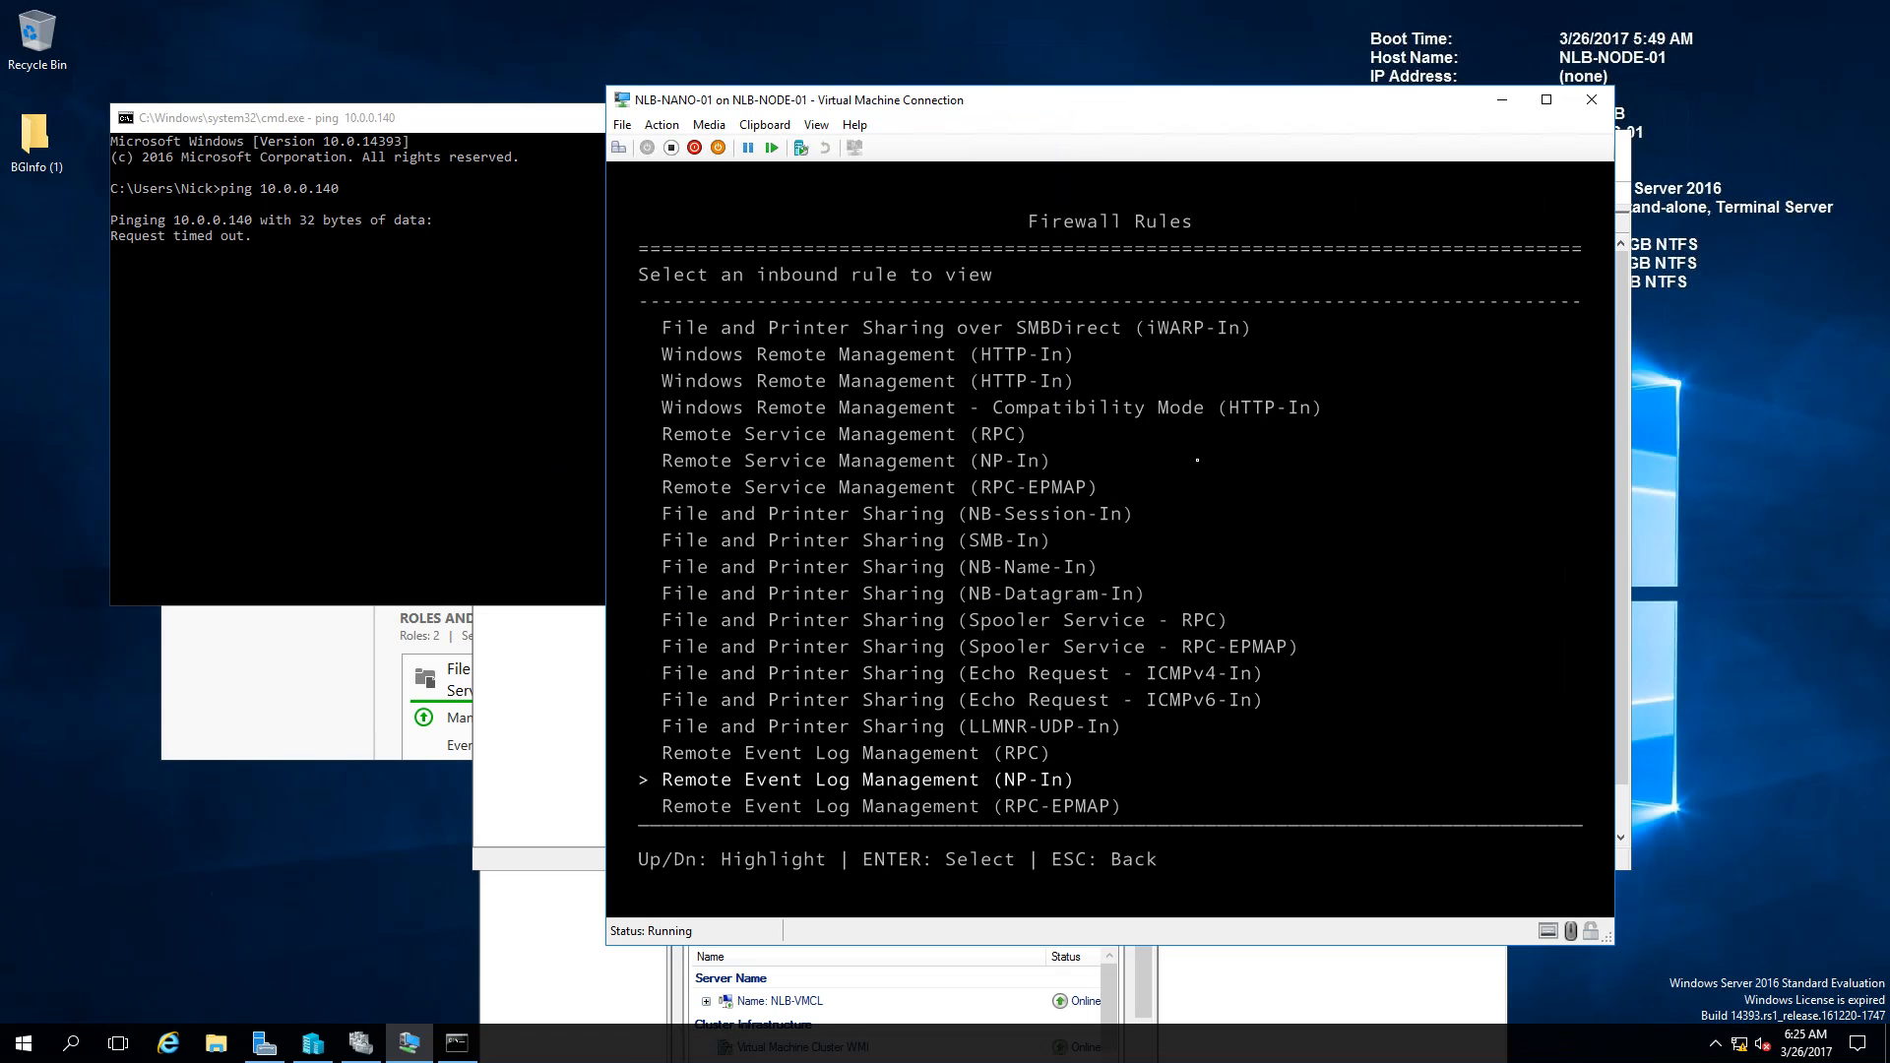
Step: Locate and open the File and Printer Sharing (Echo Request - ICMPv4-In) rule
key("Down")
key("Down")
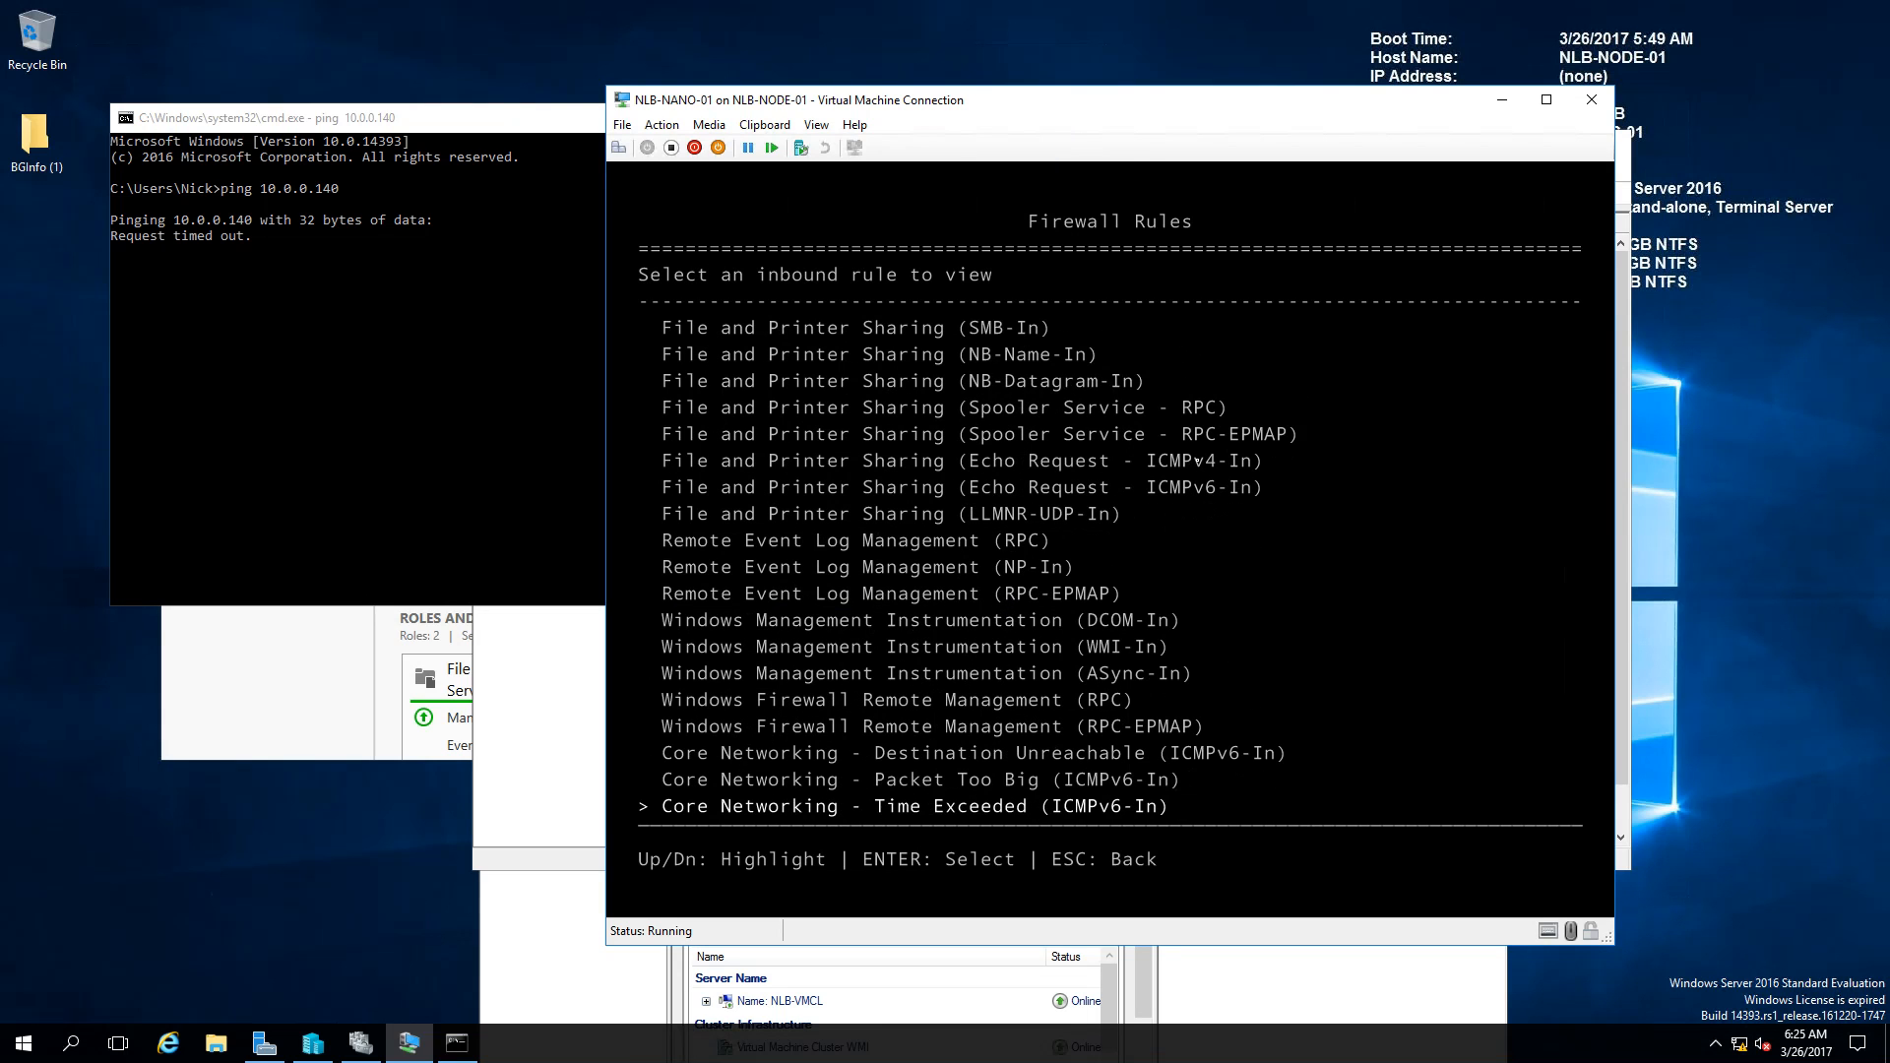
key("Down")
key("Down")
key("Down")
key("Down")
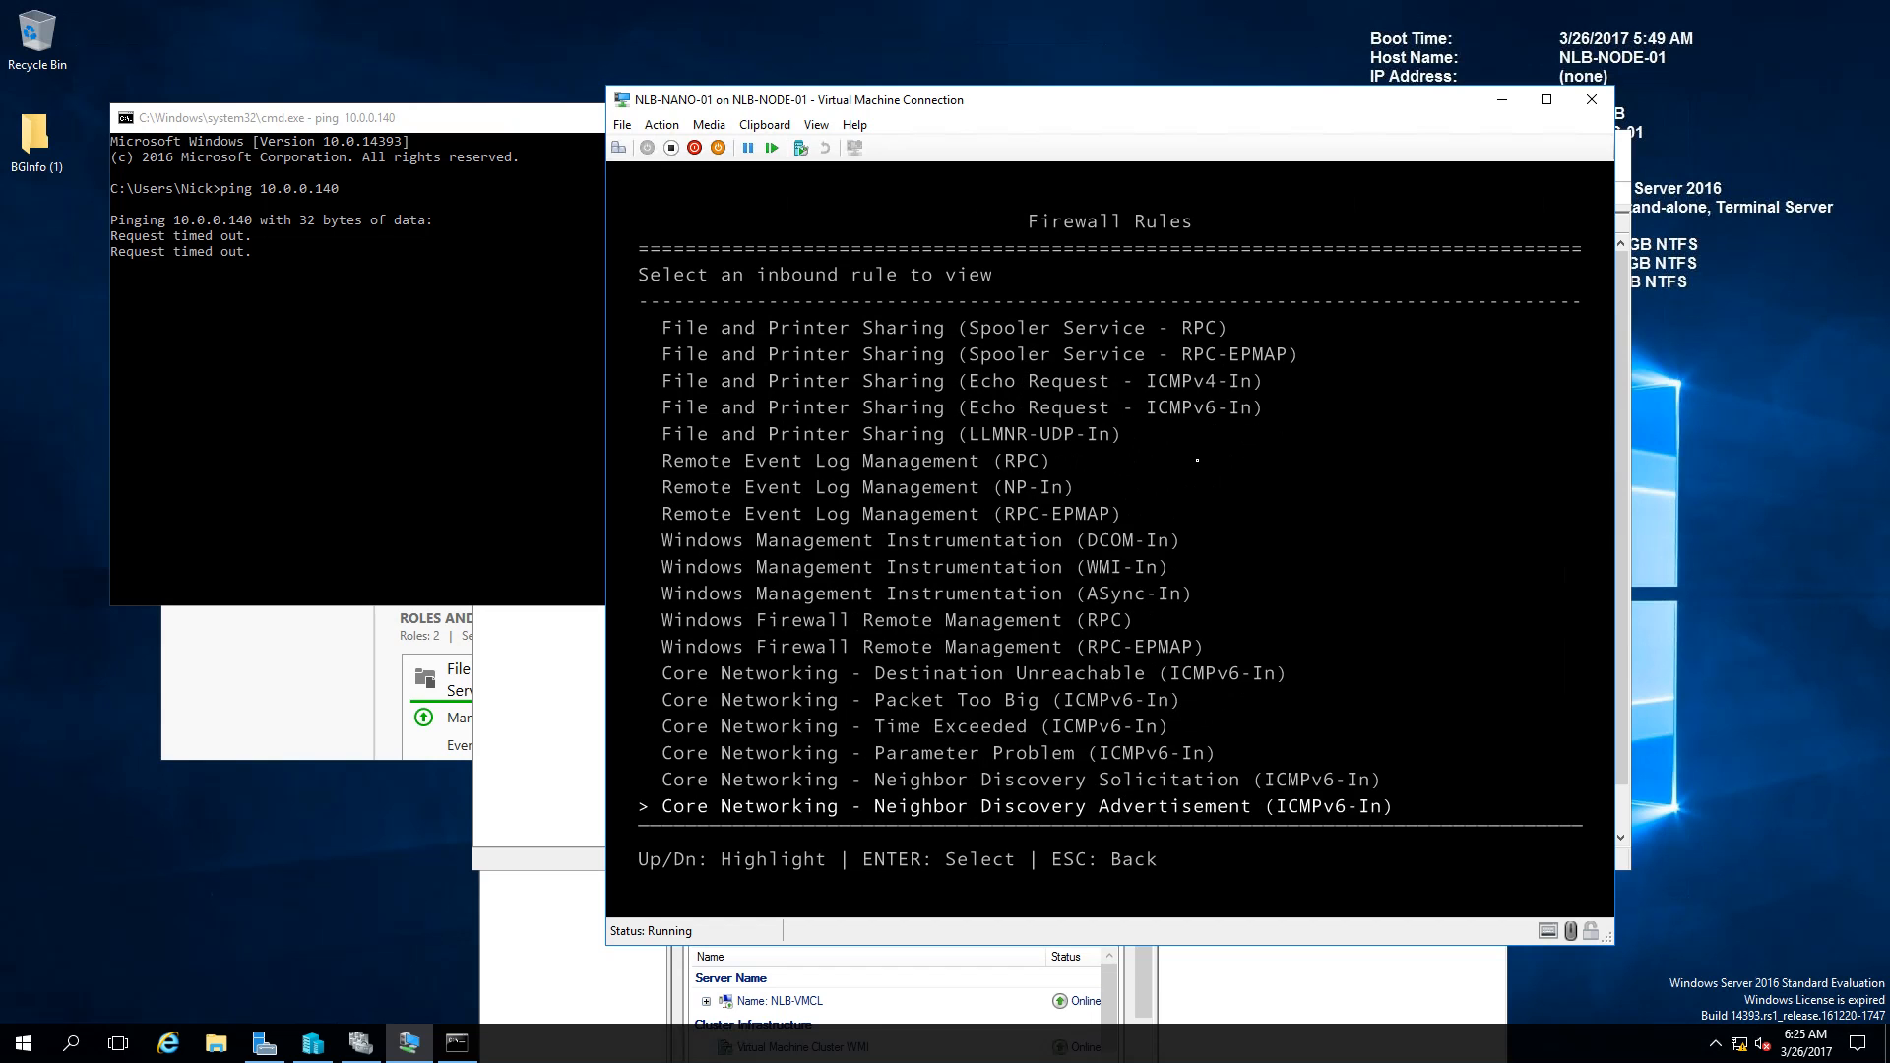
key("Down")
key("Down")
key("Down")
key("Up")
key("Up")
key("Down")
key("Down")
key("Down")
key("Down")
key("Down")
key("Down")
key("Down")
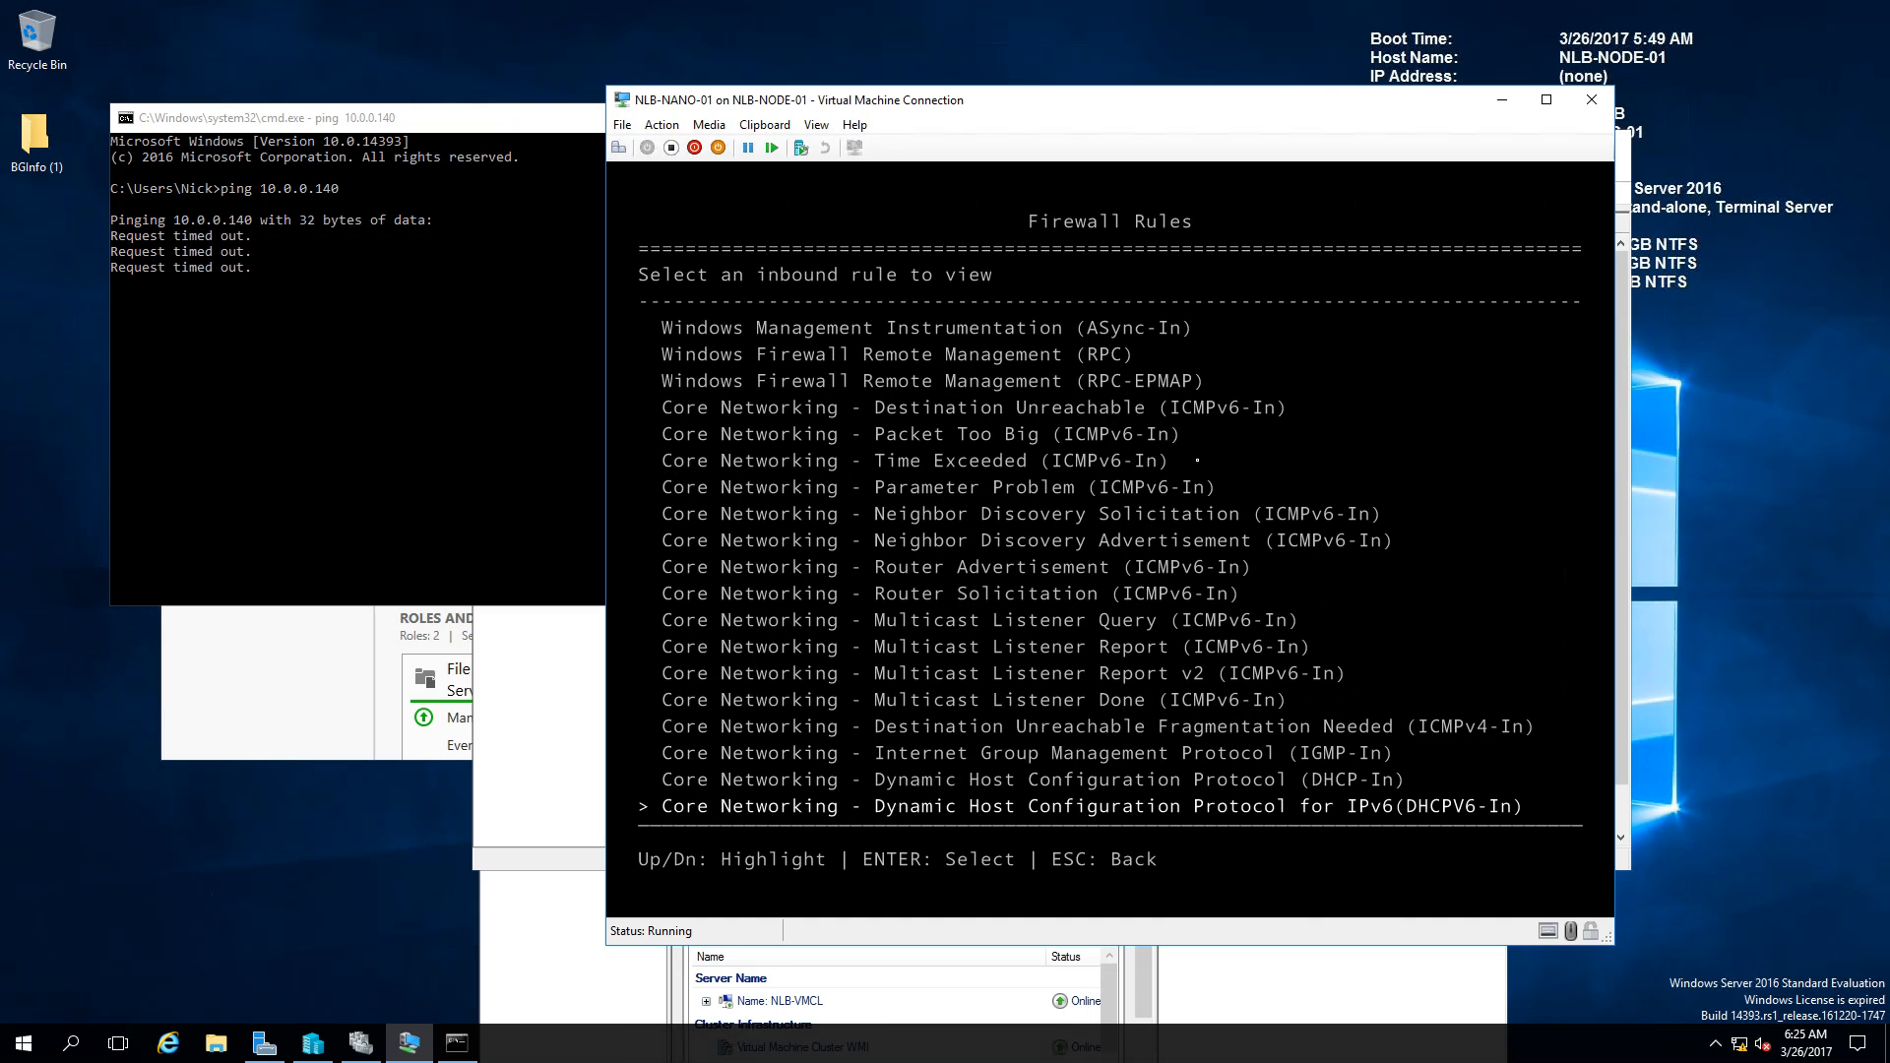
key("Down")
key("Down")
key("Down")
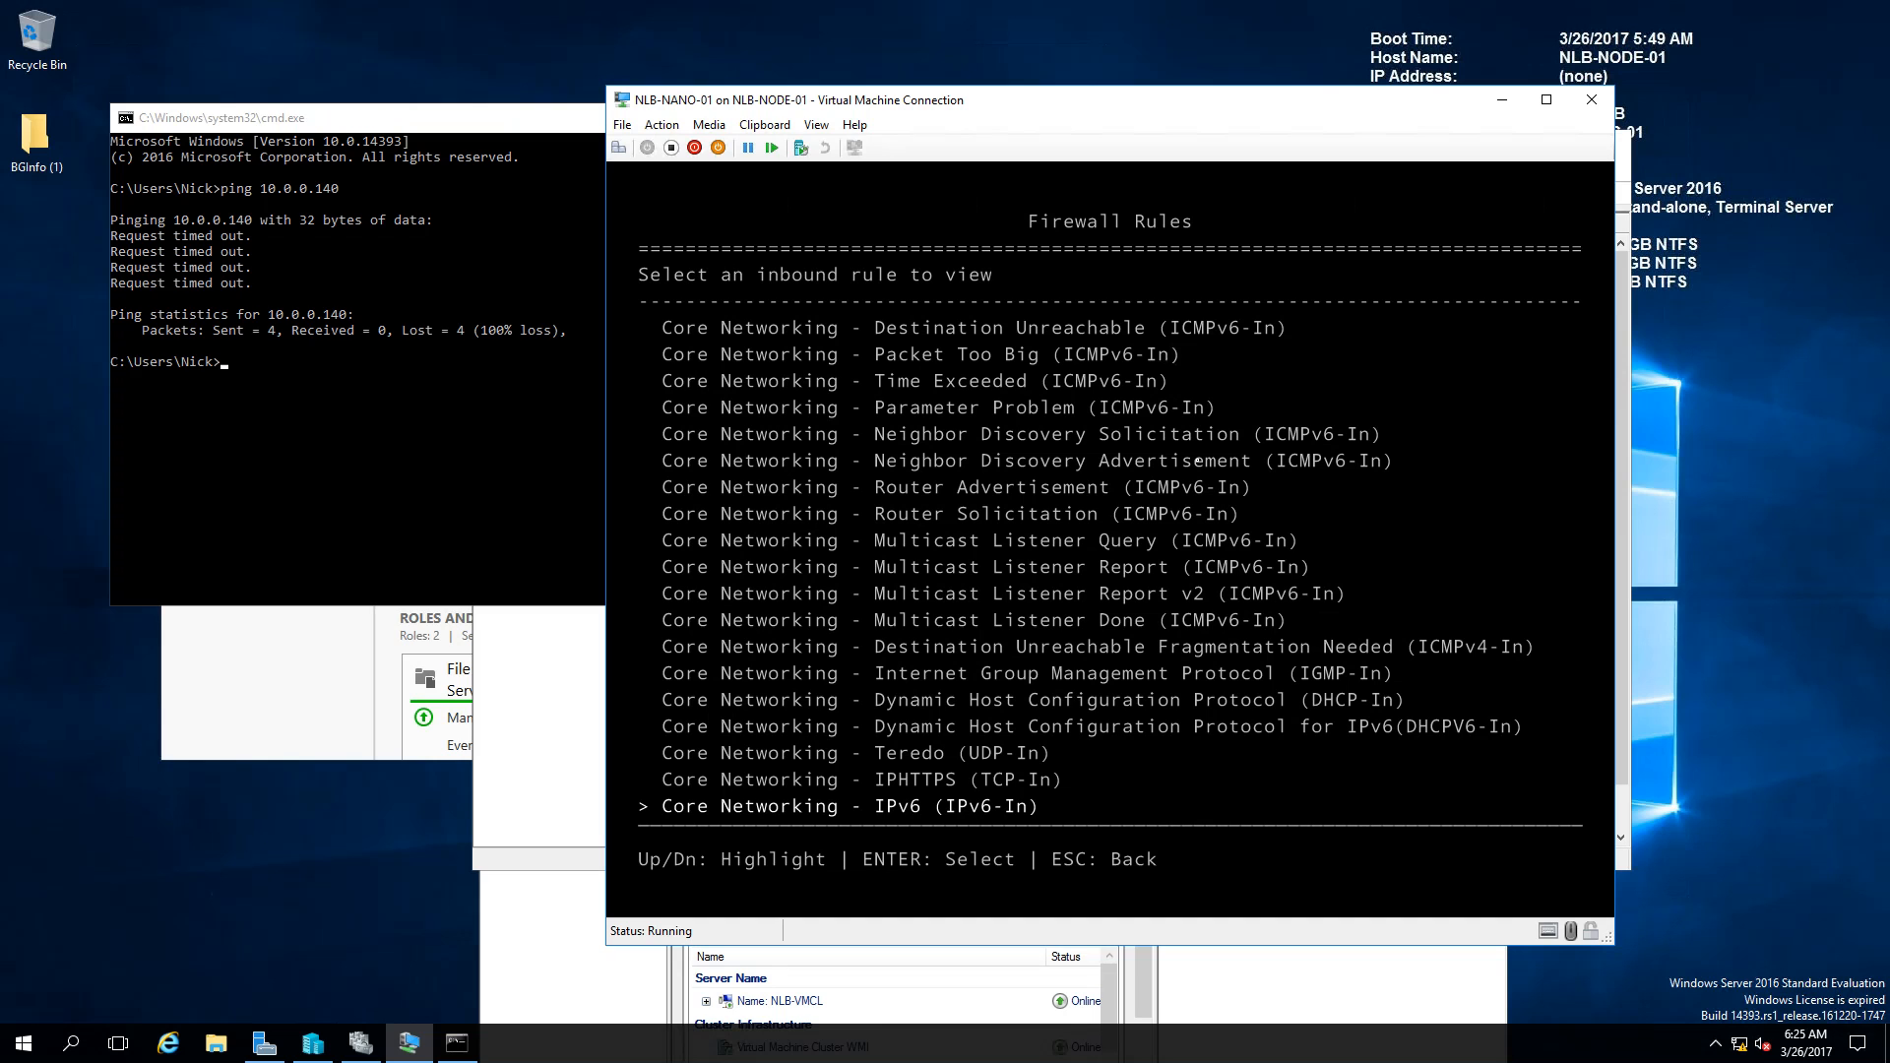
key("Down")
key("Down")
key("Down")
key("Down")
key("Down")
key("Down")
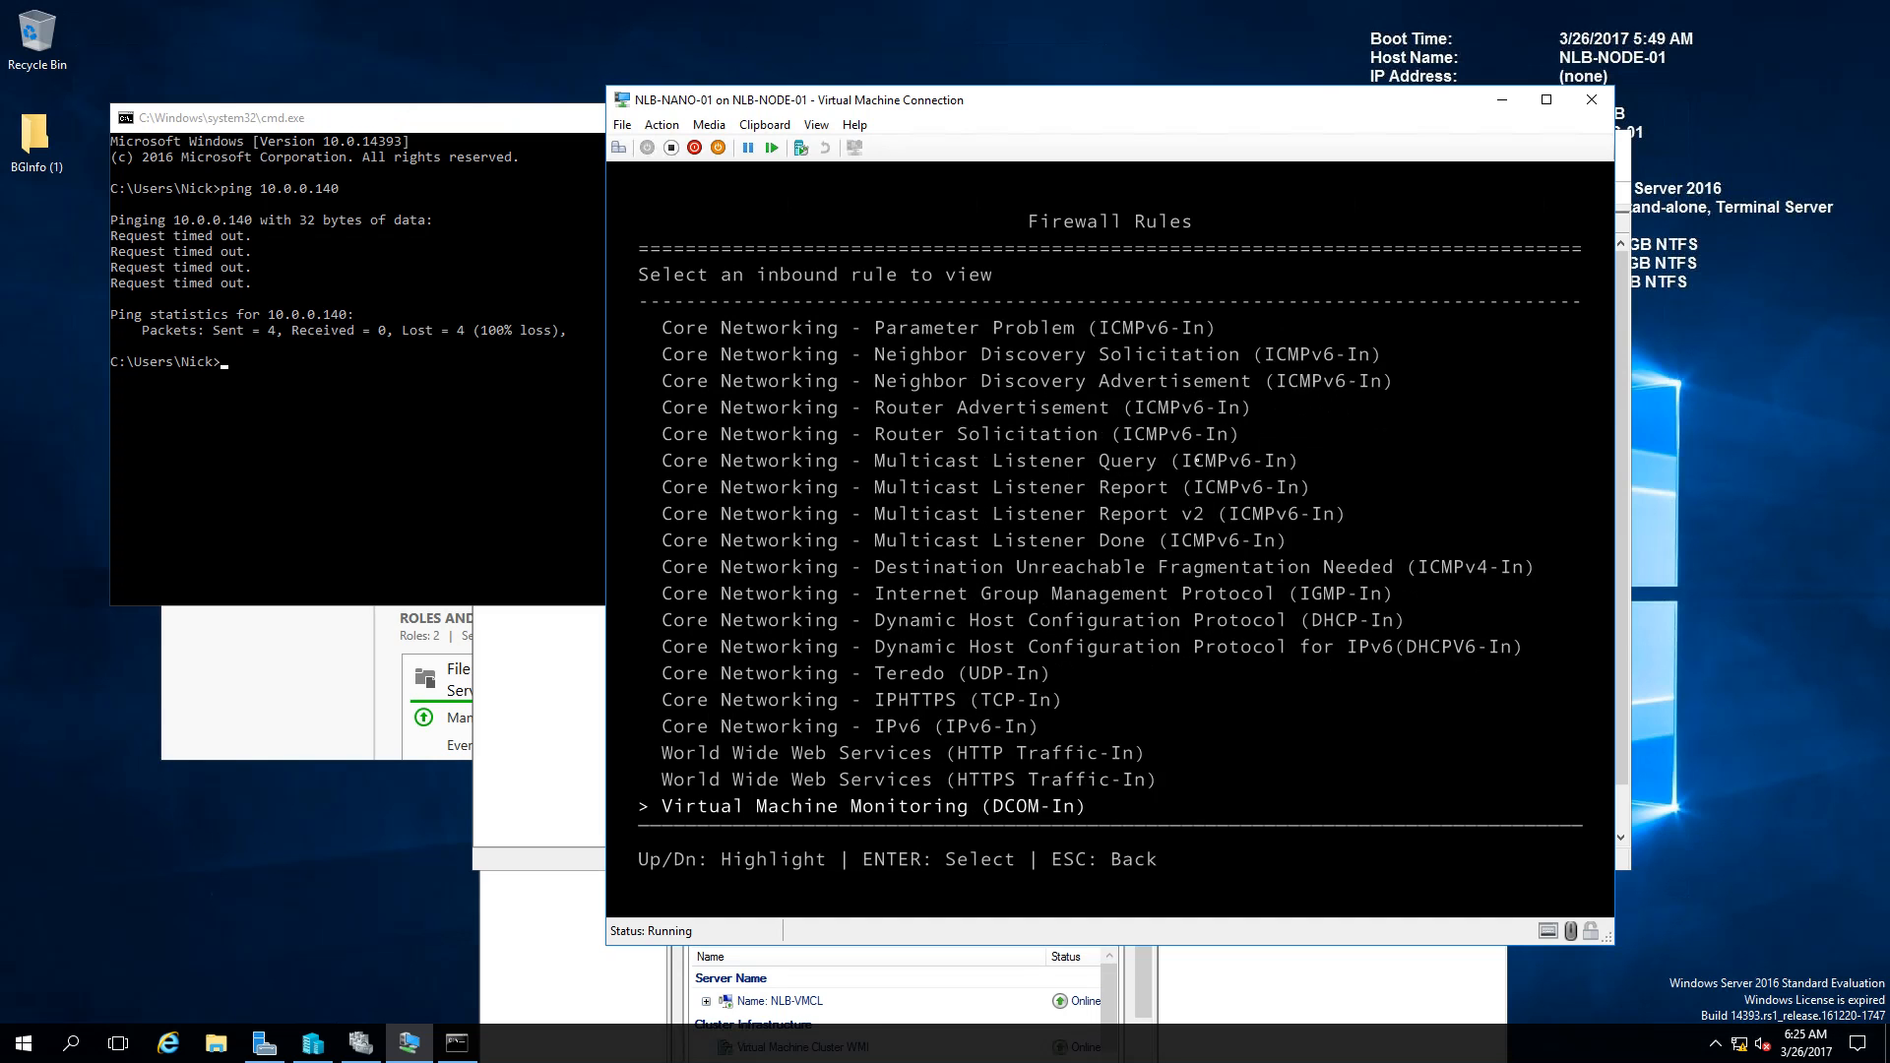
key("Up")
key("Up")
key("Up")
key("Up")
key("Up")
key("Up")
key("Up")
key("Up")
key("Up")
key("Up")
key("Up")
key("Up")
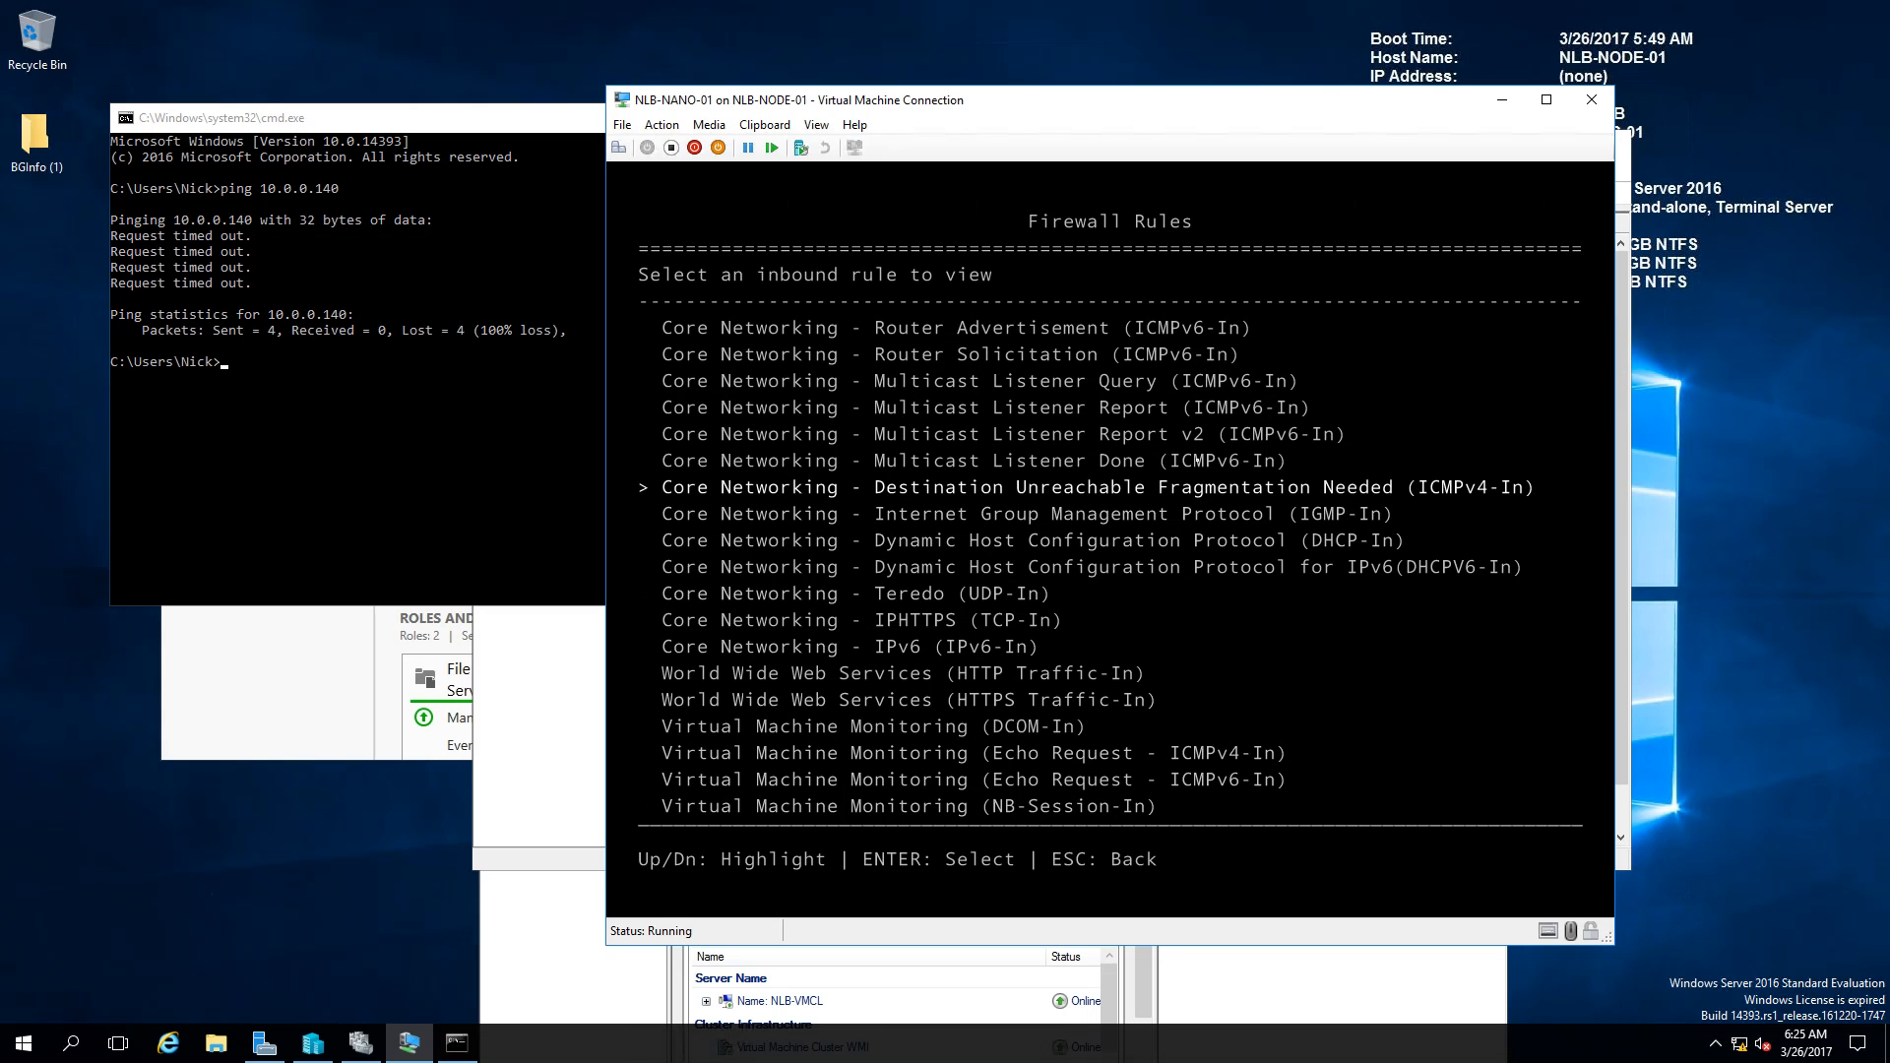
key("Up")
key("Up")
key("Up")
key("Up")
key("Up")
key("Up")
key("Up")
key("Up")
key("Up")
key("Up")
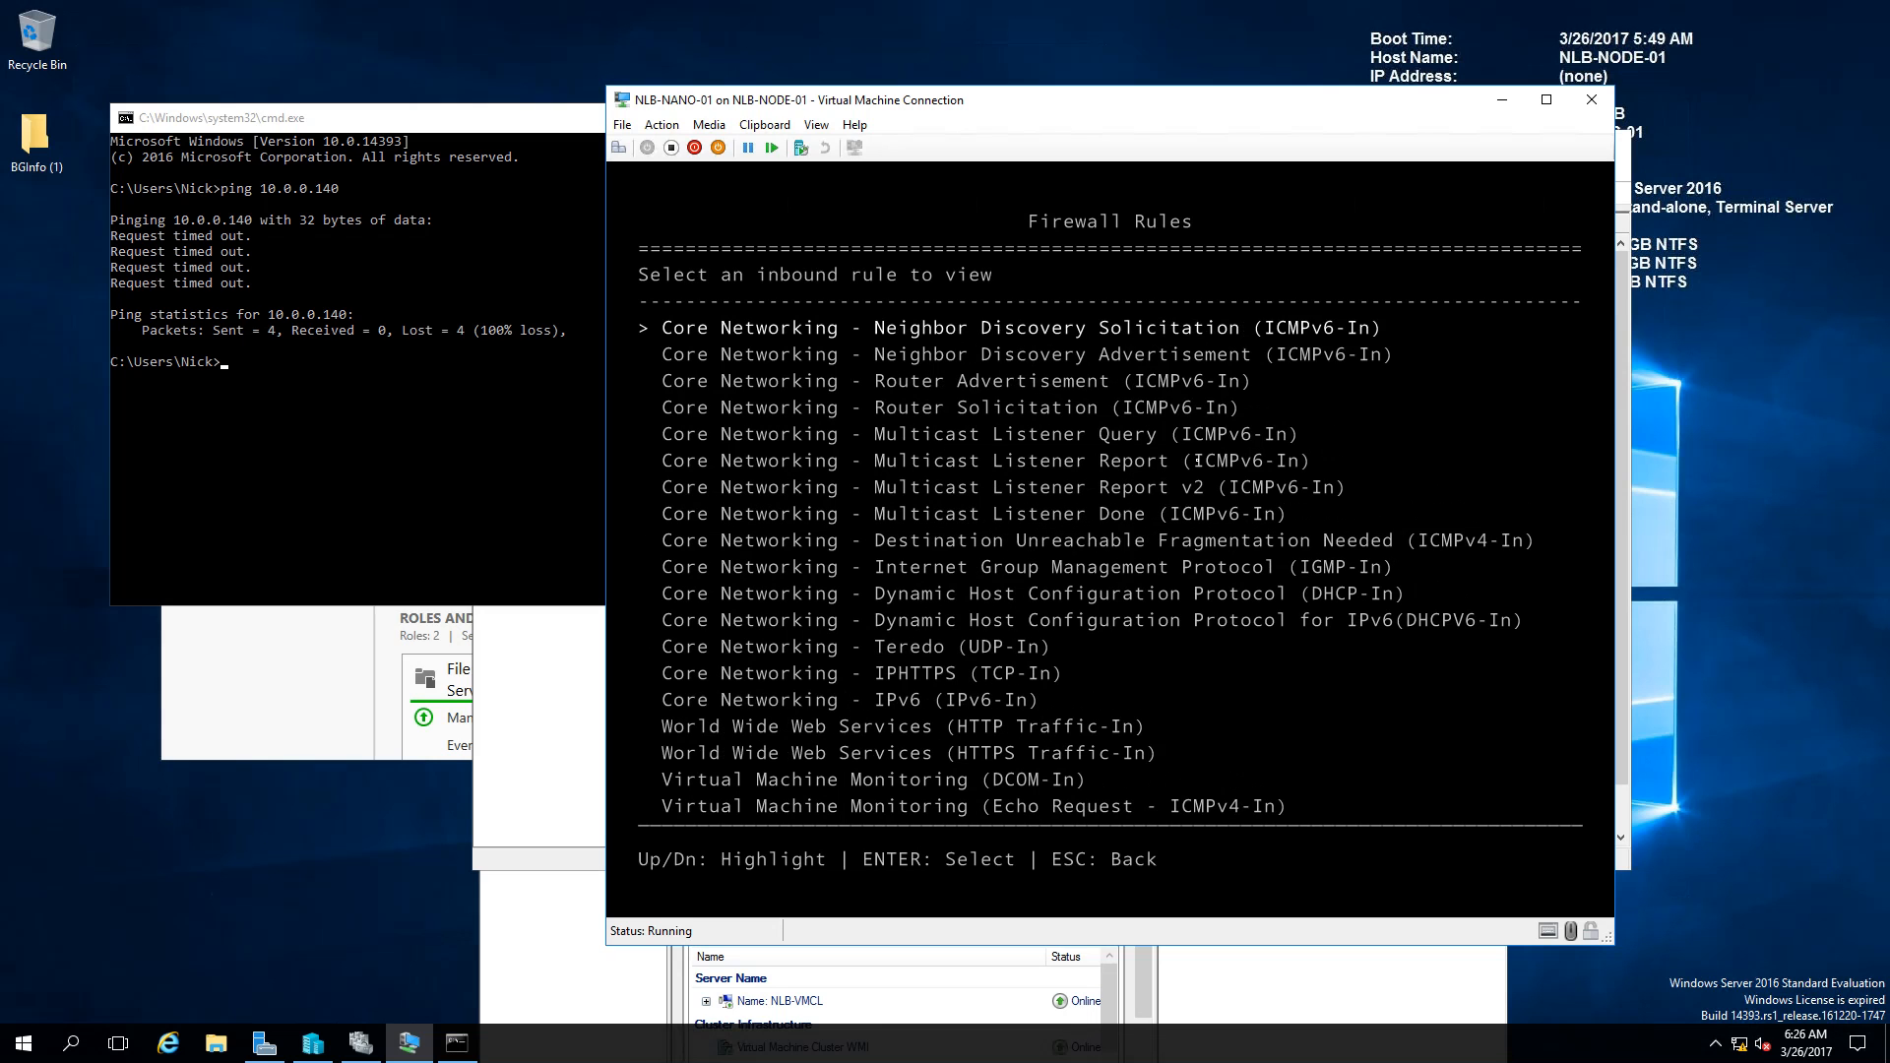
key("Up")
key("Up")
key("Up")
key("Up")
key("Down")
key("Down")
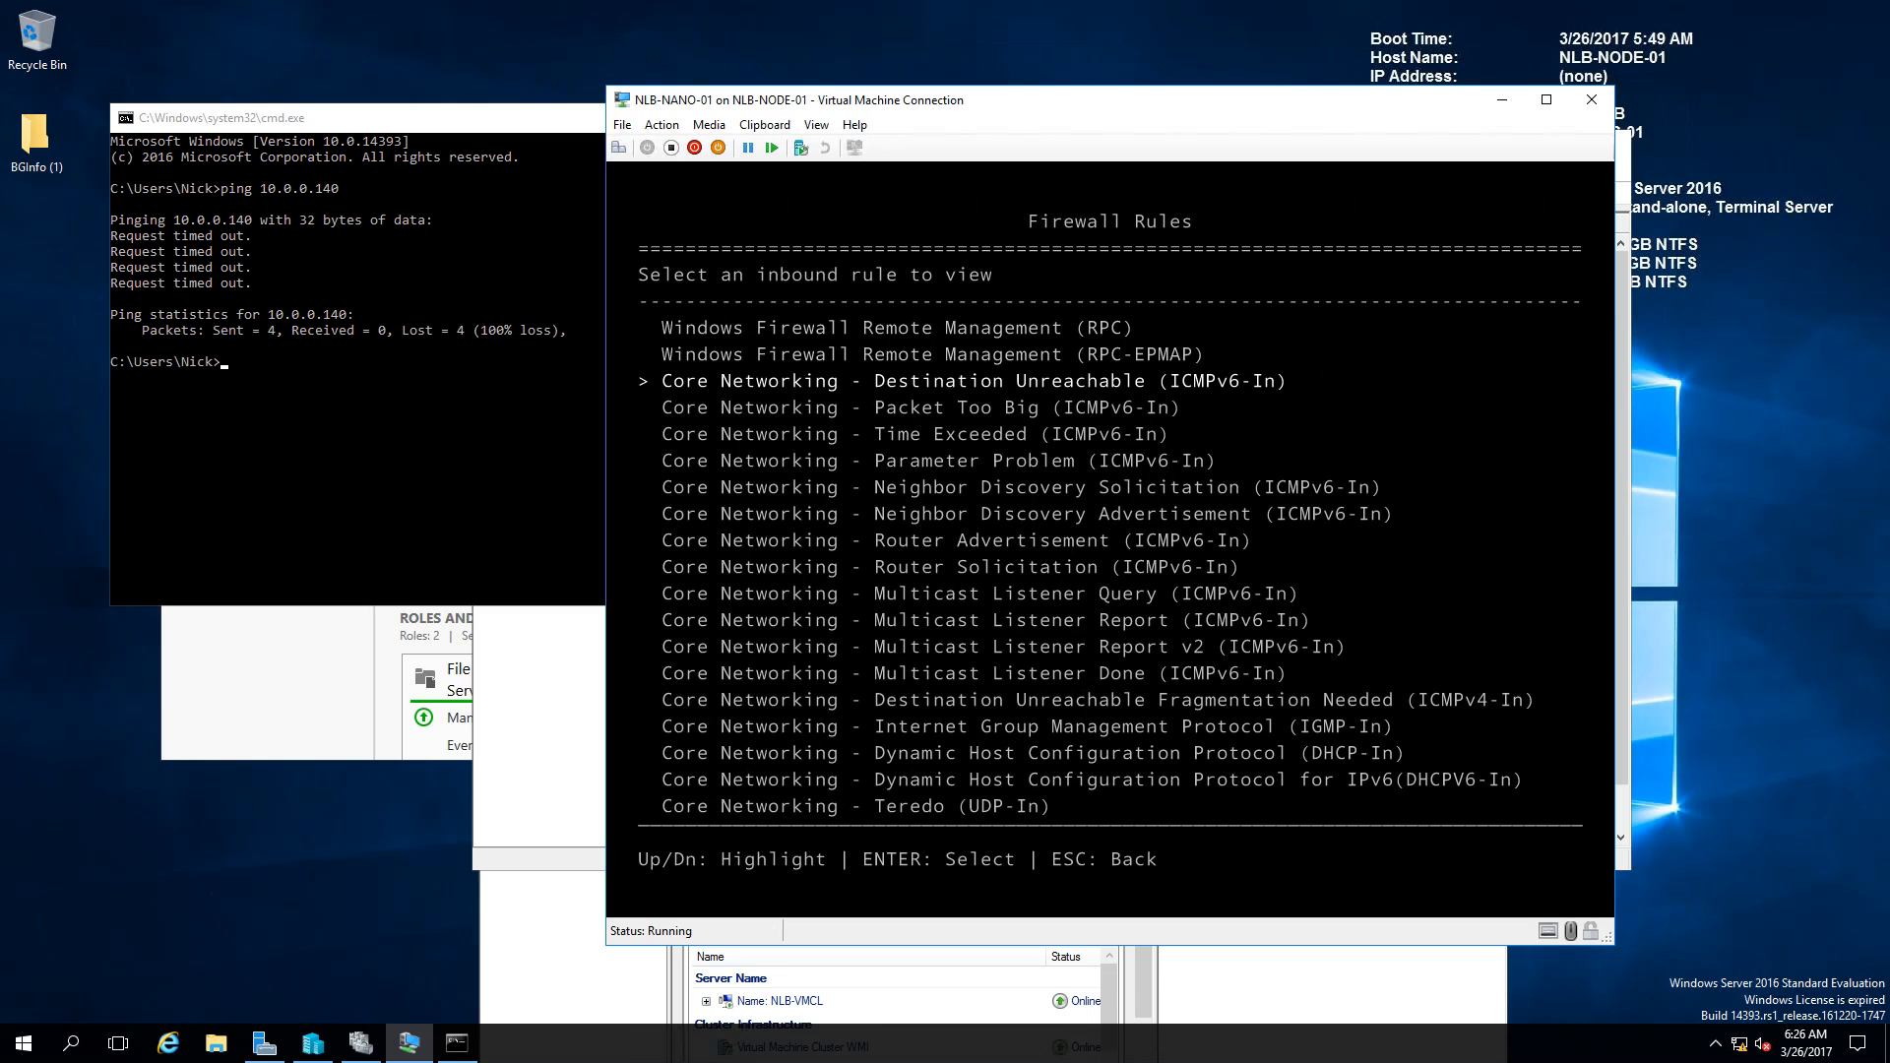
key("Return")
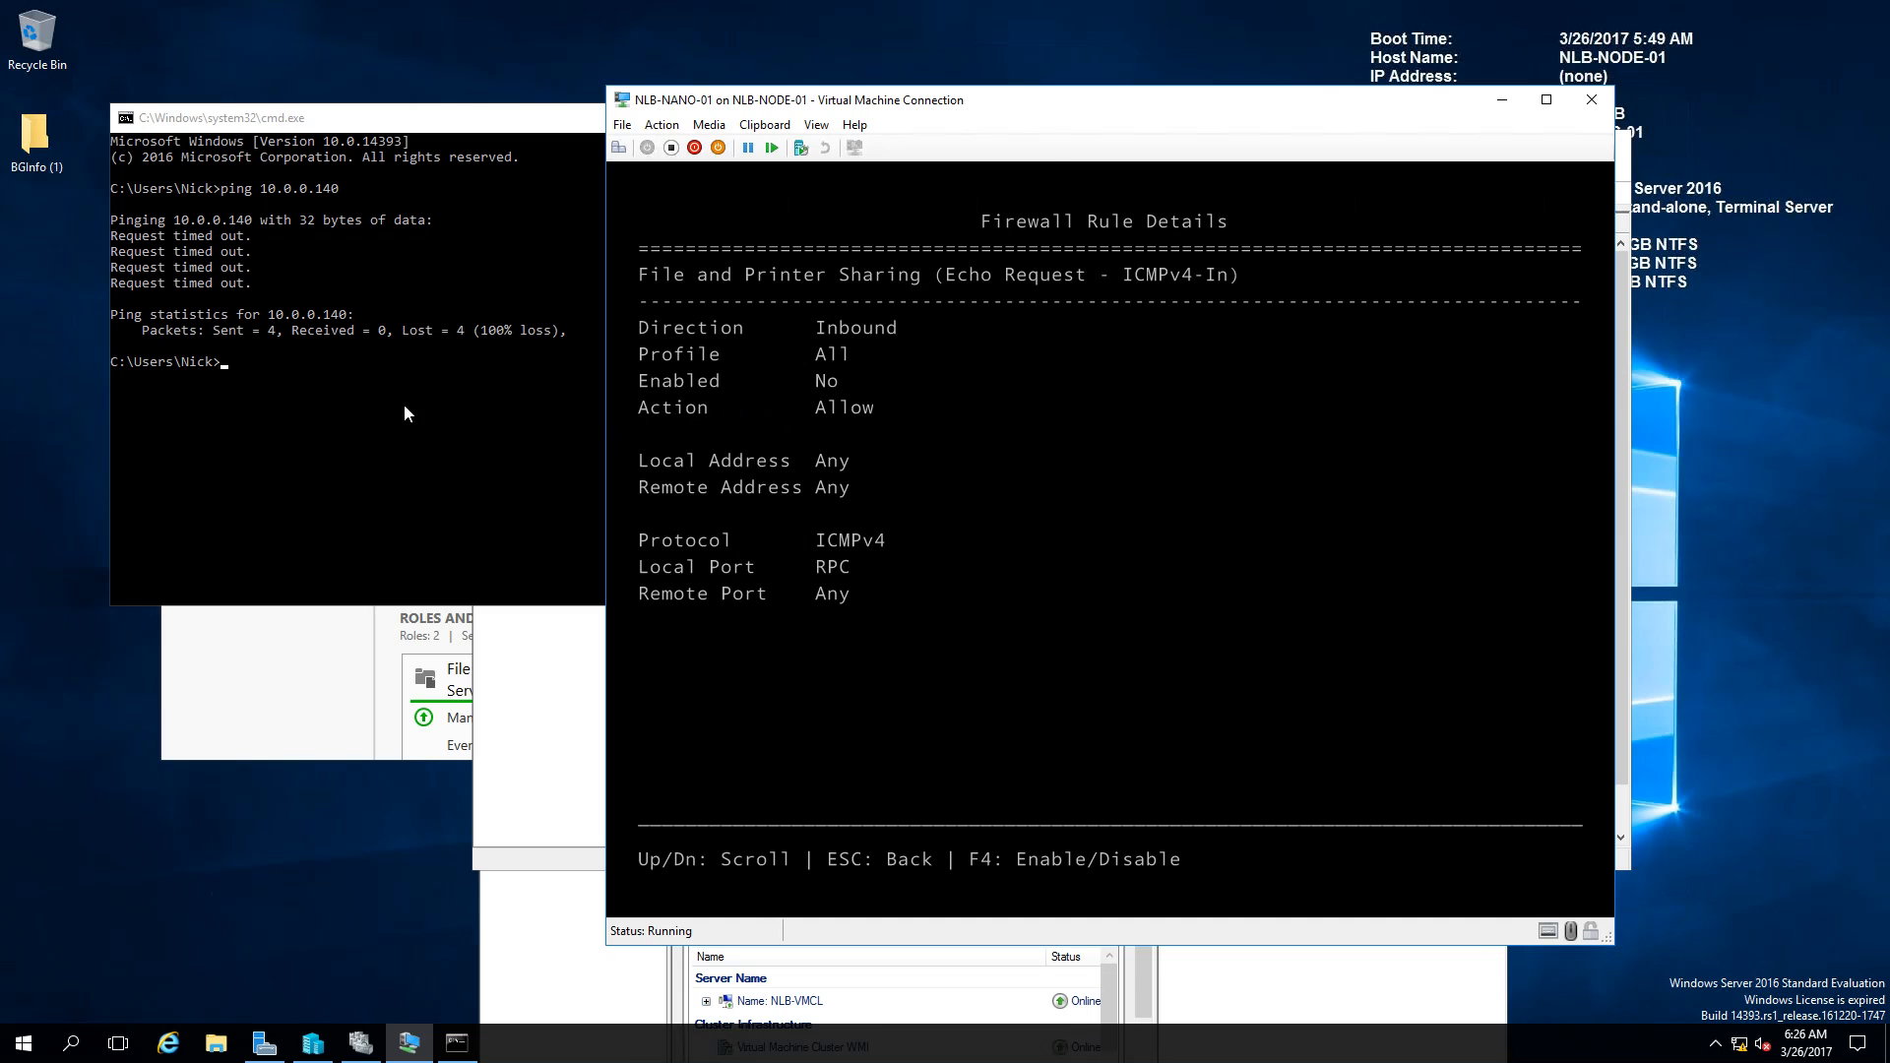
Step: Start a continuous ping to 10.0.0.140 and enable the ICMPv4 echo rule
left_click(370, 399)
key("Up")
key("Return")
left_click(1351, 431)
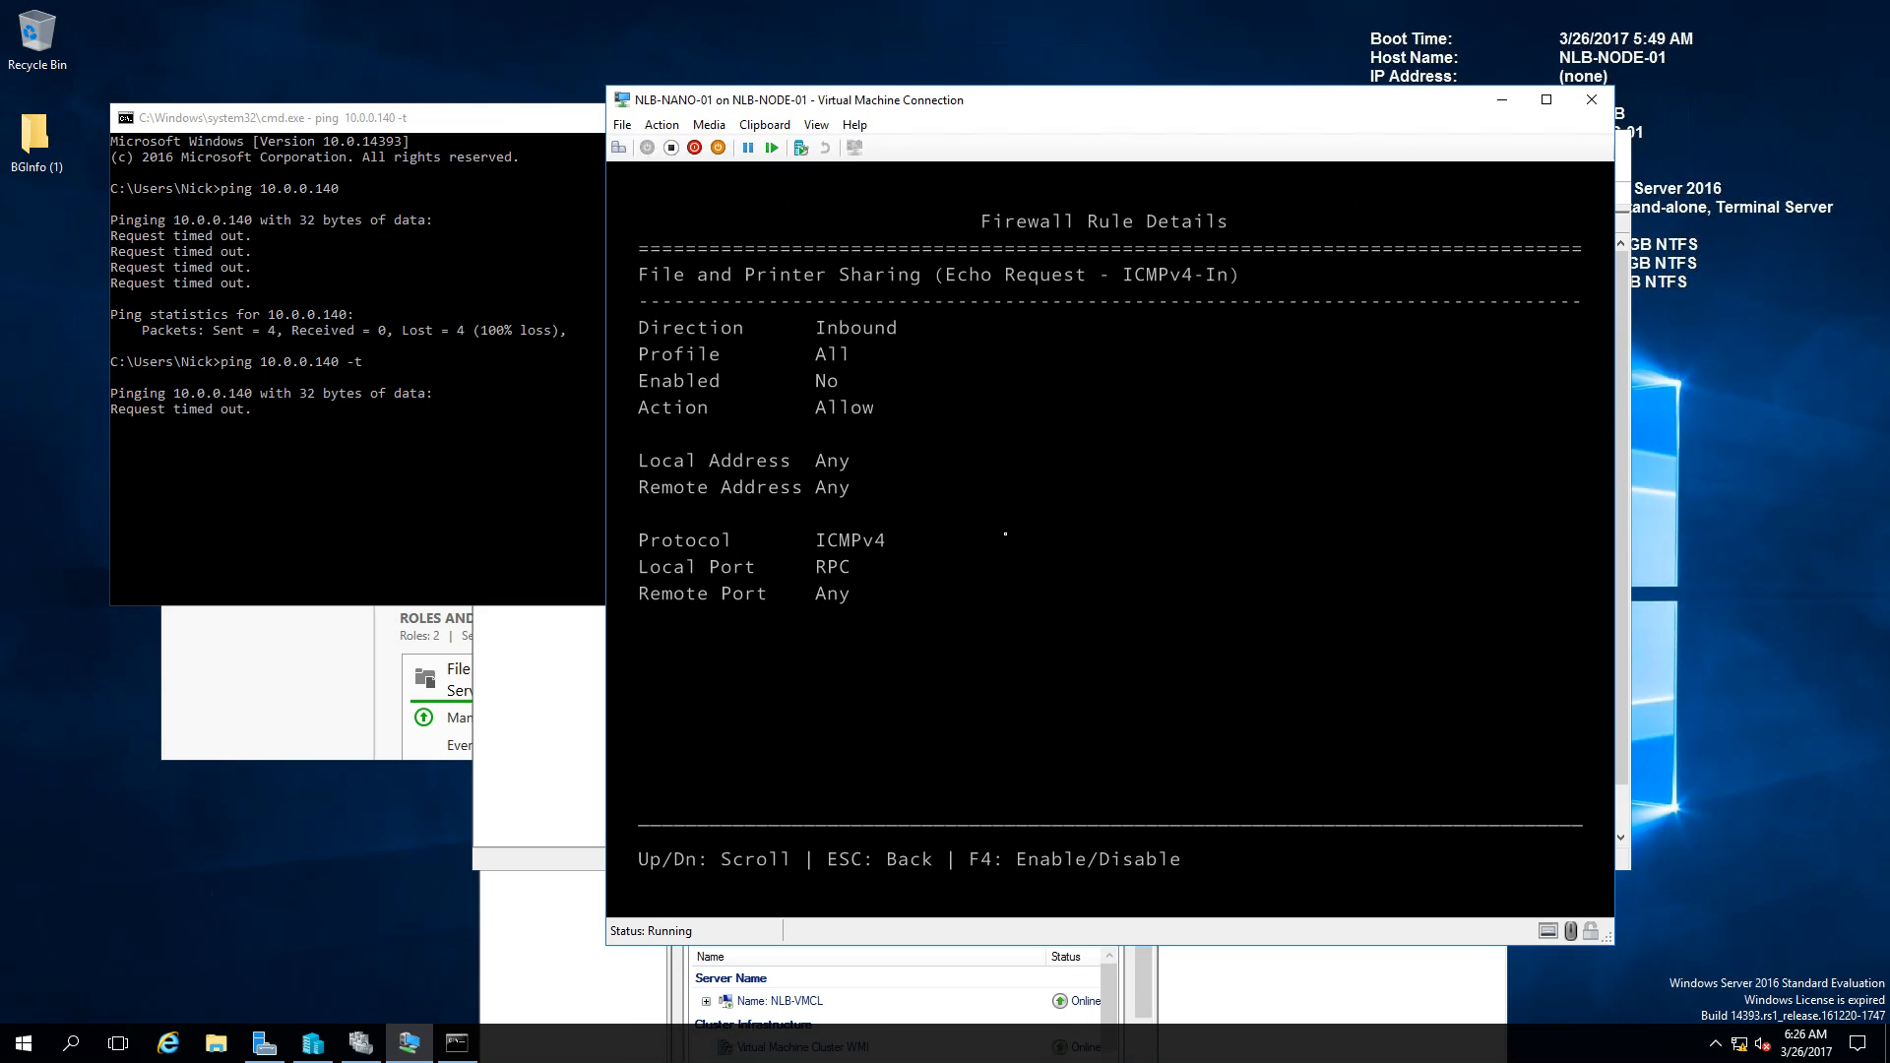
key("F4")
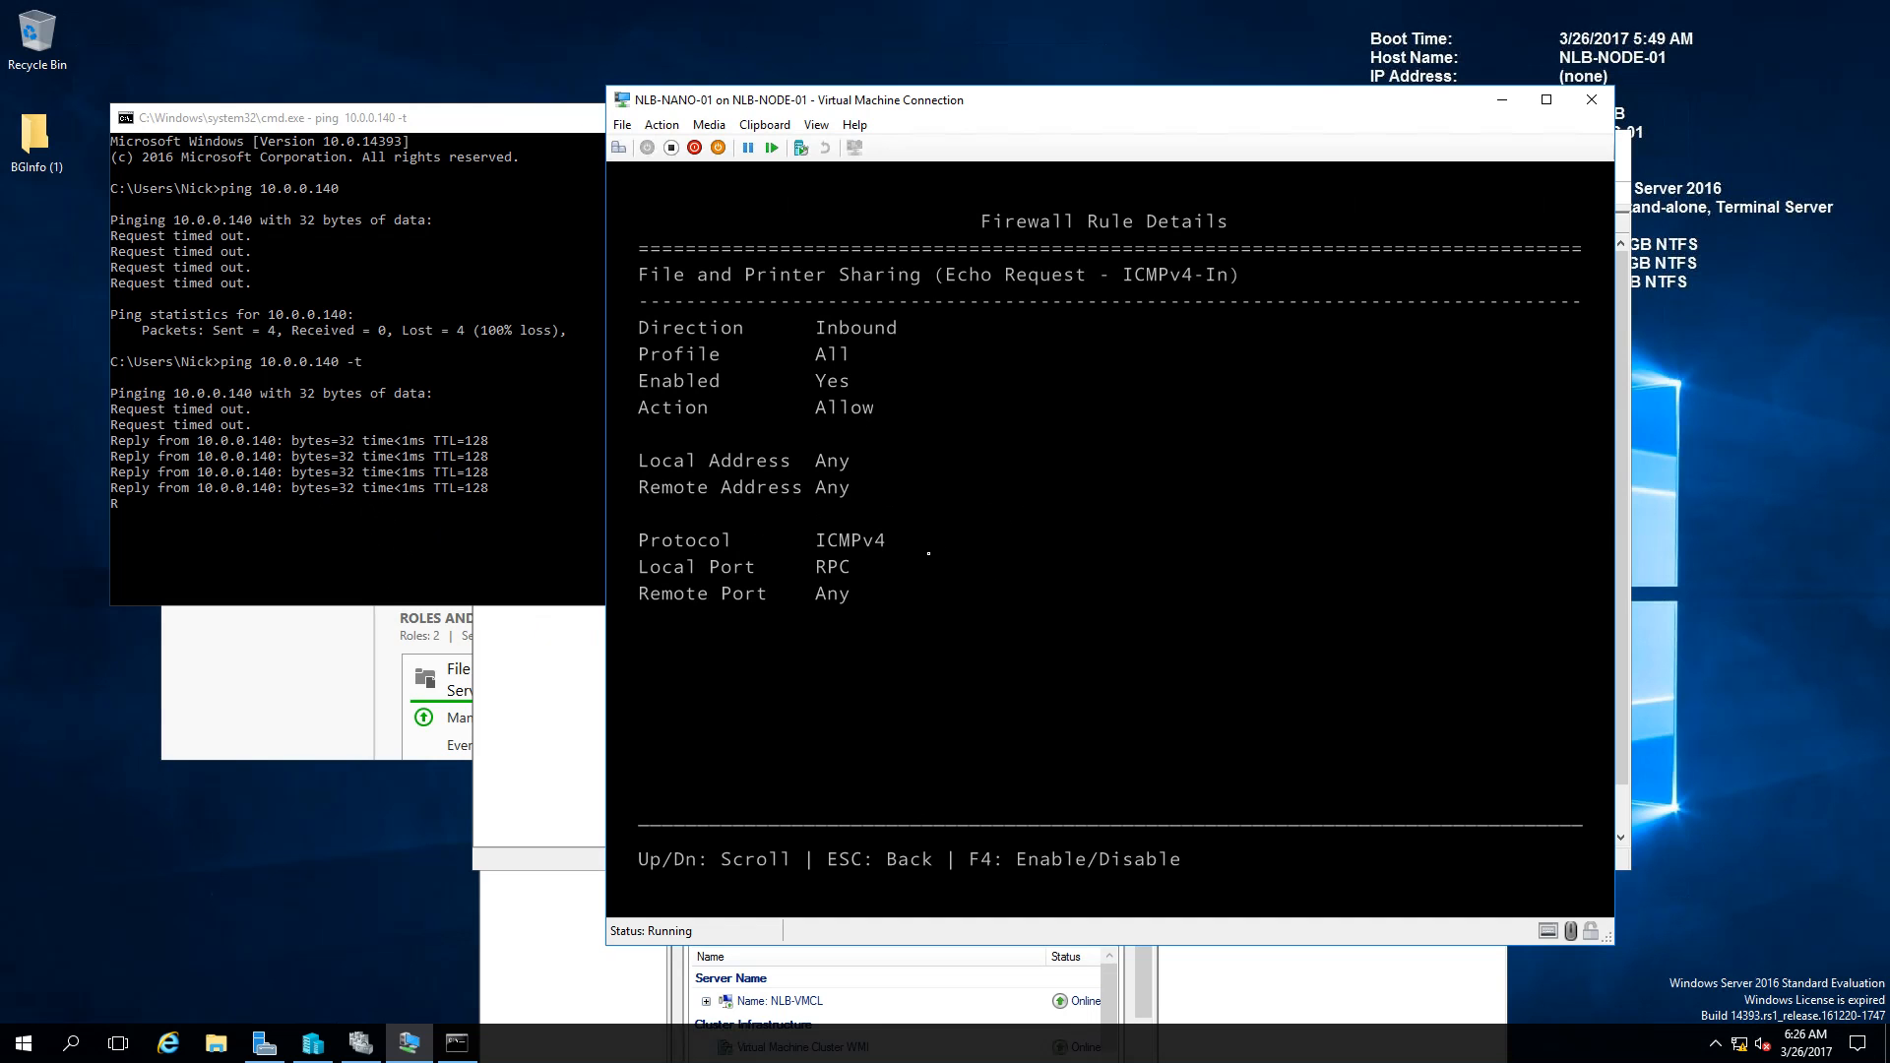
Step: Check the neighbouring ICMPv6 echo rule, then return to the Recovery Console main menu
key("Escape")
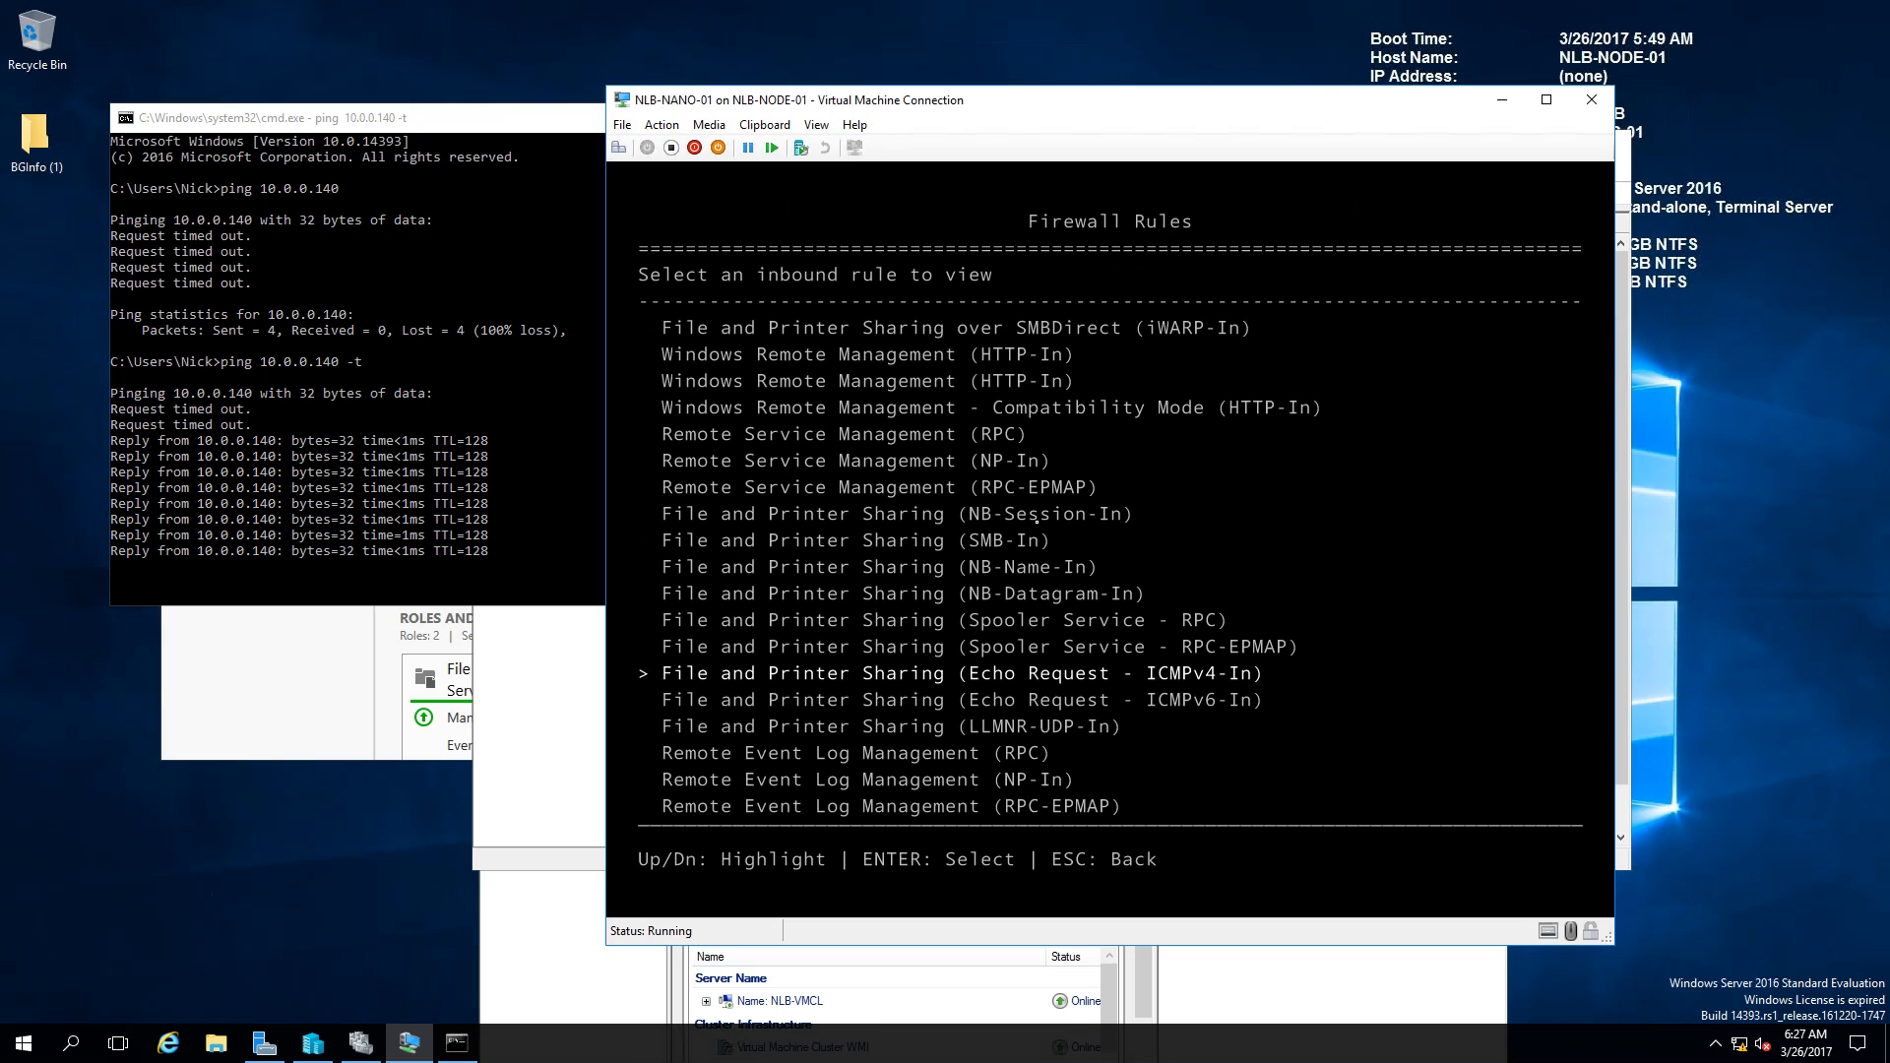
key("Down")
key("Up")
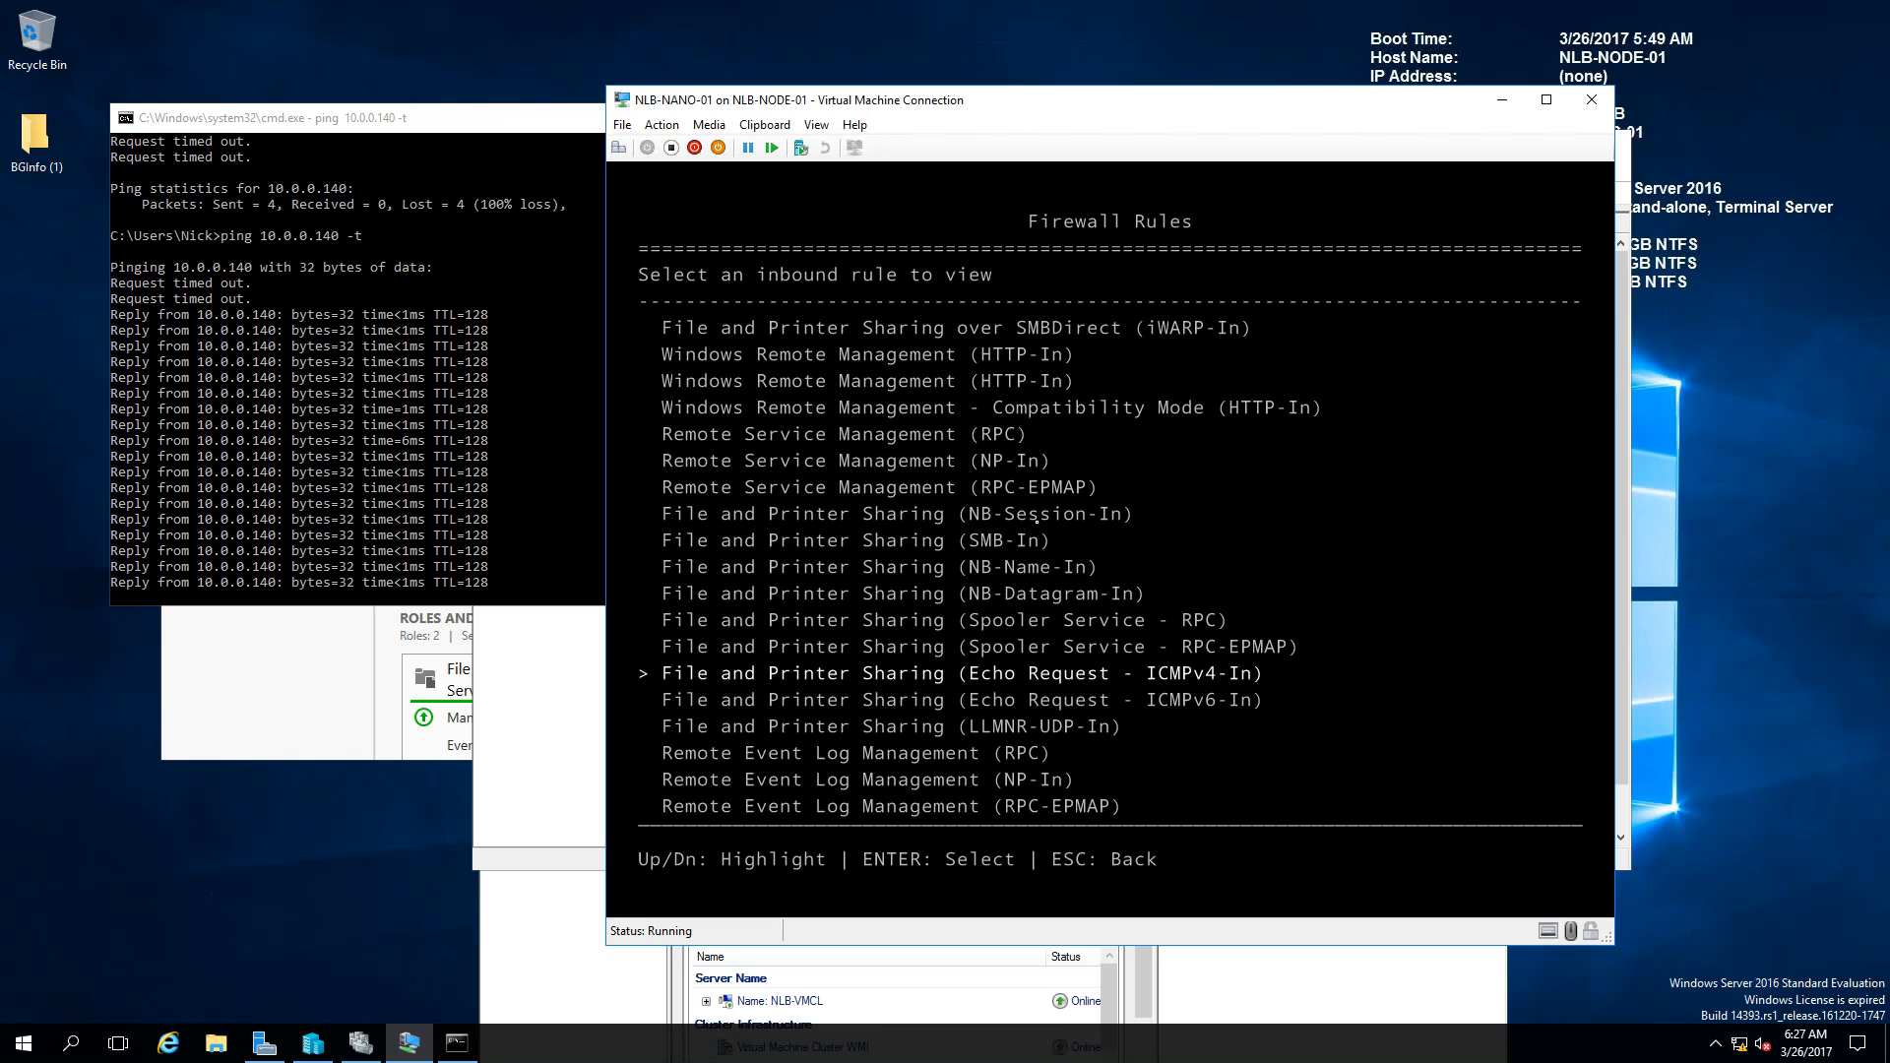
key("Escape")
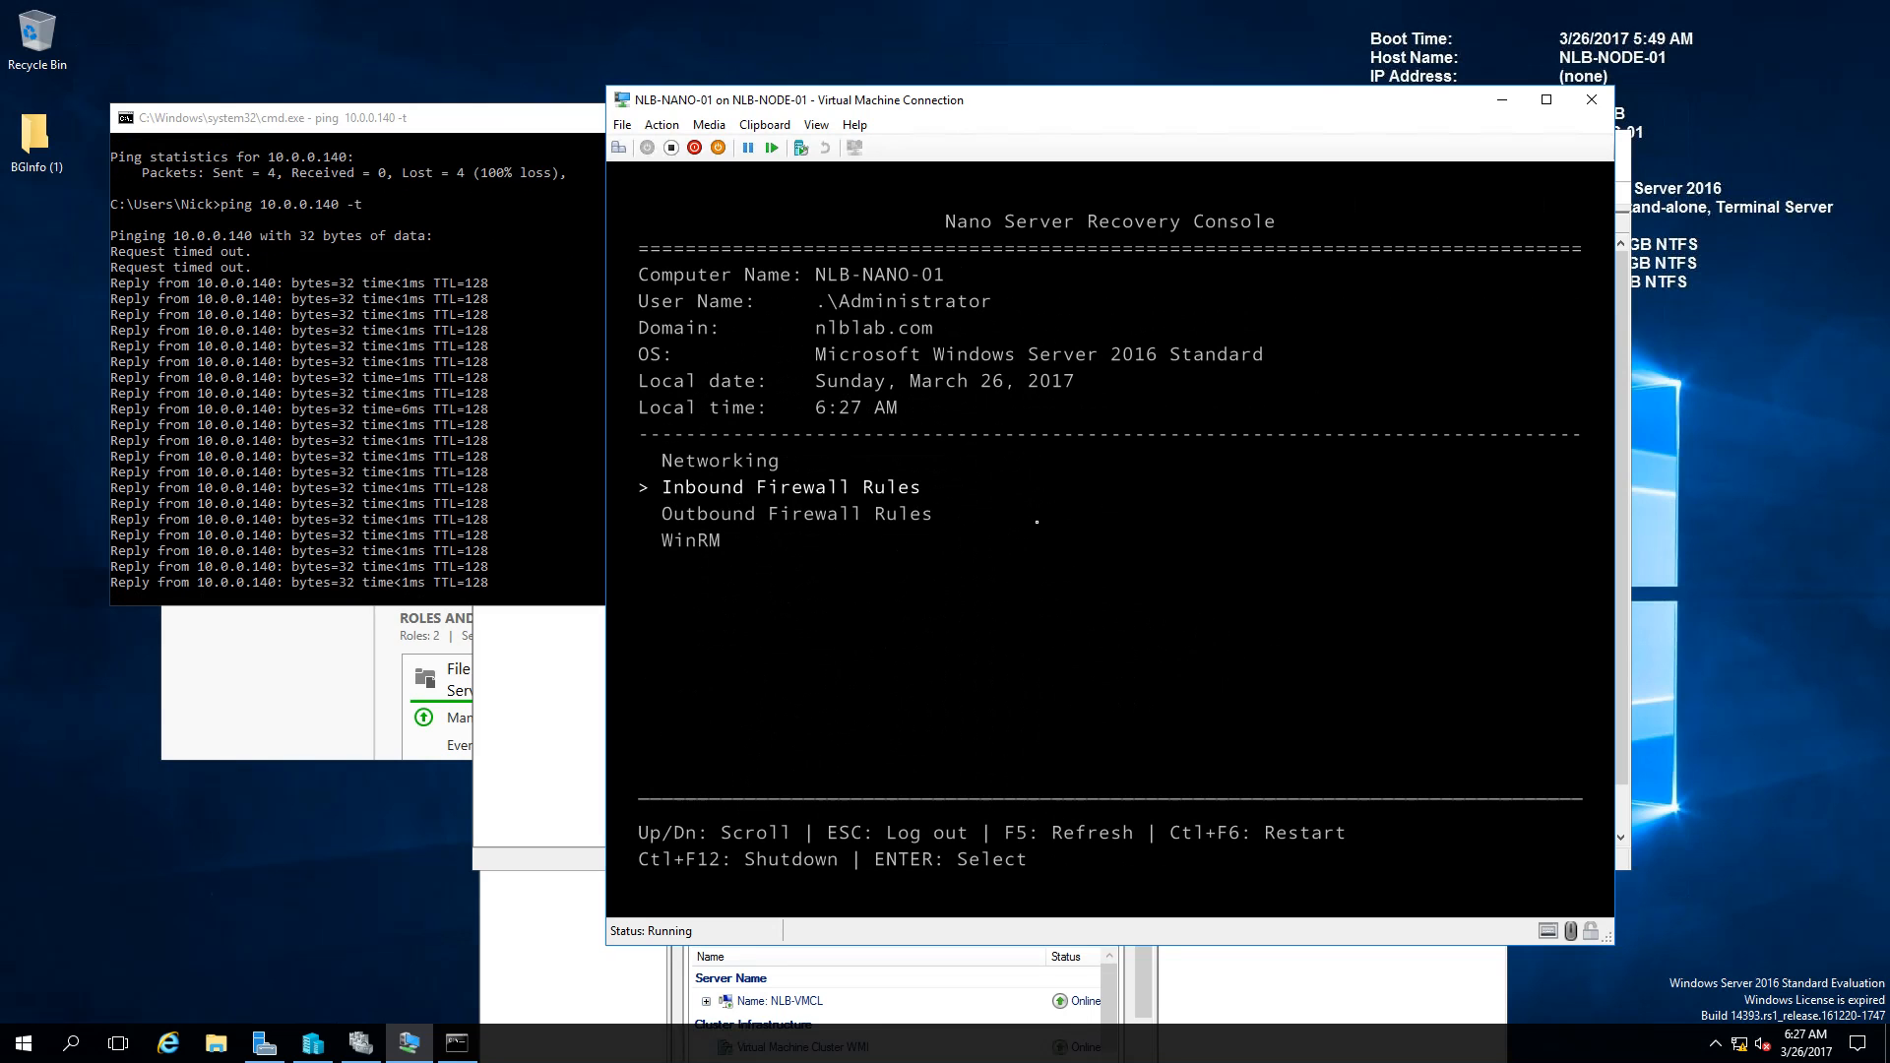
Step: Sign out of the Nano Server Recovery Console, then return to Failover Cluster Manager's NLB-VMCL summary
key("Escape")
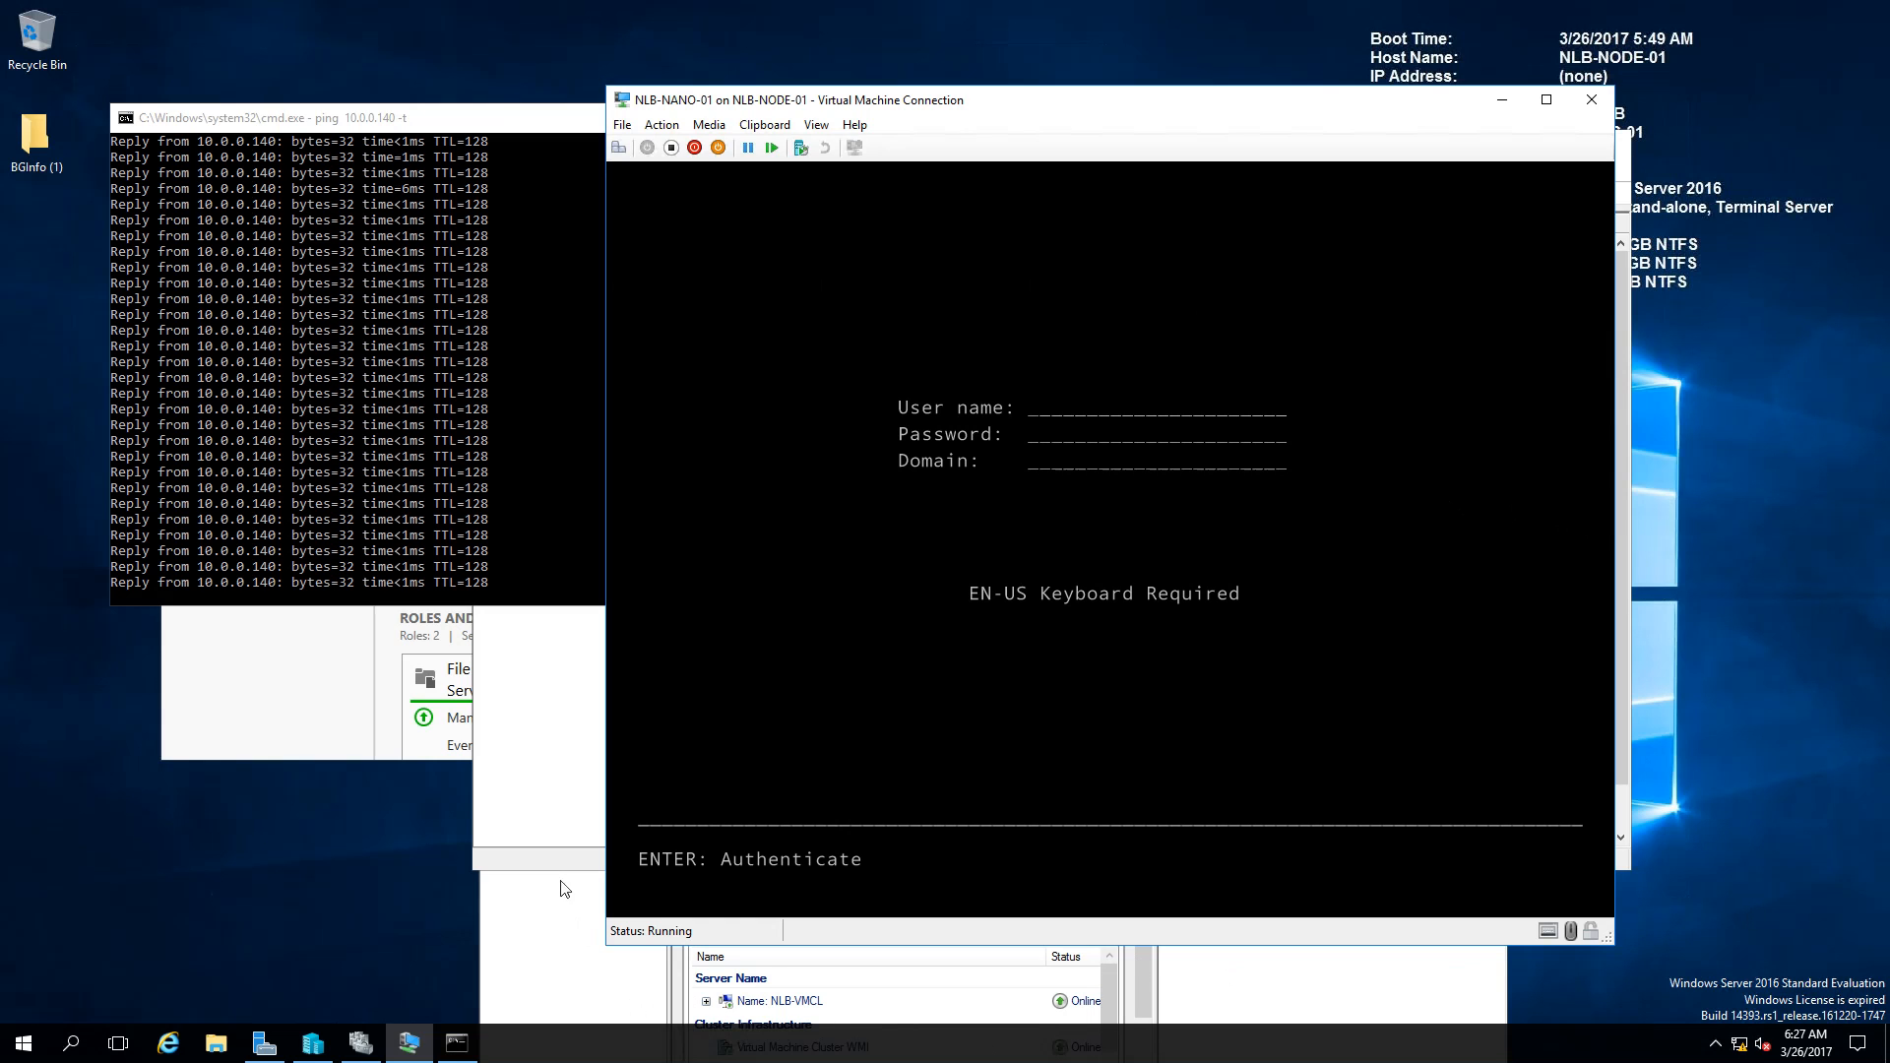
left_click(546, 803)
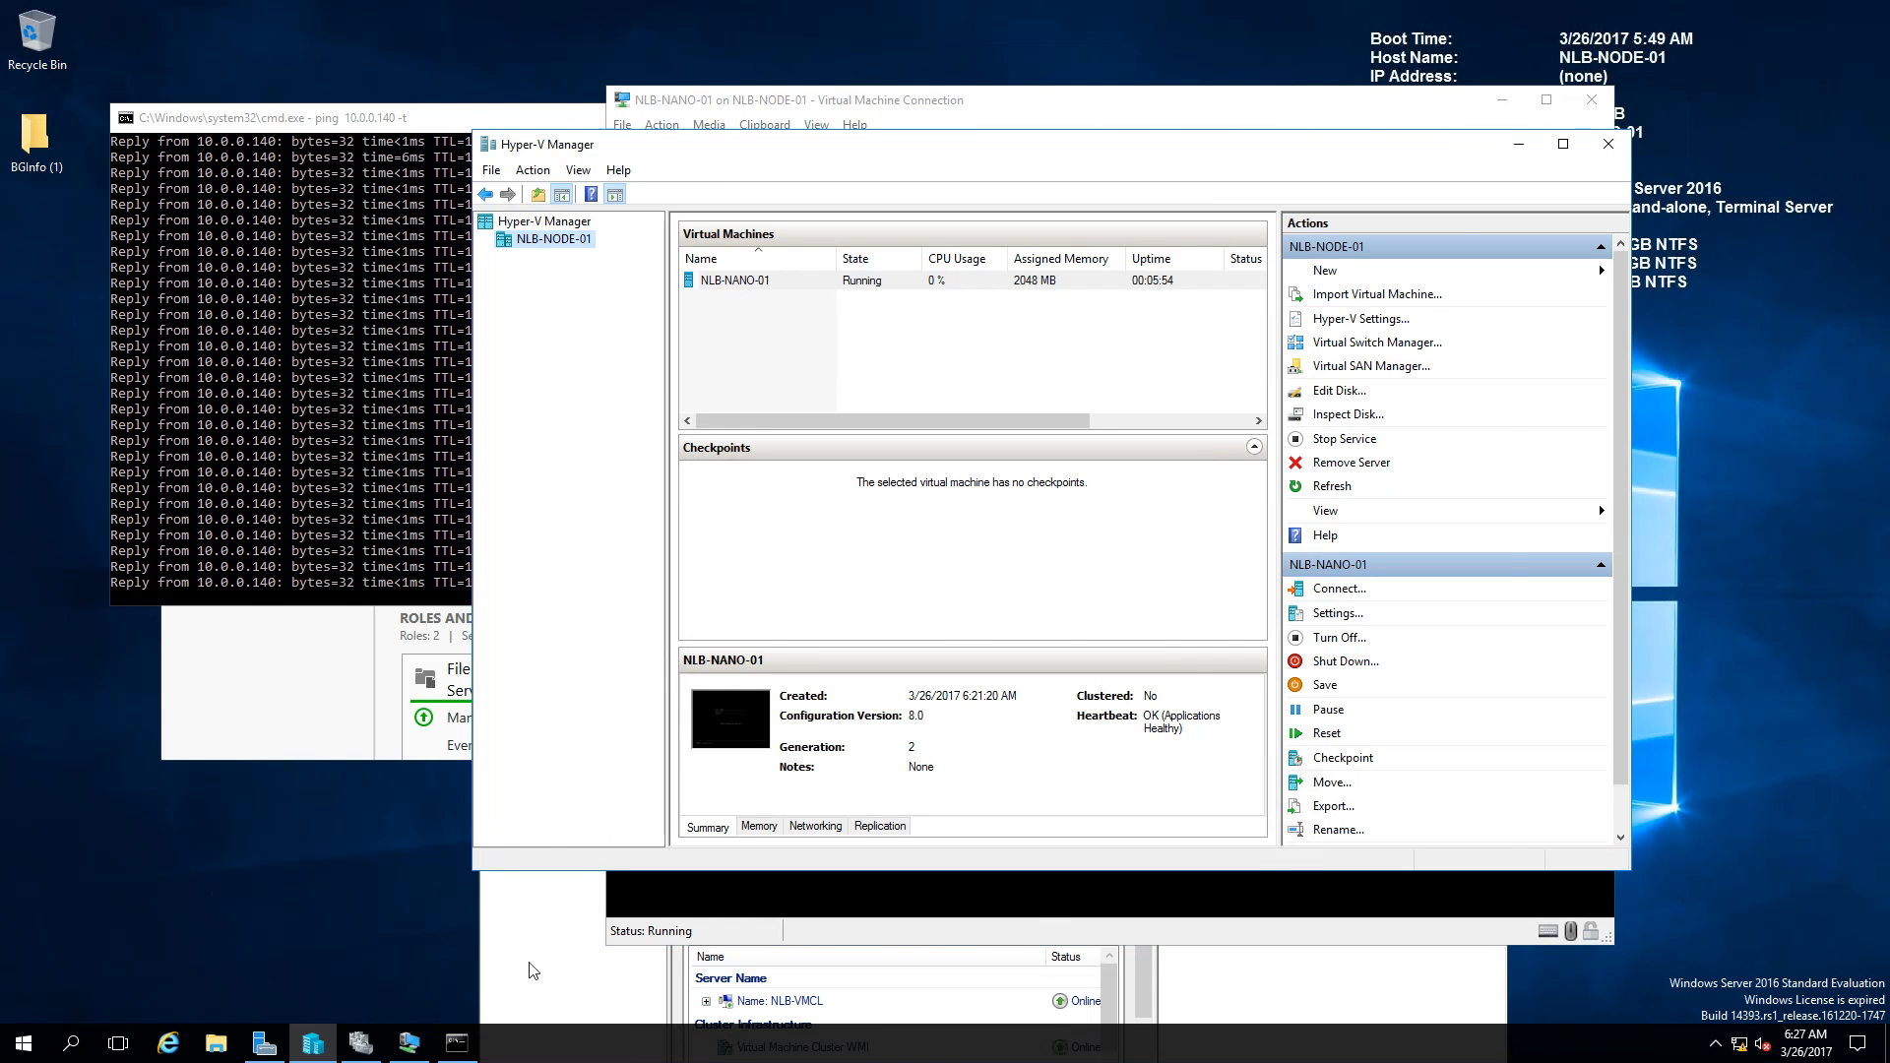
left_click(361, 1042)
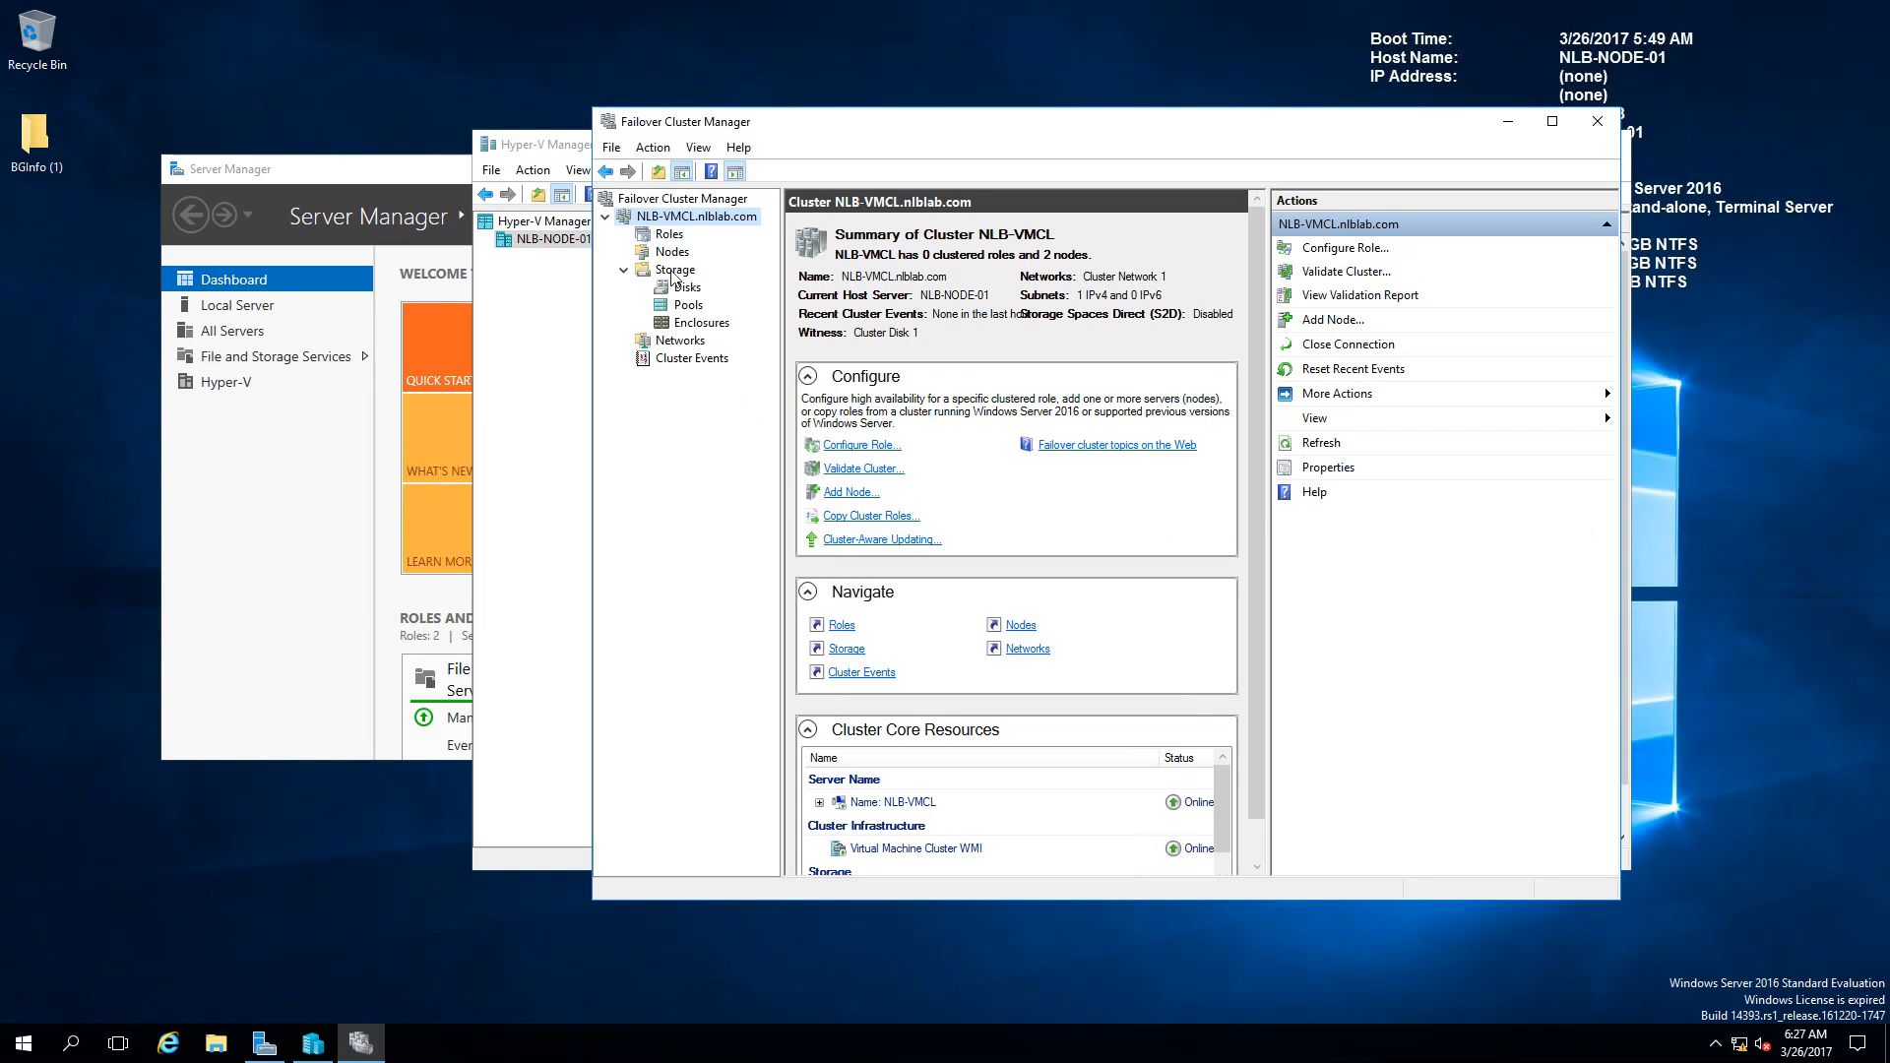
Step: Make NLB-NANO-01 highly available as a Virtual Machine role using the Configure Role wizard
left_click(669, 236)
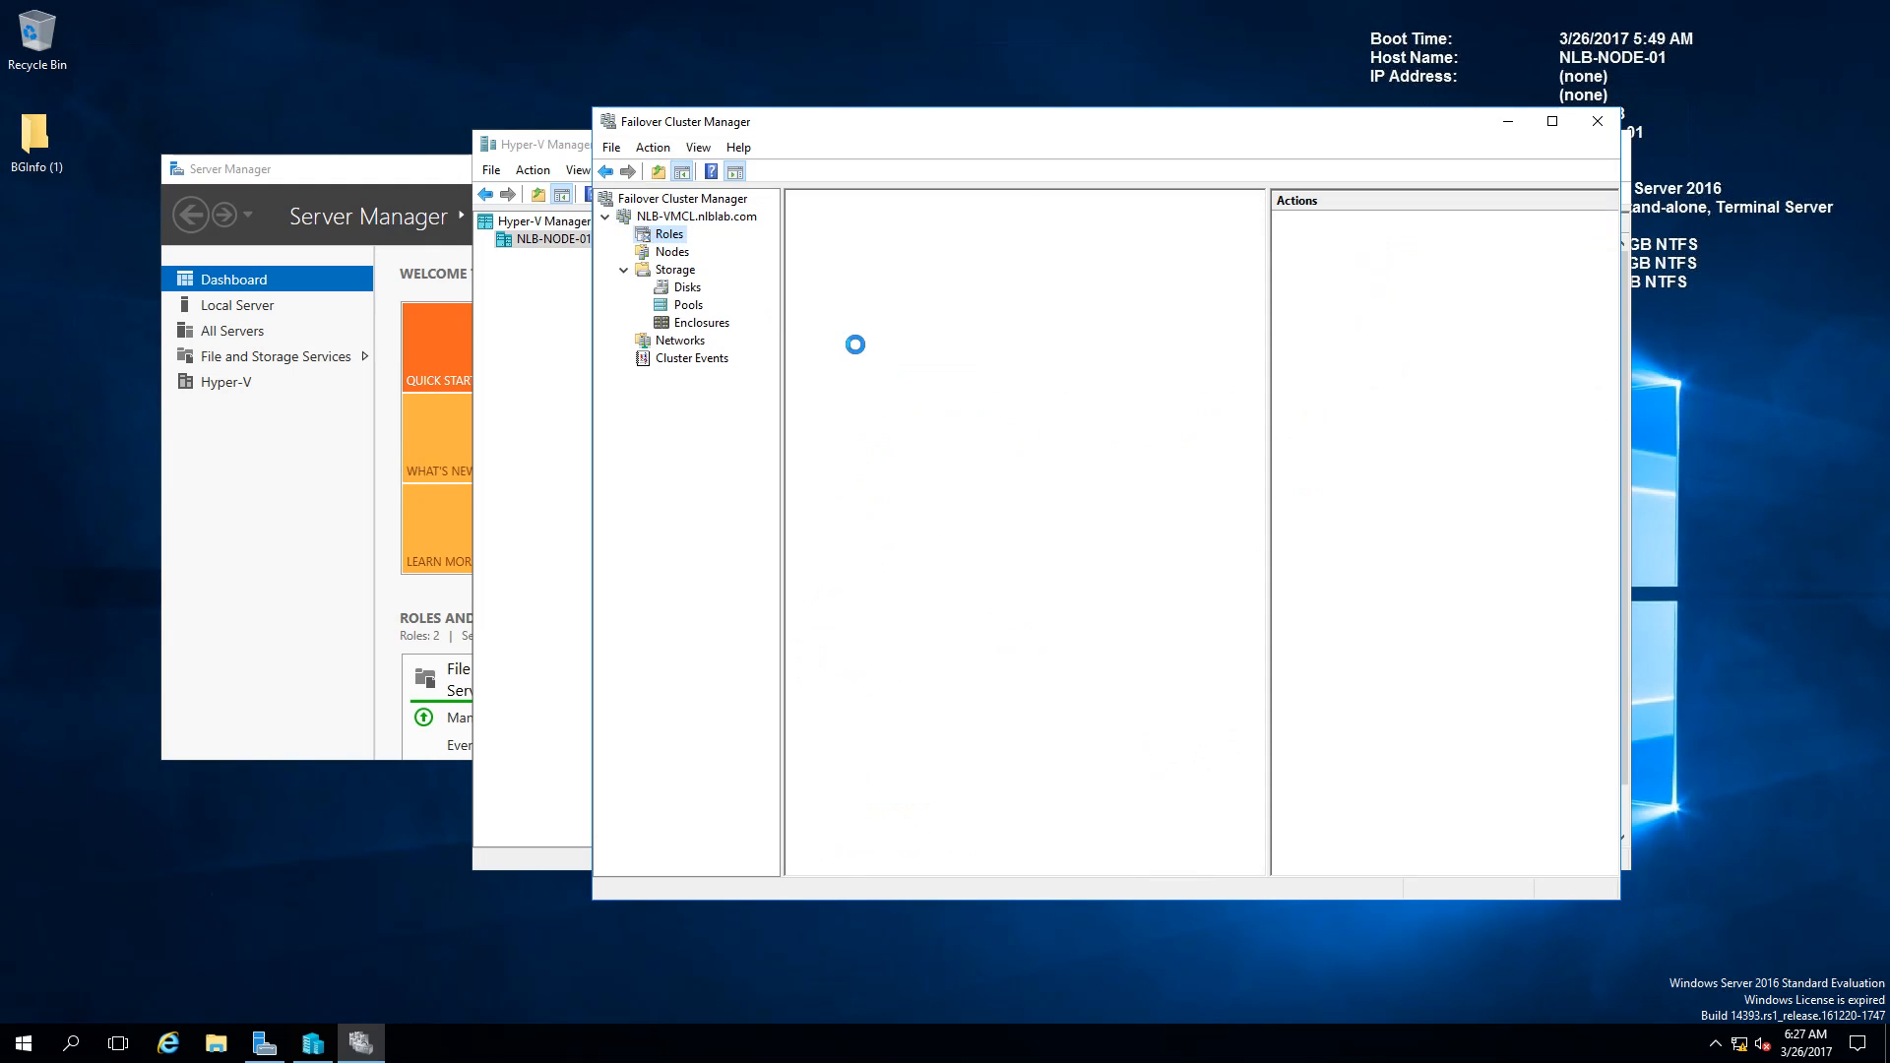
right_click(671, 239)
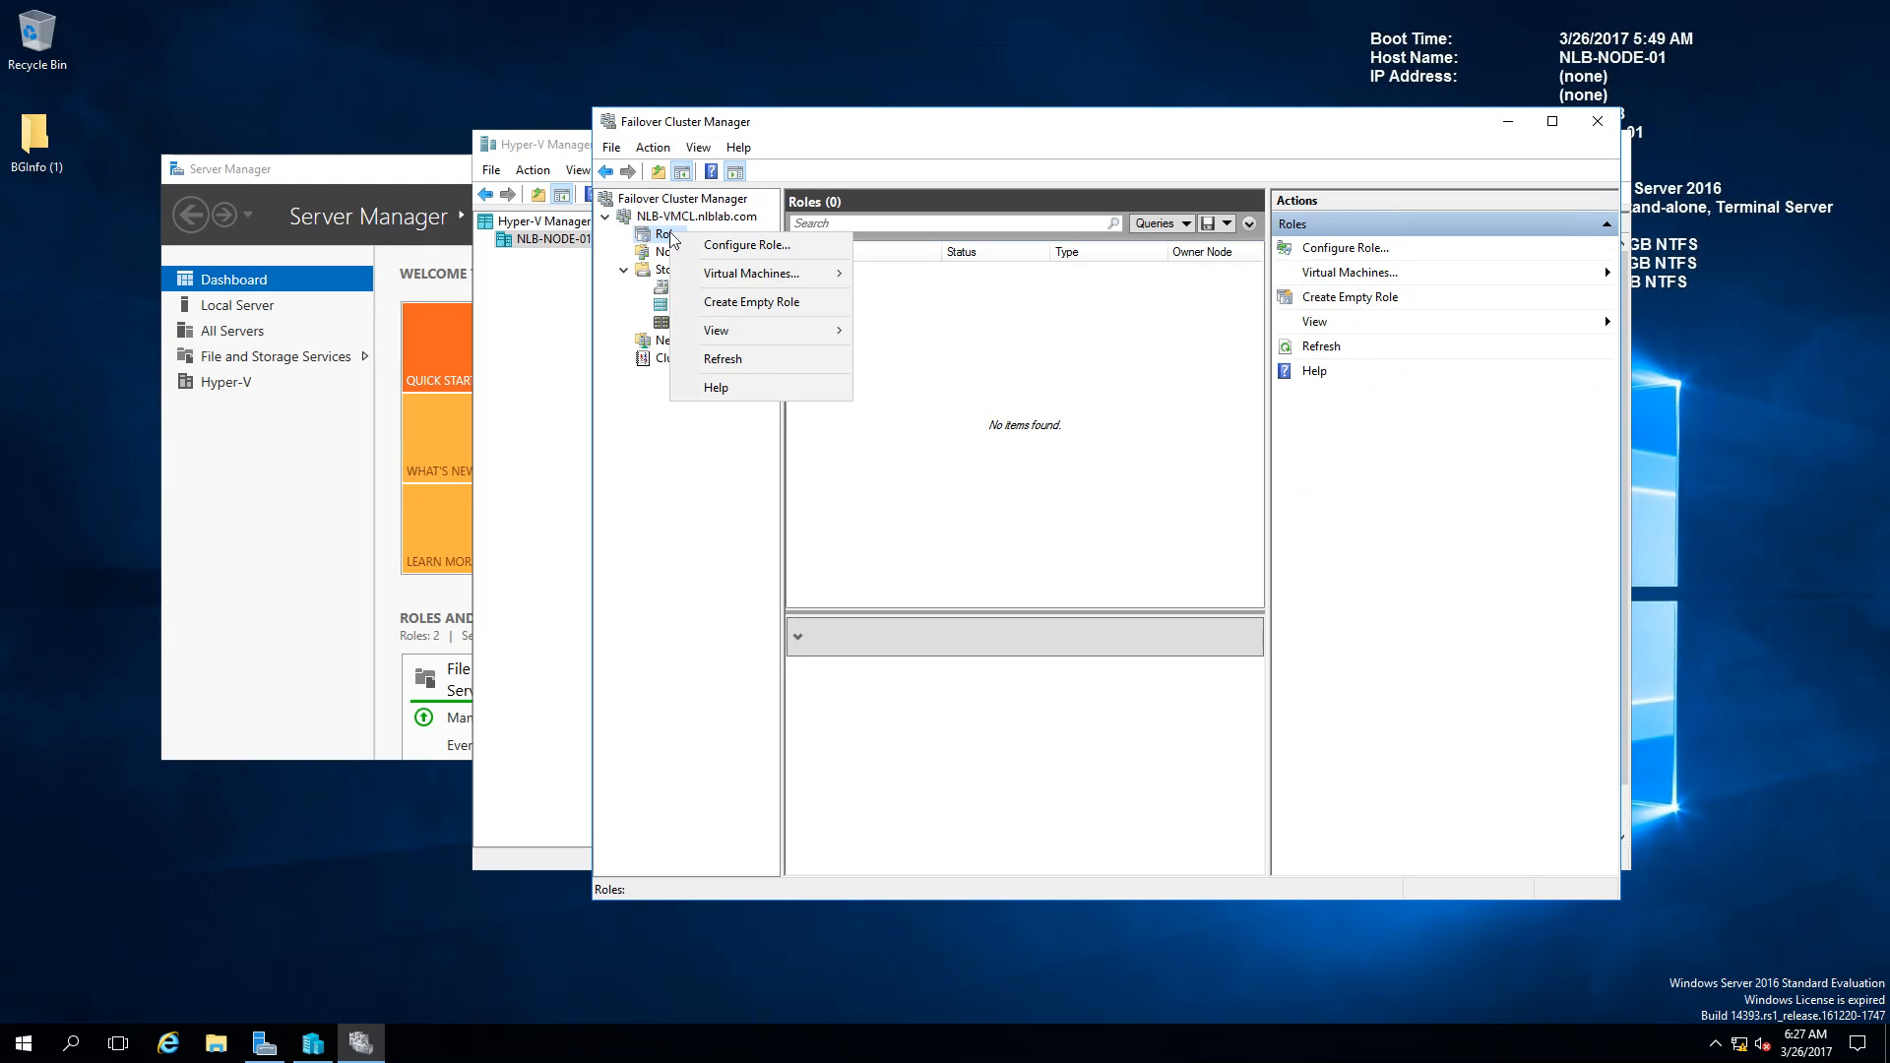
left_click(733, 245)
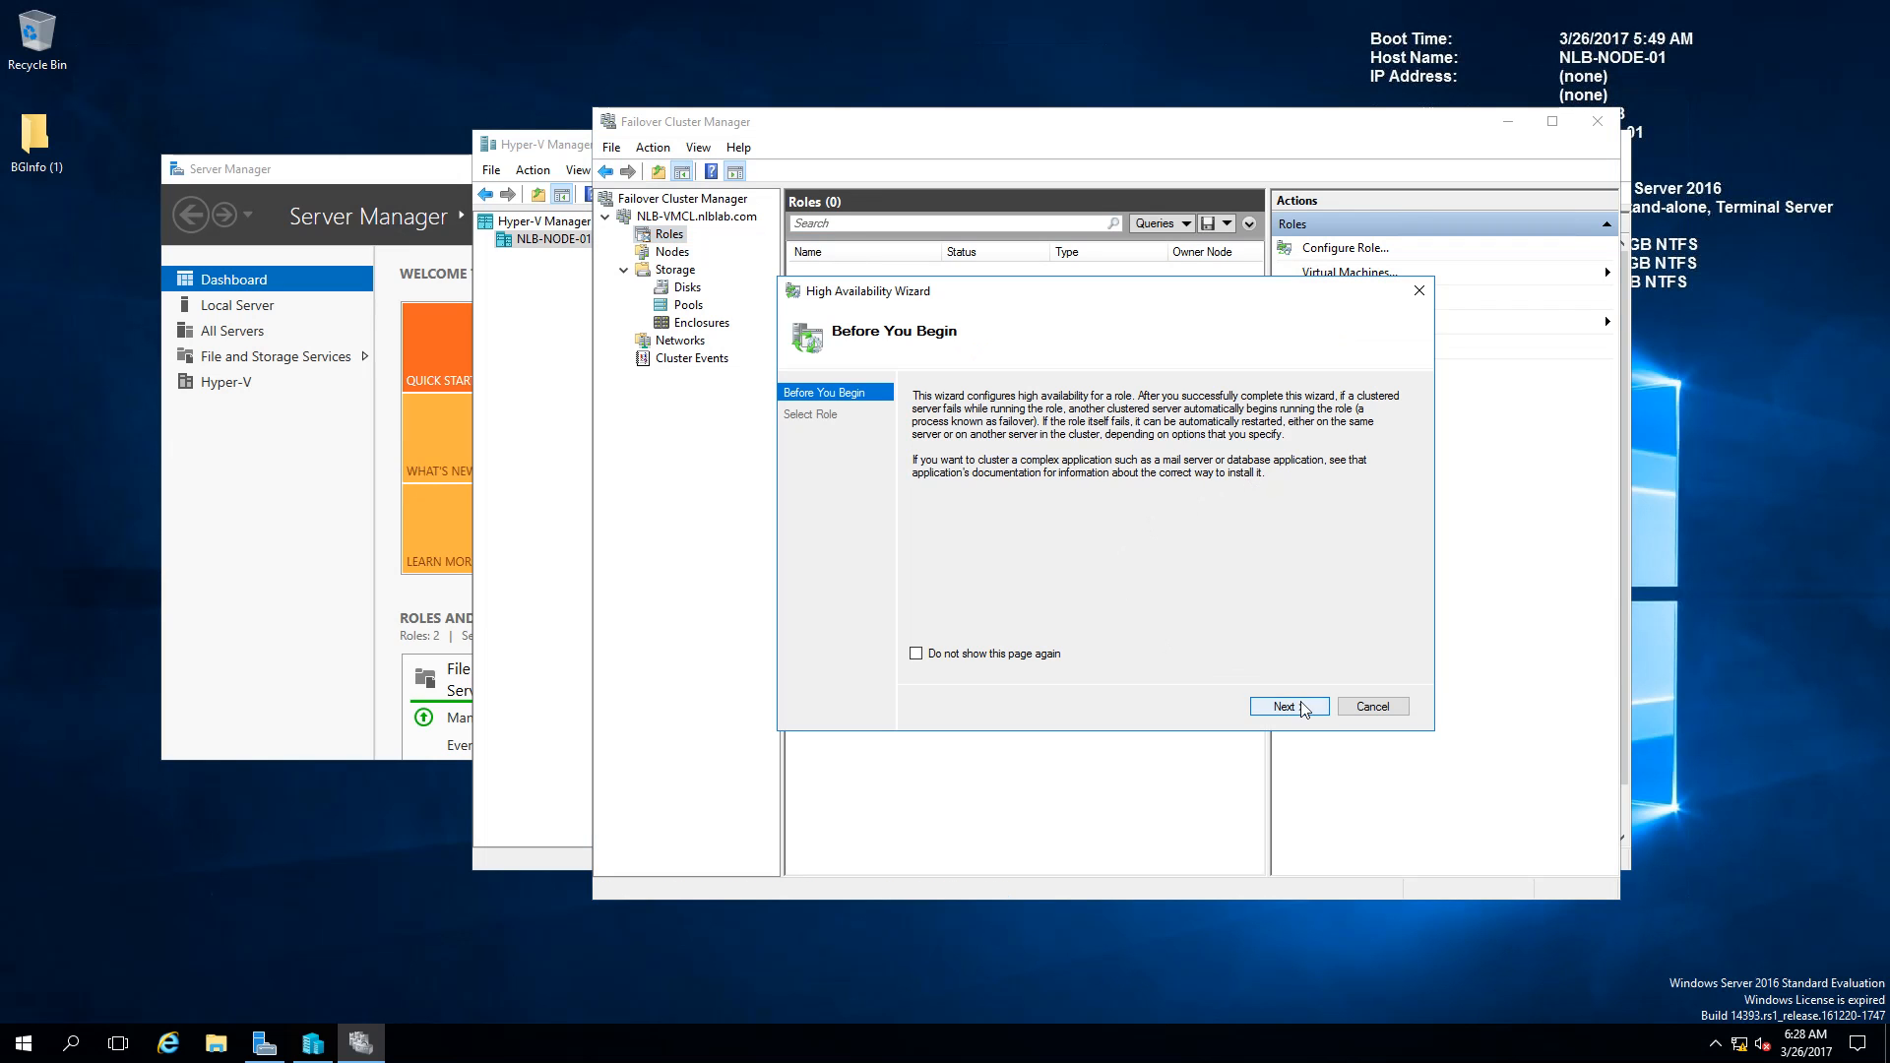
left_click(1299, 706)
left_click_drag(1202, 500, 1218, 553)
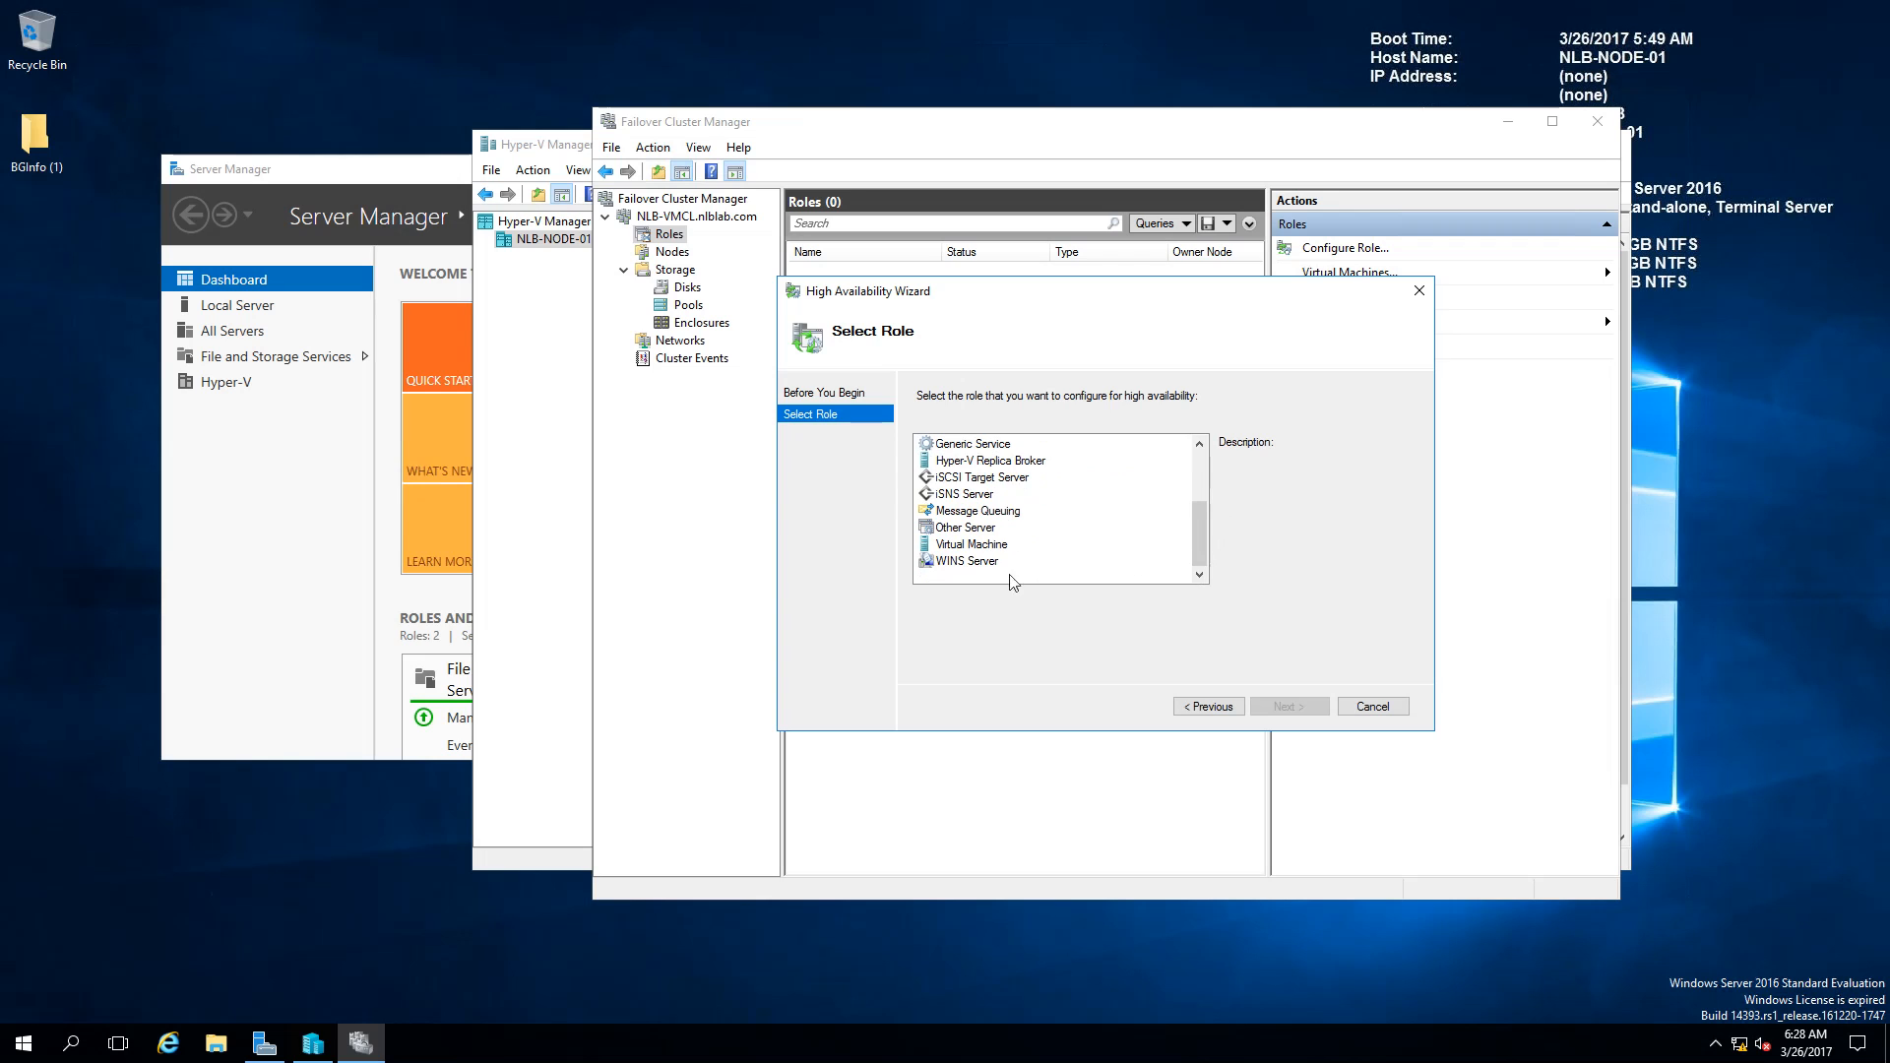
left_click(966, 544)
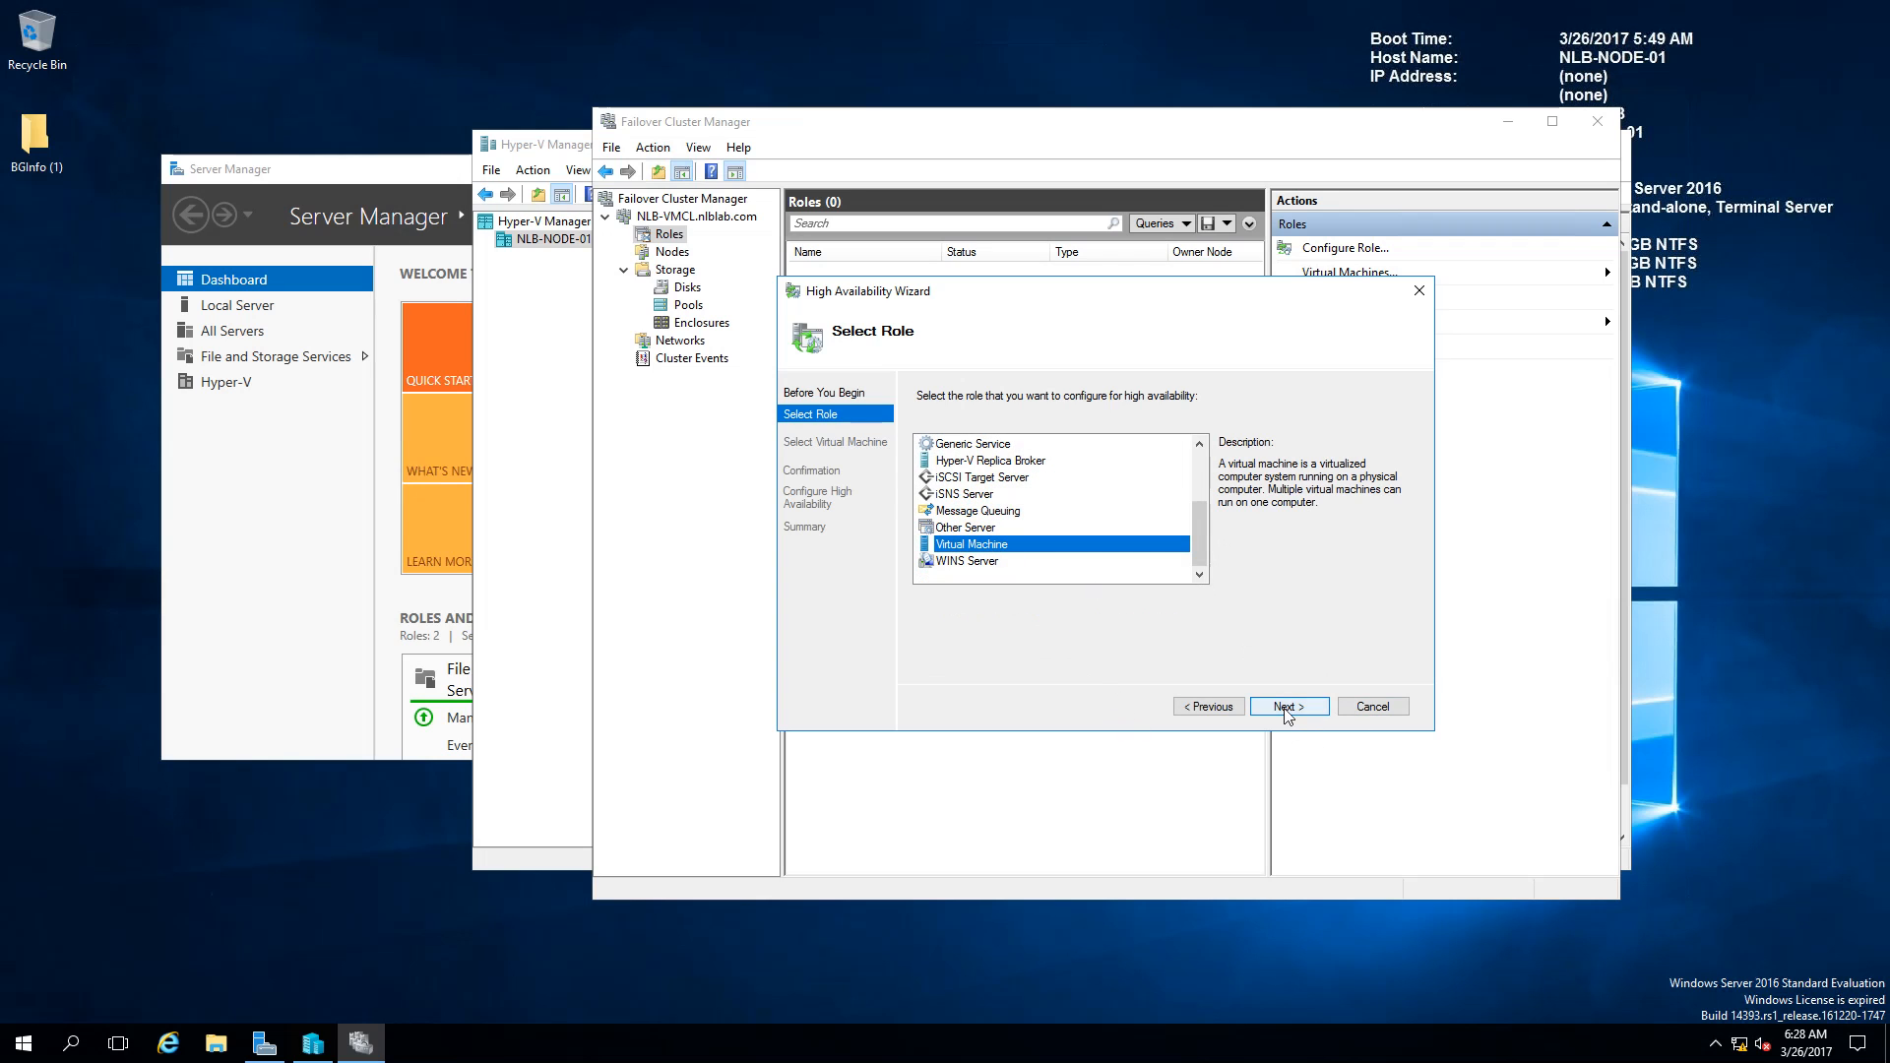
left_click(1287, 707)
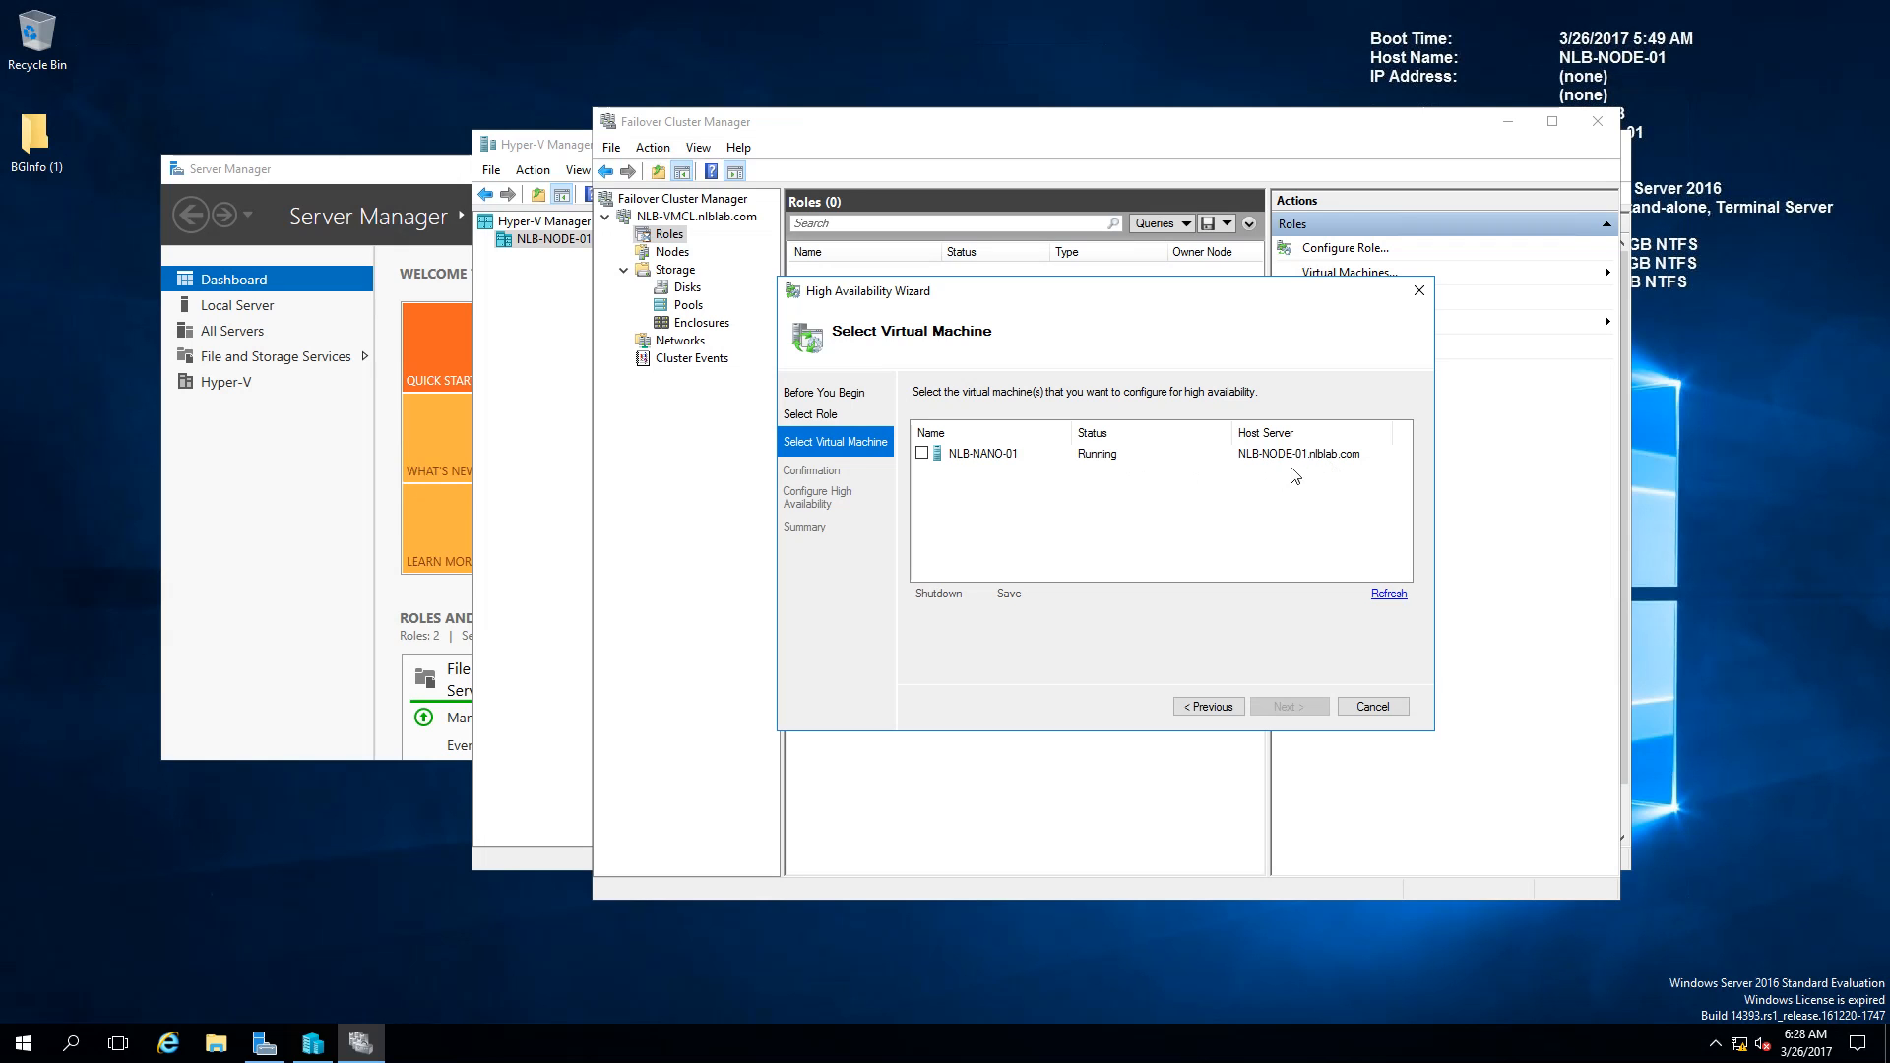
left_click(922, 453)
left_click(1285, 707)
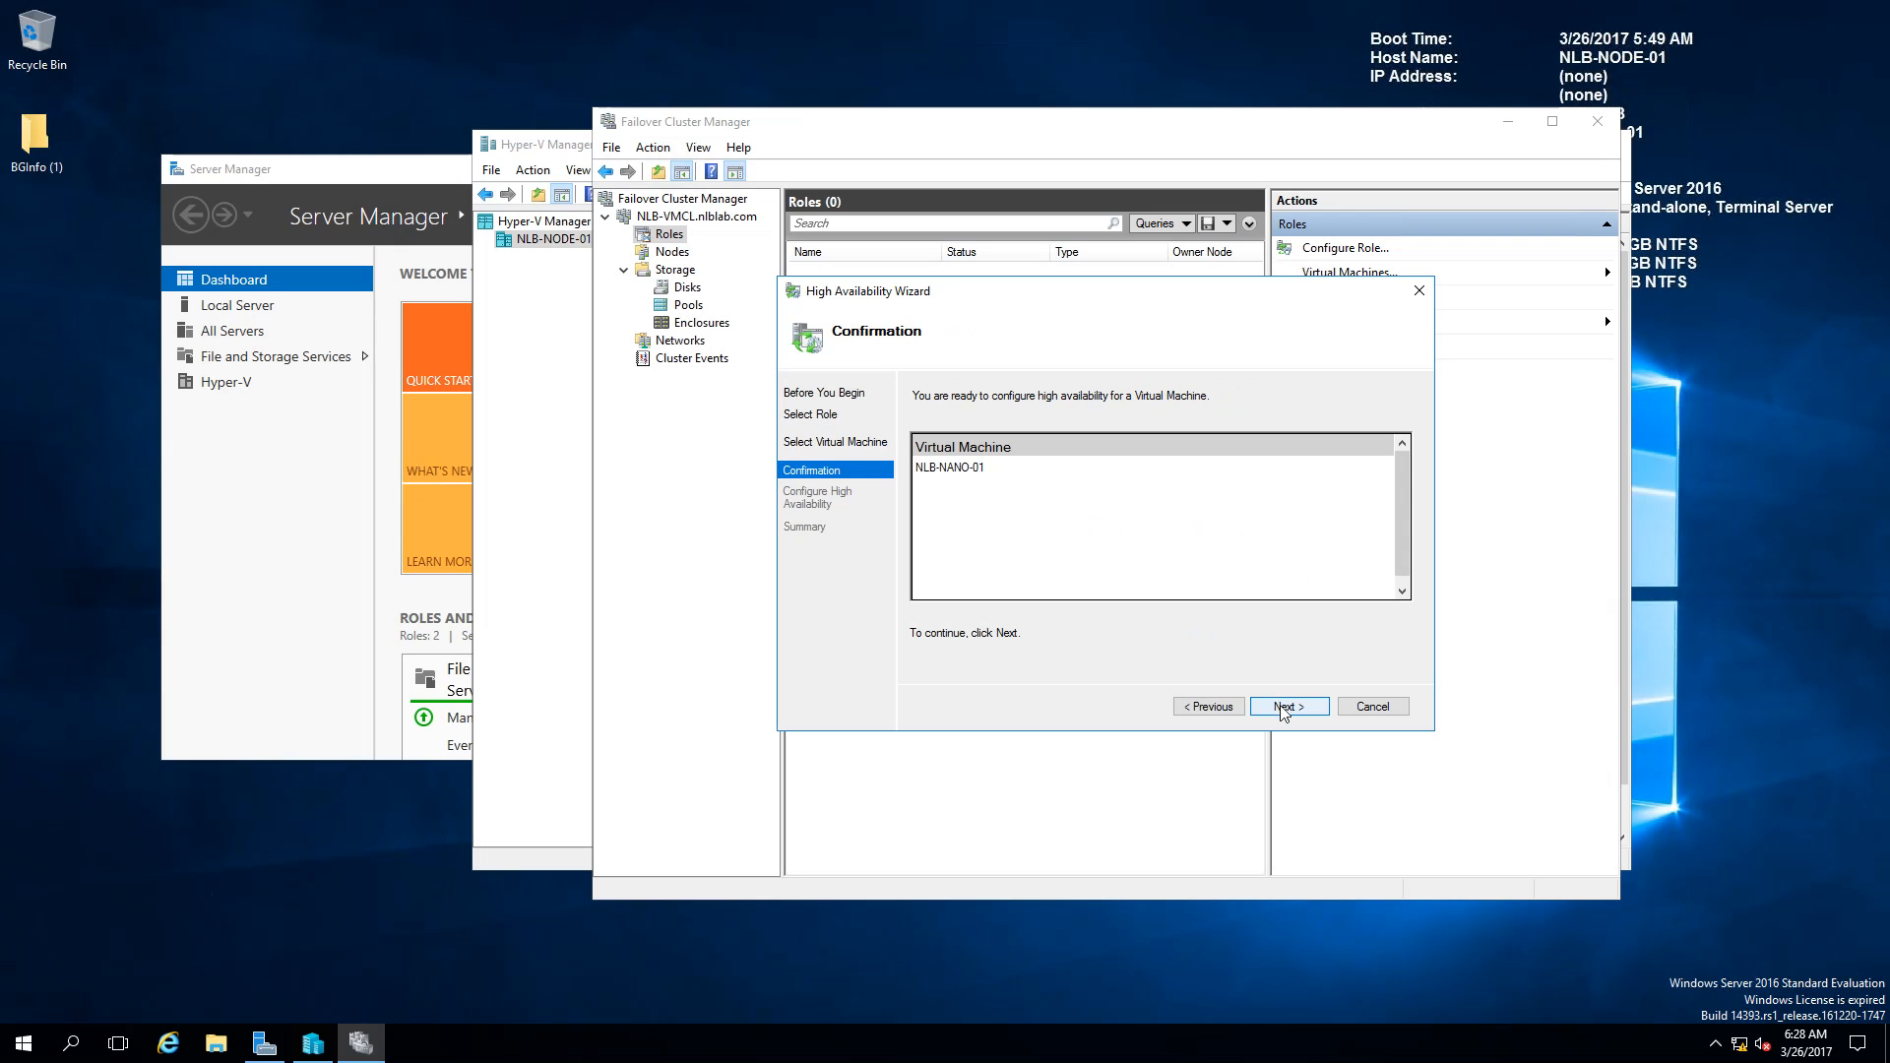
left_click(1285, 707)
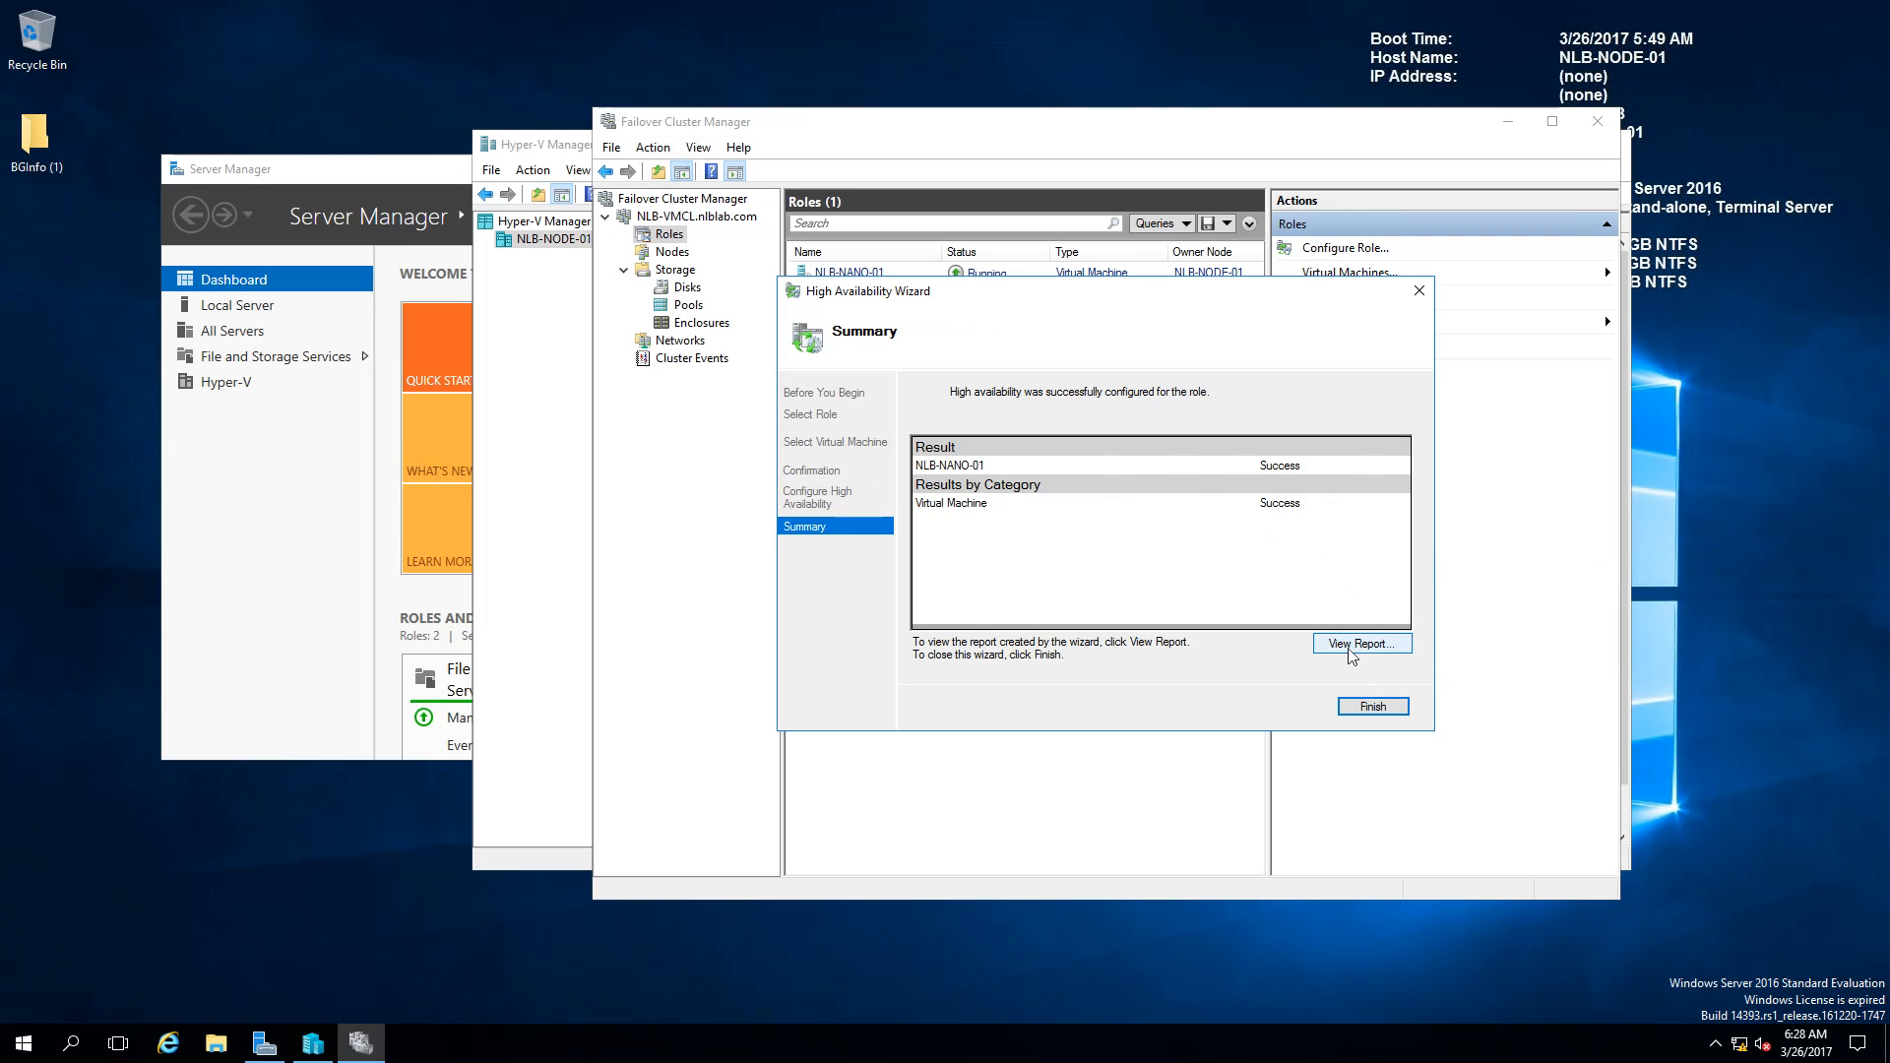
left_click(1386, 714)
left_click(866, 275)
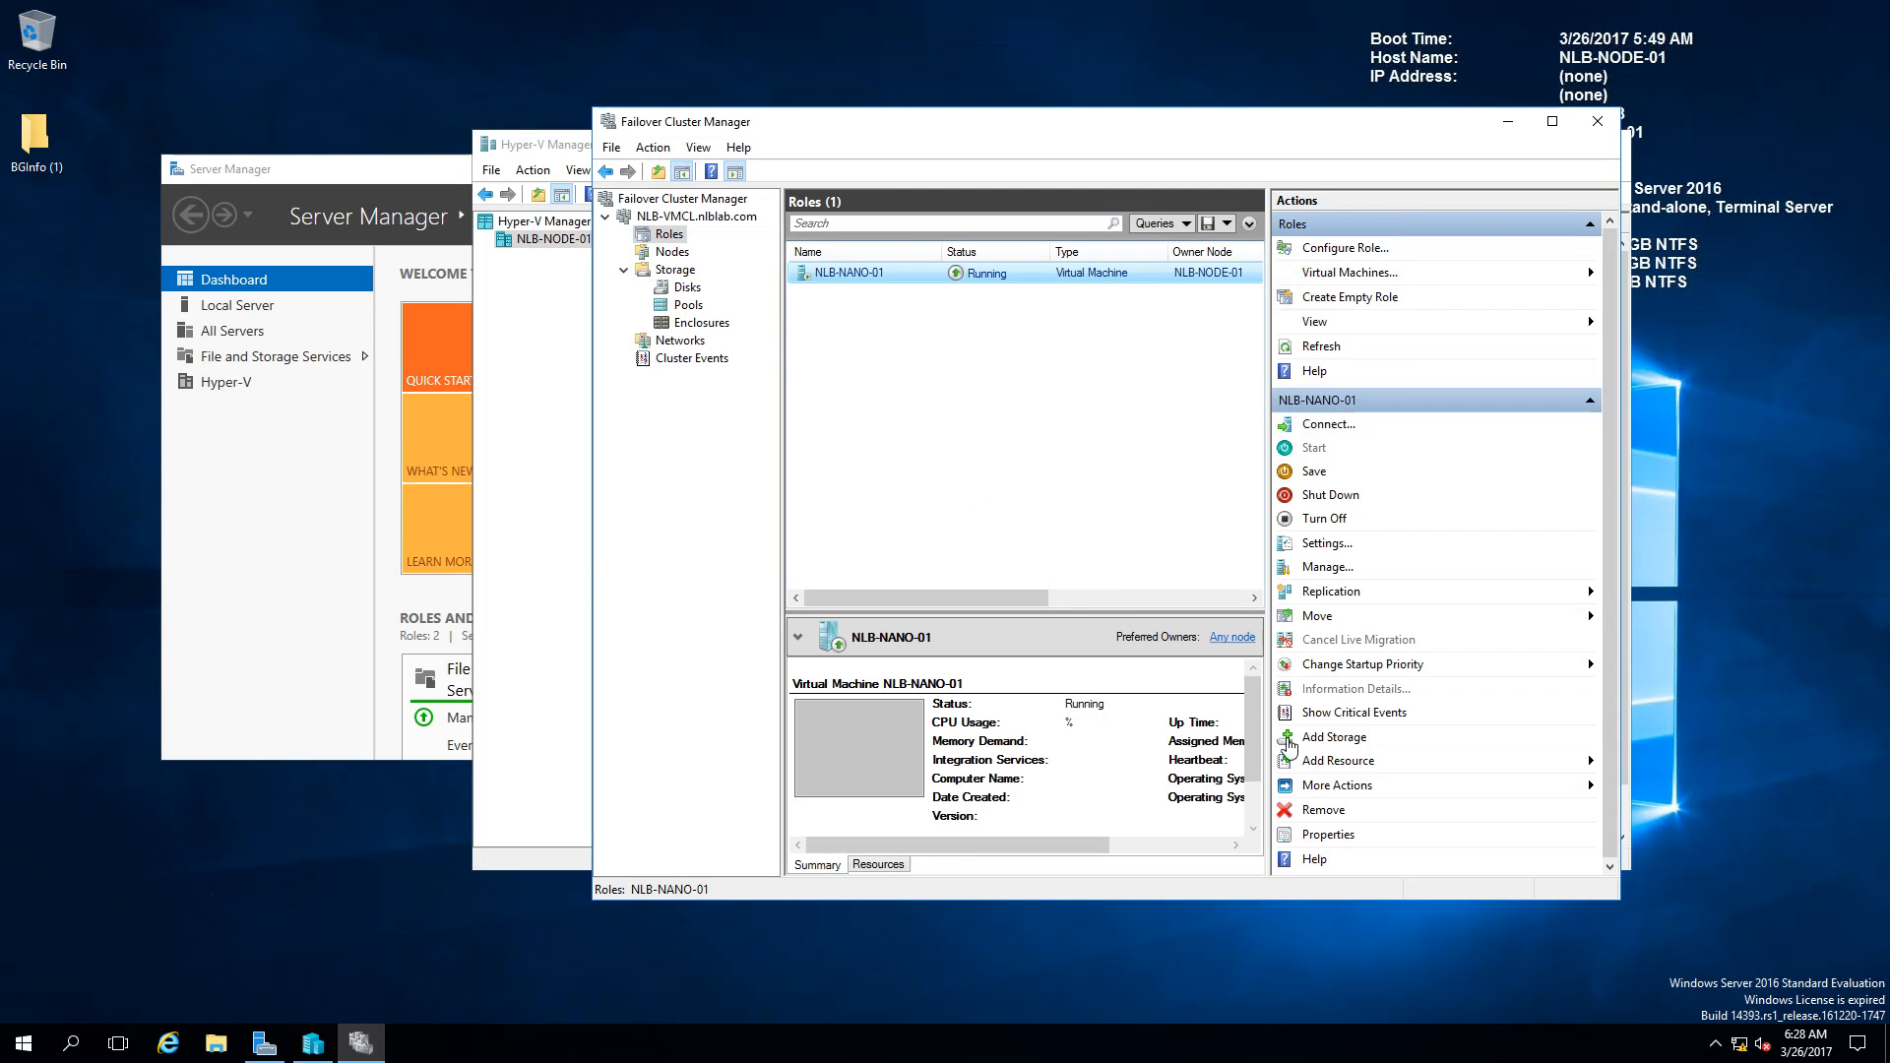
left_click(1552, 121)
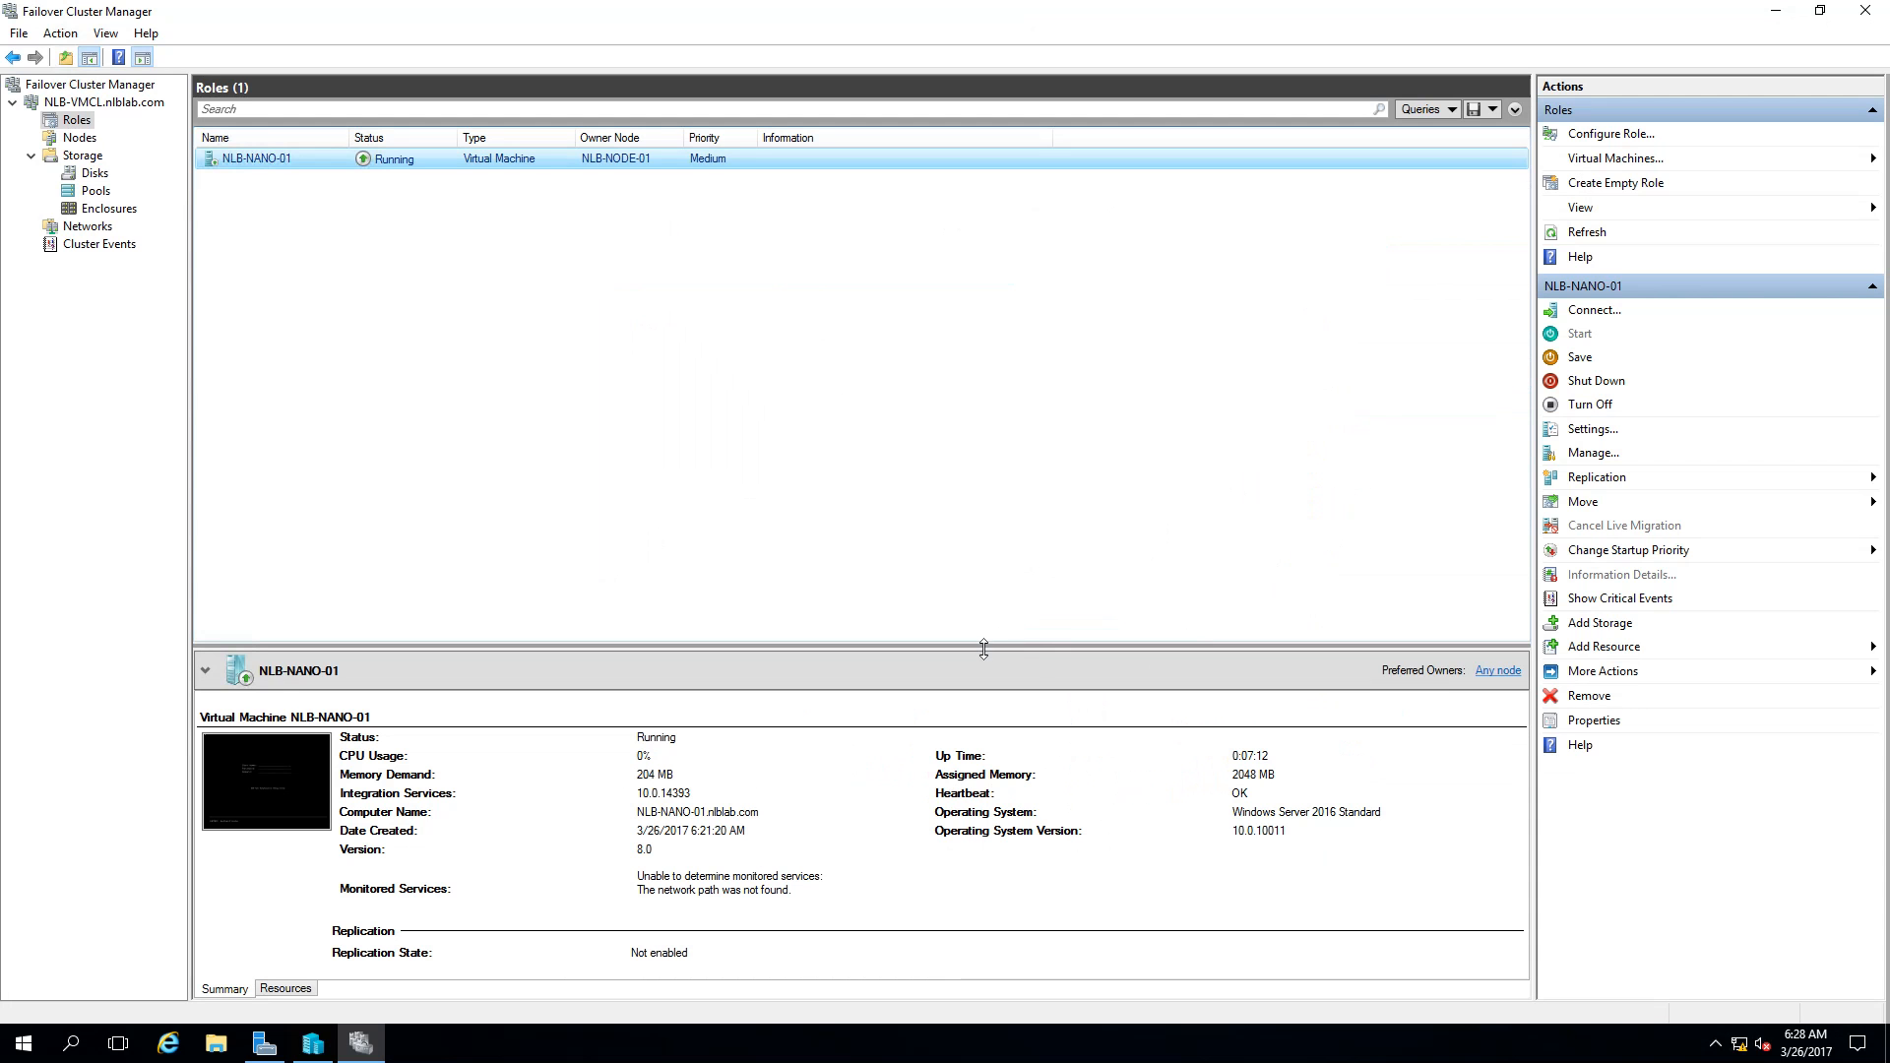
left_click_drag(977, 644, 1023, 431)
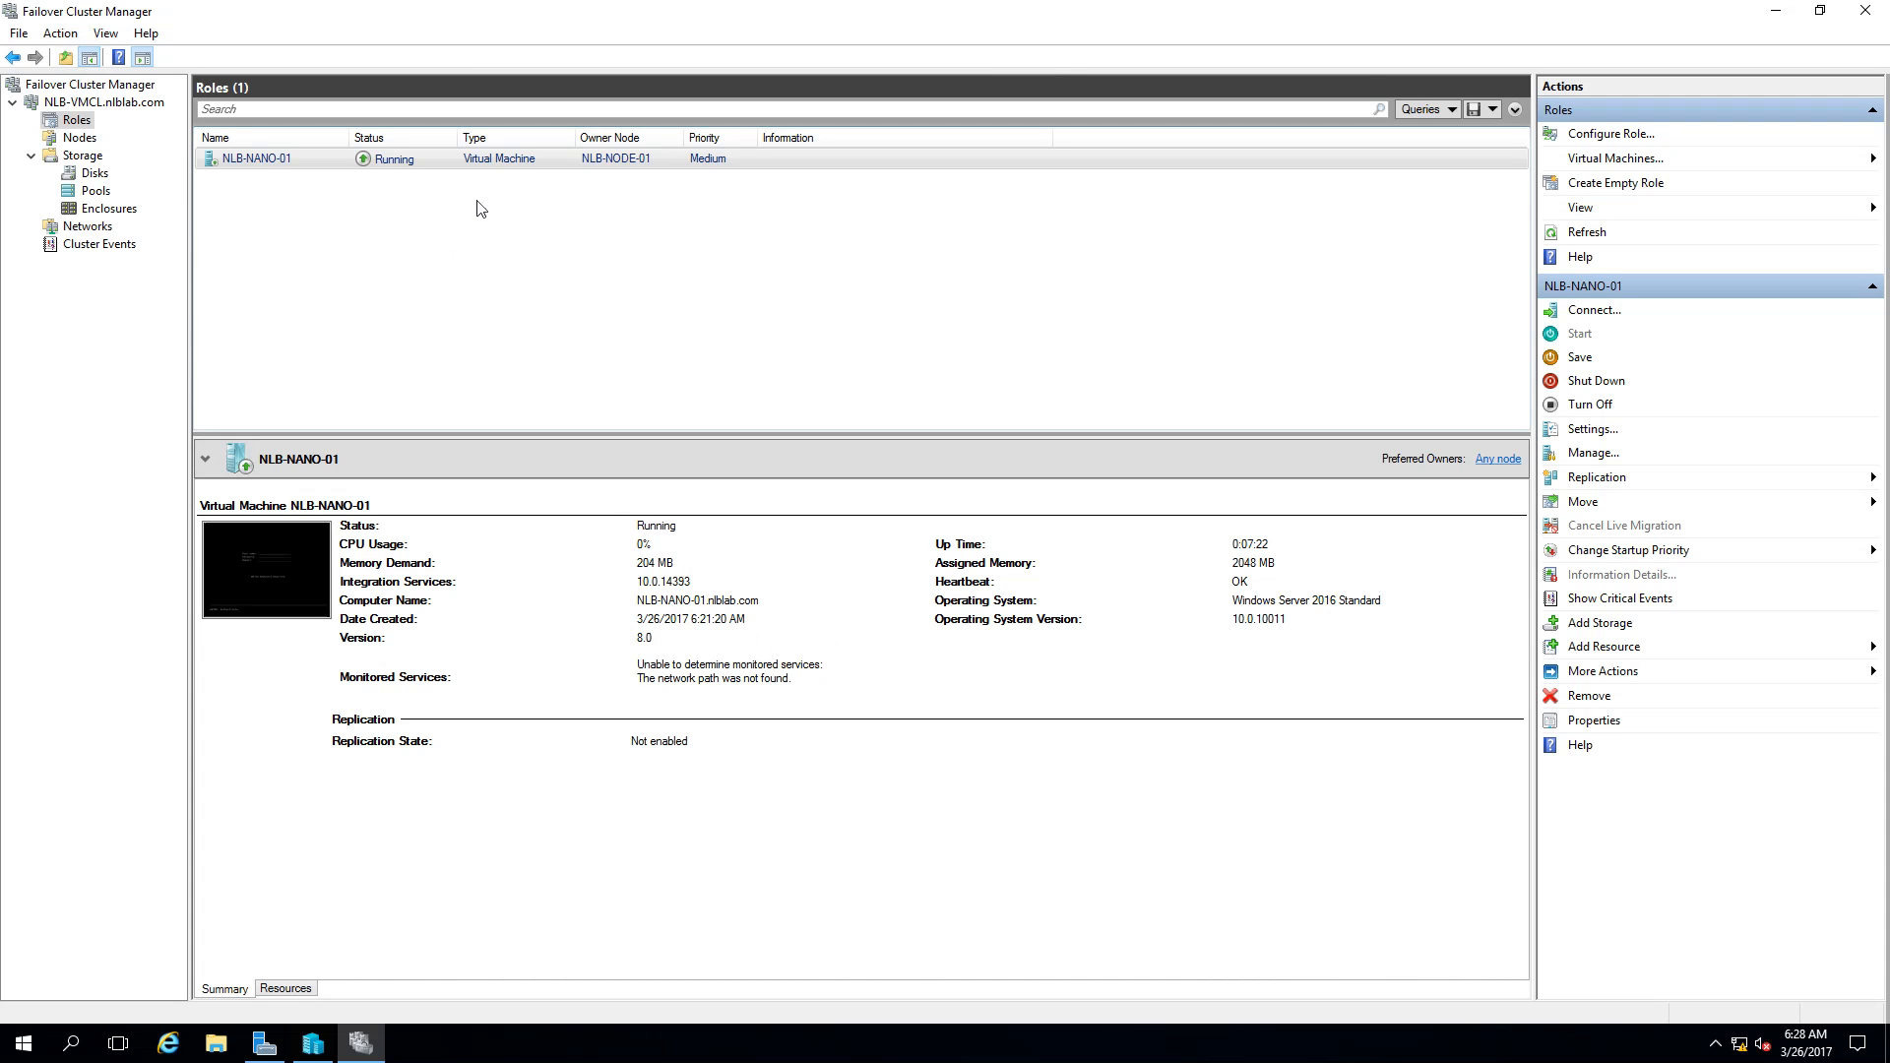
right_click(494, 163)
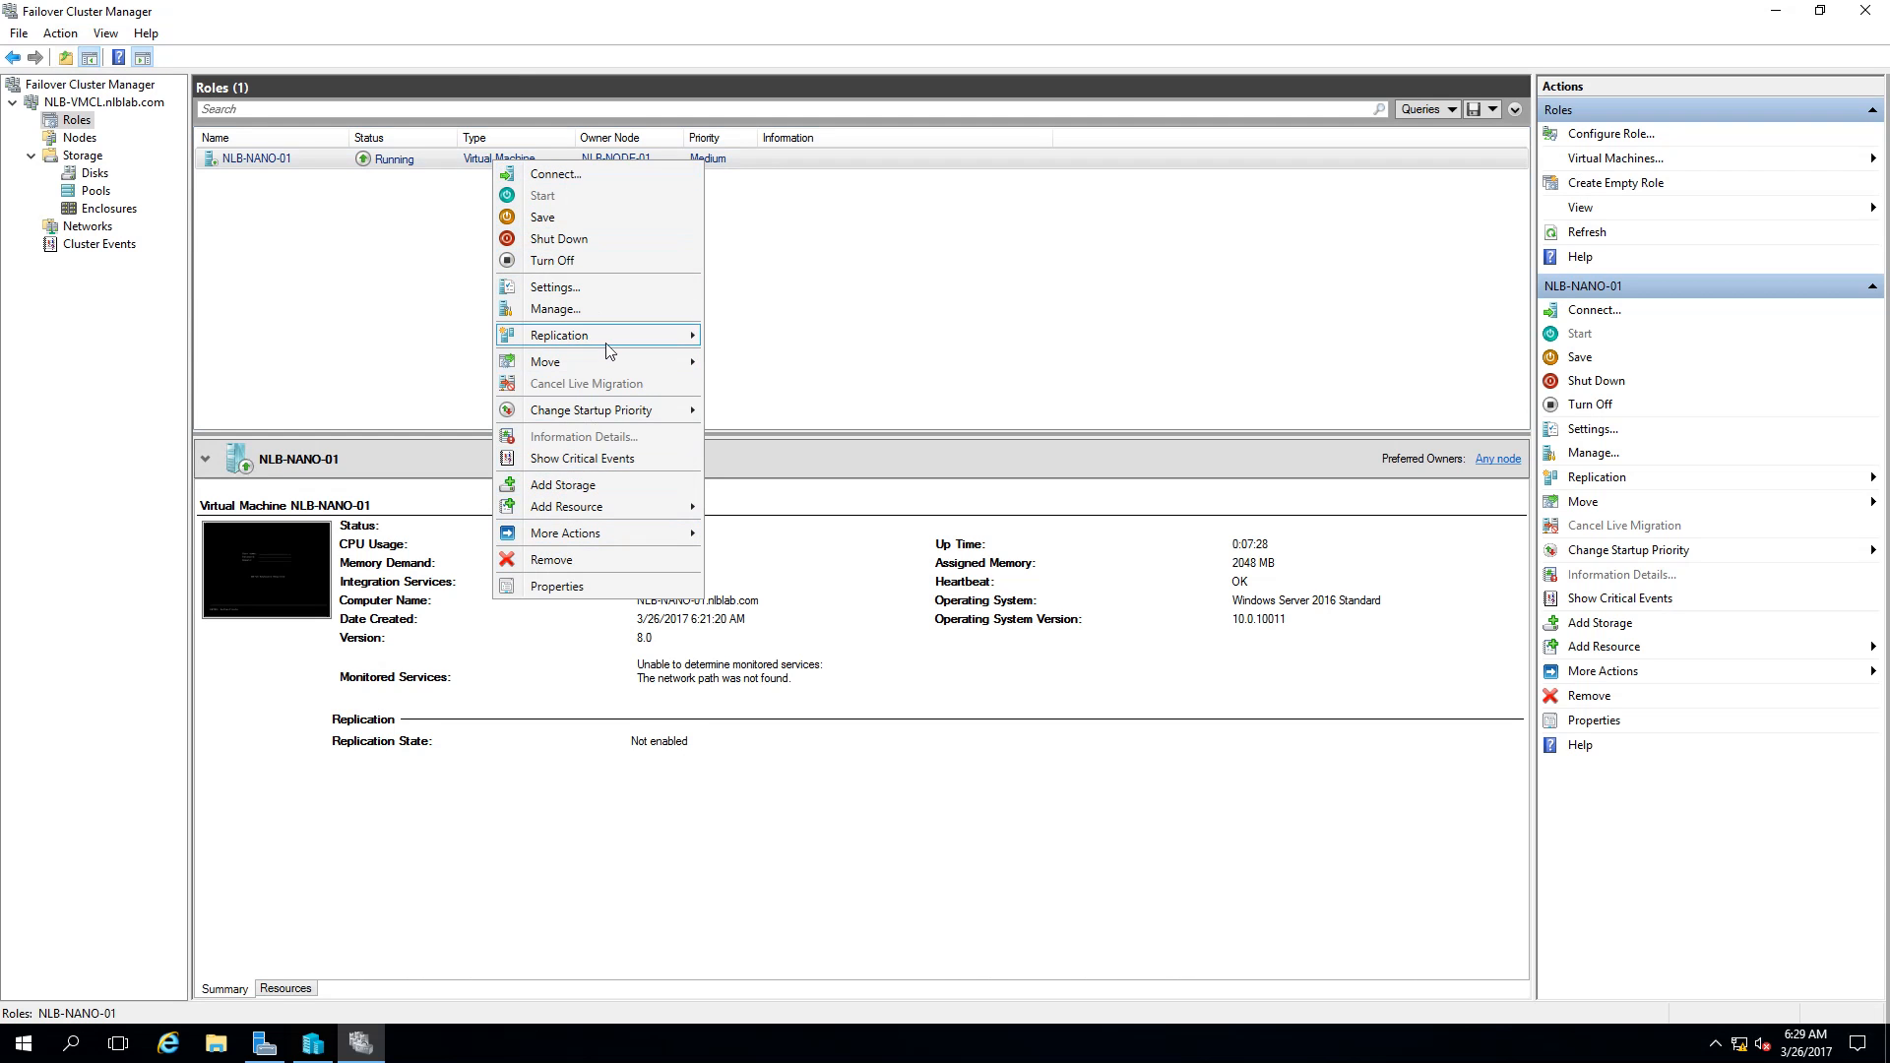
mouse_move(611, 333)
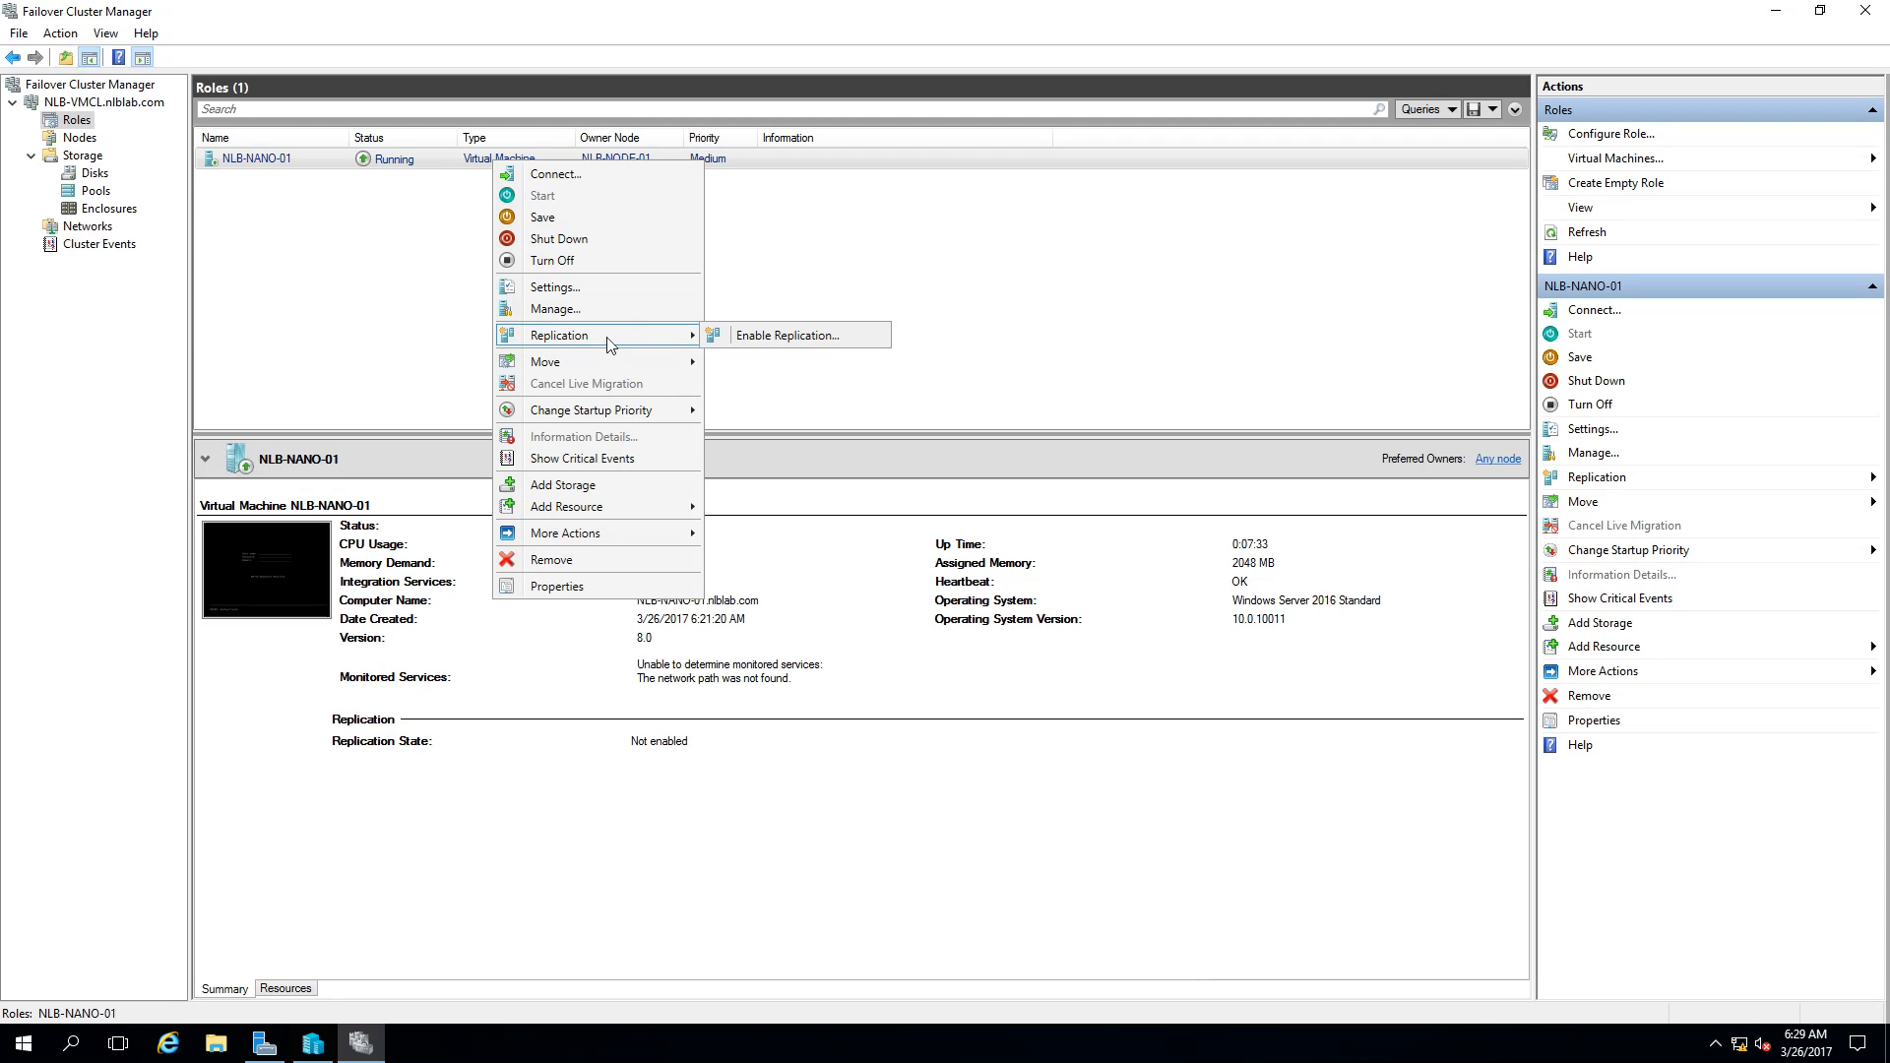
left_click(1114, 294)
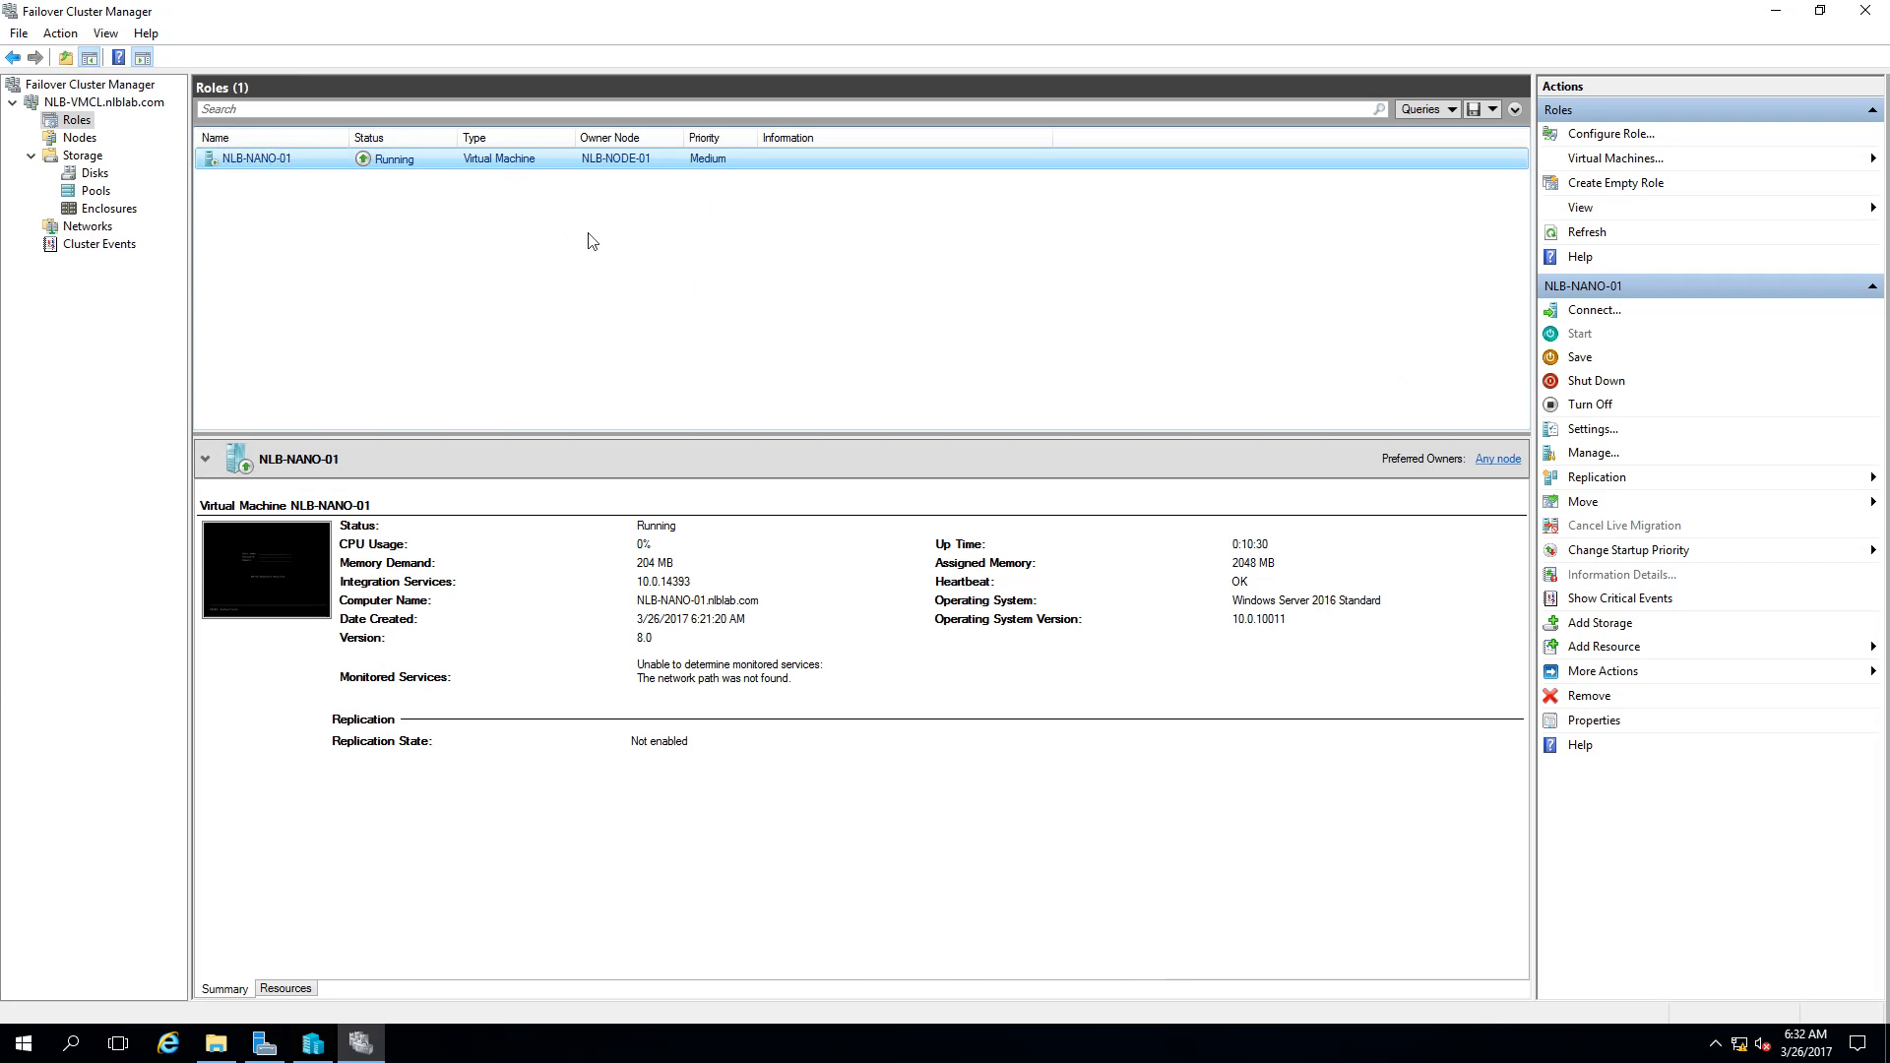
Step: Dismiss the NLB-NANO-01 role menu and move to NLB-NODE-02's Hyper-V Manager, which lists no VMs
right_click(624, 167)
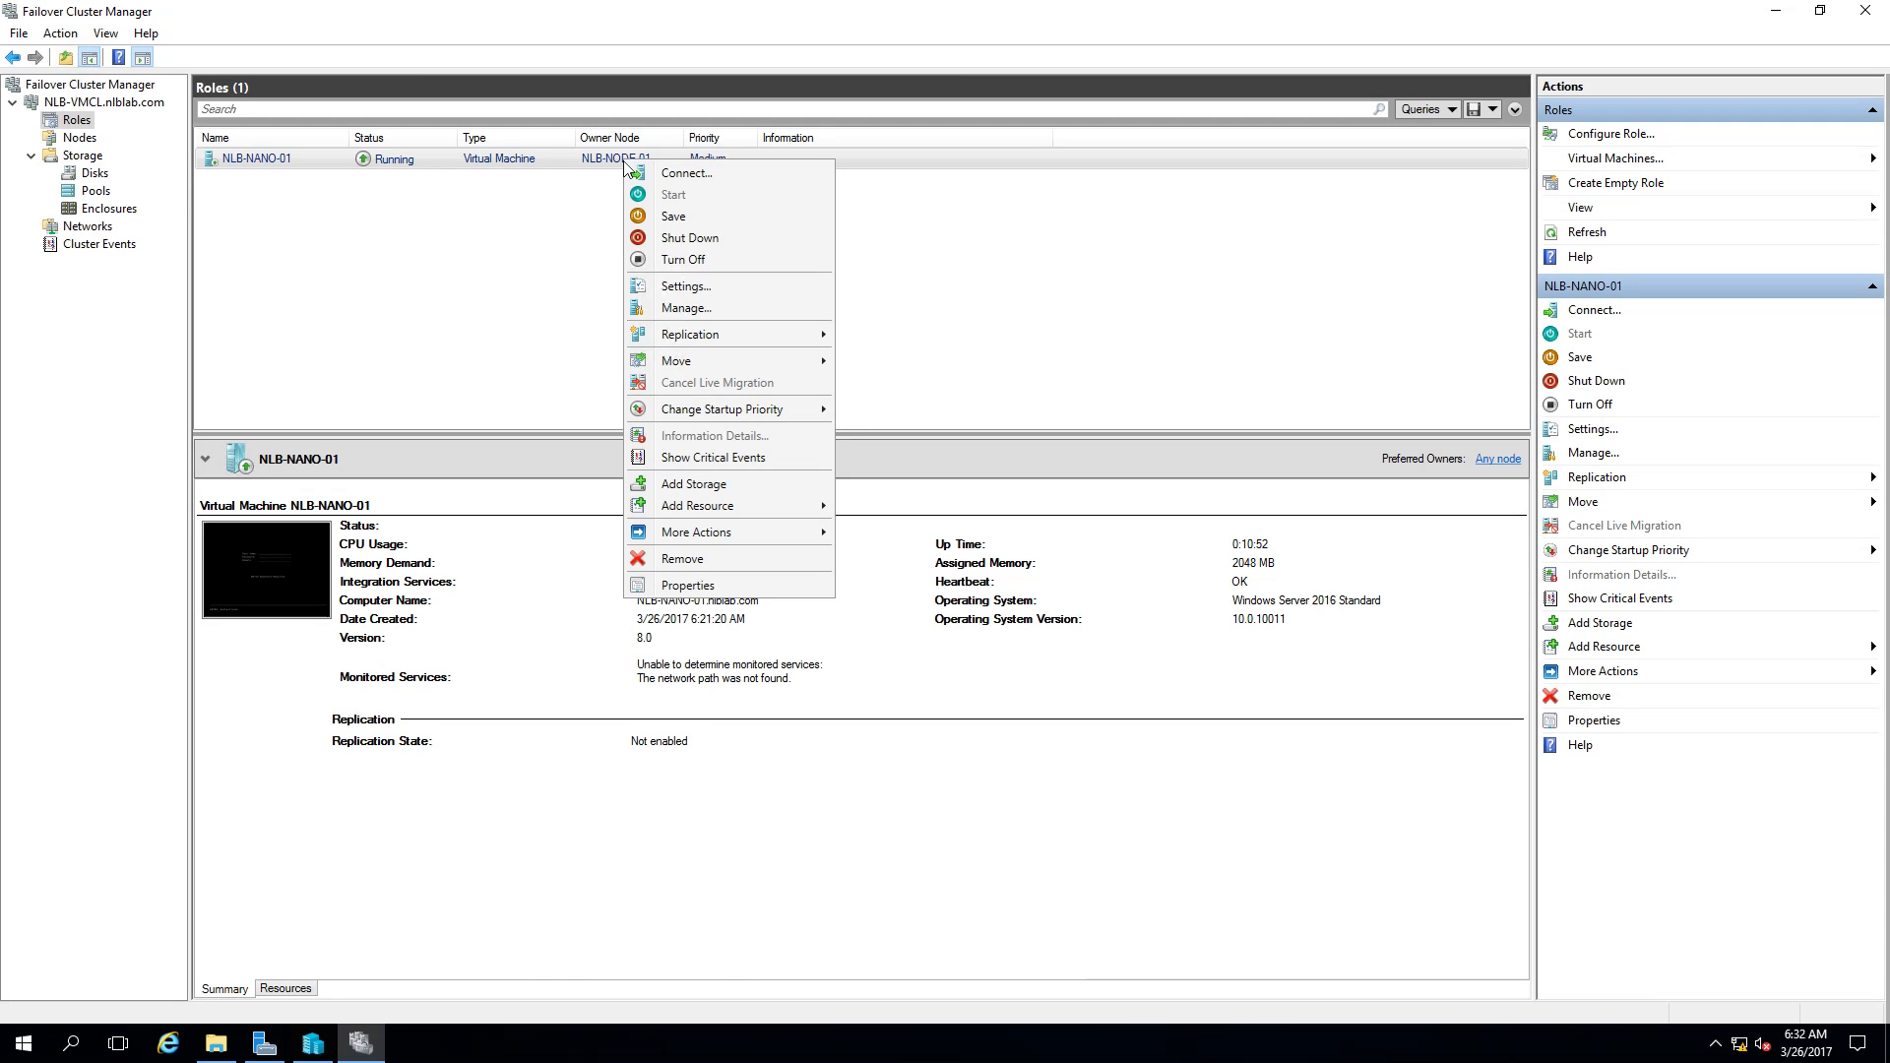
left_click(459, 283)
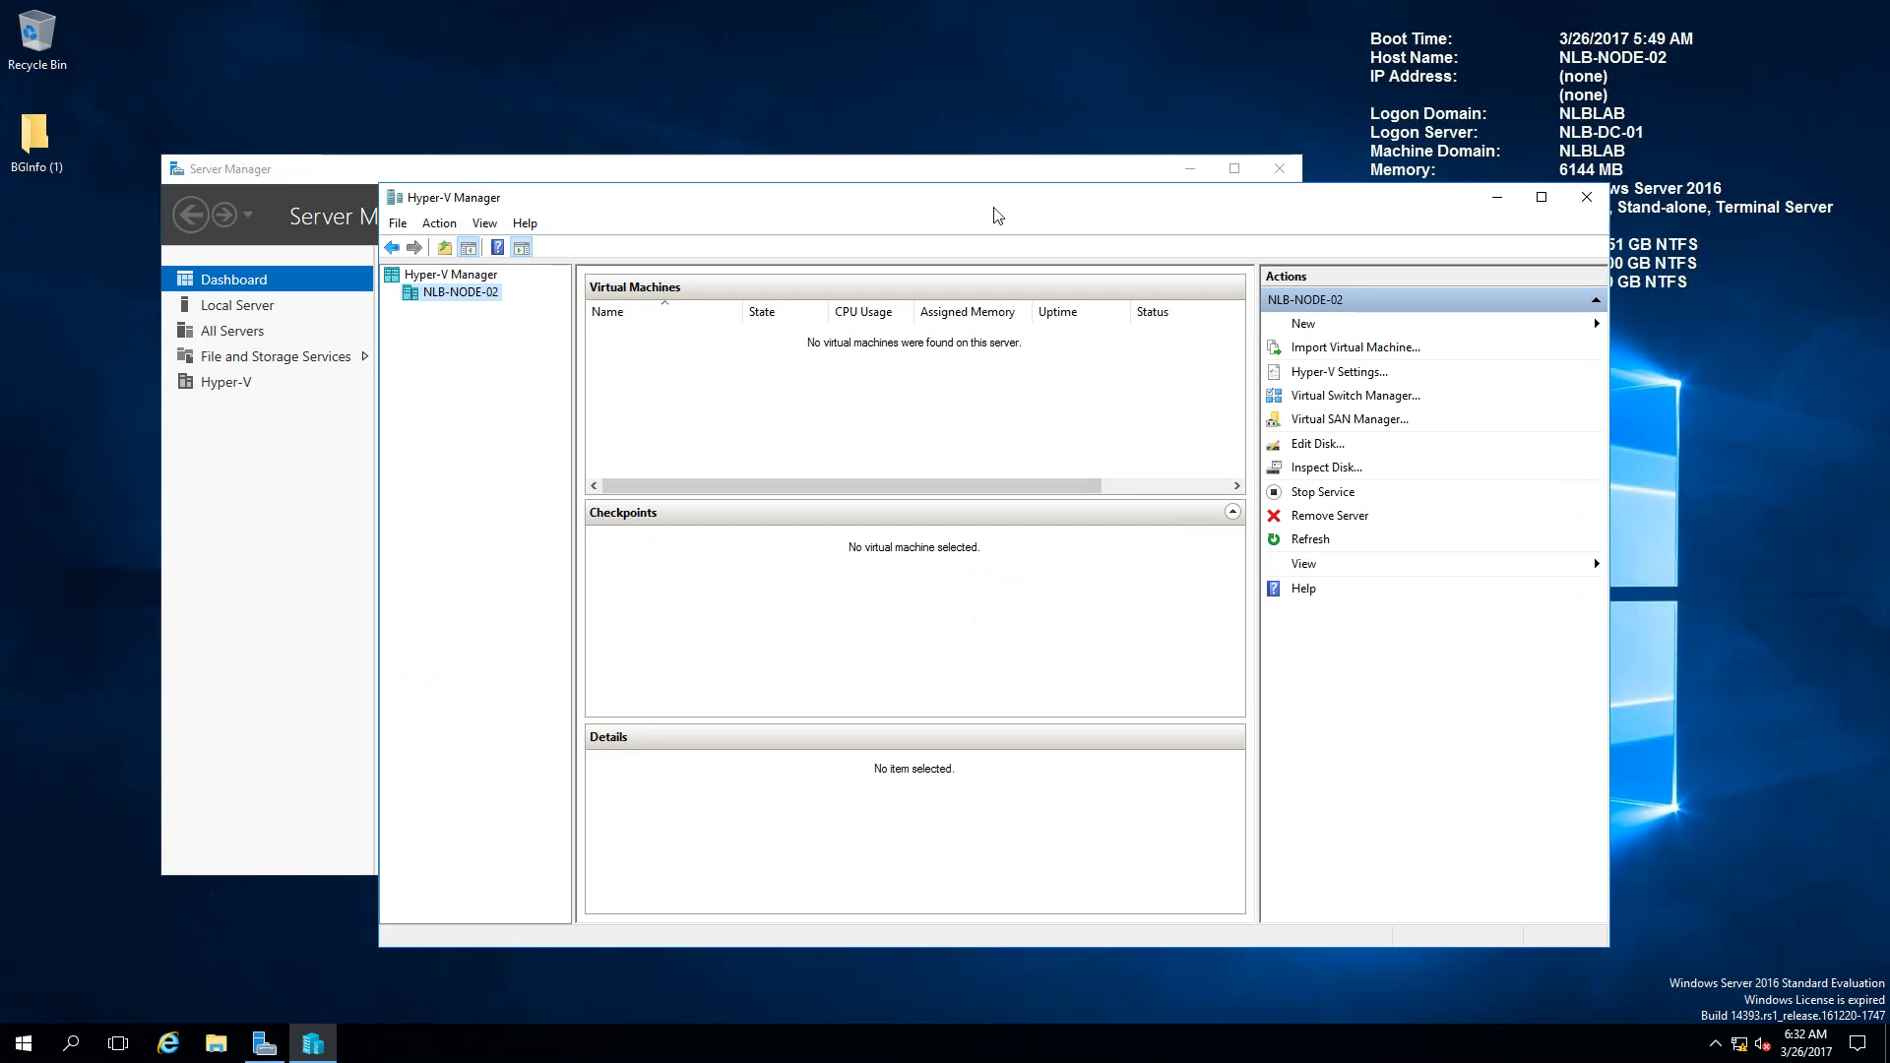
left_click_drag(995, 209, 1193, 99)
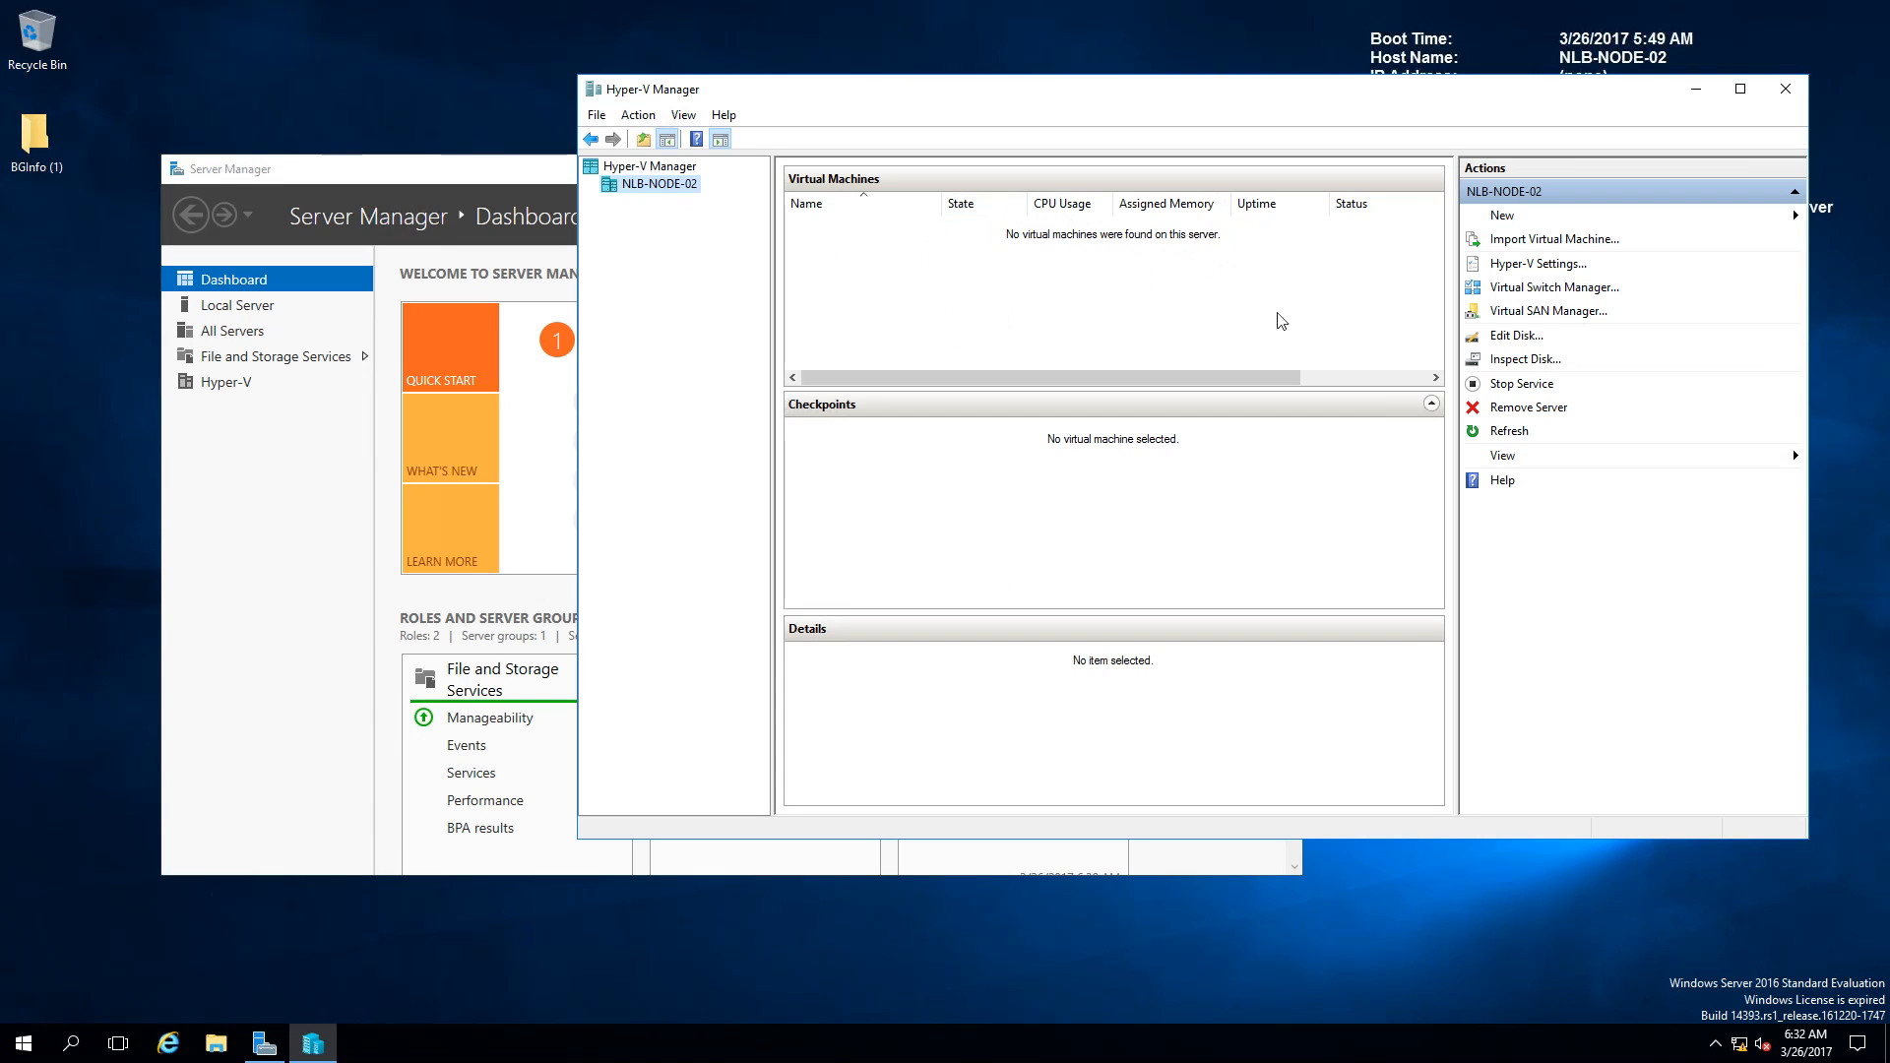
Step: Launch Command Prompt on NLB-NODE-02 by running cmd from the Win+X Run box
right_click(23, 1045)
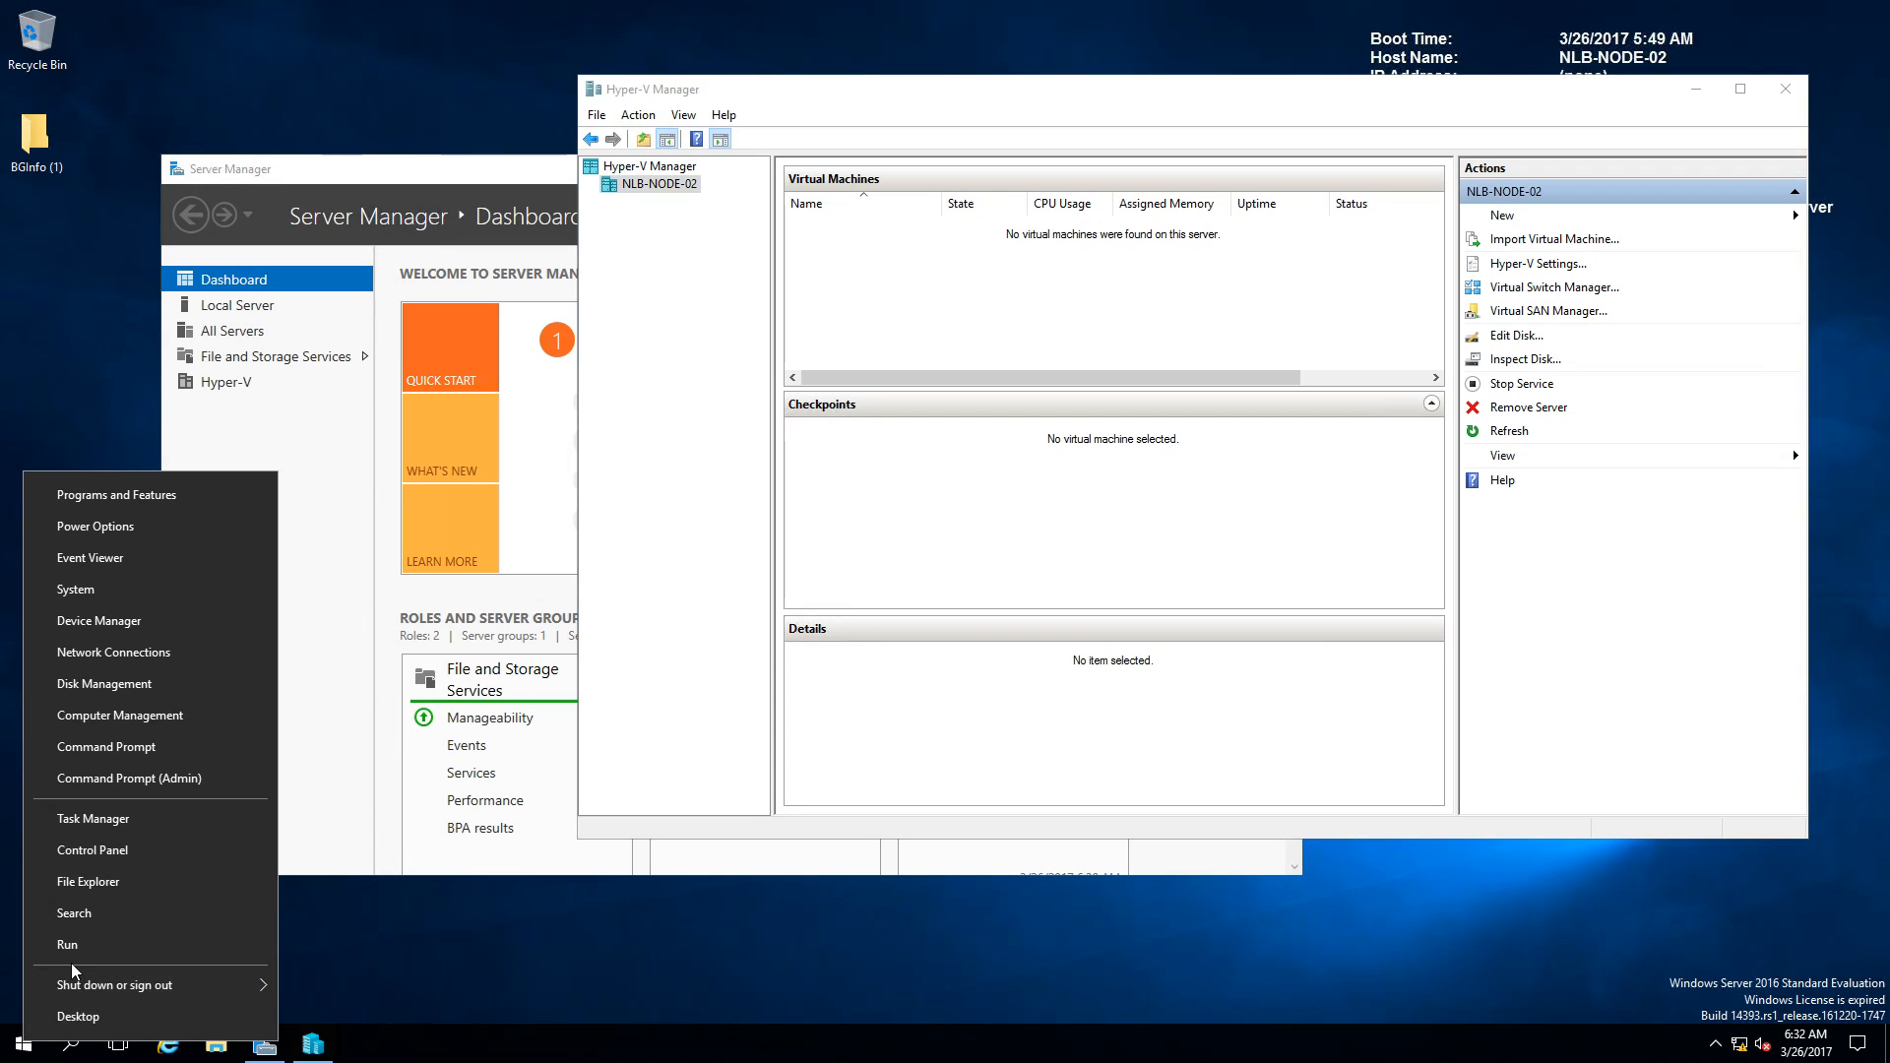
left_click(71, 963)
type("cmd")
key("Return")
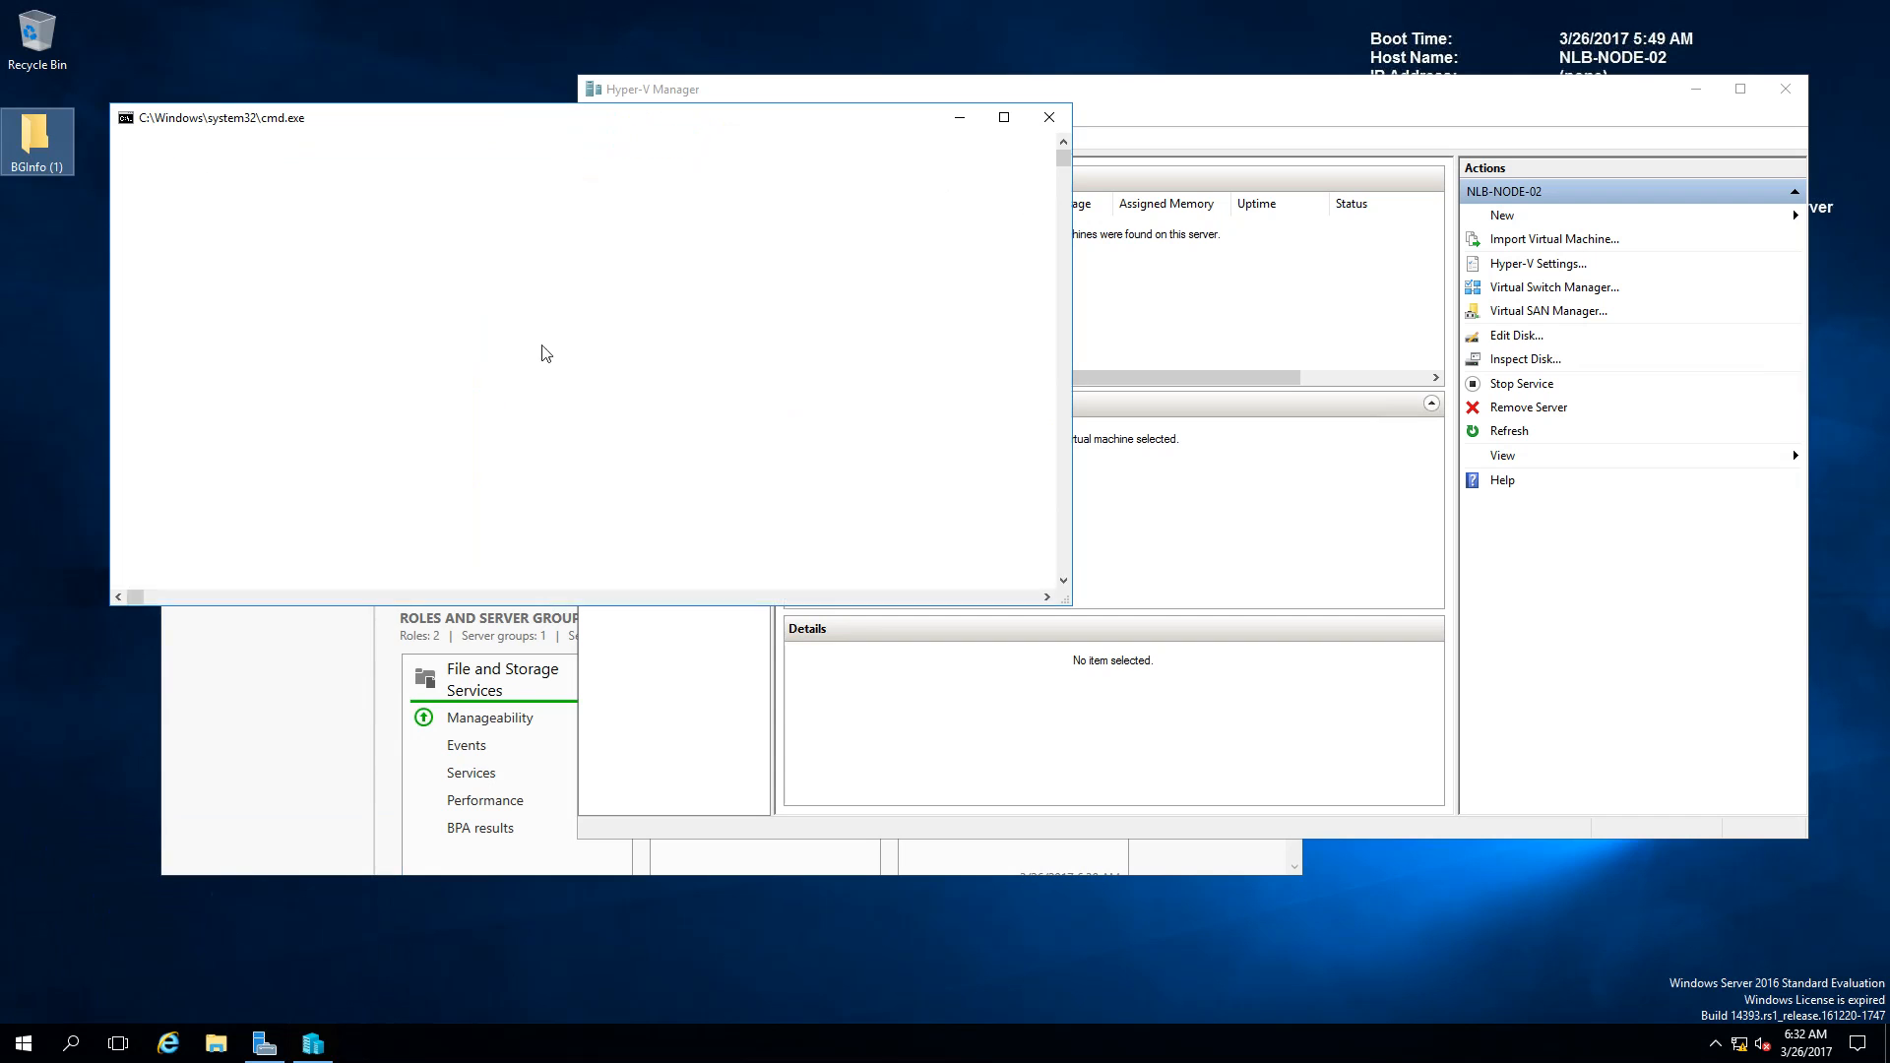
left_click_drag(492, 131, 490, 526)
Step: Start a continuous ping to 10.0.0.140 with 'ping 10.0.0.140 -t'
left_click(268, 626)
type("ping")
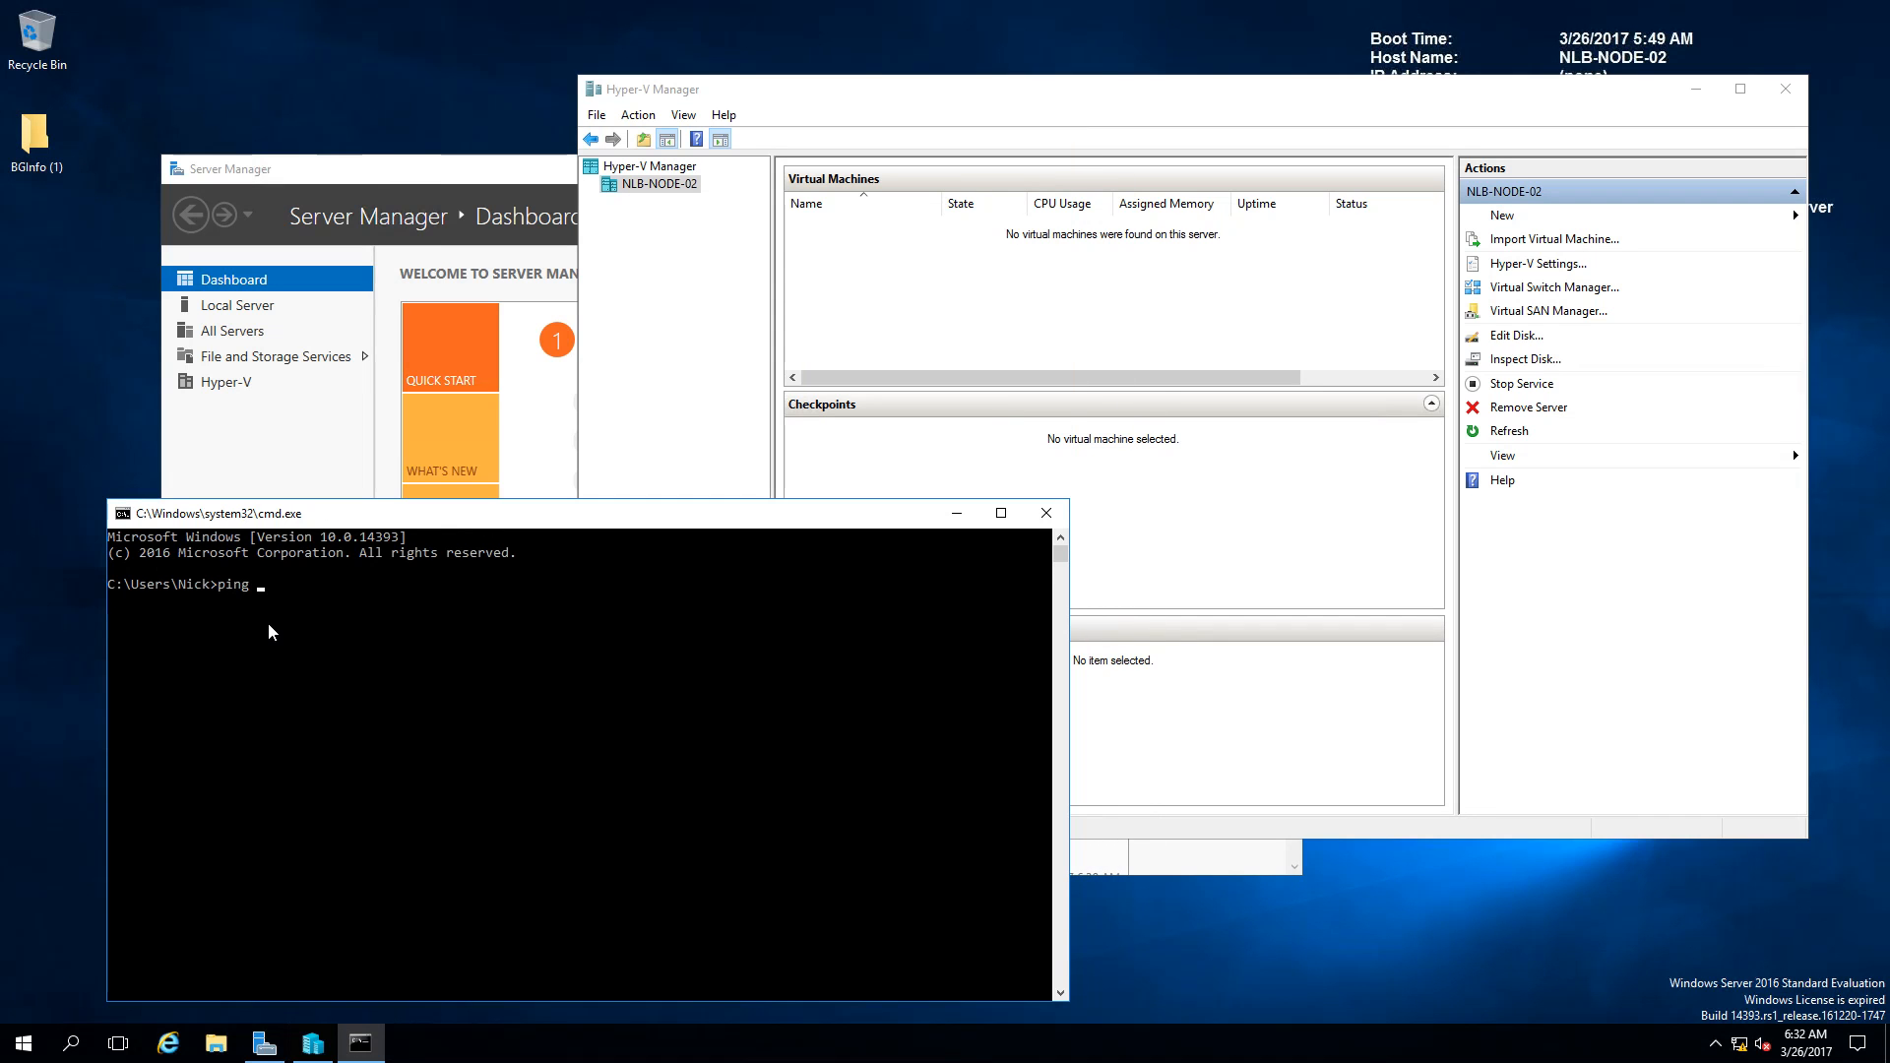
type(" 10.0.0.140 -t")
key("Return")
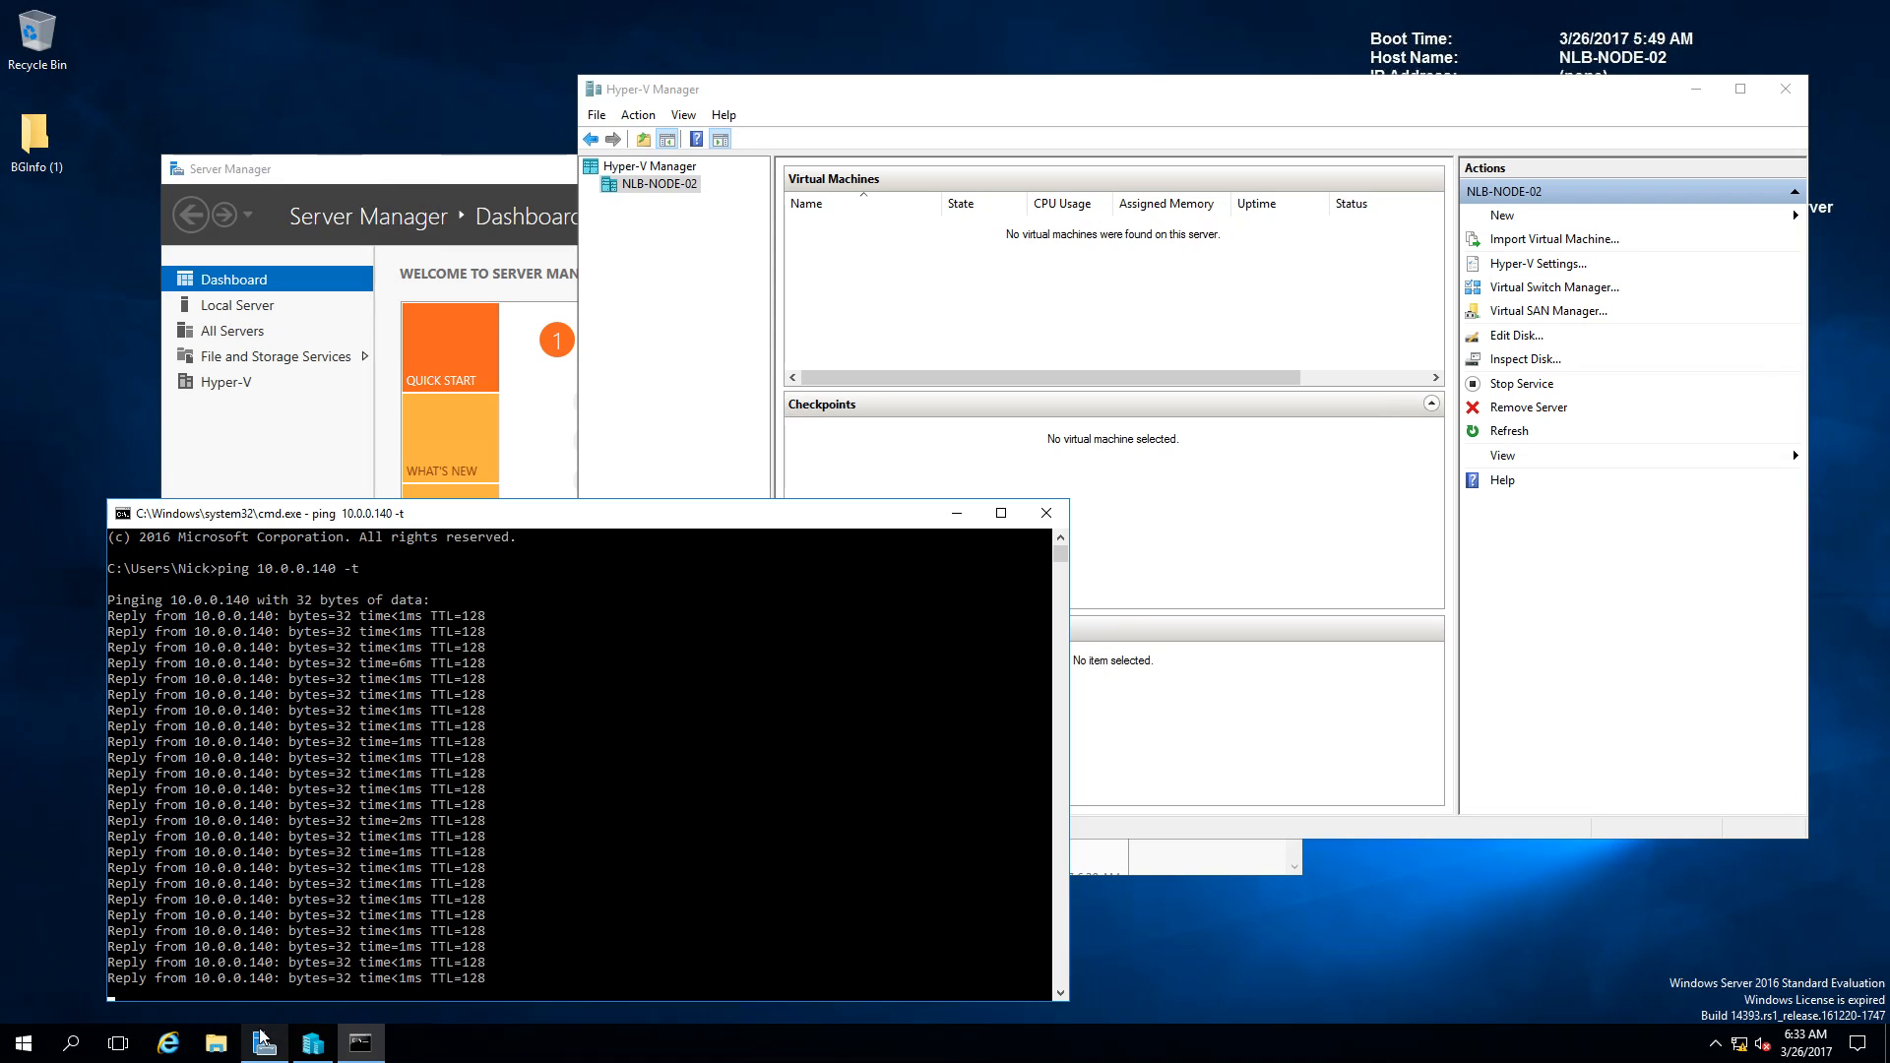
Step: Launch Failover Cluster Manager from Server Manager's Tools menu on NLB-NODE-02
left_click(504, 167)
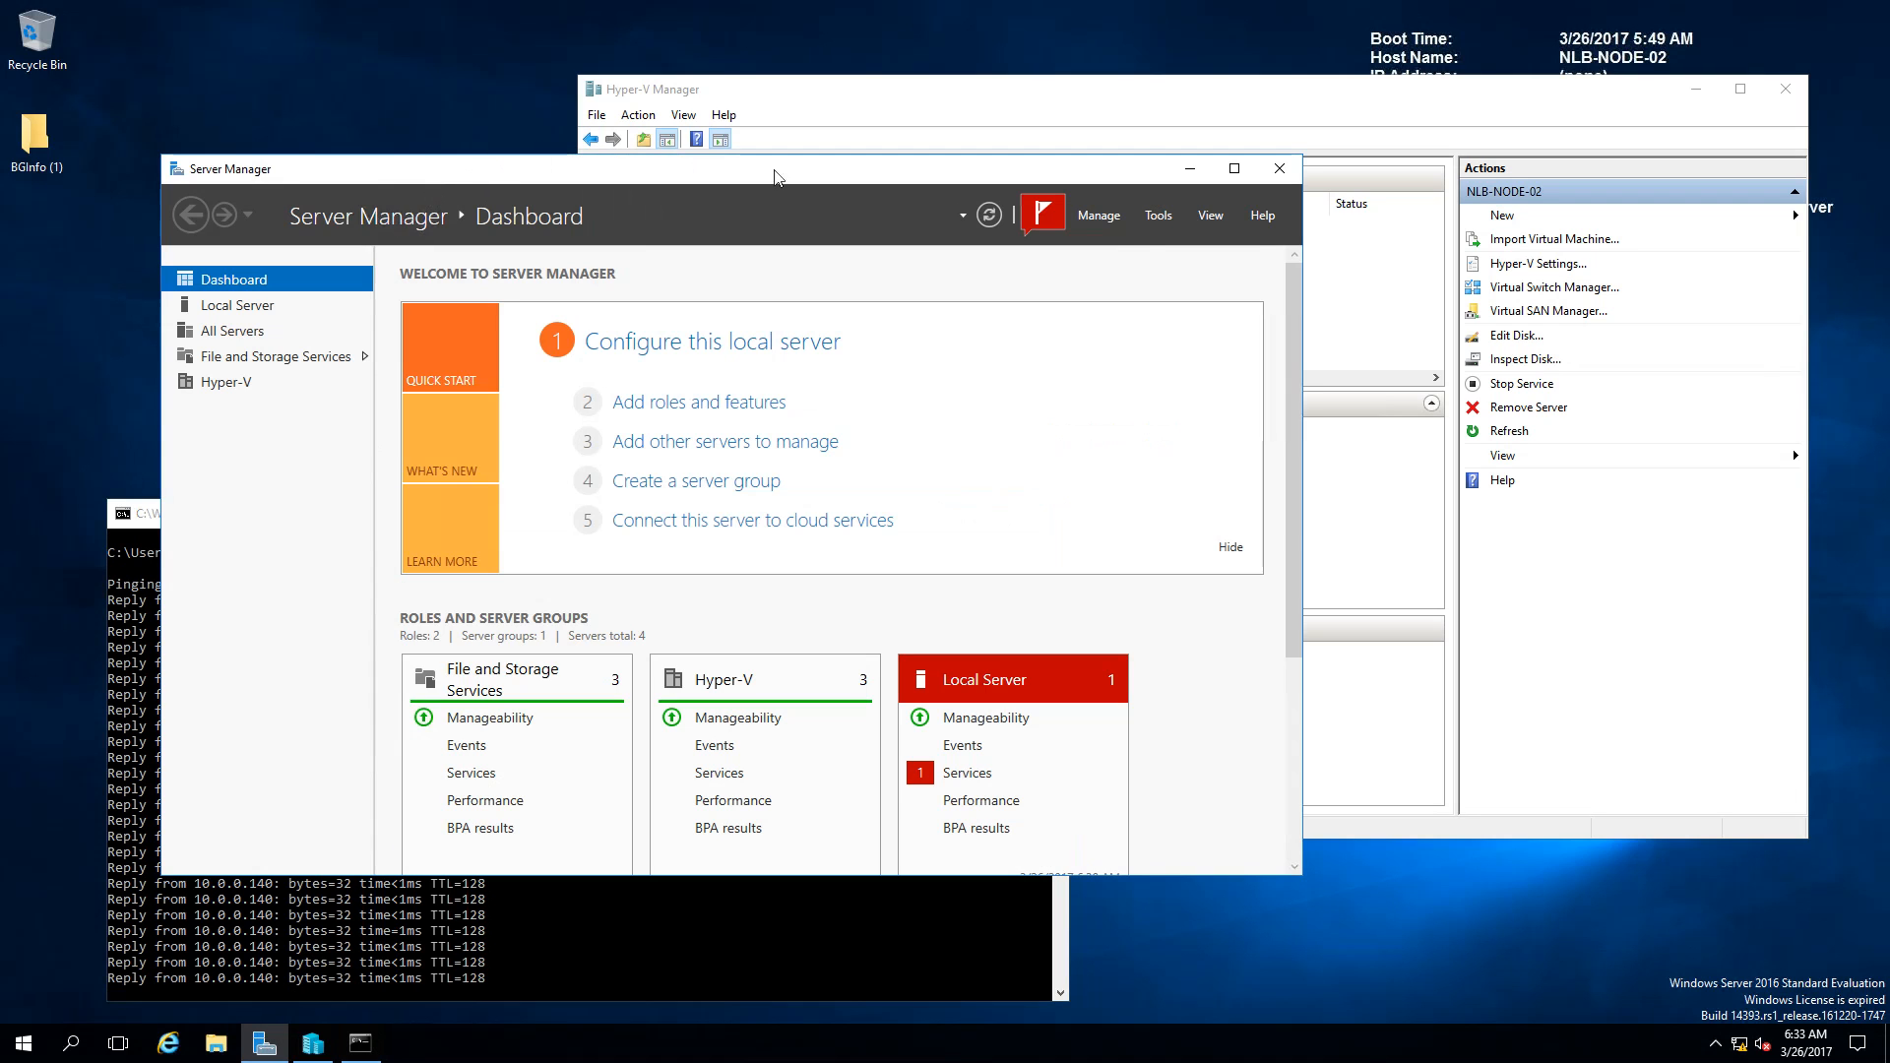
left_click(1162, 216)
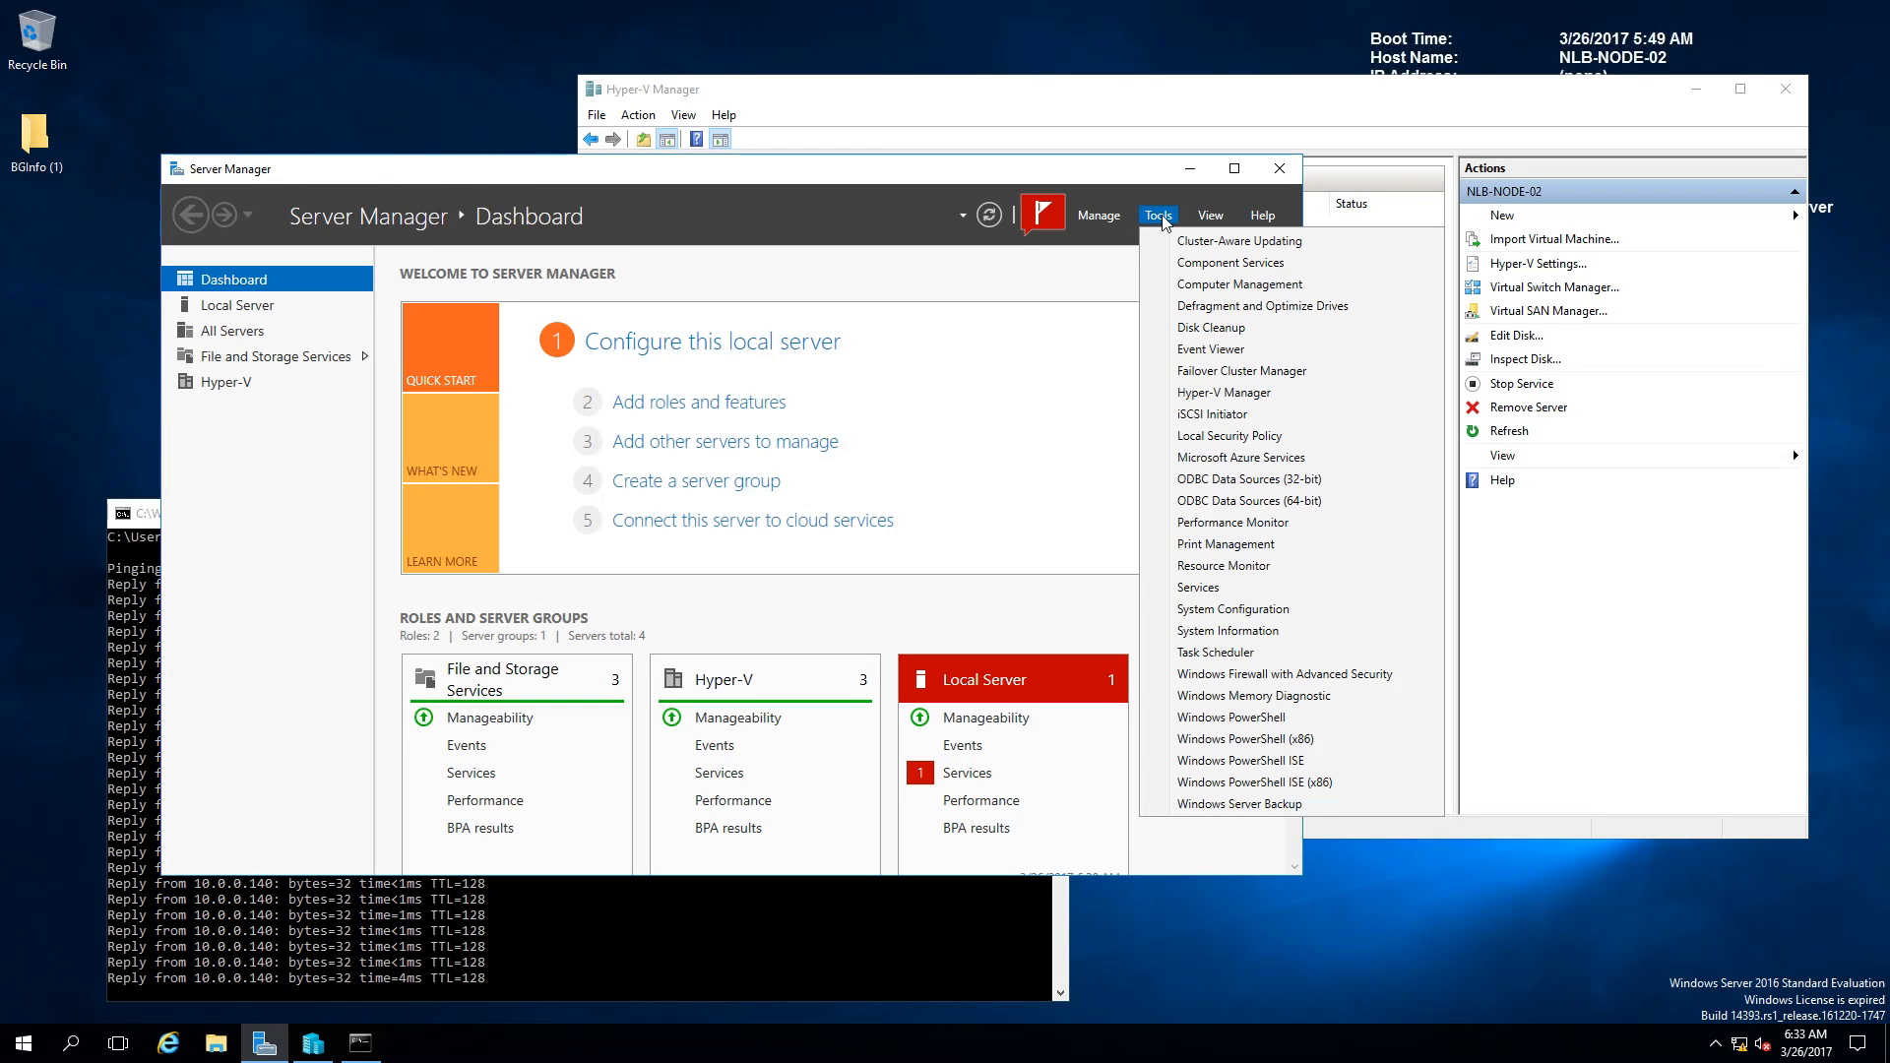
left_click(1211, 392)
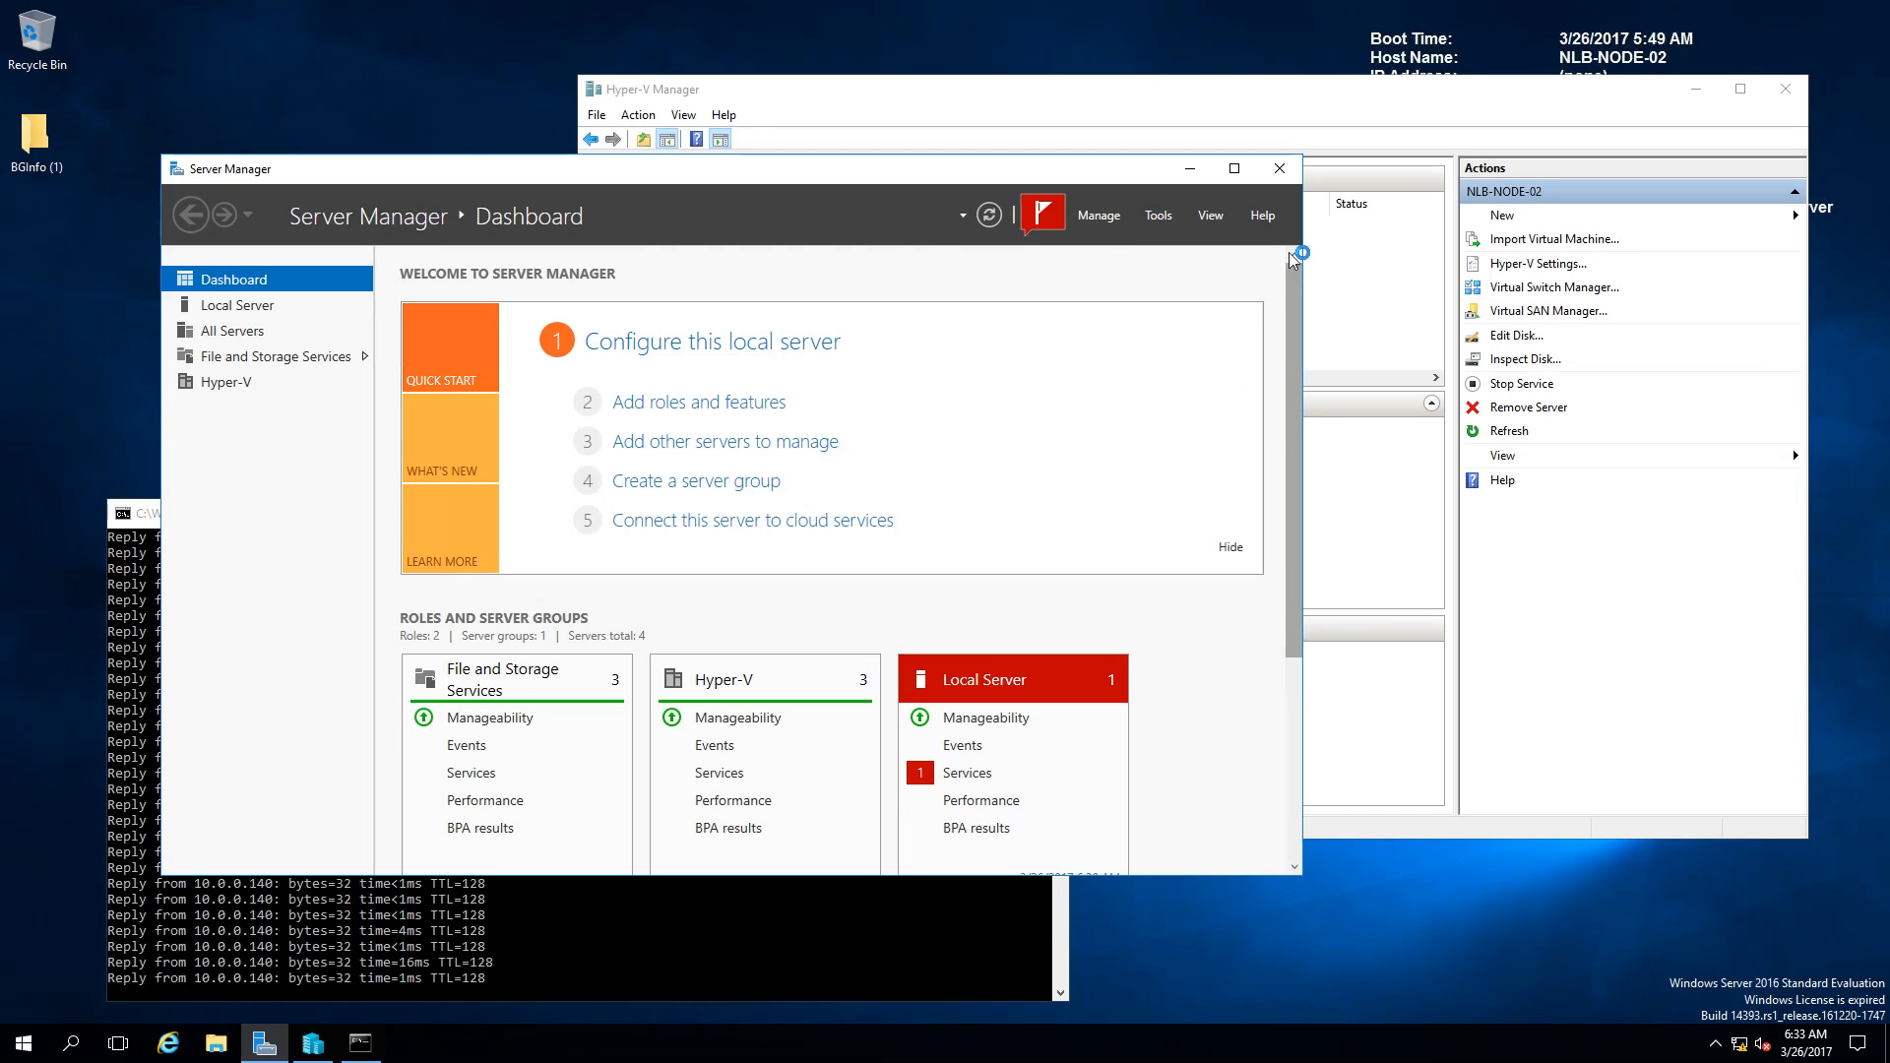
left_click(1190, 168)
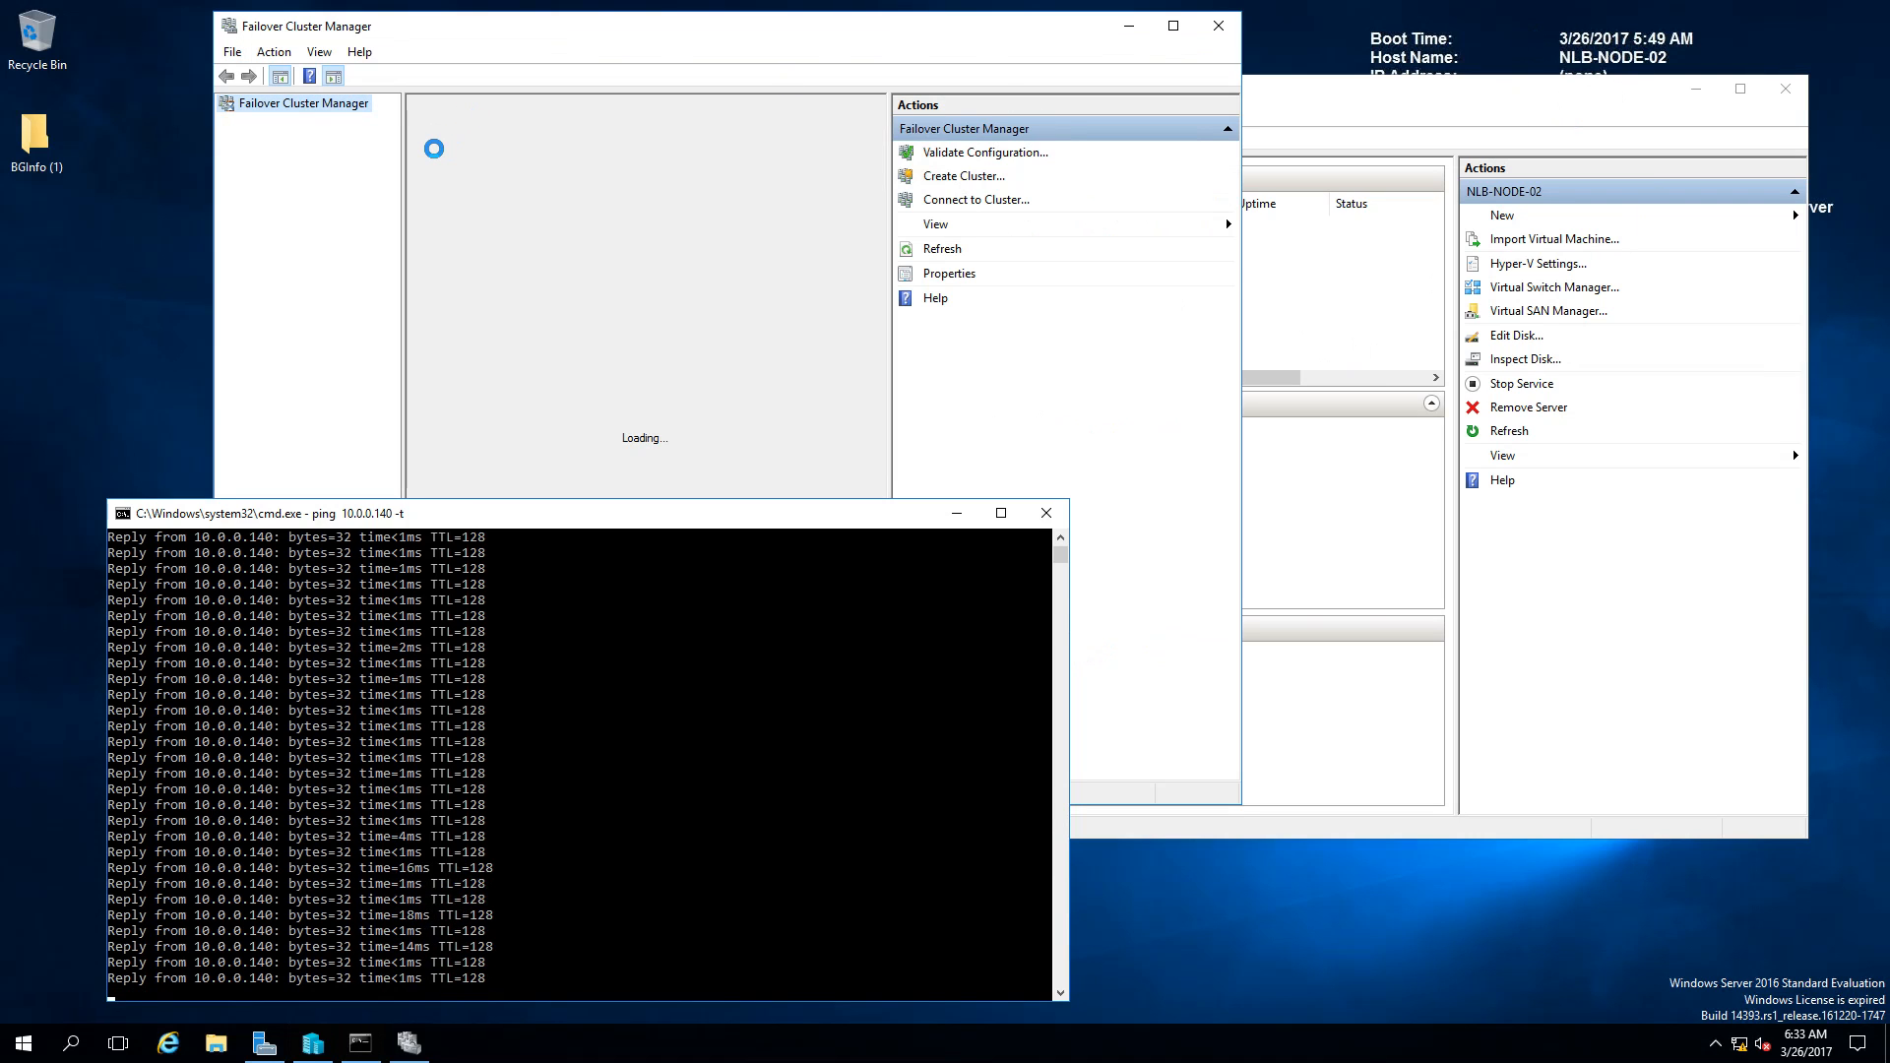
left_click_drag(866, 39, 743, 37)
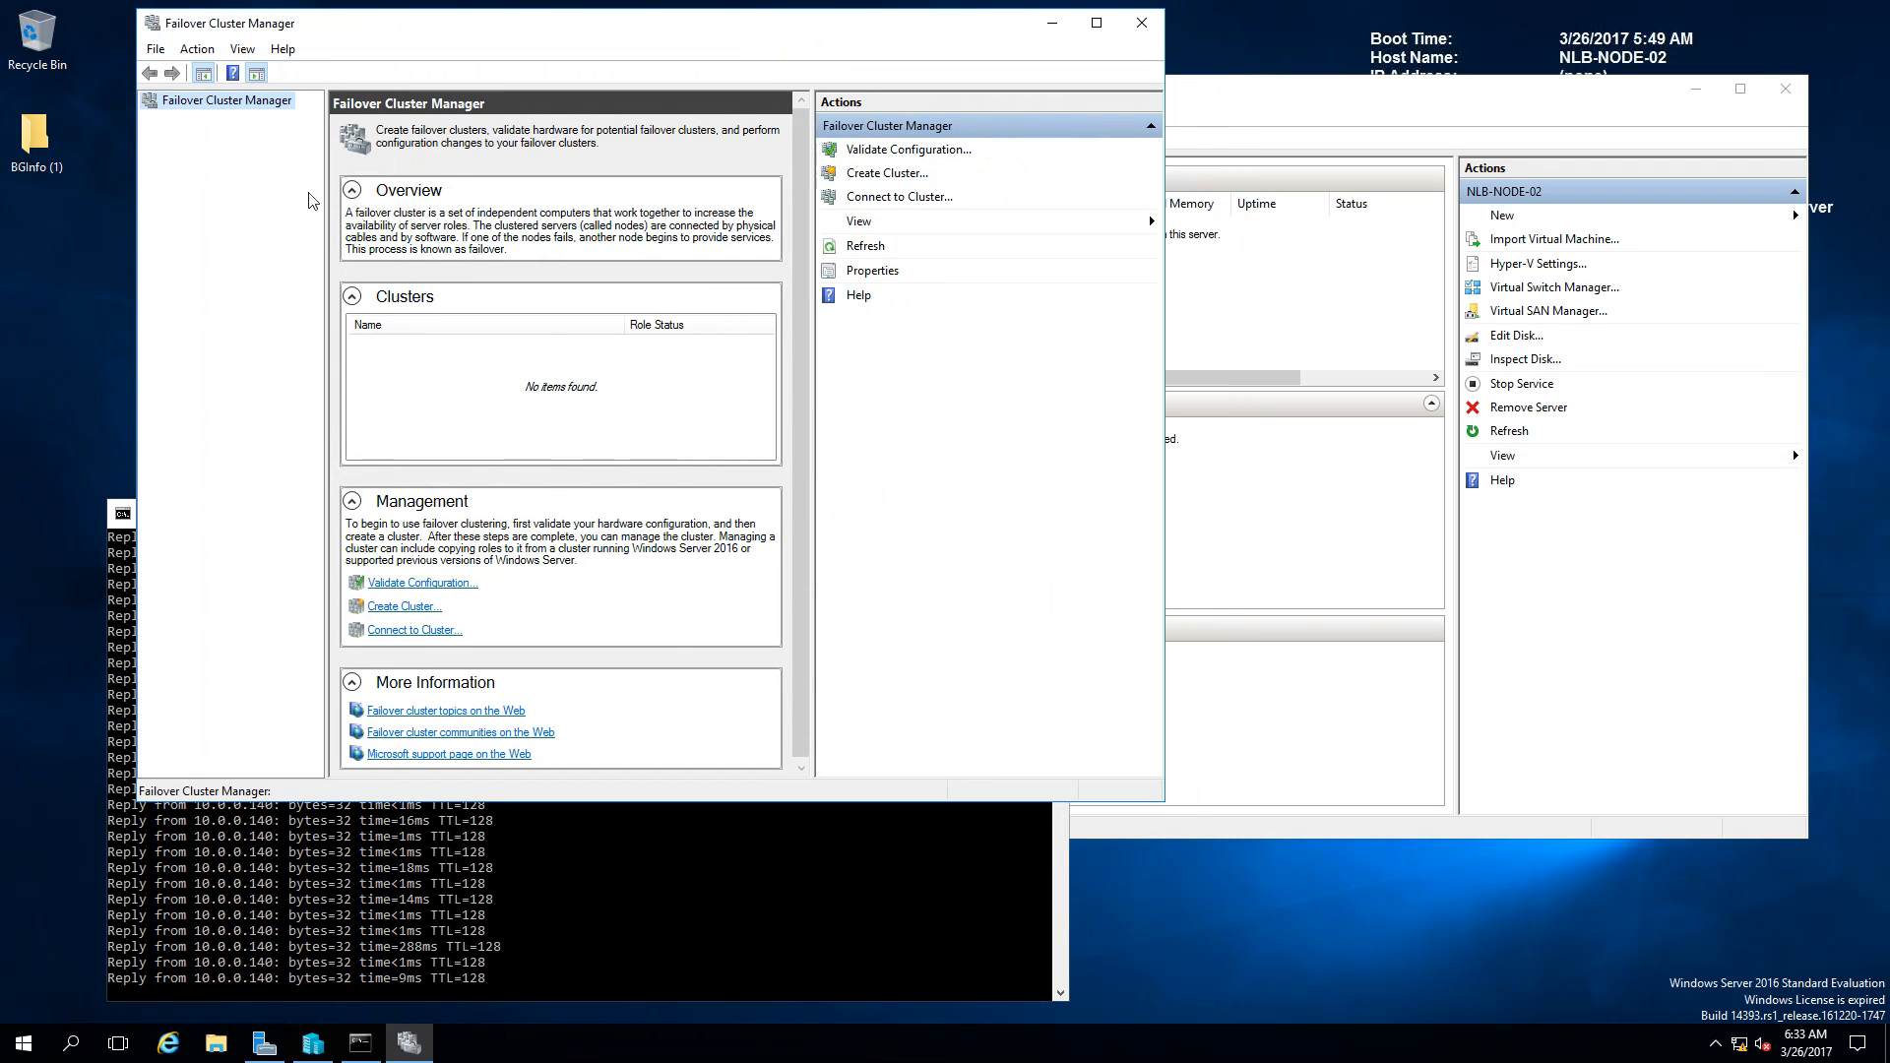
Step: Open the NLB-VMCL.nlblab.com cluster and display its Roles list
left_click(202, 119)
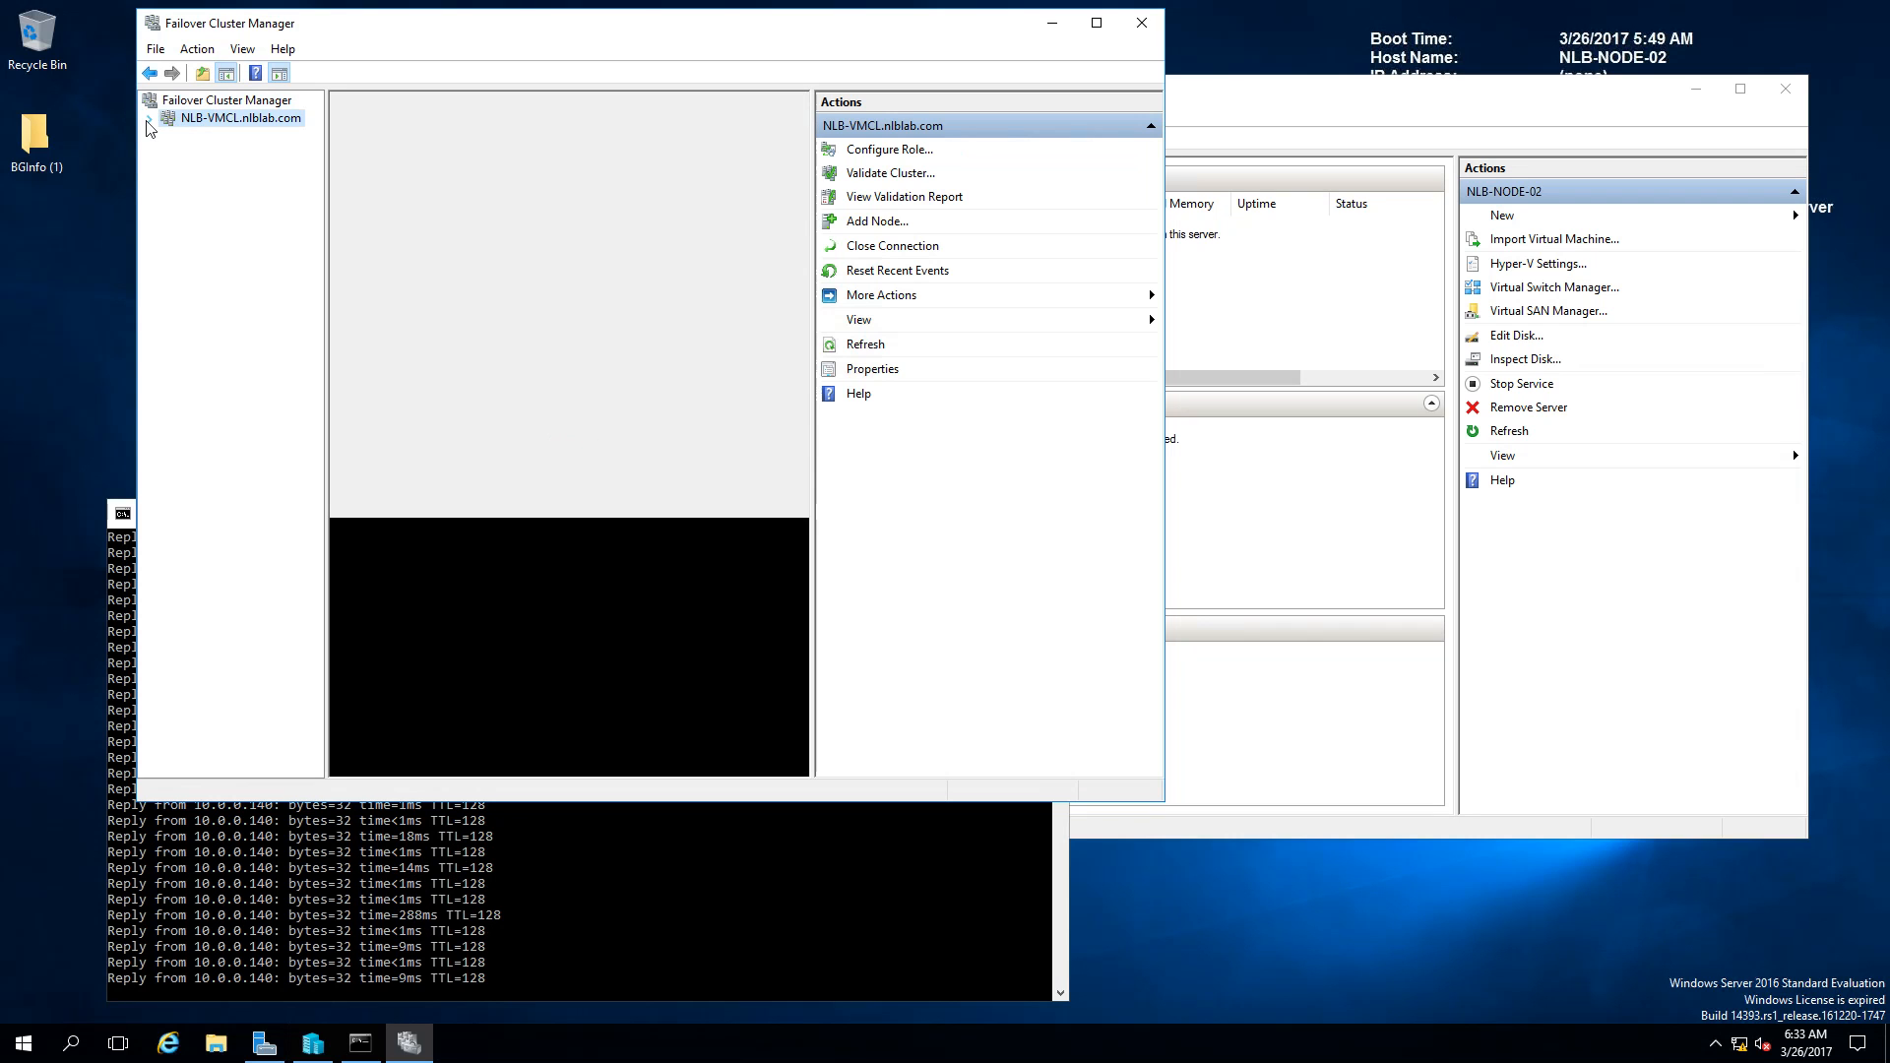
left_click(148, 119)
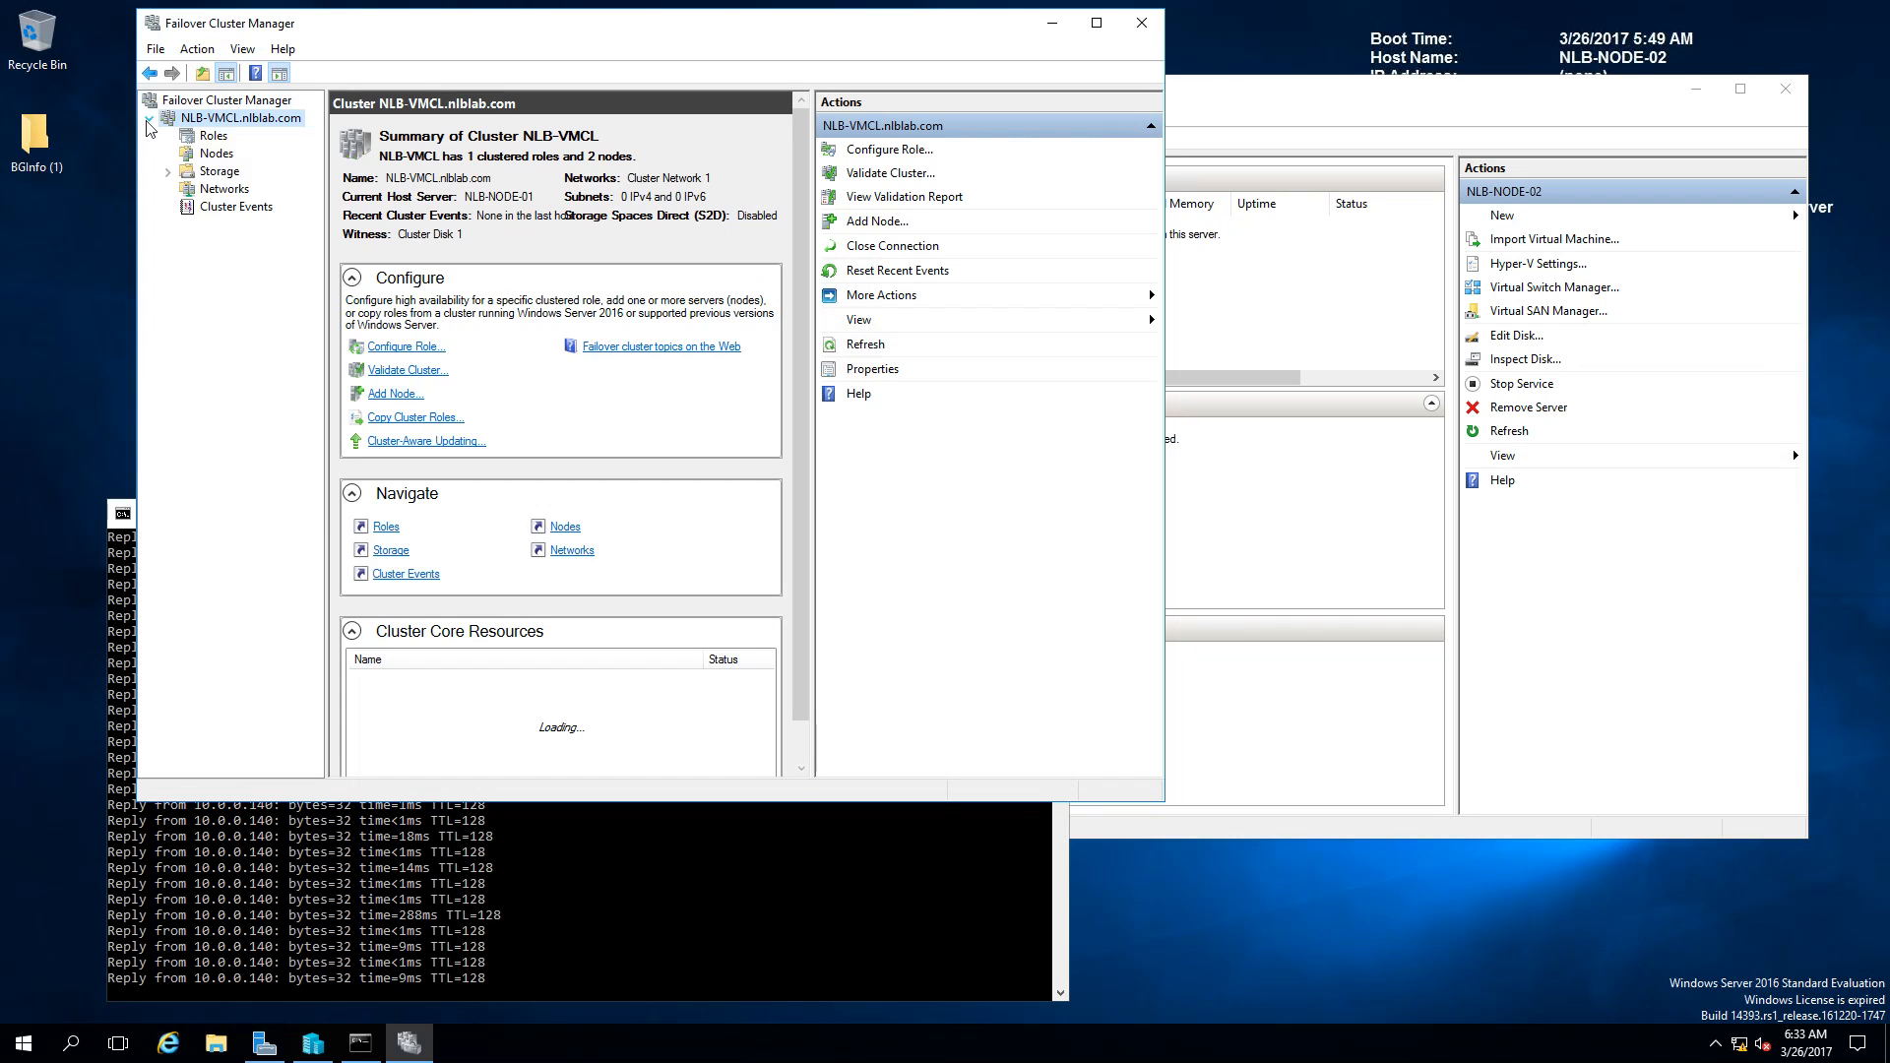
left_click(211, 137)
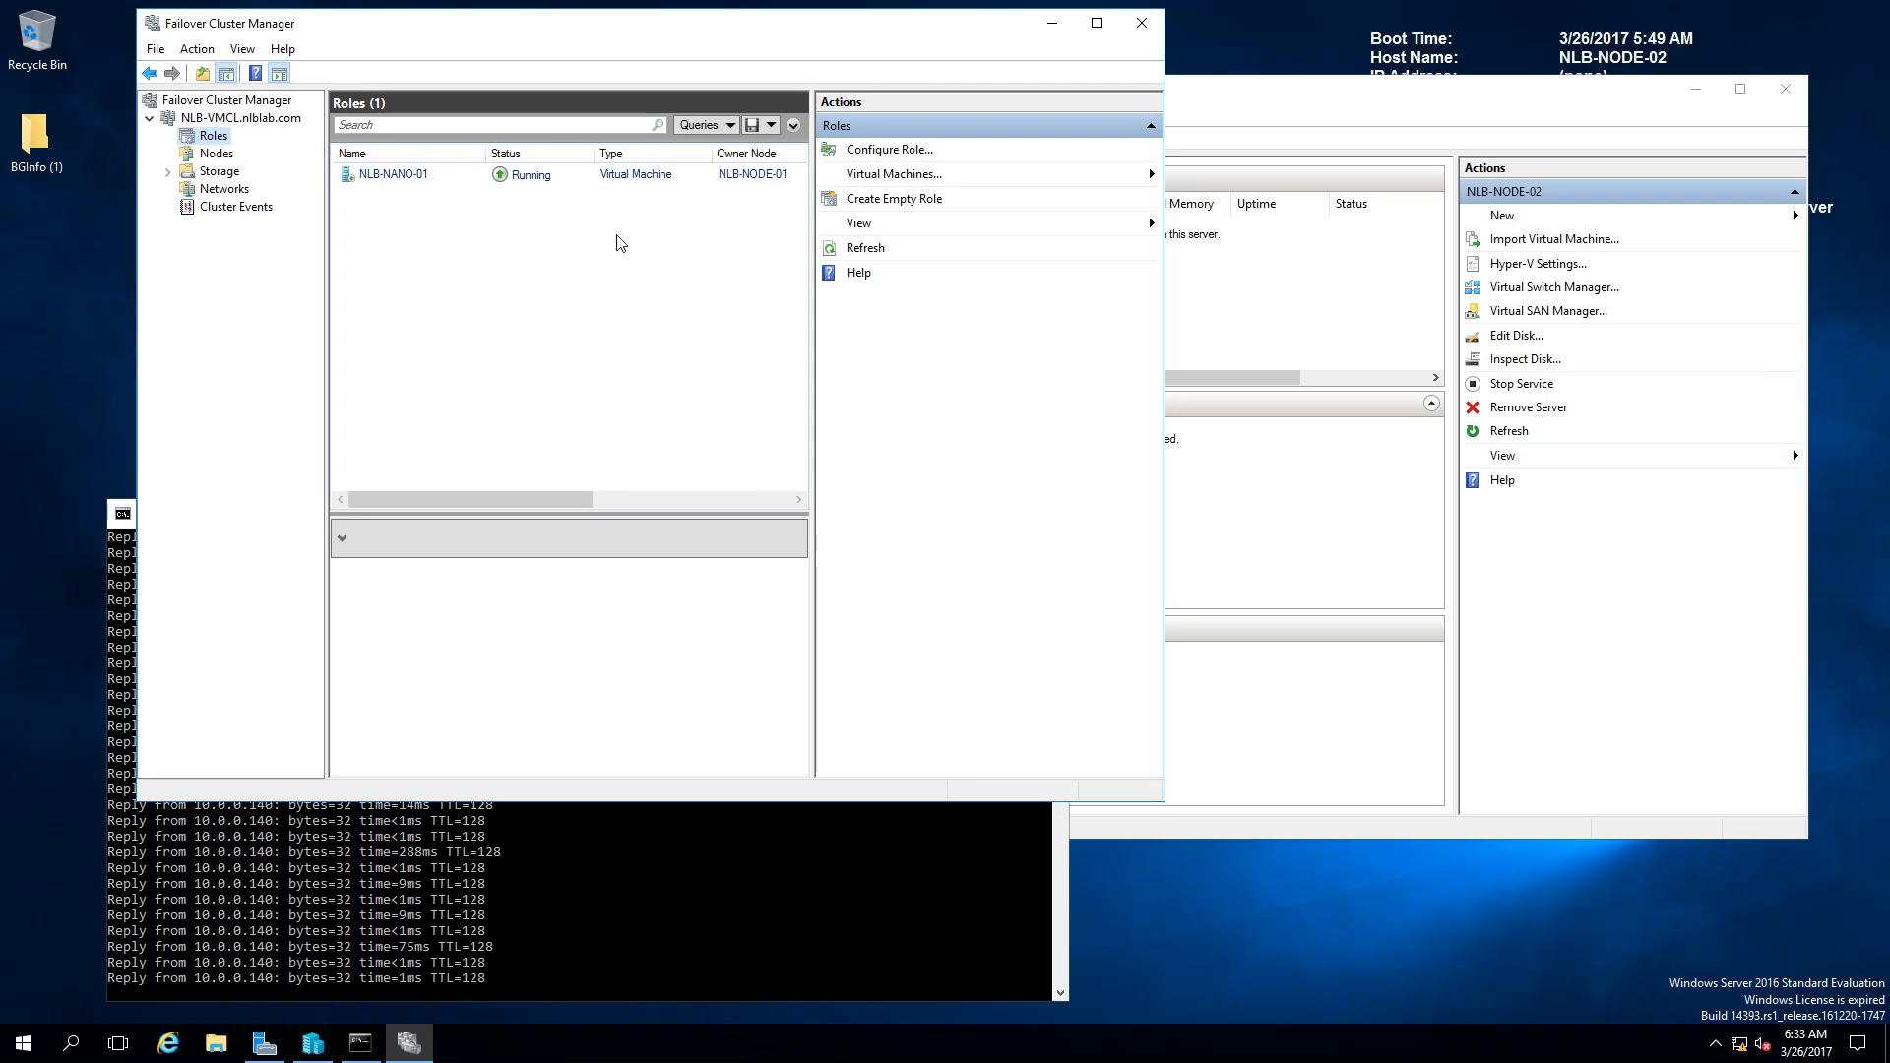
Step: In NLB-NANO-01's properties, tick NLB-NODE-01 and NLB-NODE-02 as preferred owners, review Failover settings, and apply
left_click(467, 181)
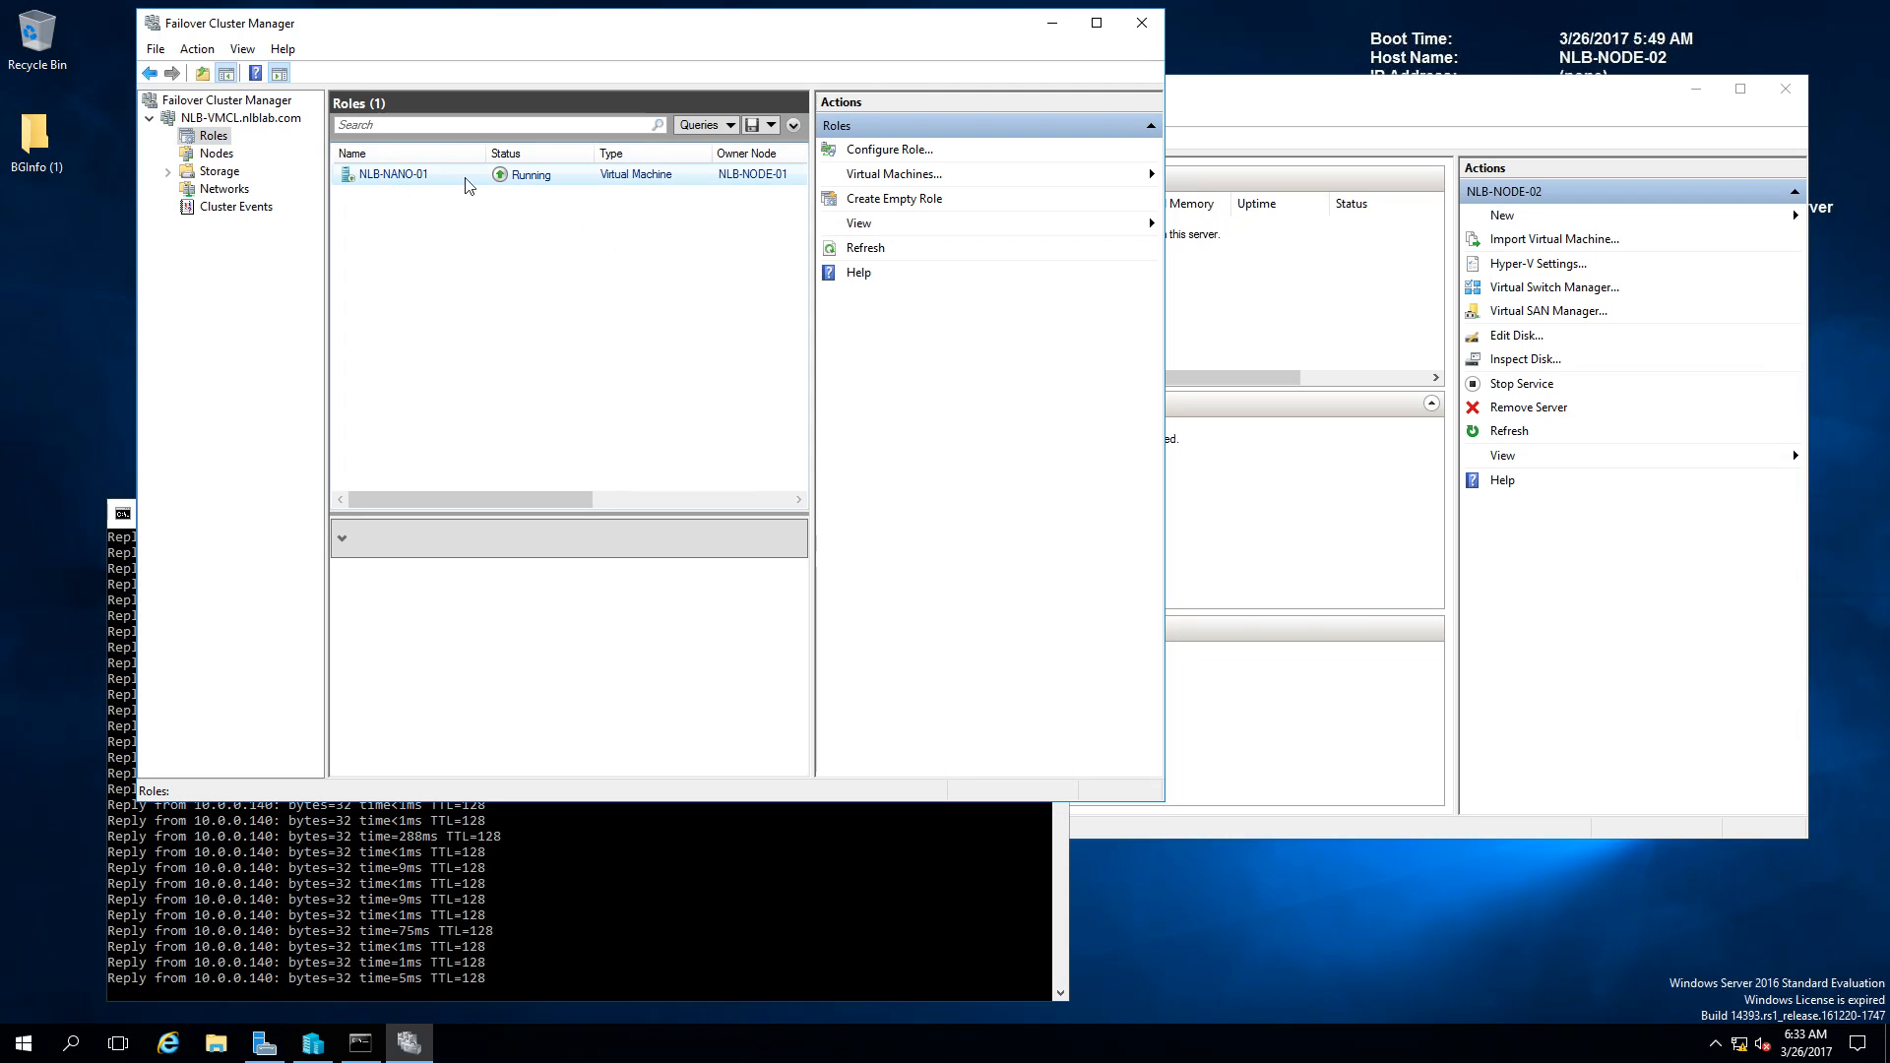
right_click(724, 181)
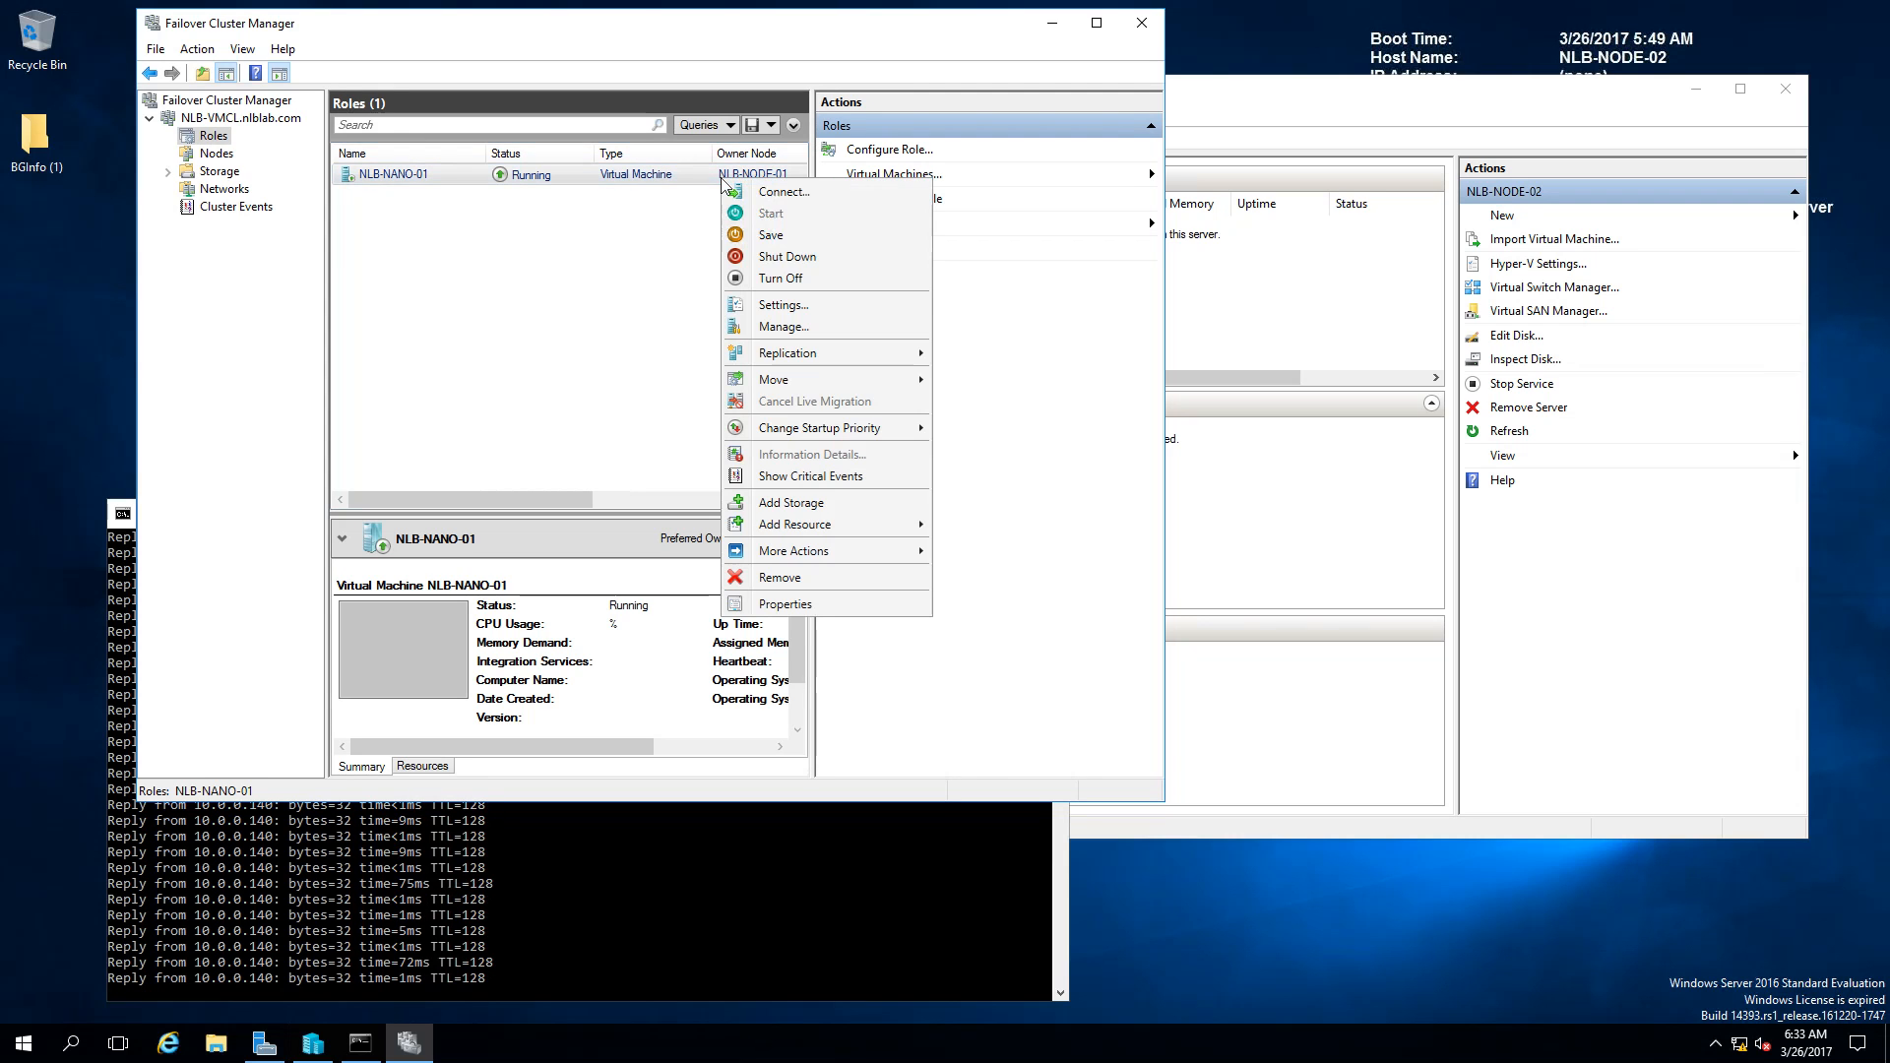
left_click(784, 604)
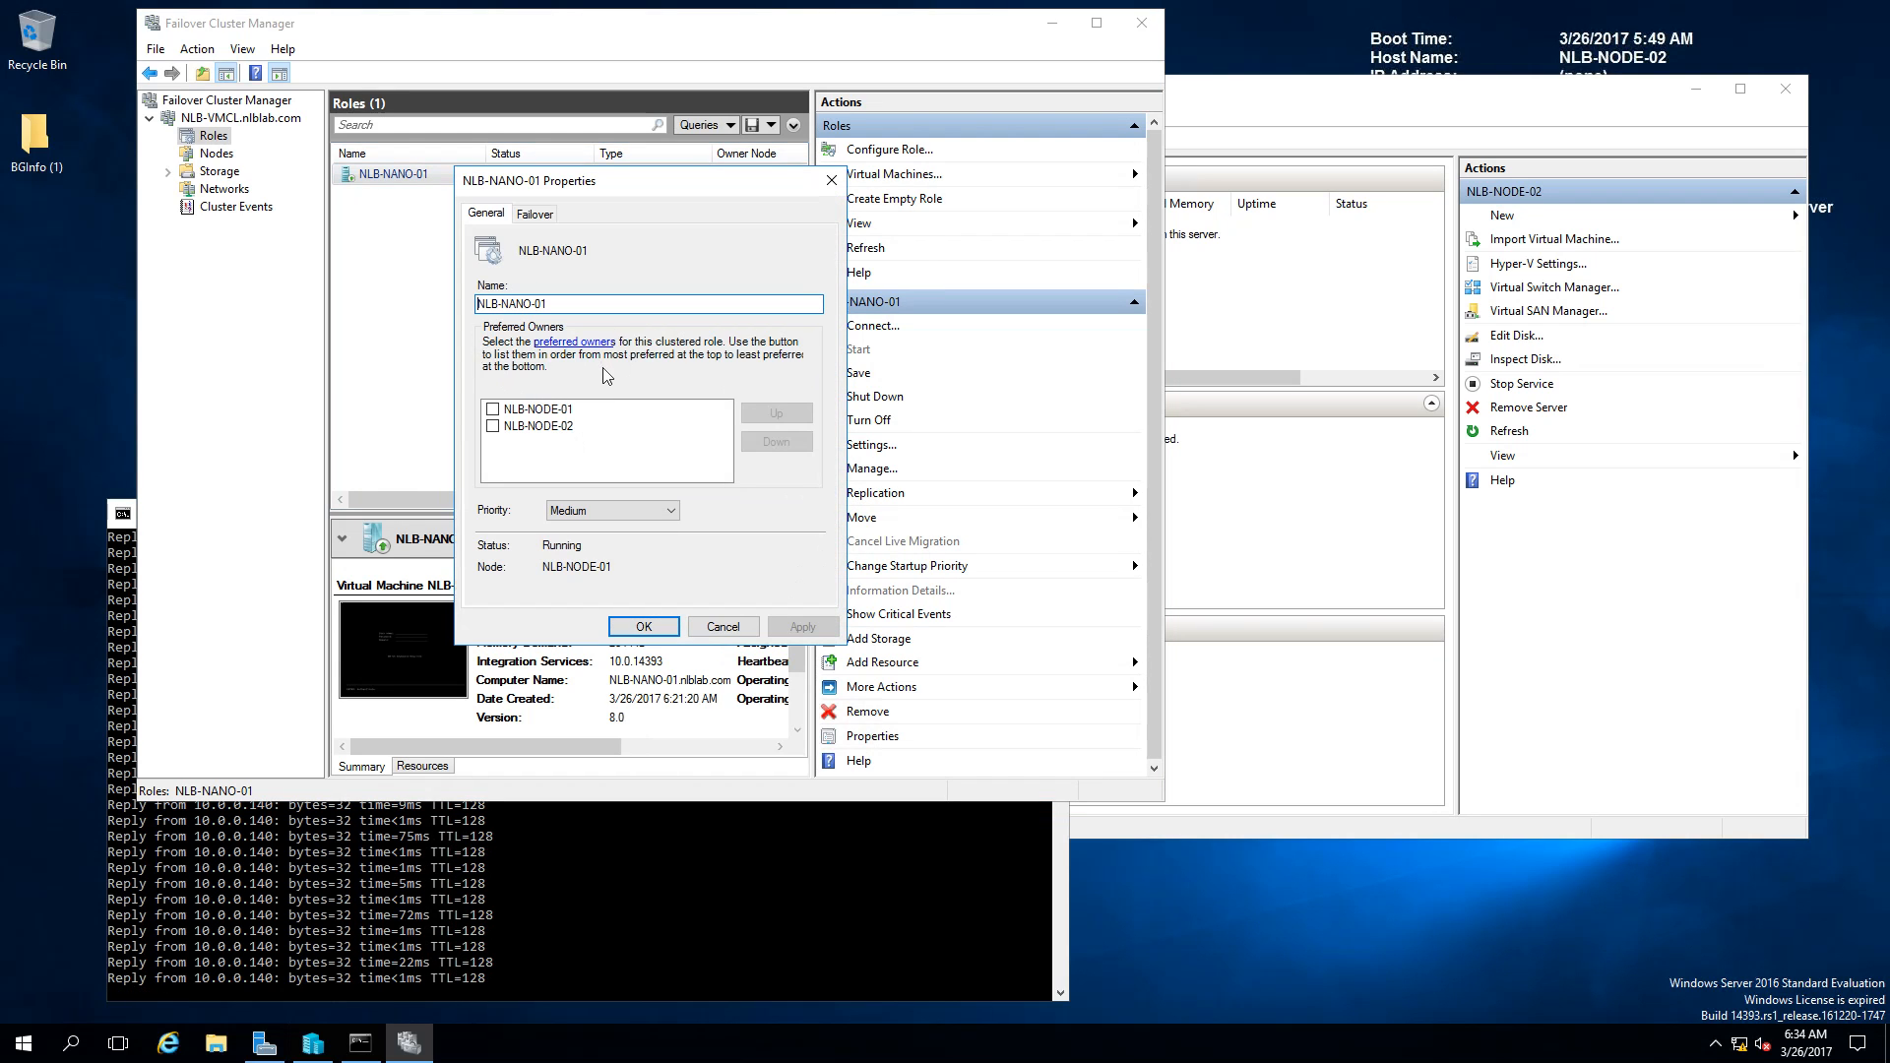
left_click(492, 409)
left_click(493, 426)
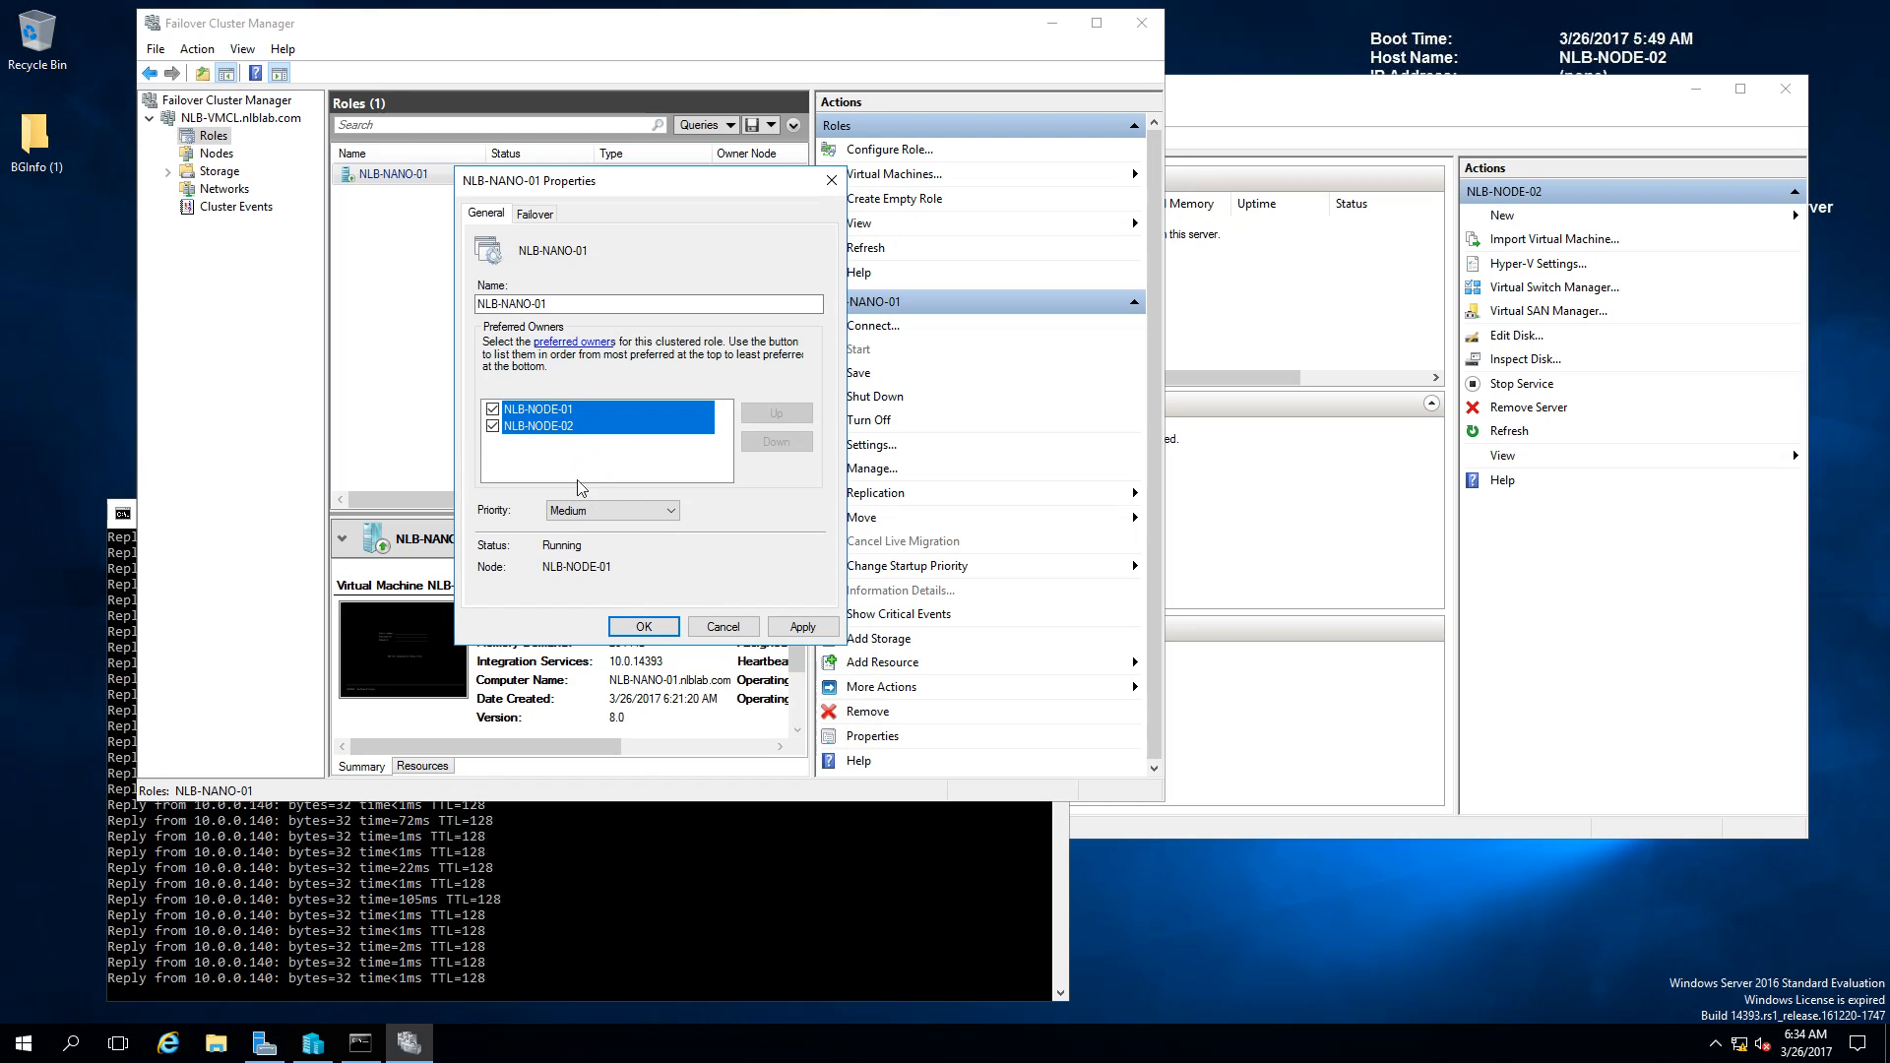
left_click(537, 213)
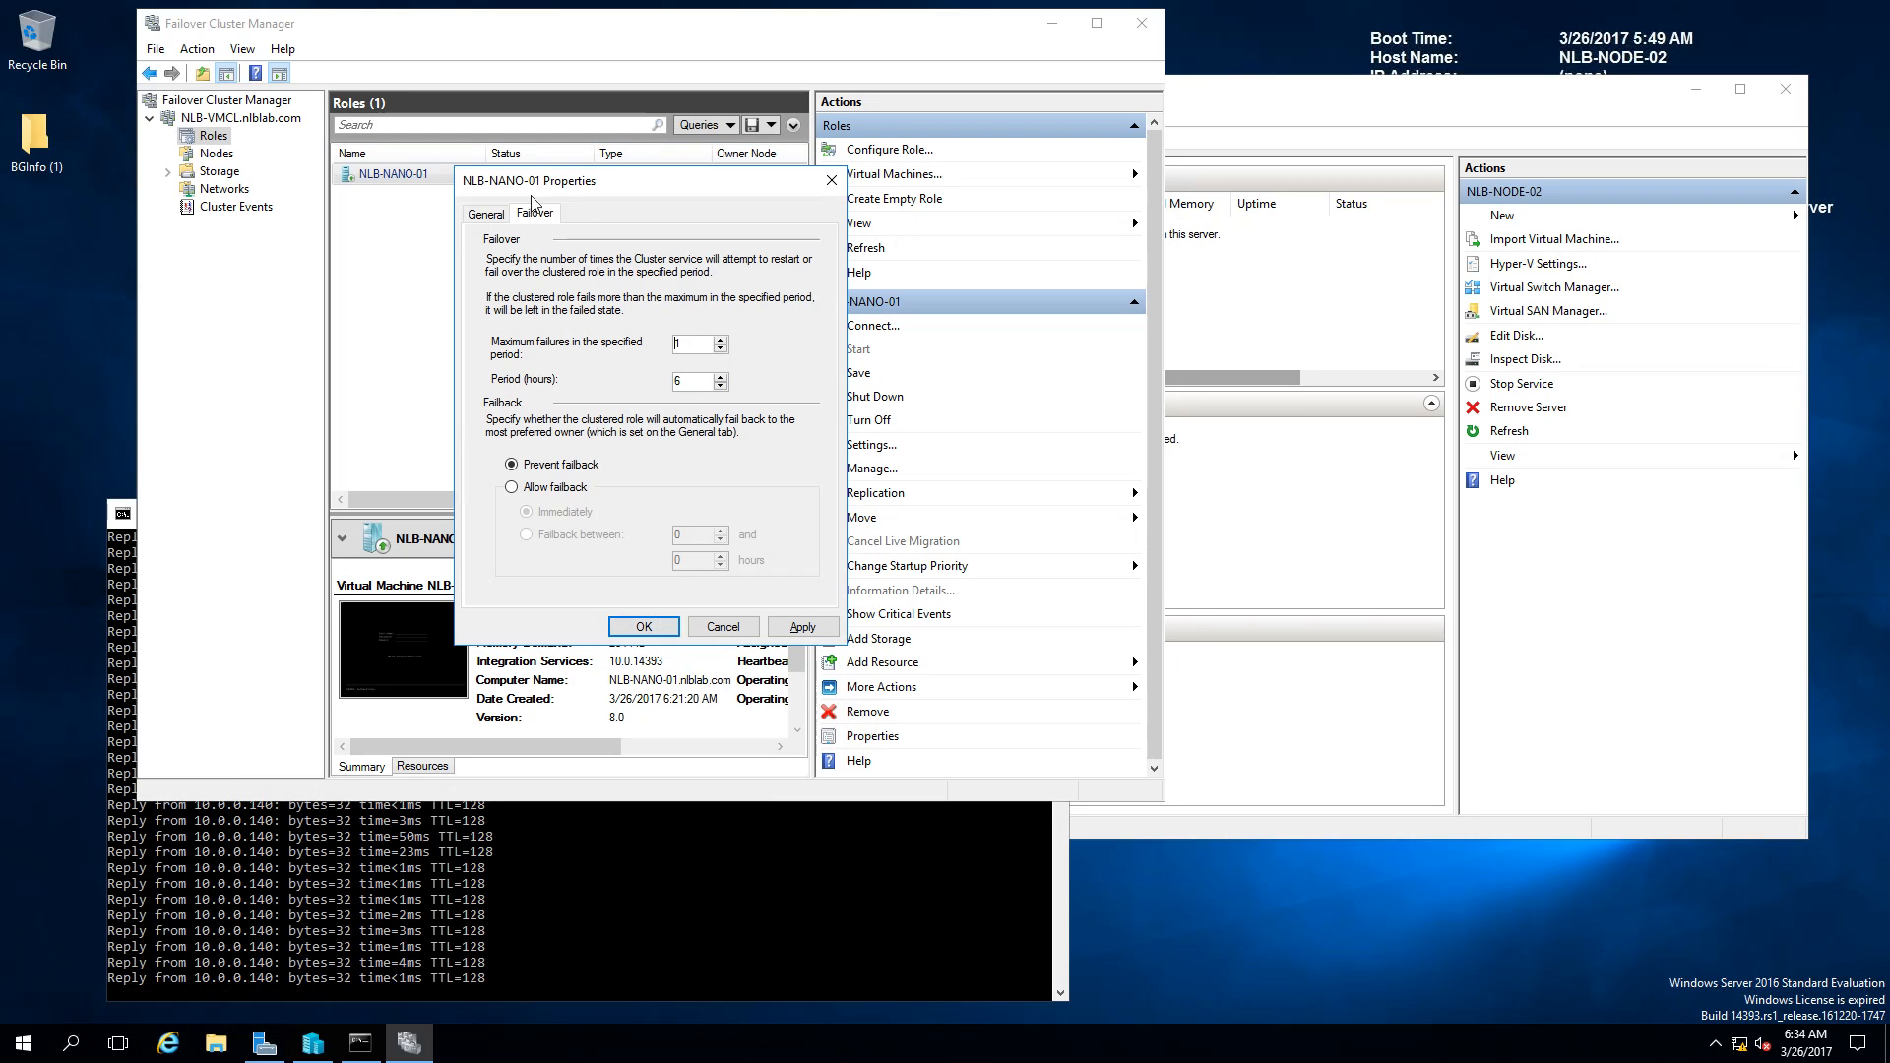
left_click(486, 214)
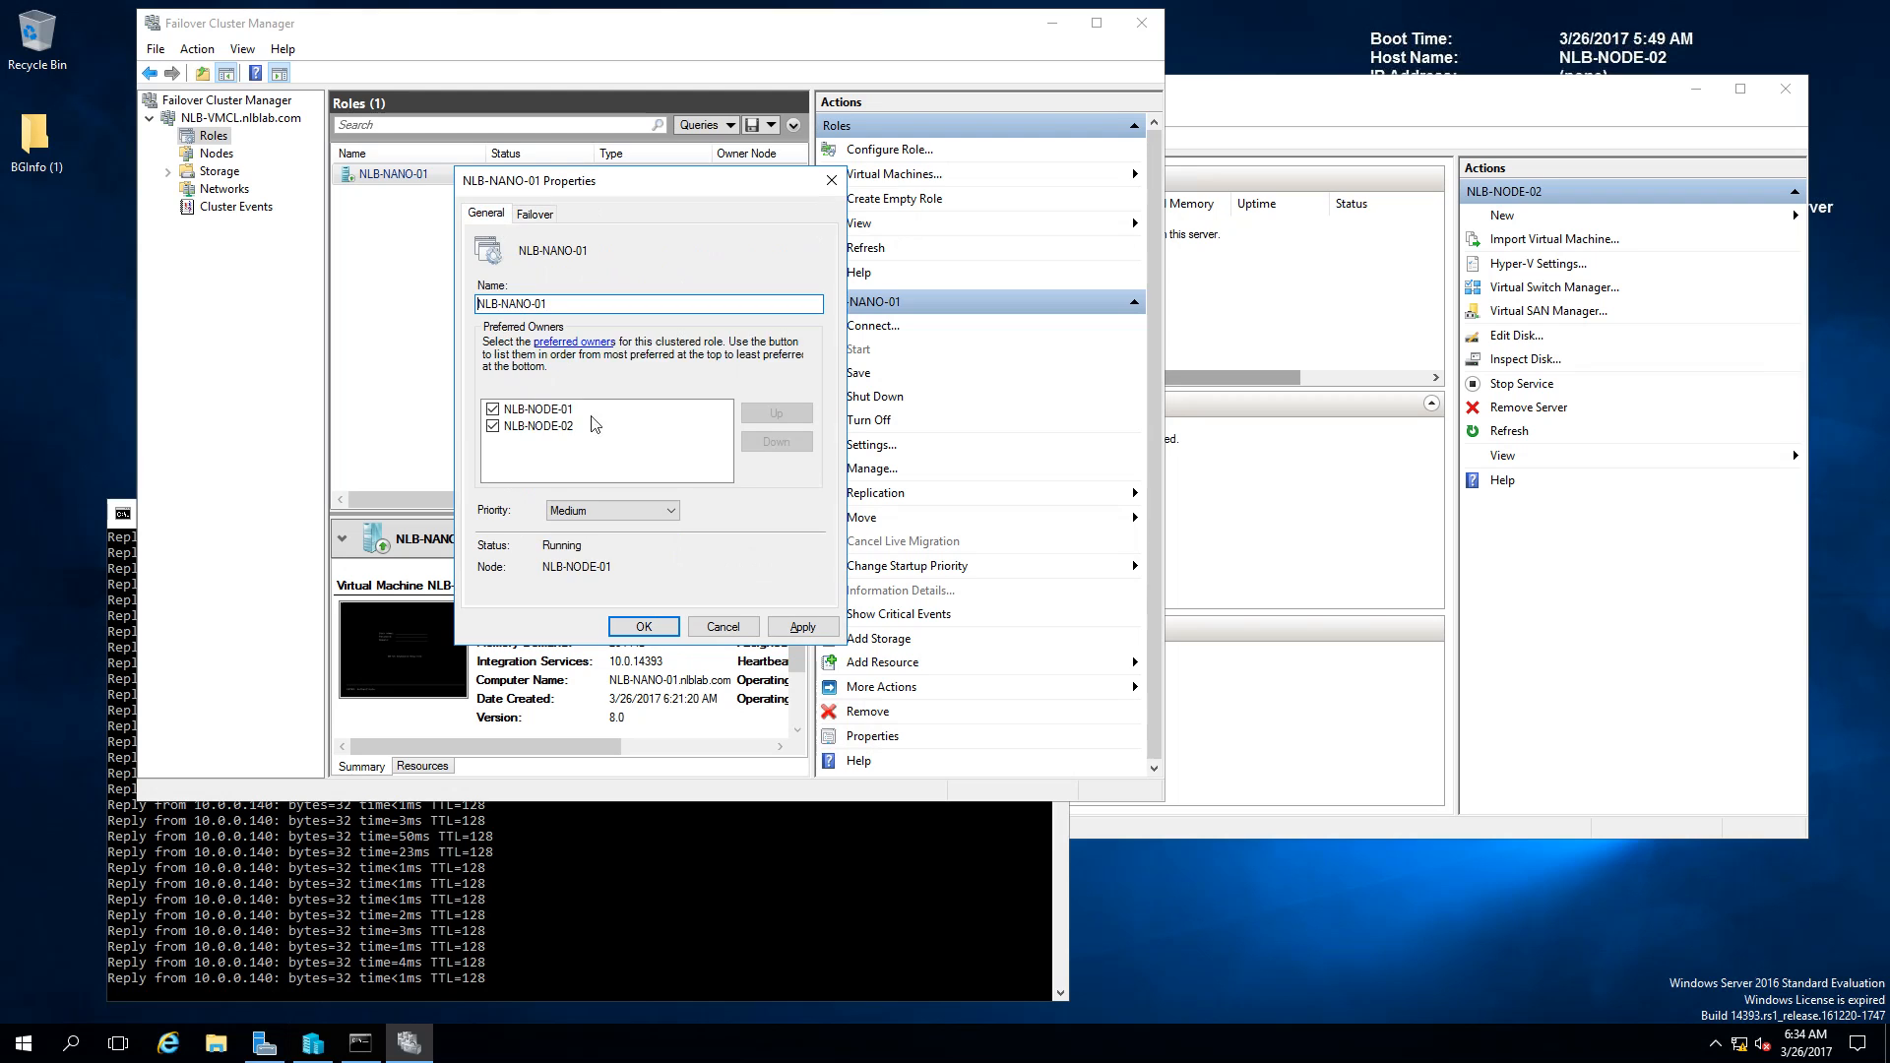
left_click(661, 636)
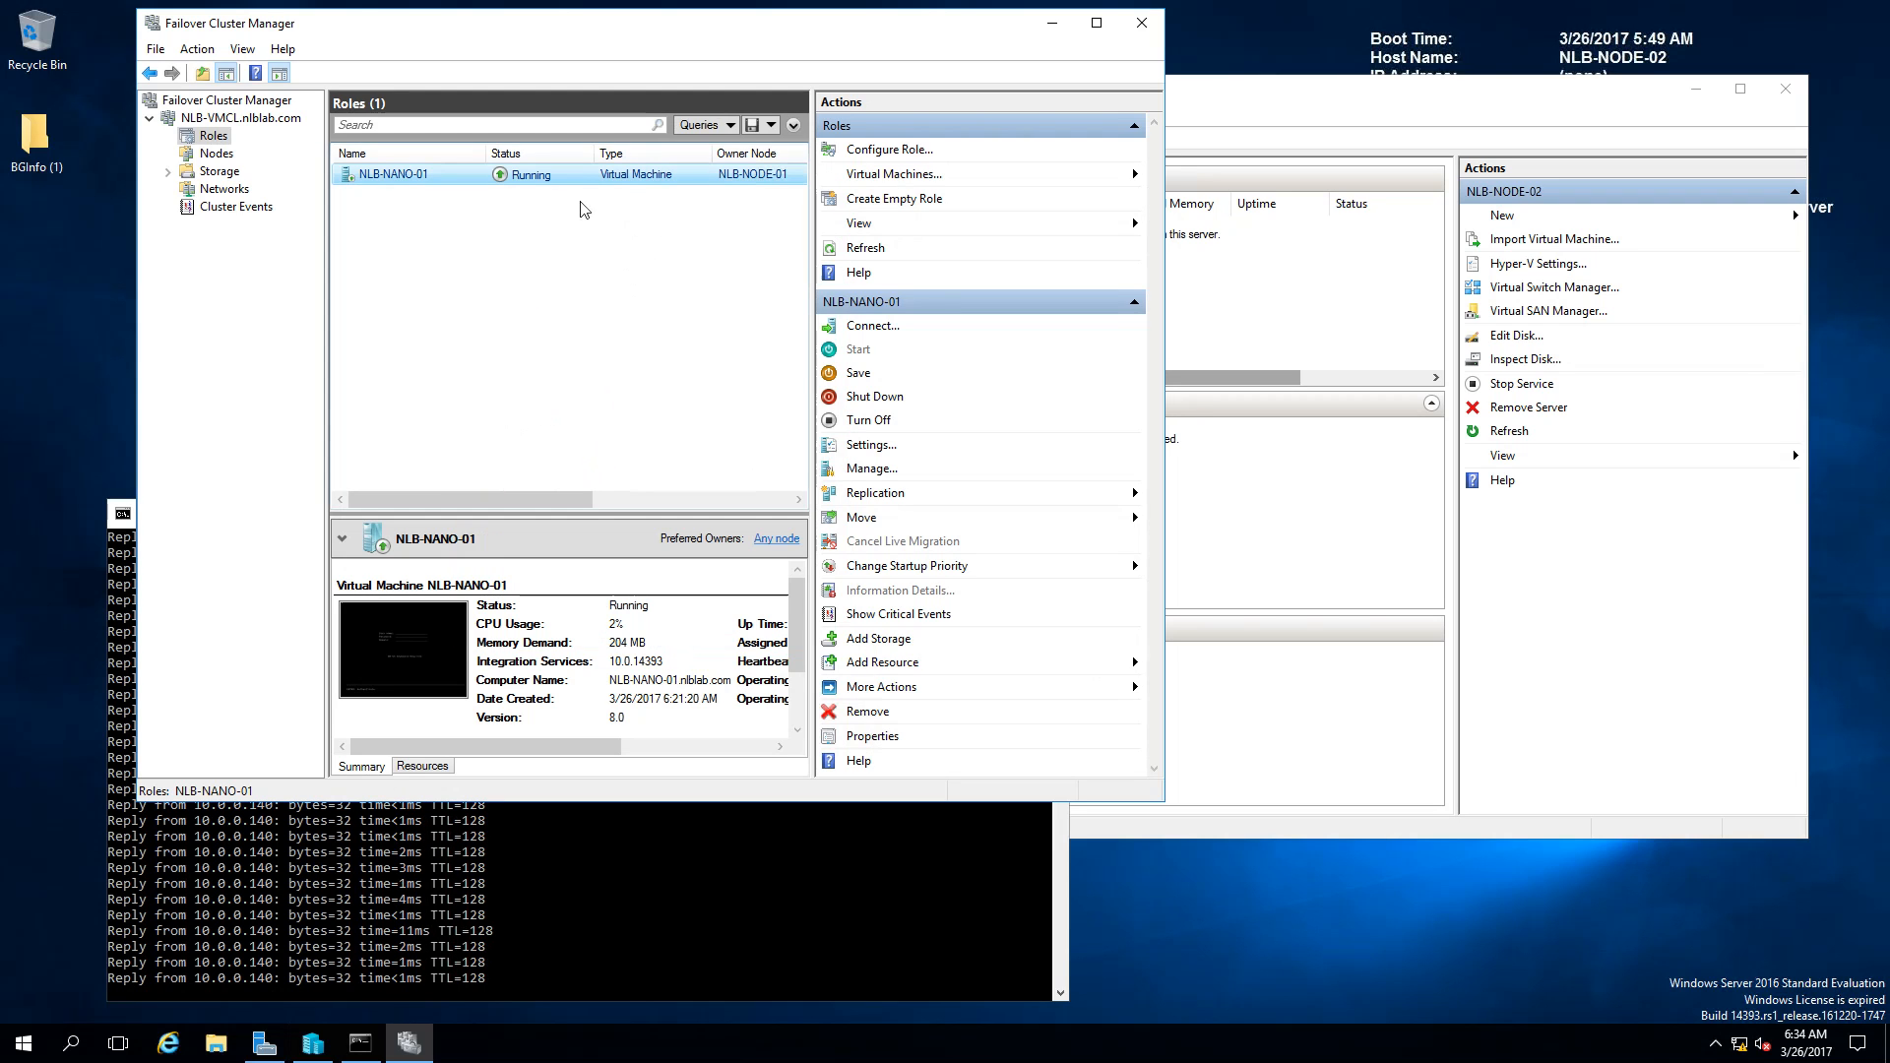
Step: Live migrate NLB-NANO-01 to the selected node NLB-NODE-02 and watch its progress
right_click(597, 181)
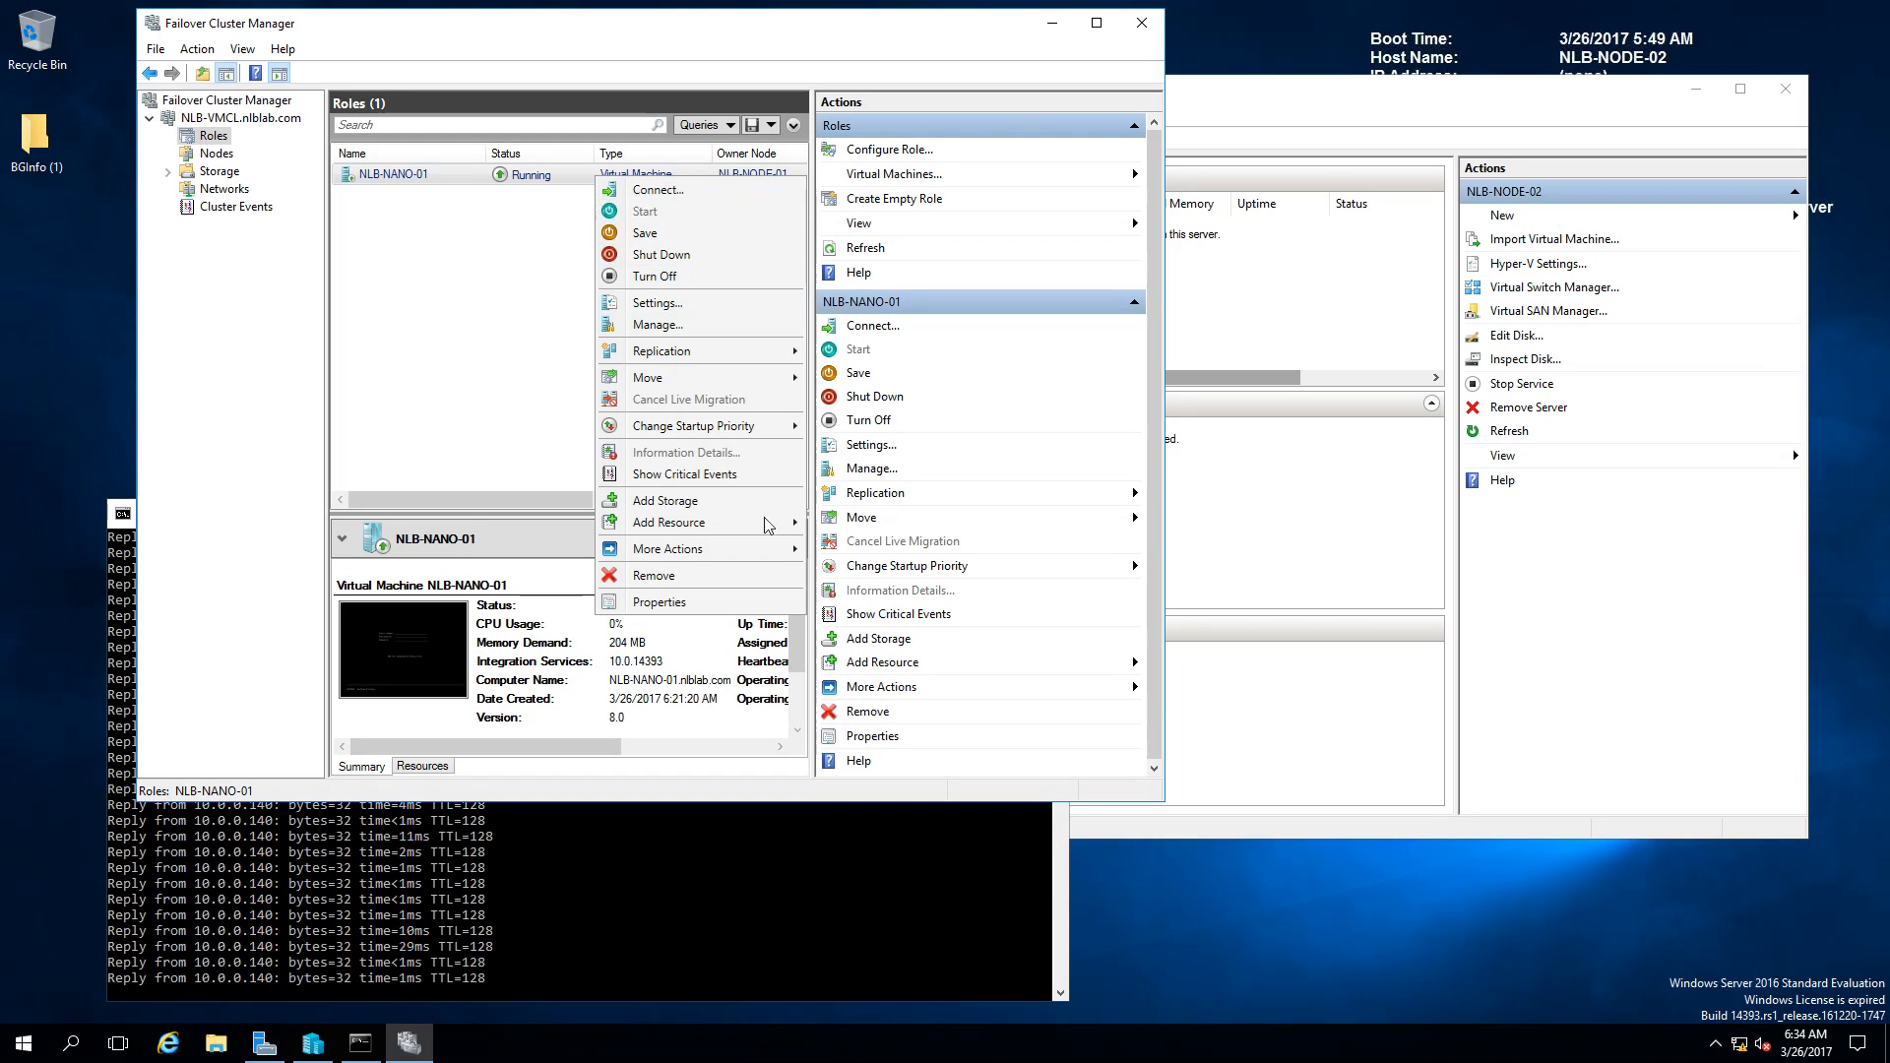
mouse_move(749, 388)
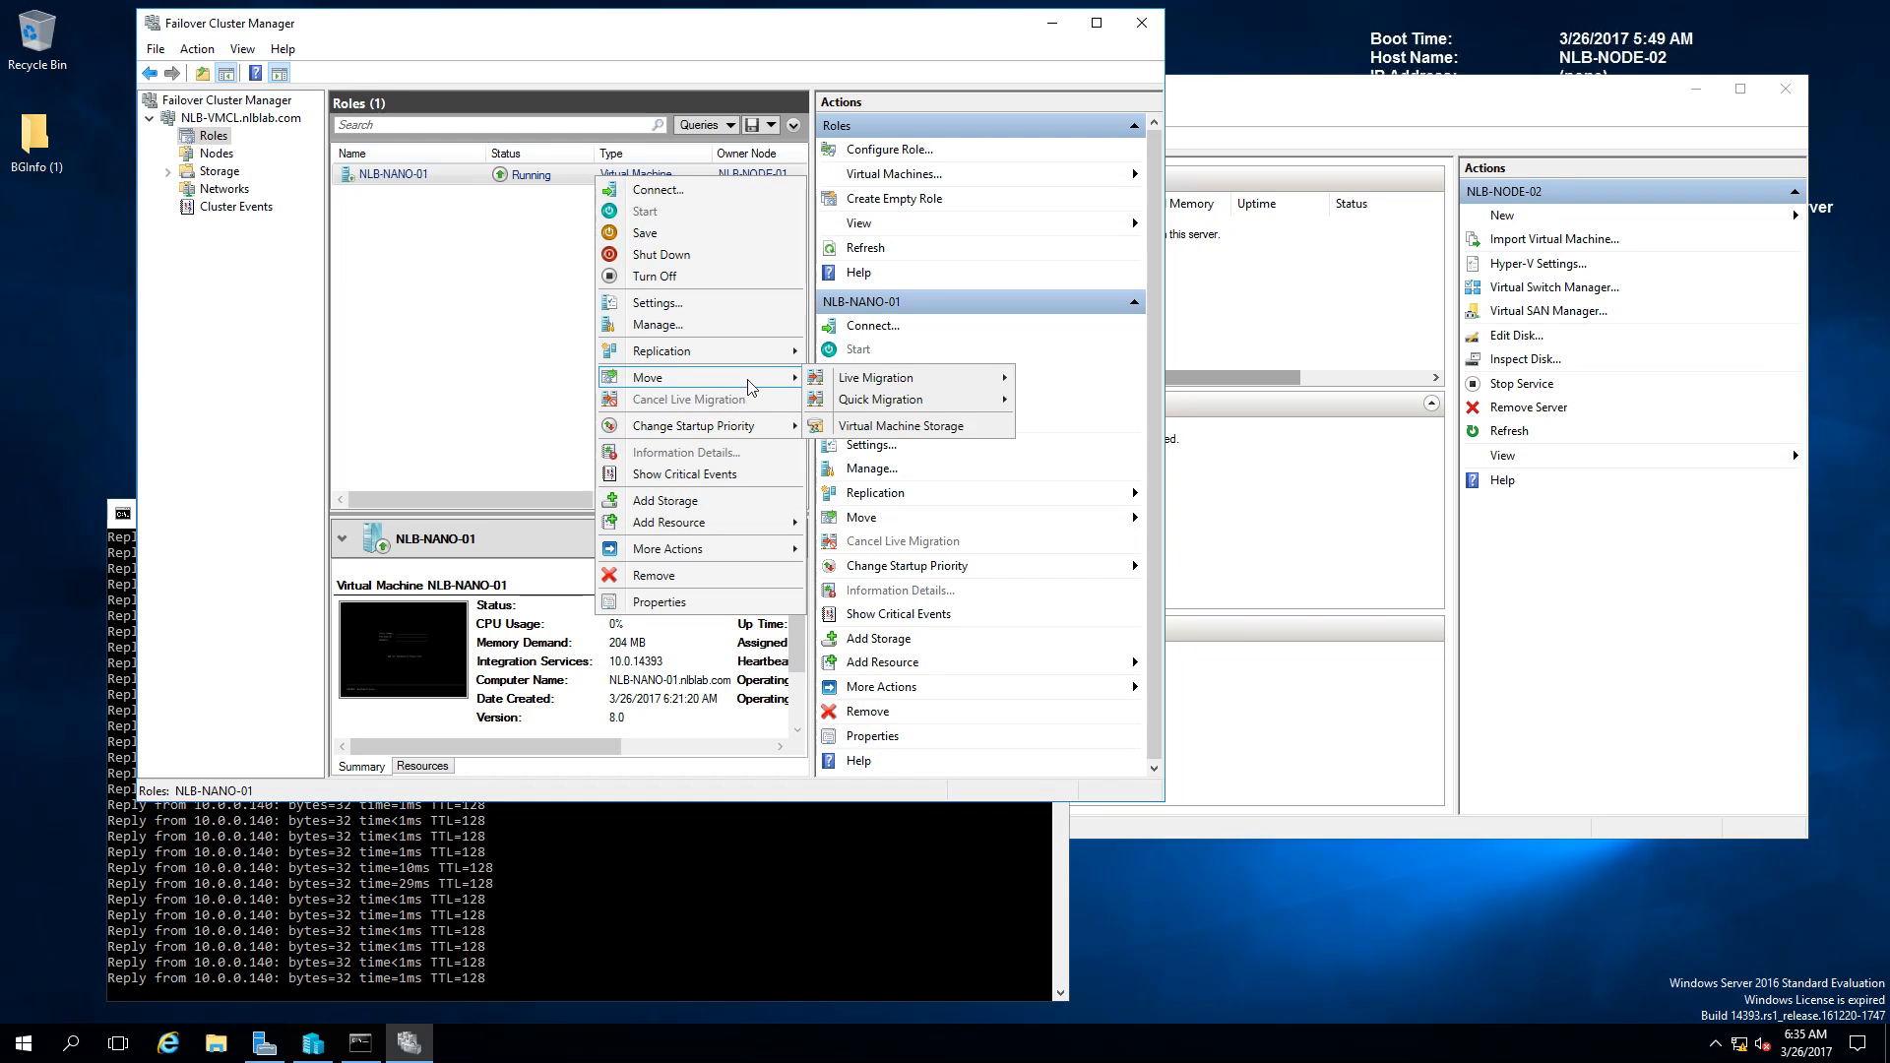
mouse_move(906, 386)
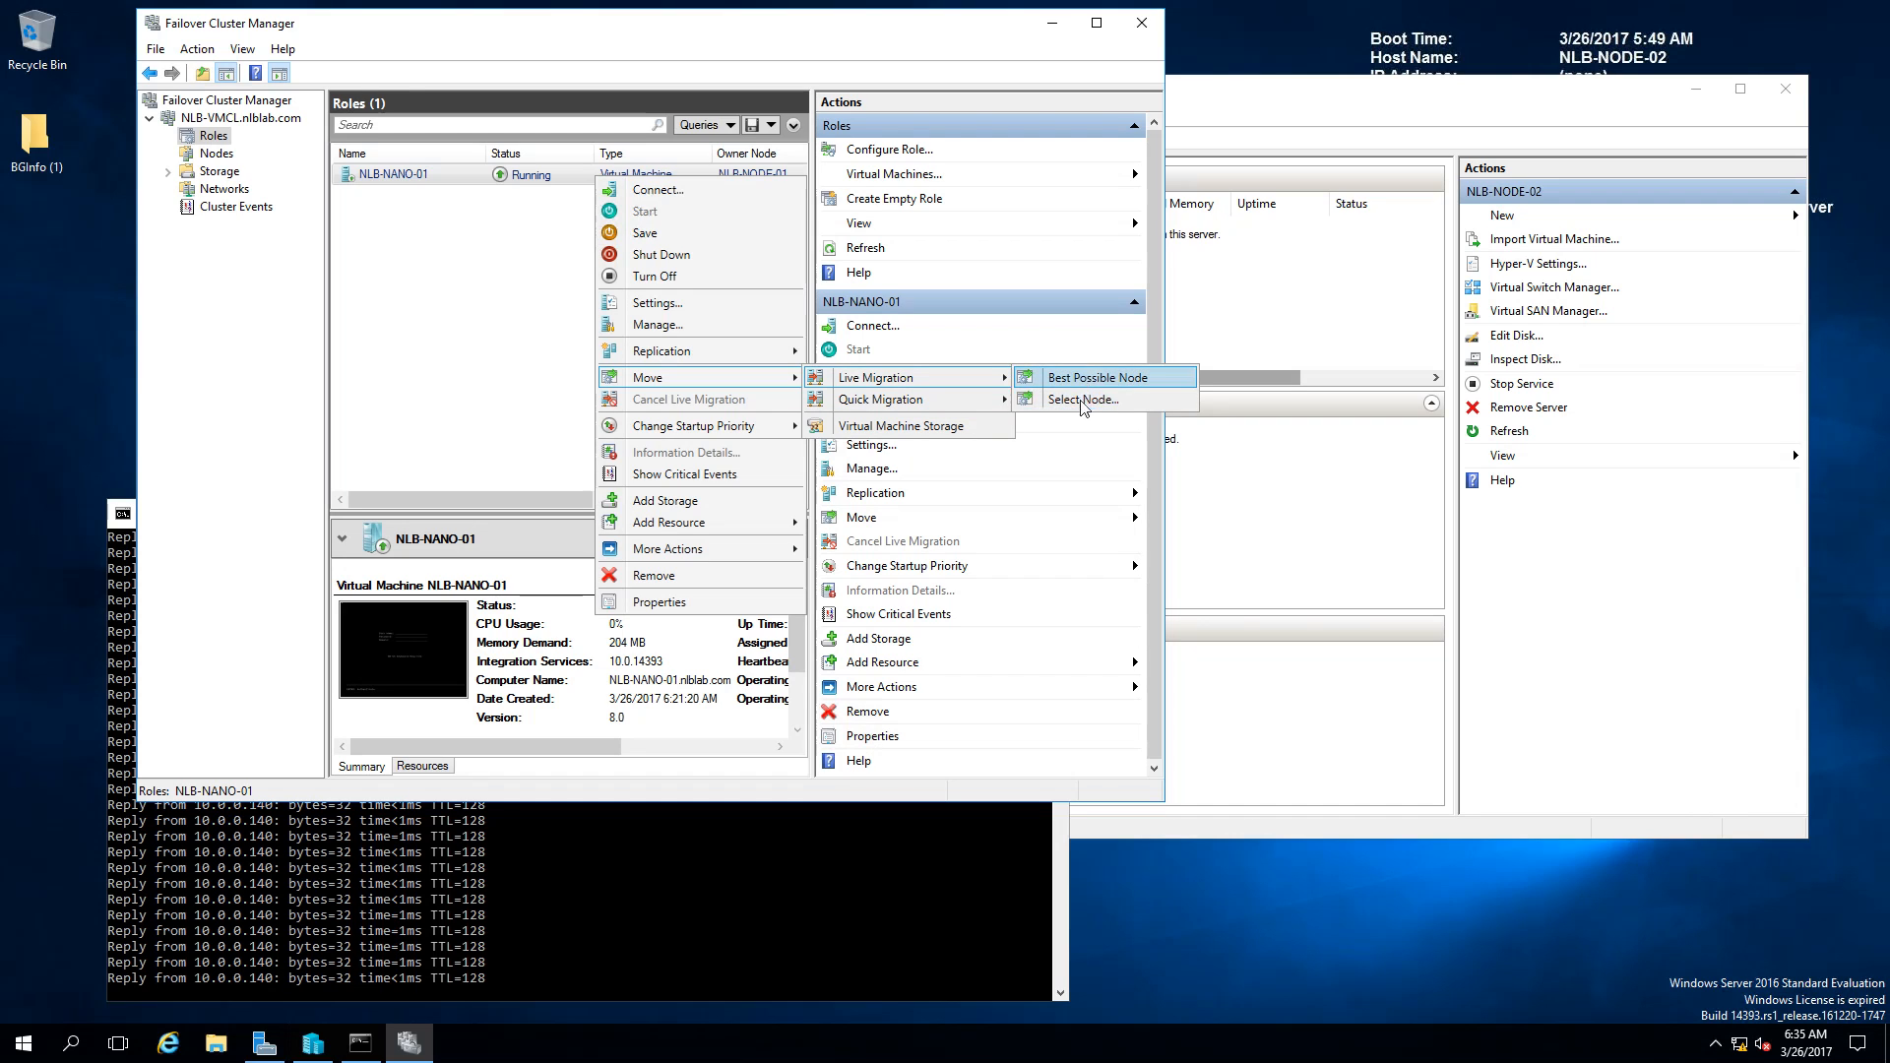
left_click(1164, 396)
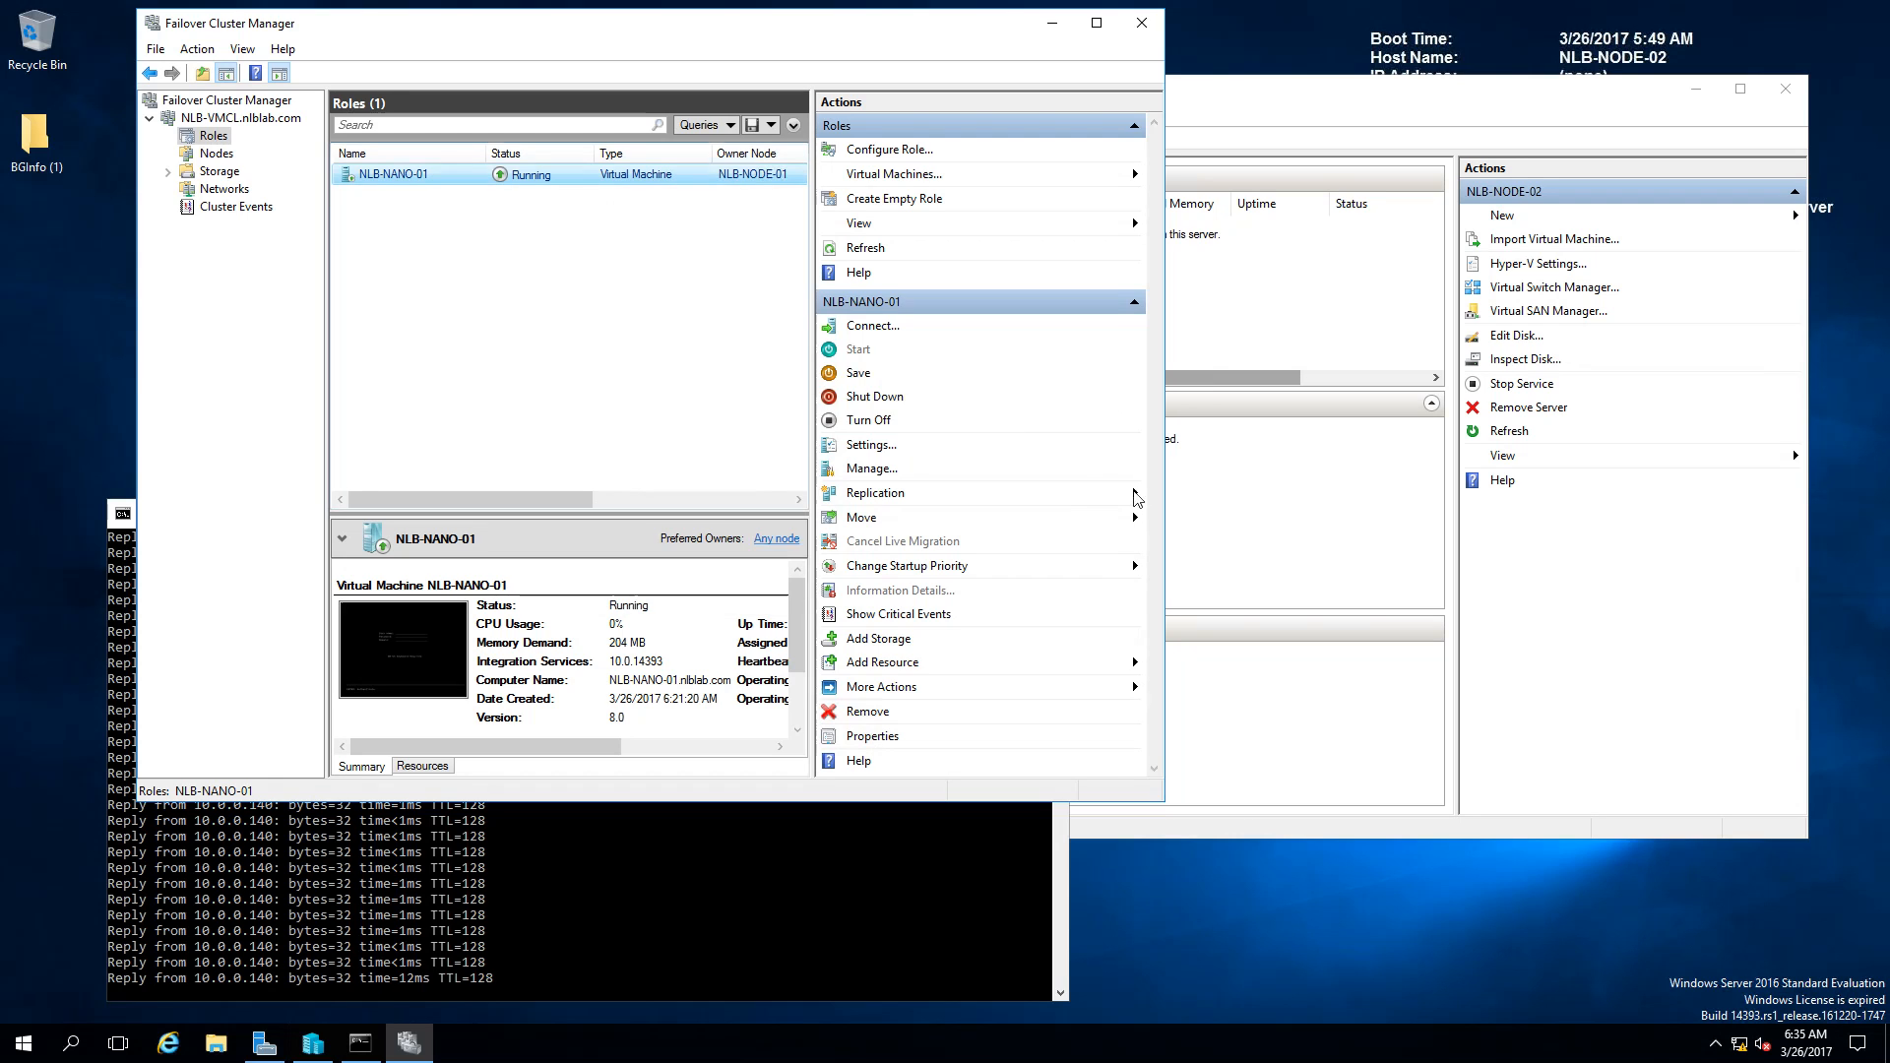
left_click(839, 442)
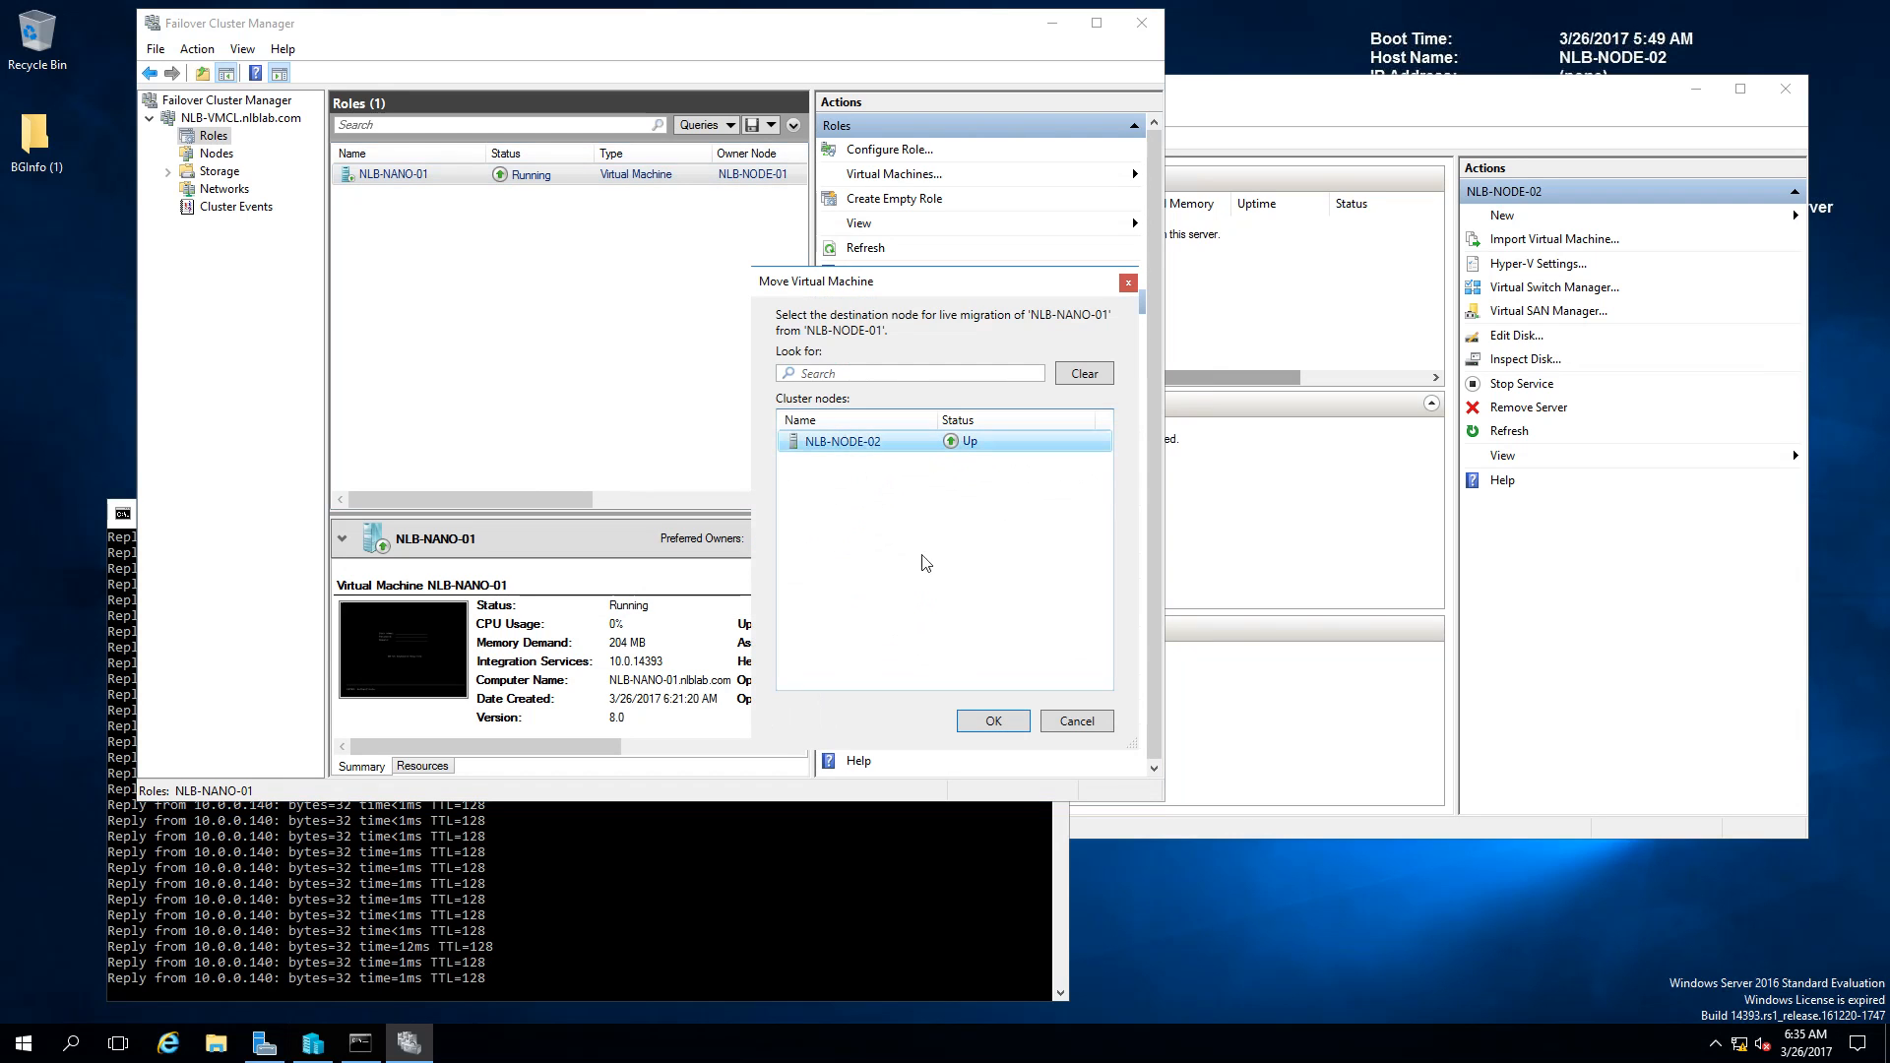
left_click(995, 713)
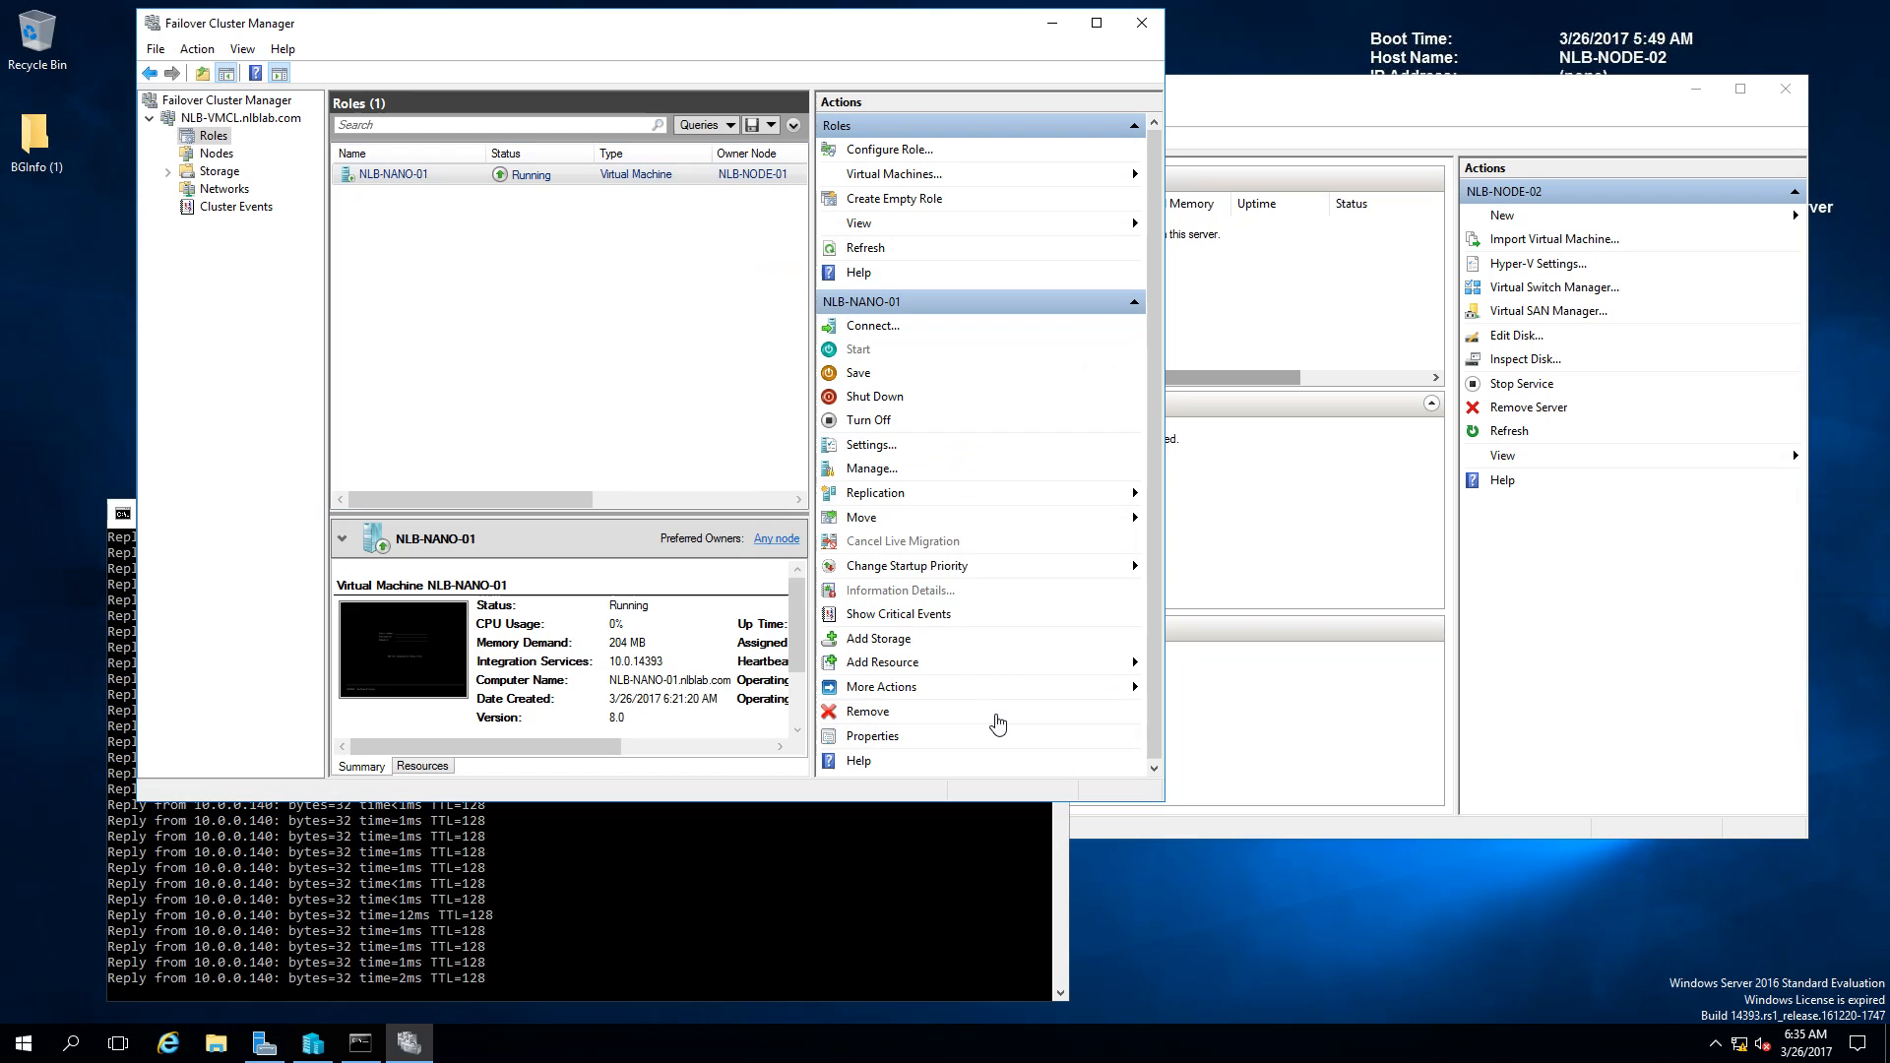
left_click_drag(565, 494, 692, 510)
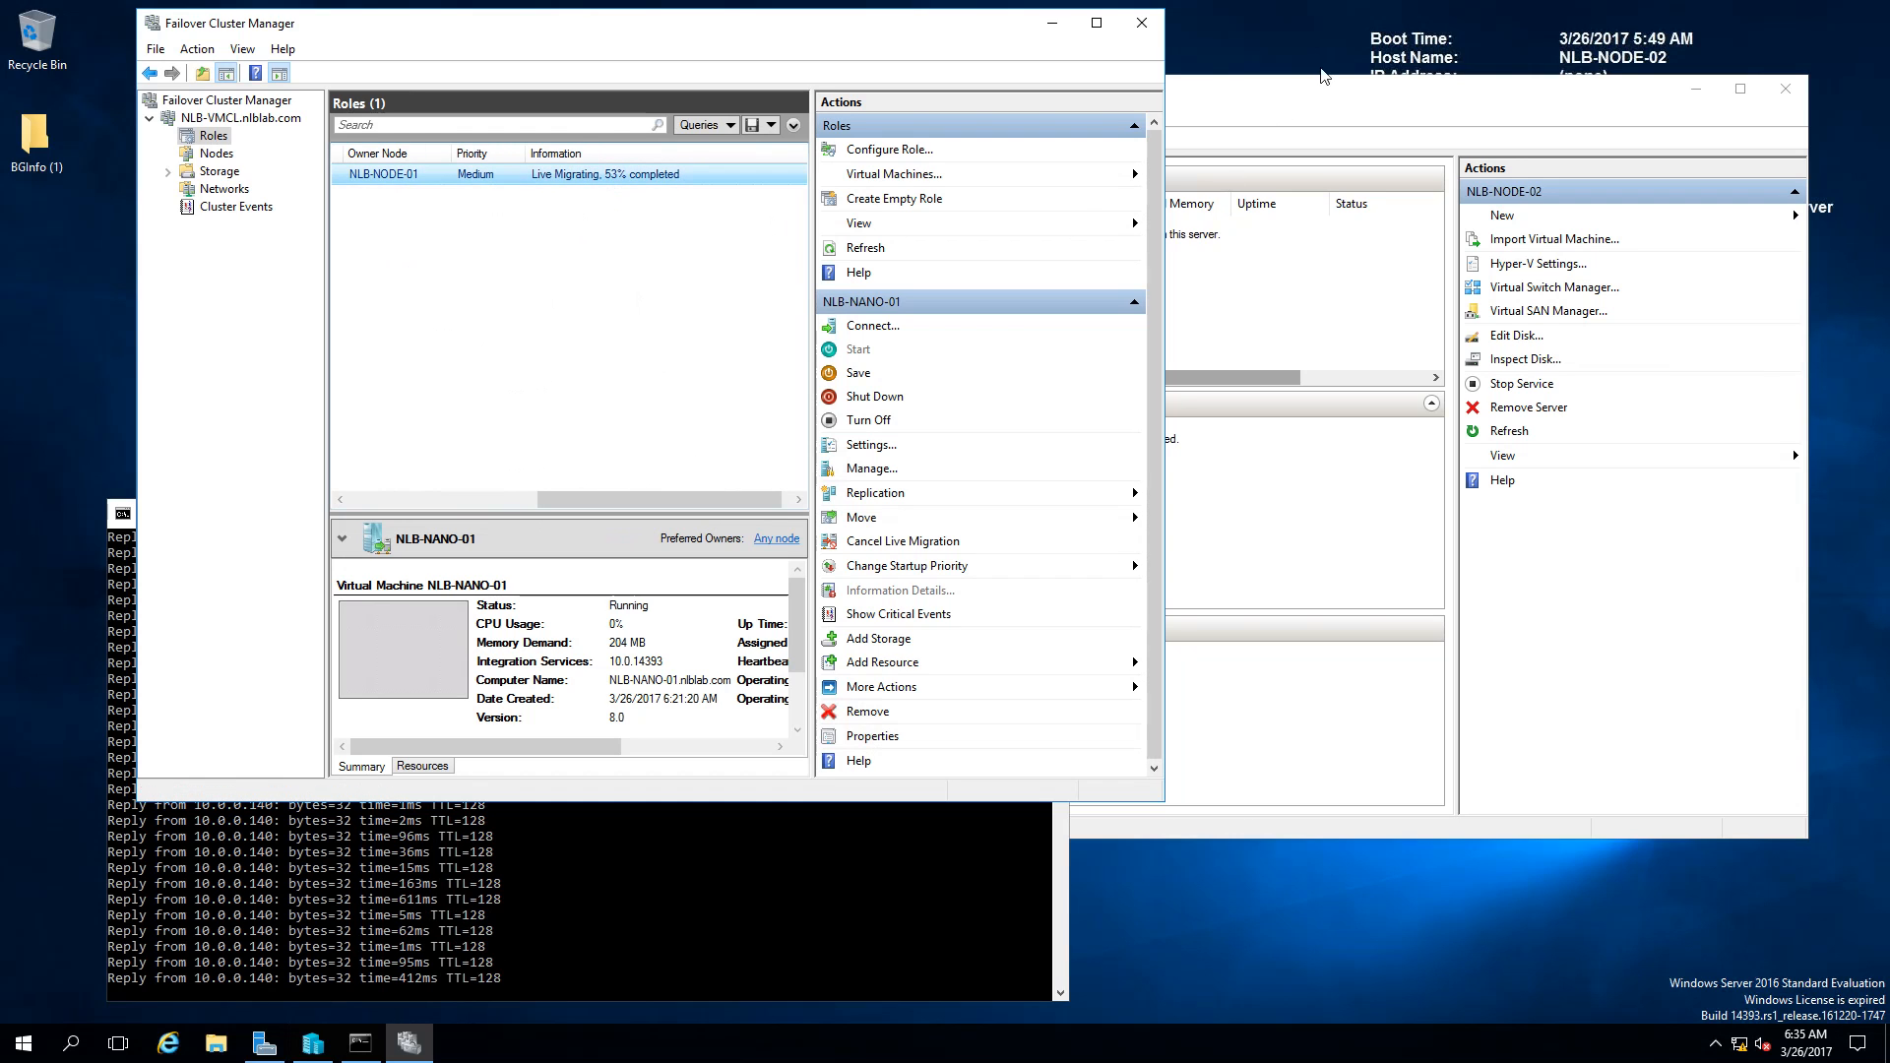
left_click(1304, 96)
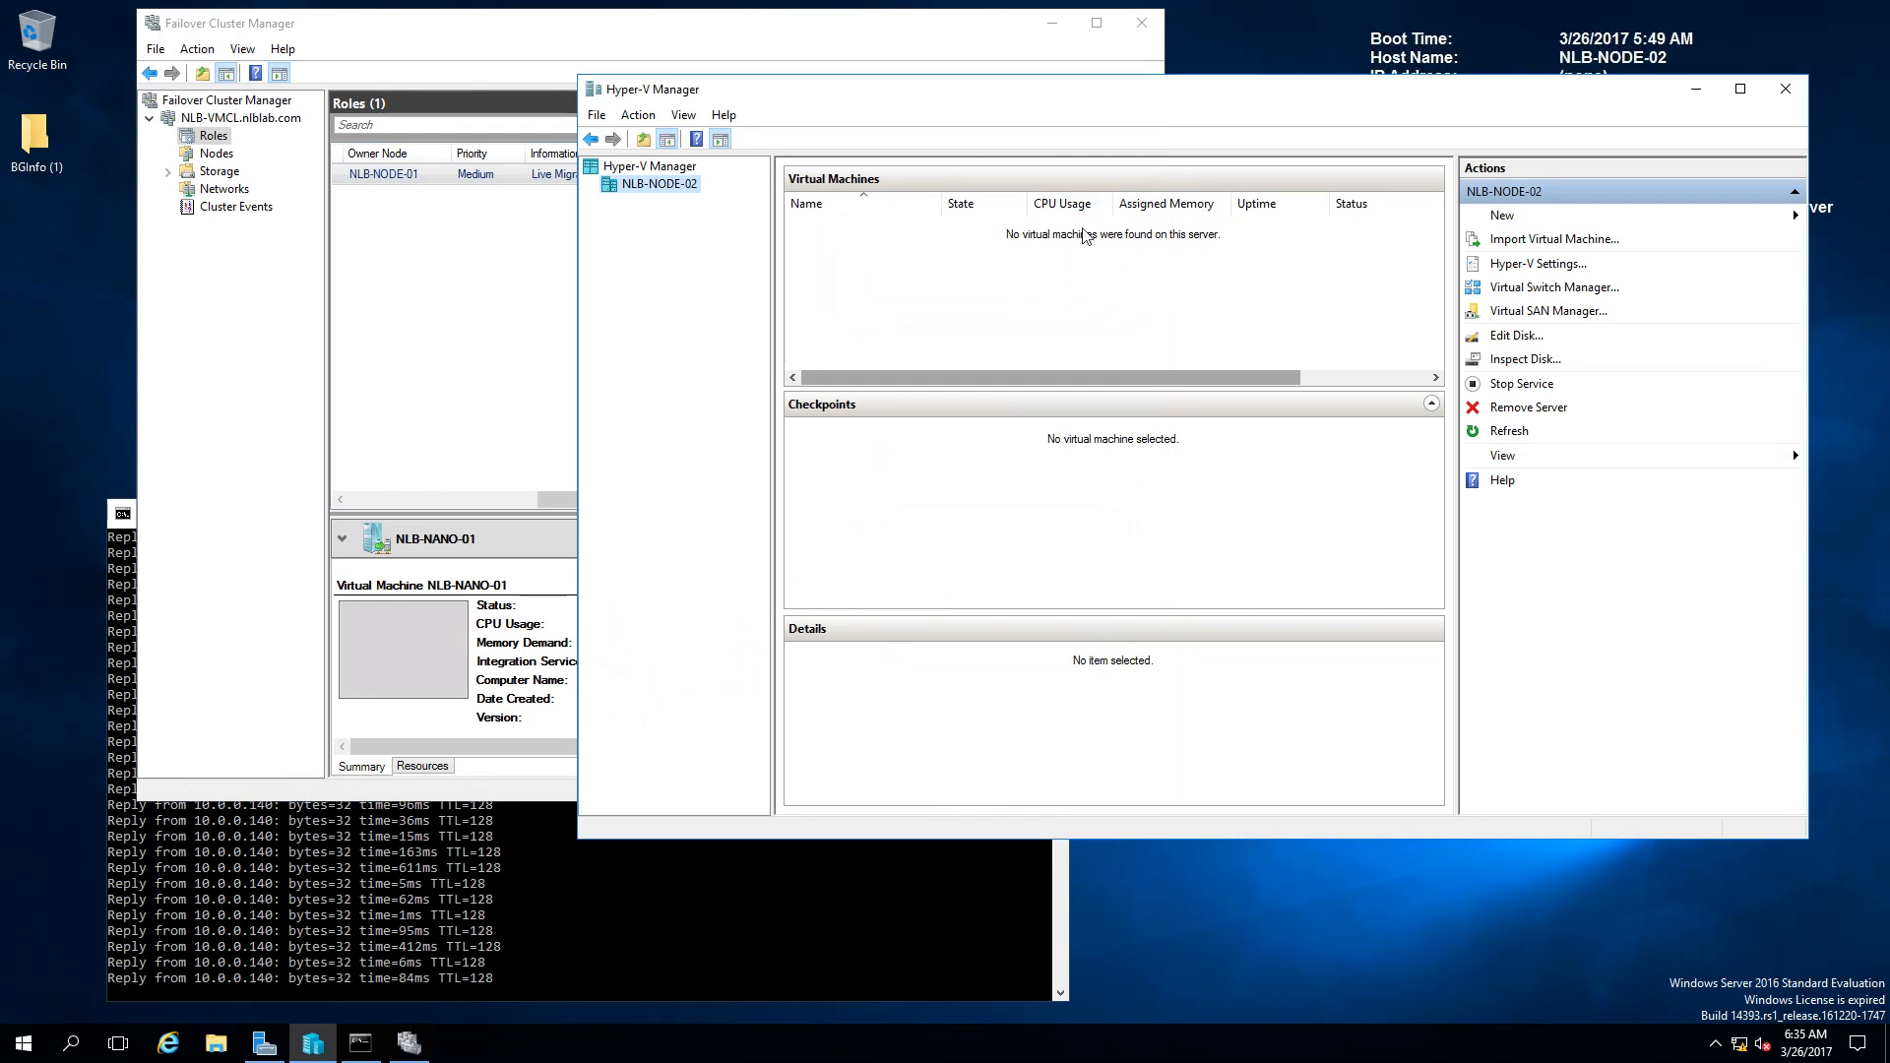
Step: Inspect NLB-NANO-01 in NLB-NODE-02's Hyper-V Manager: Running, clustered, heartbeat OK
left_click_drag(1079, 243, 1020, 199)
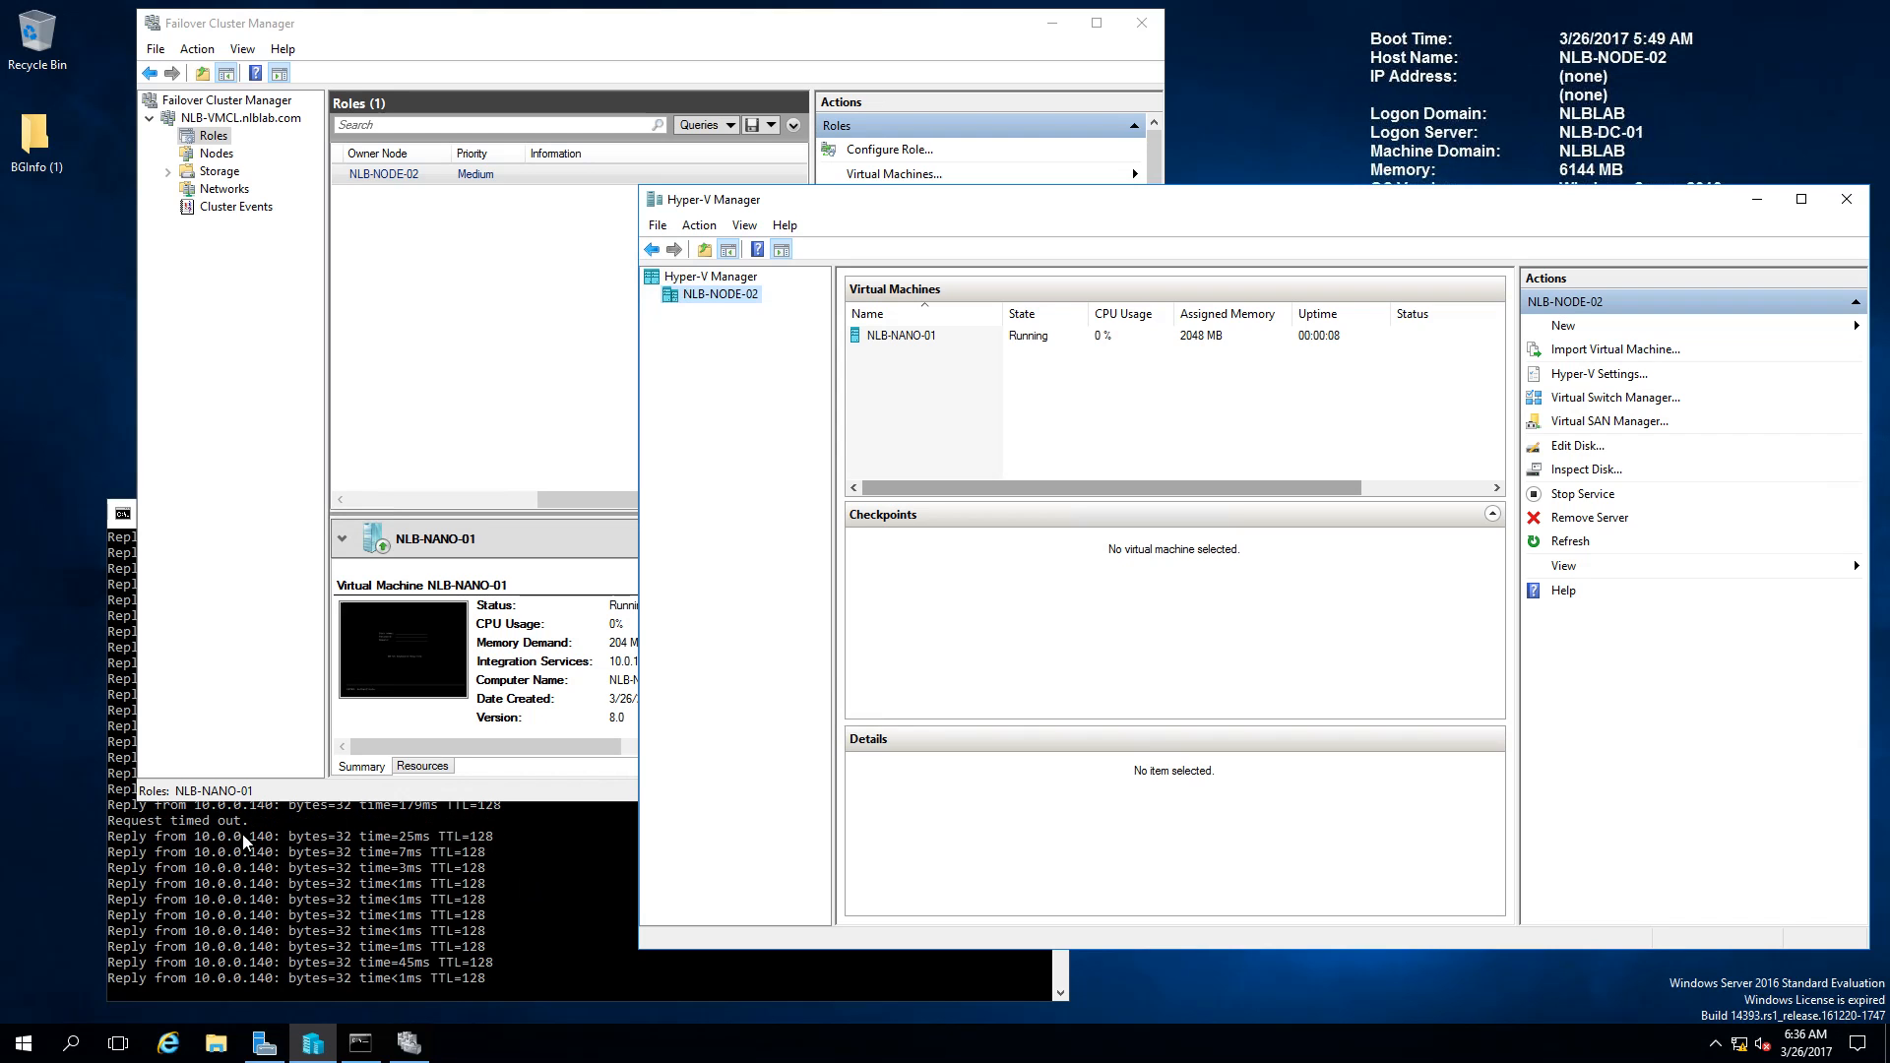
left_click(926, 337)
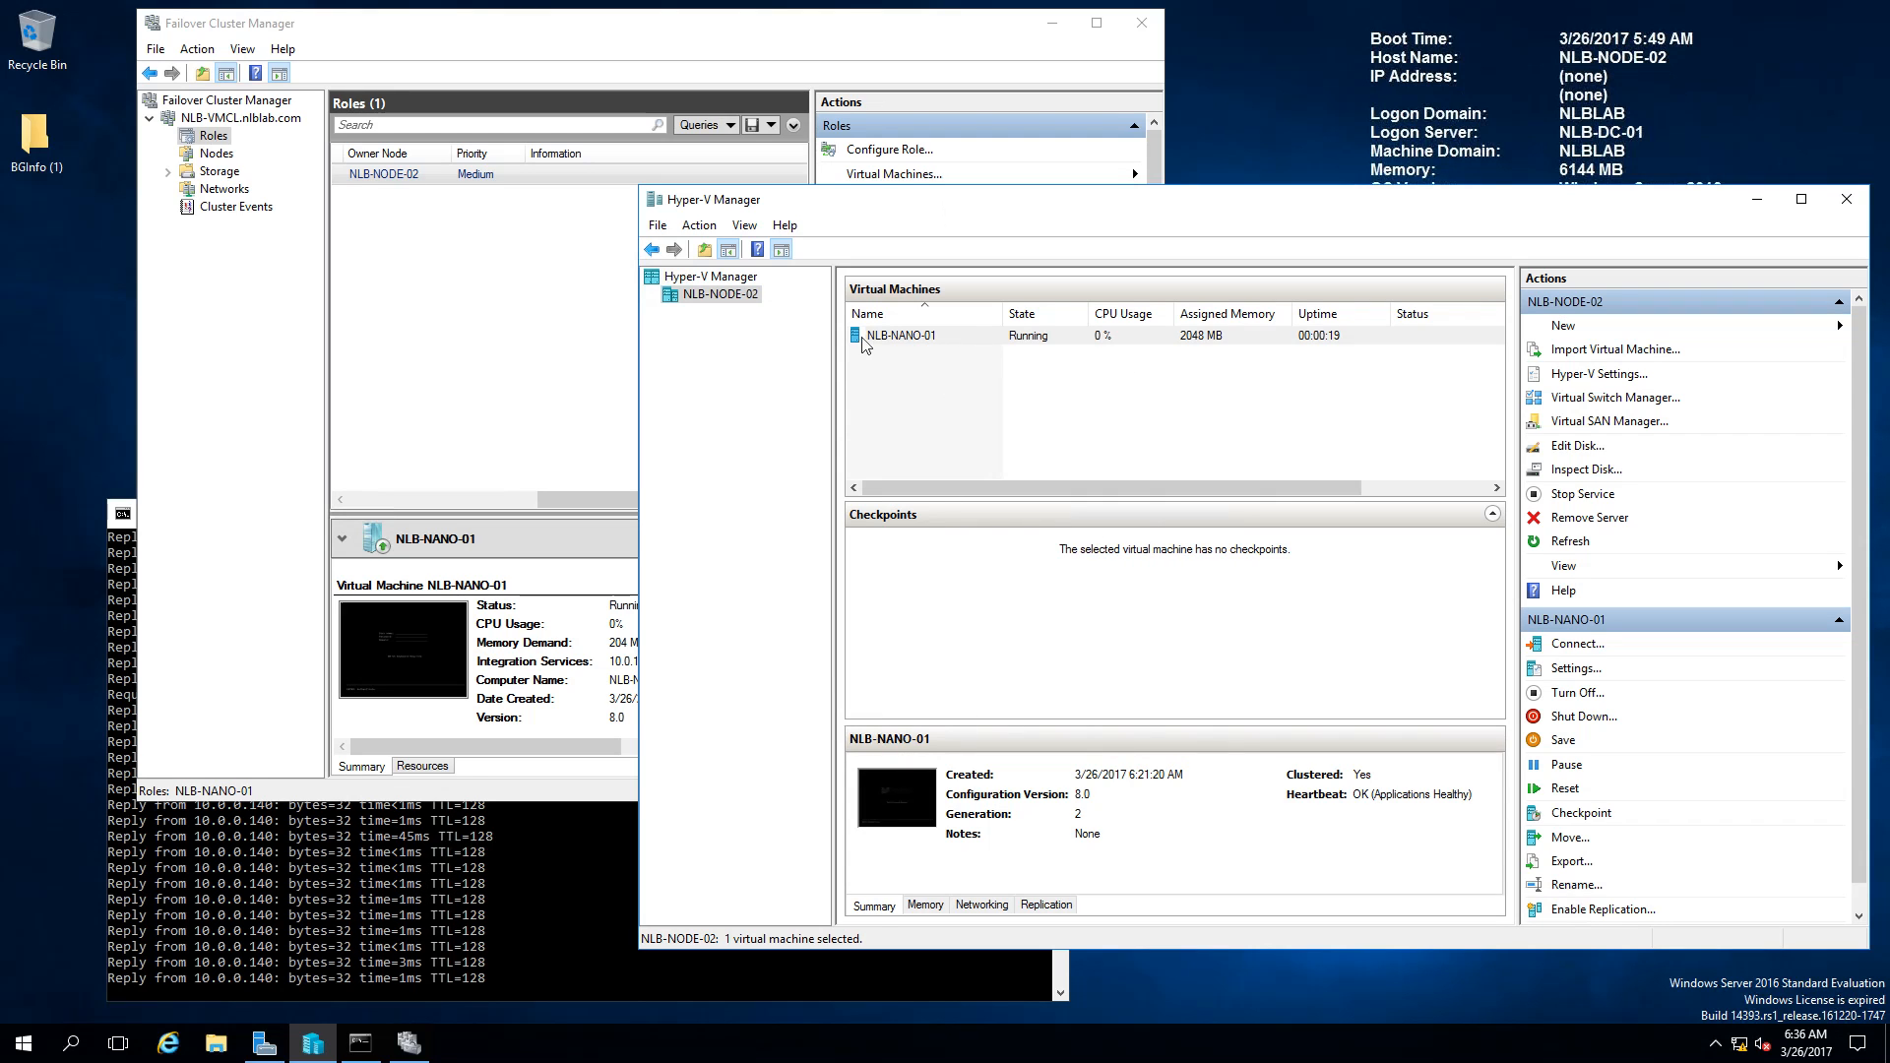
right_click(964, 338)
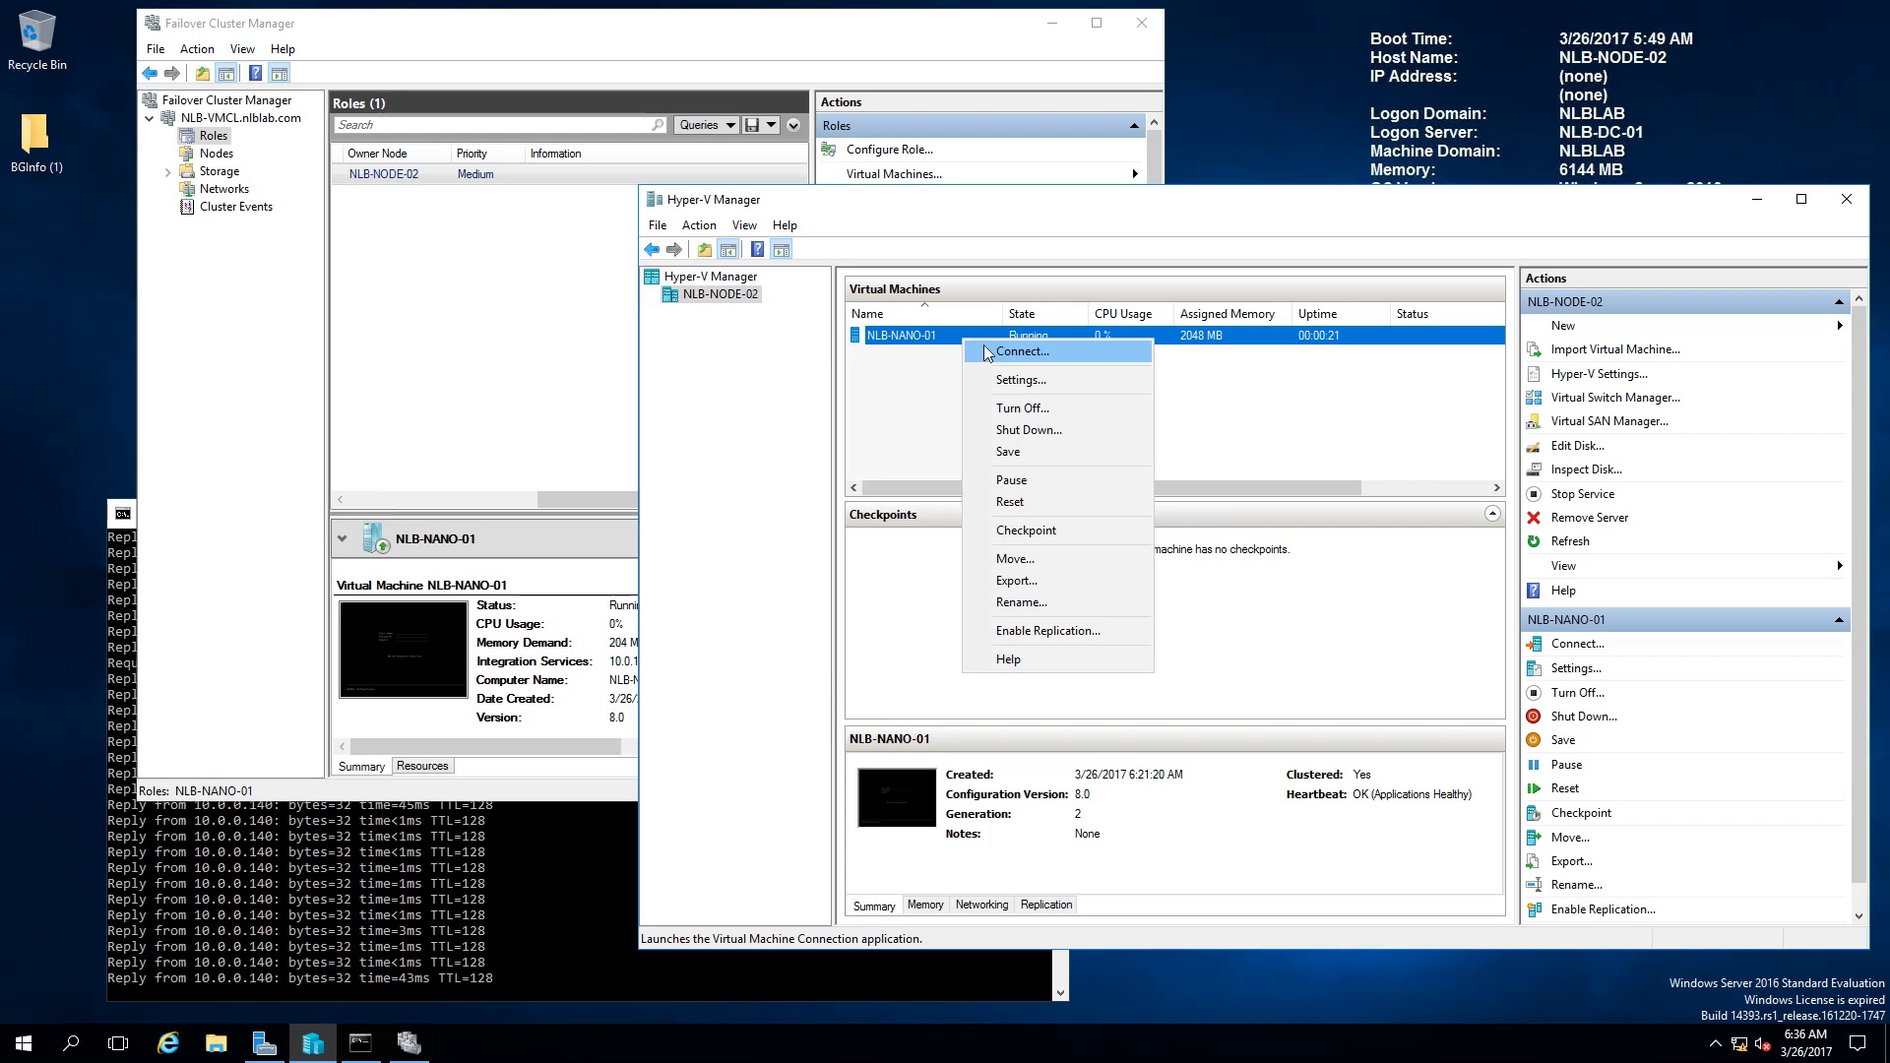
Step: Connect to NLB-NANO-01's console and sign in with the user's name and password on domain NLBLAB
left_click(985, 350)
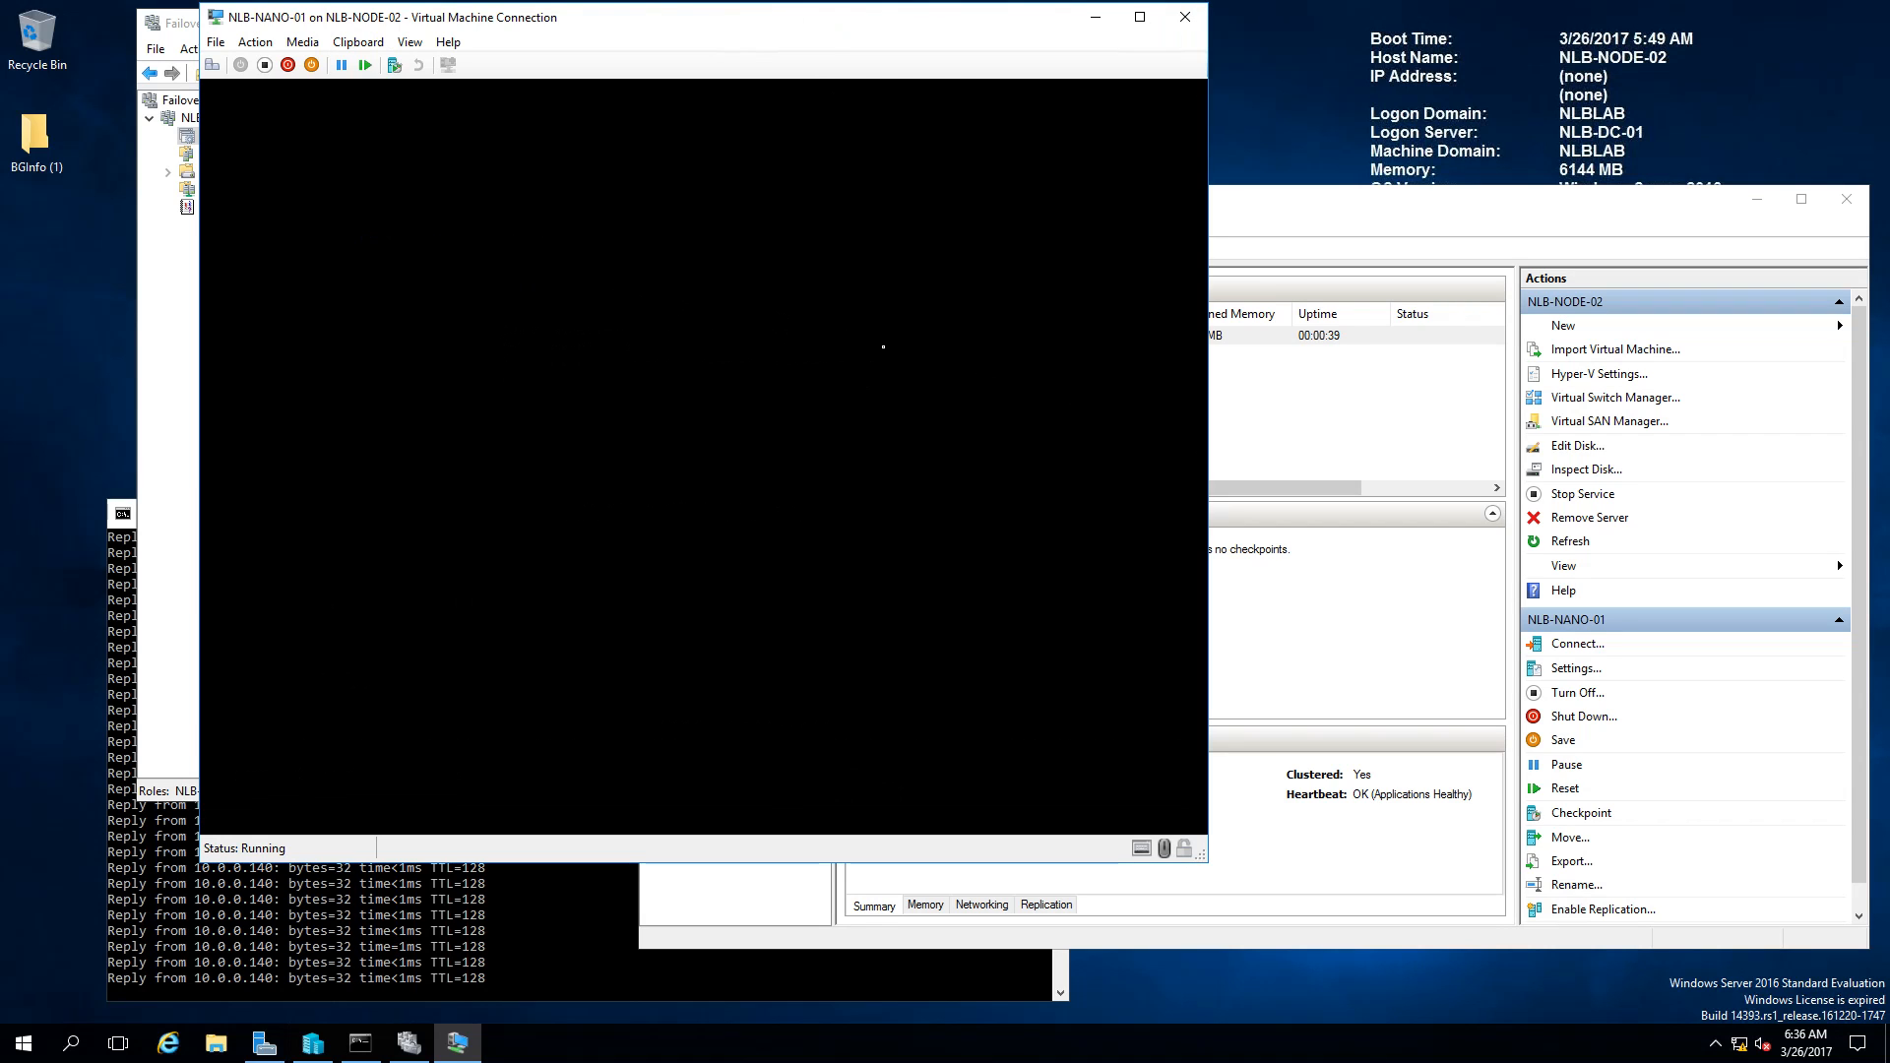
left_click_drag(739, 20, 1075, 180)
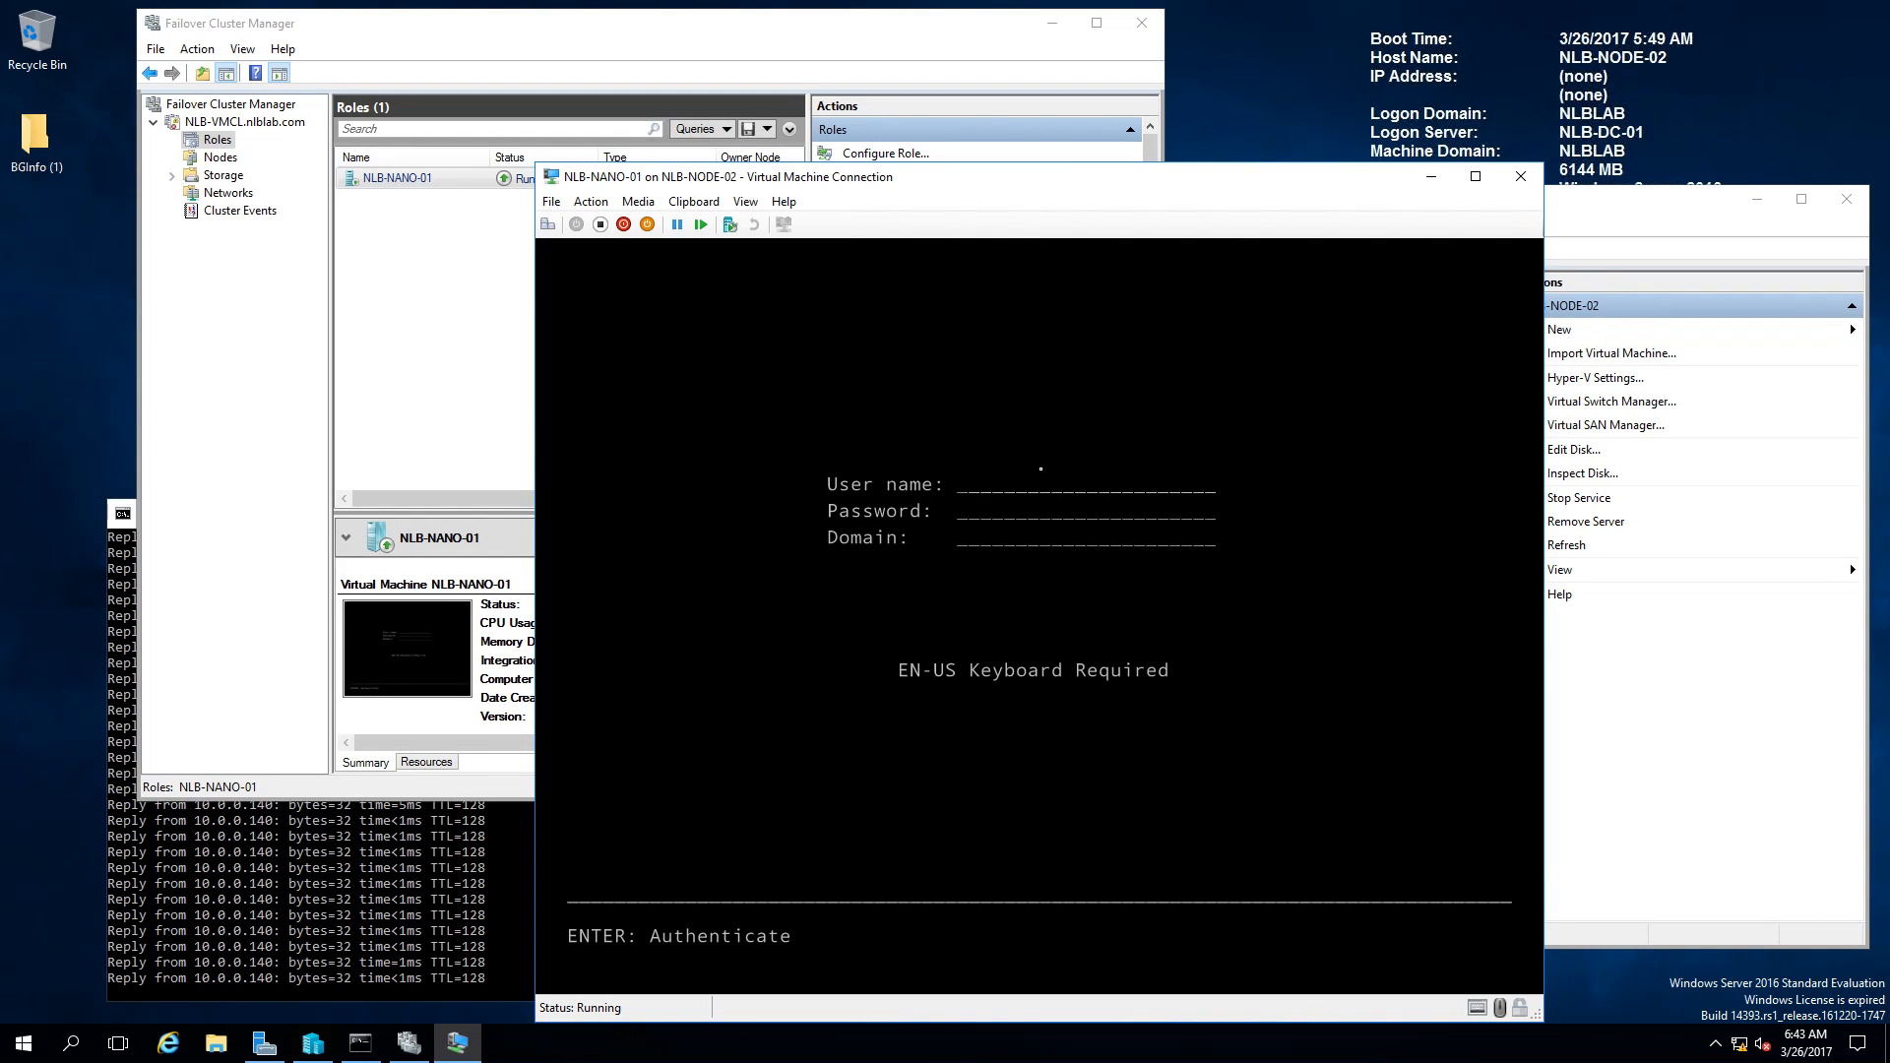
type("Nick")
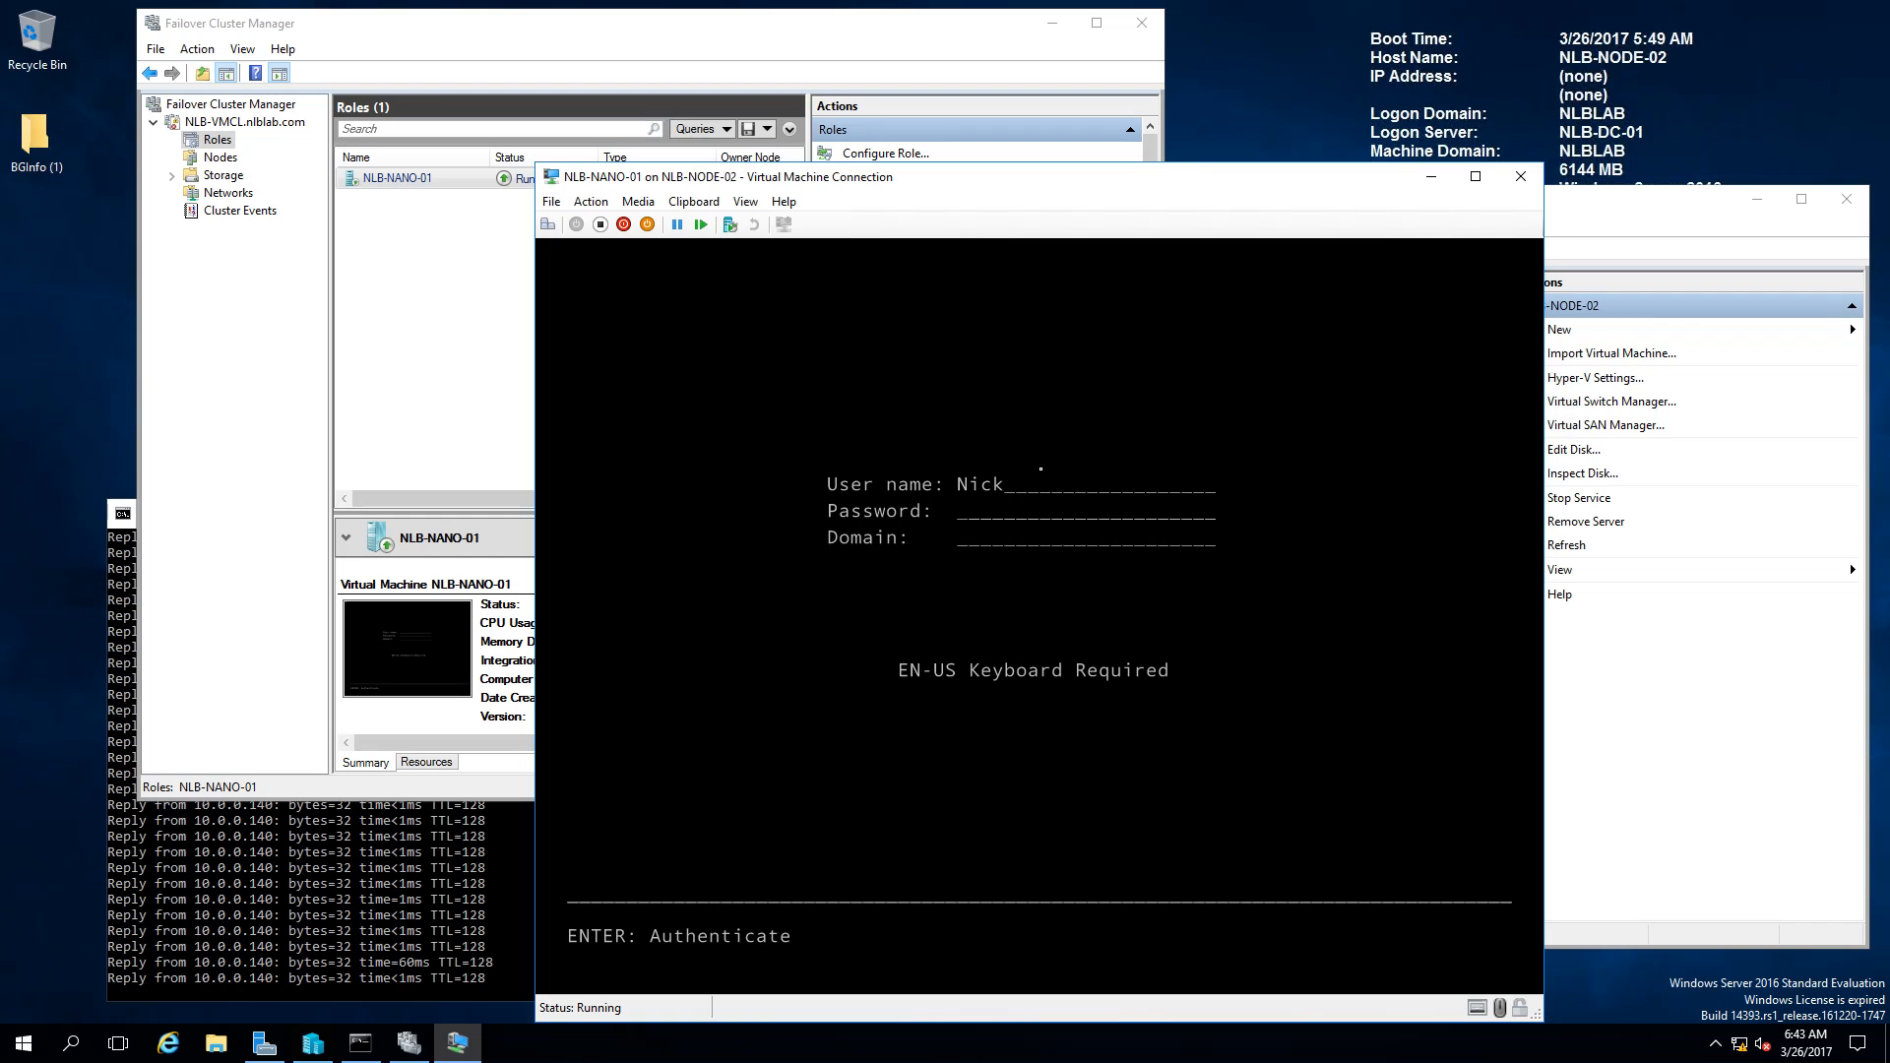
key("Tab")
type("*******")
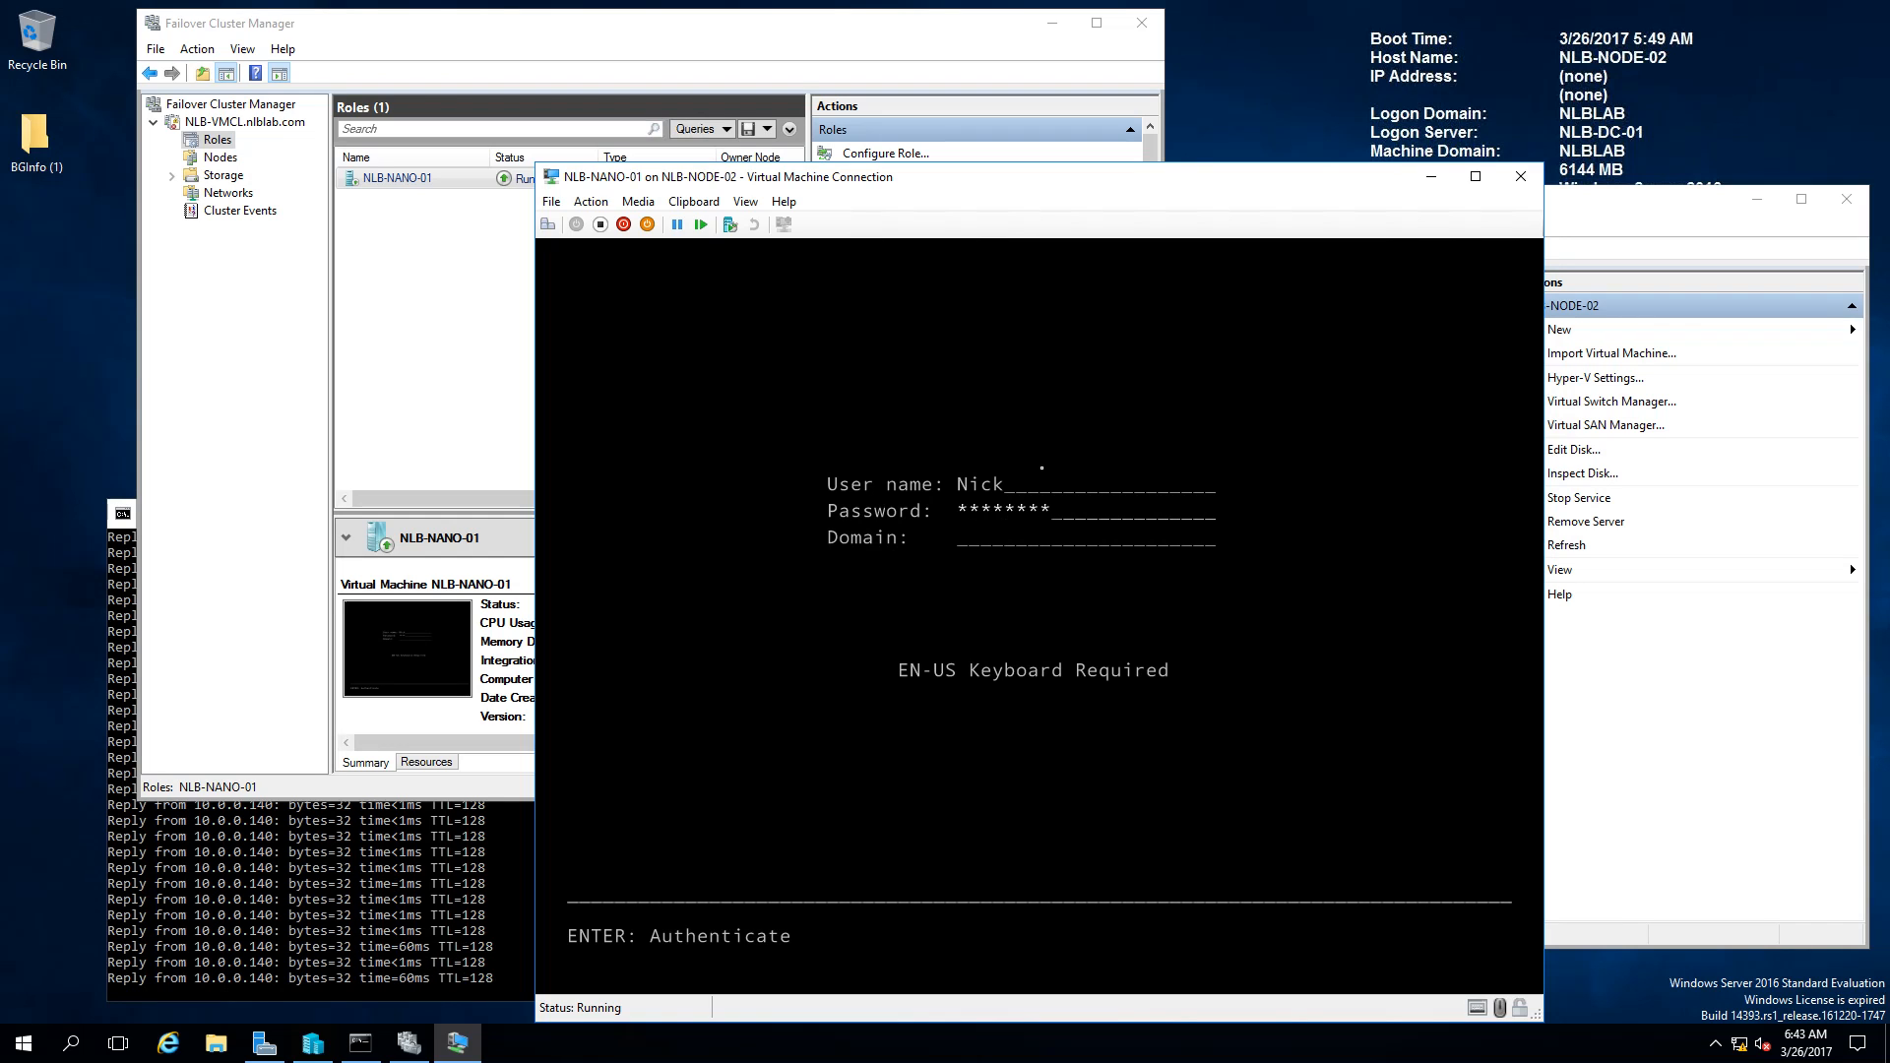
type("***")
key("Tab")
type("NLBLAB")
key("Return")
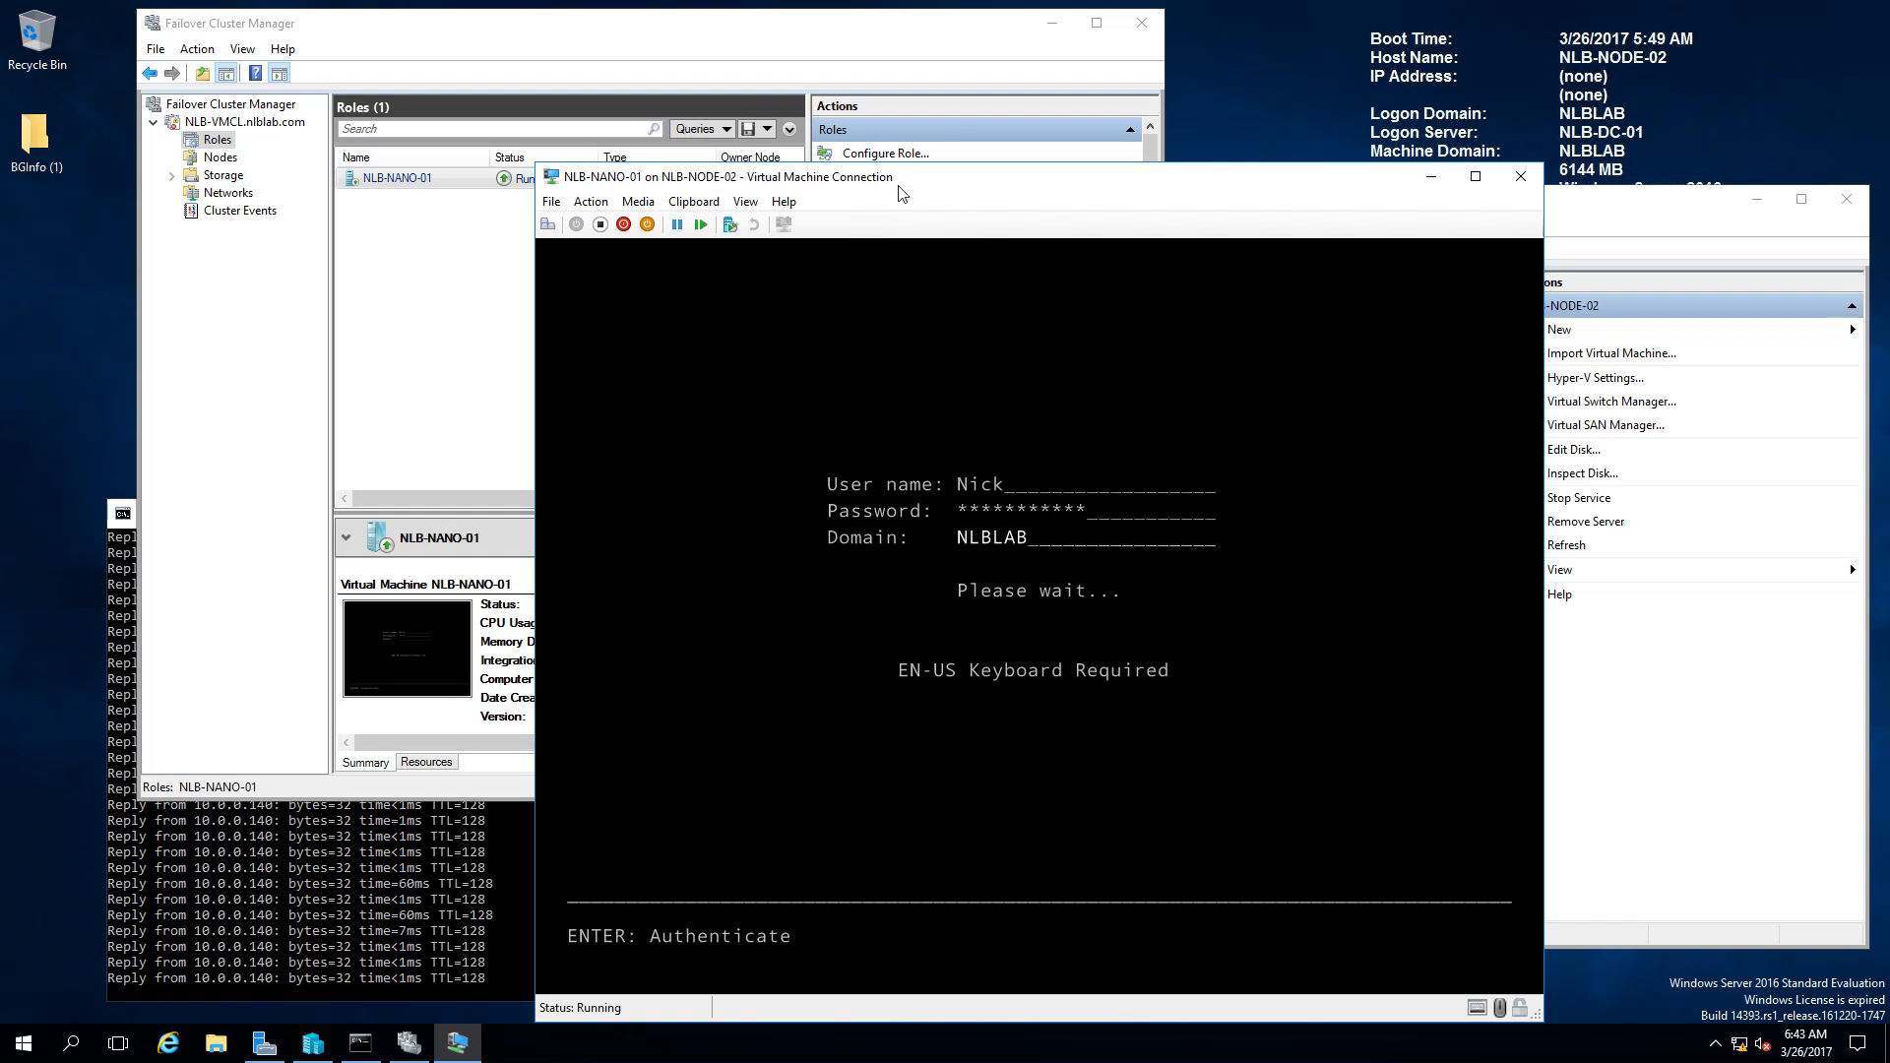
left_click_drag(930, 184, 1081, 158)
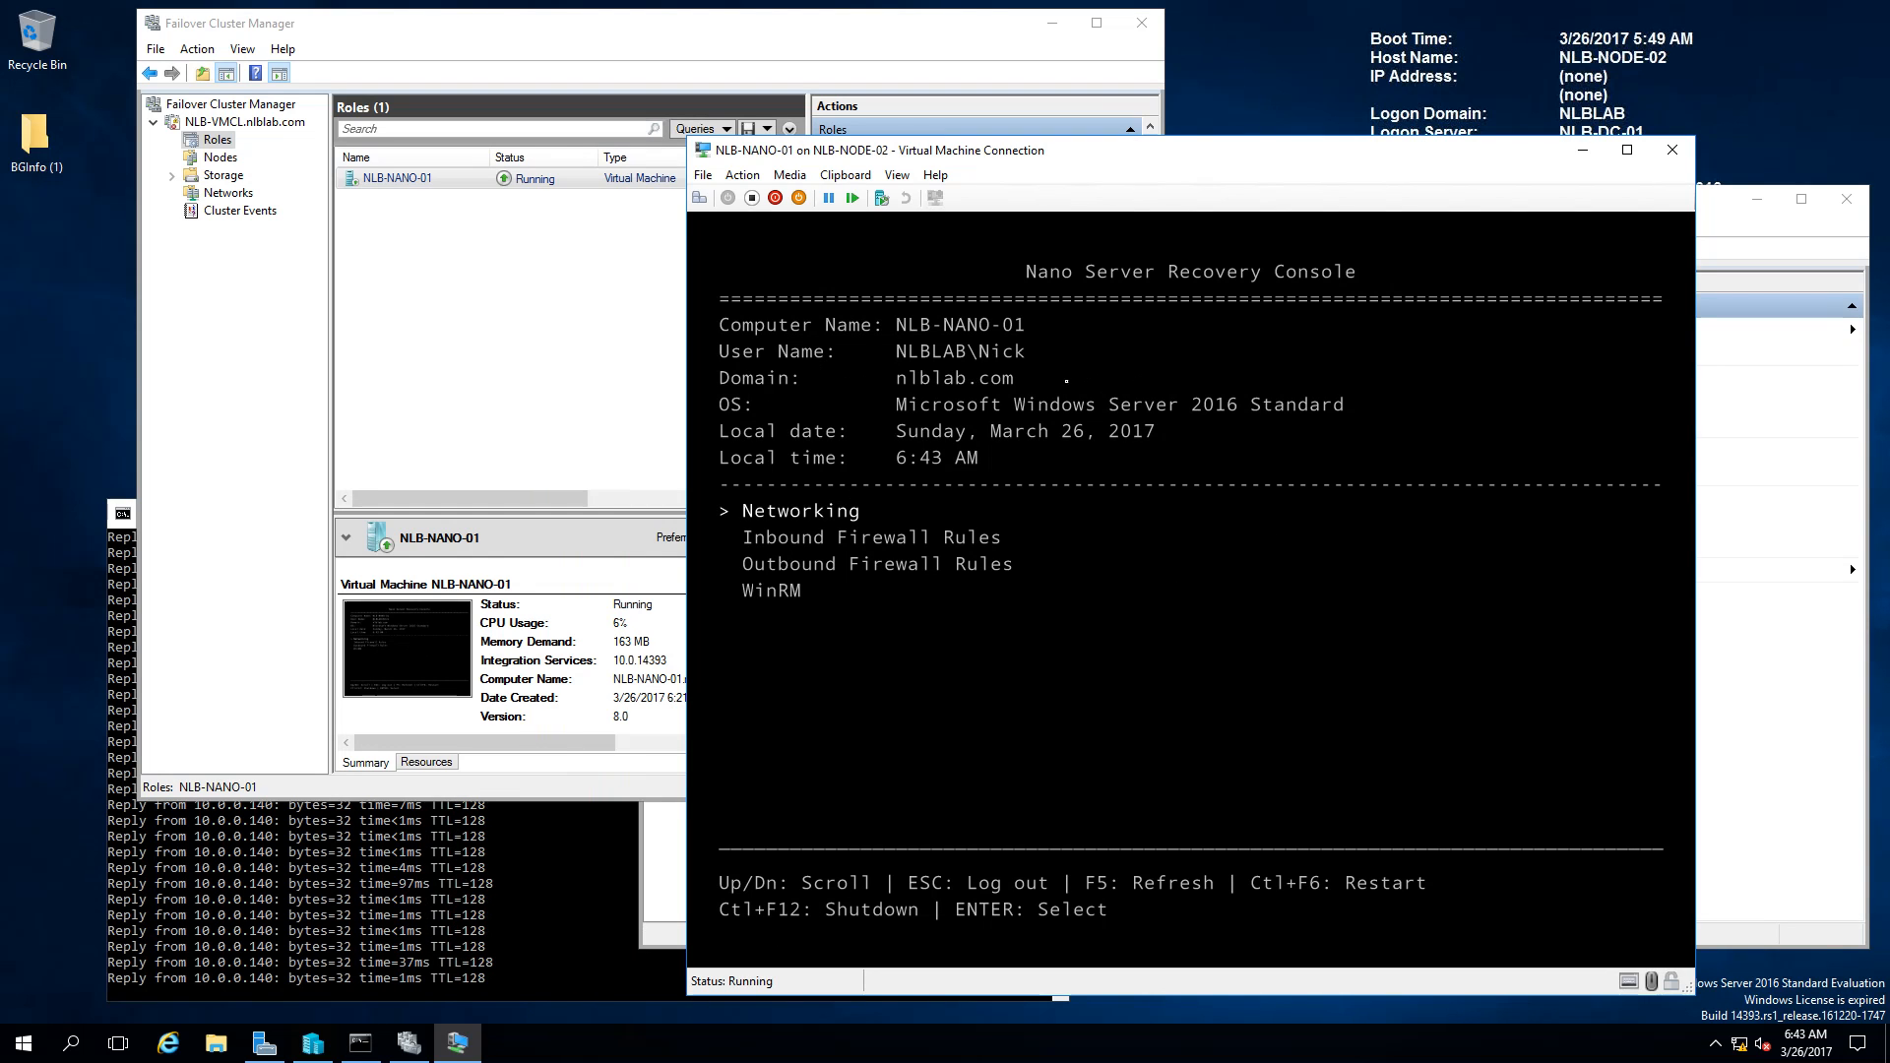
Step: Open Inbound Firewall Rules and move down to the Echo Request ICMPv4-In rule
key("Down")
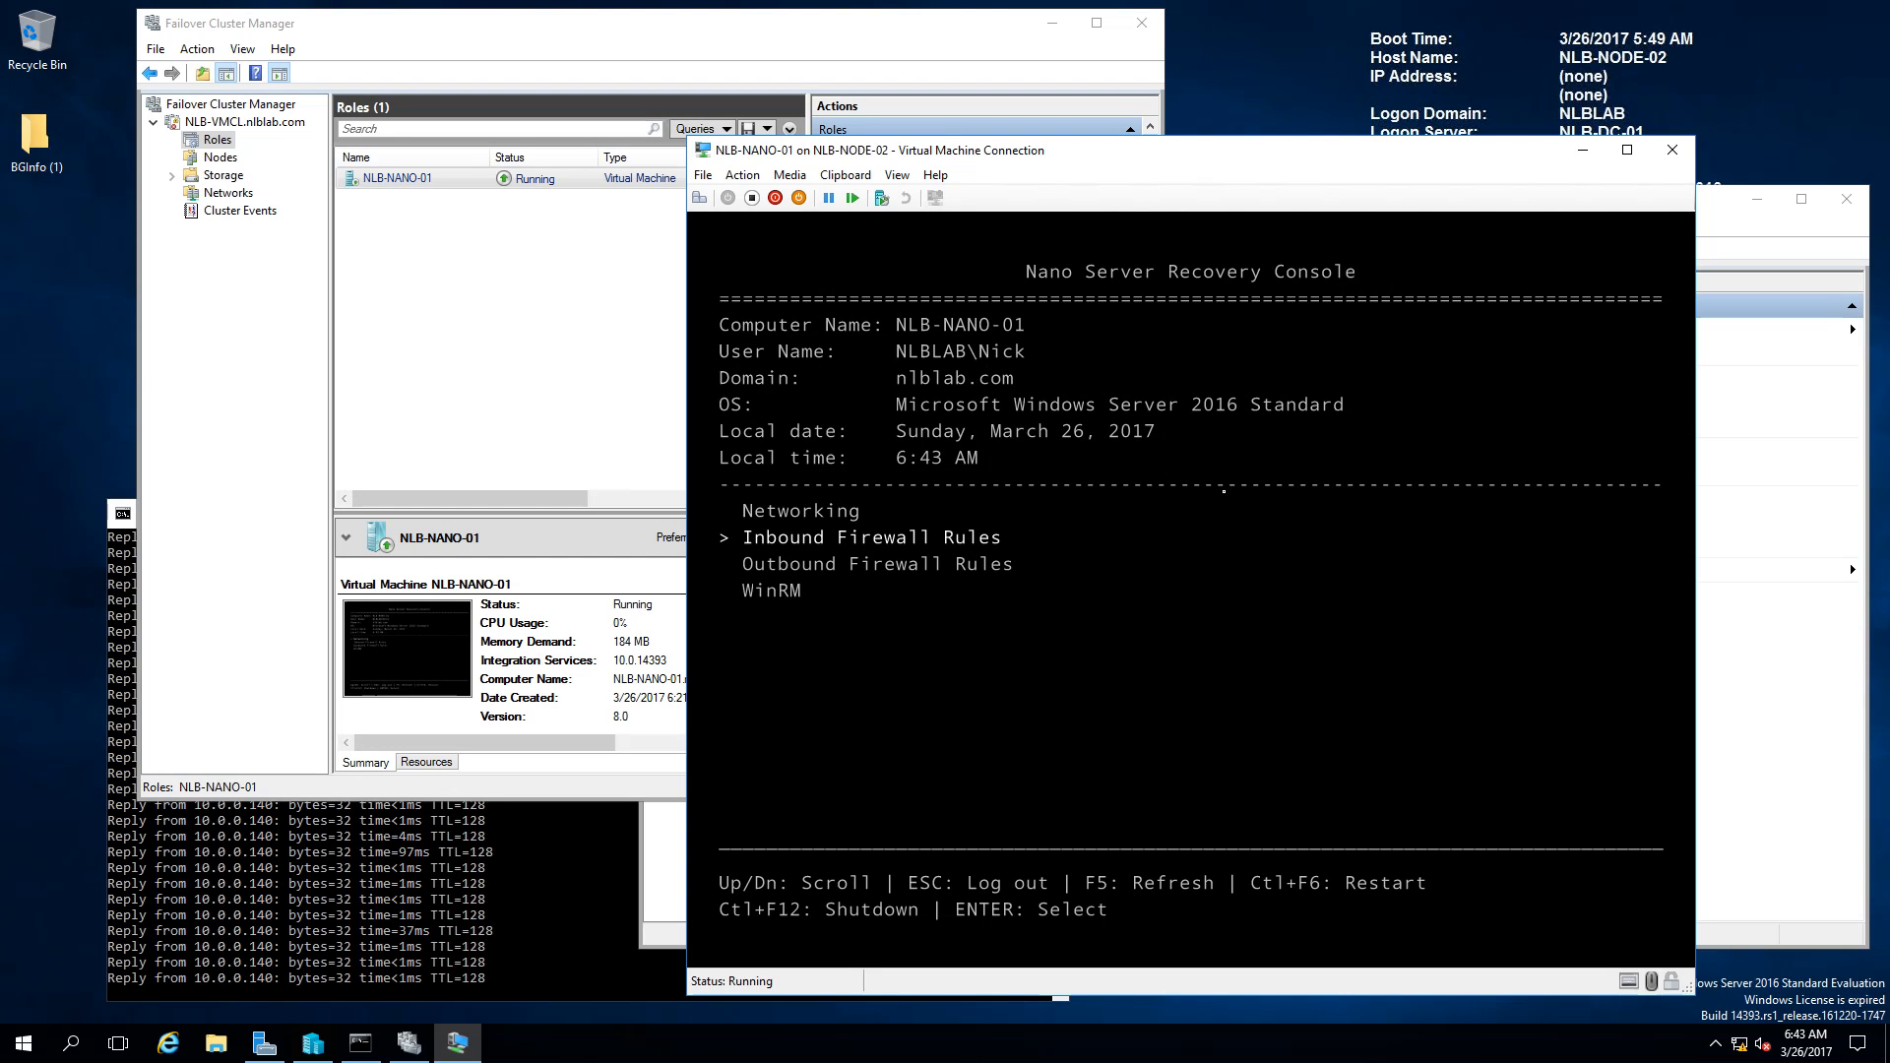
key("Return")
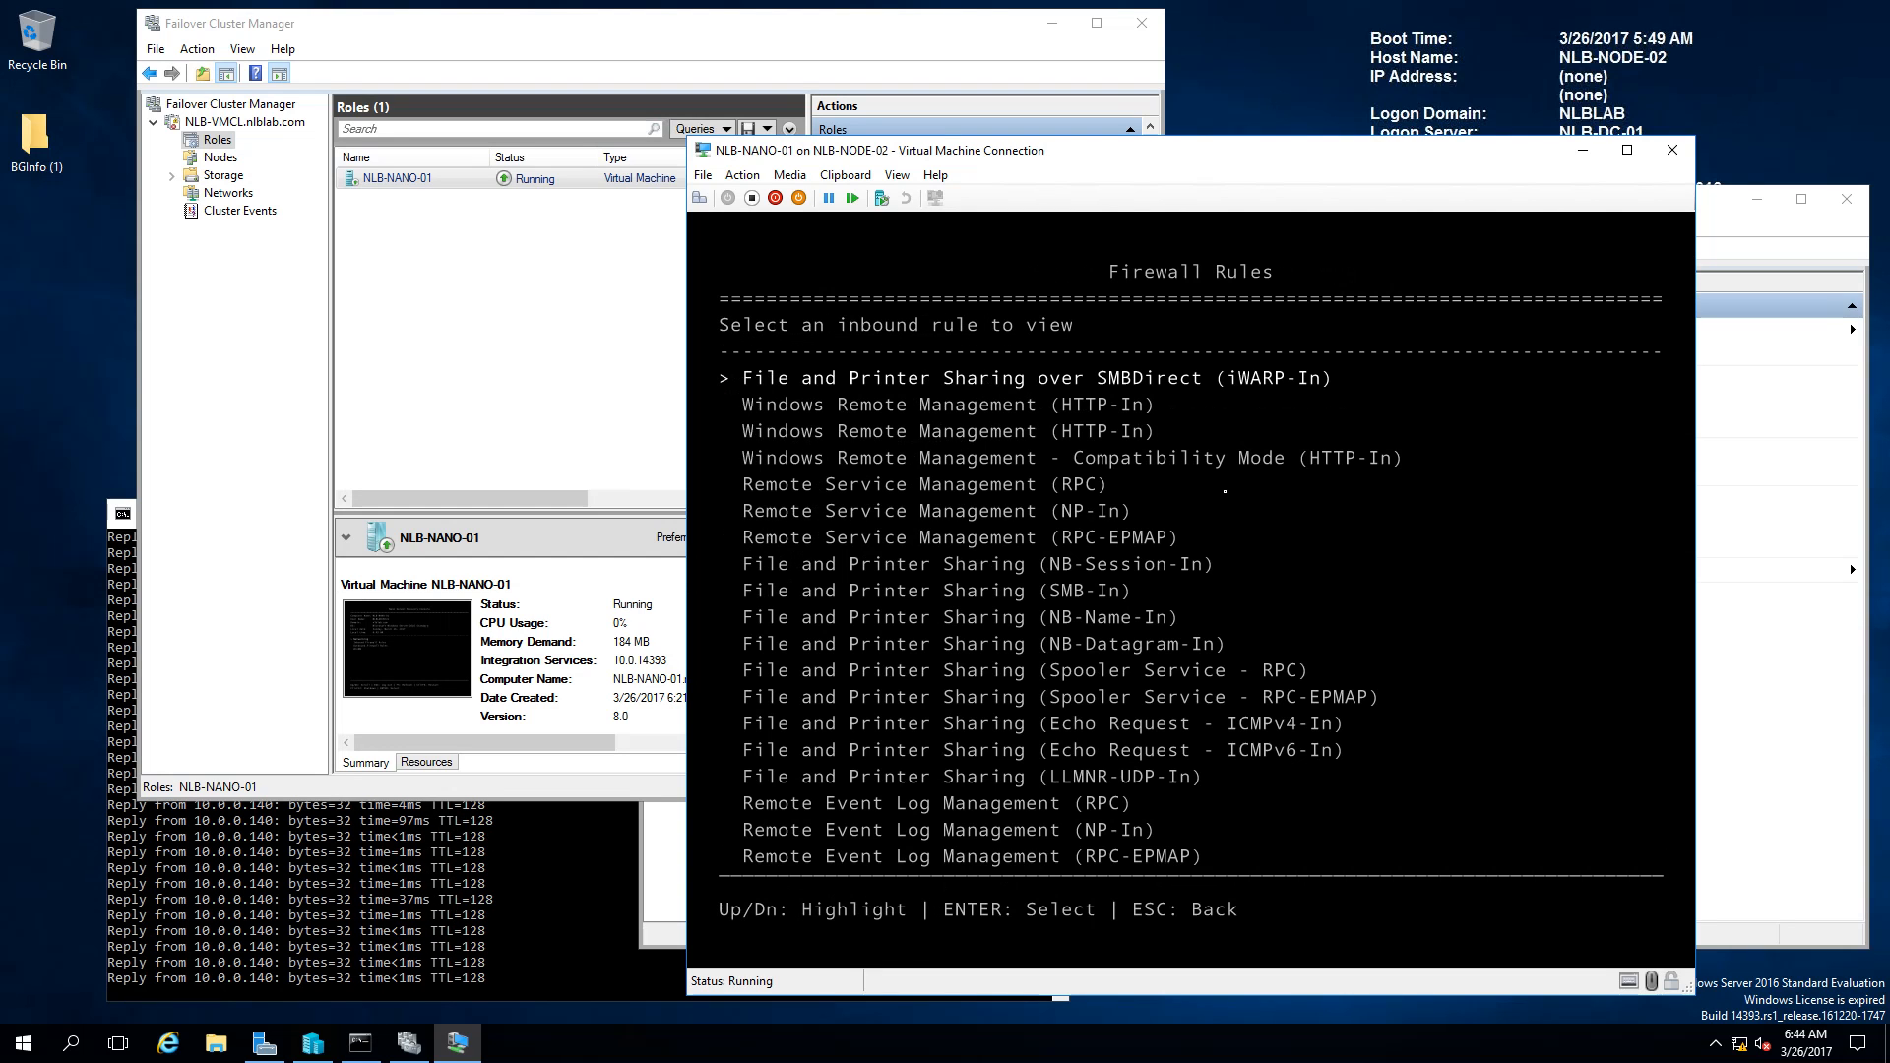
key("Down")
key("Down")
key("Down")
key("Down")
key("Down")
key("Down")
key("Down")
key("Down")
key("Down")
key("Down")
key("Down")
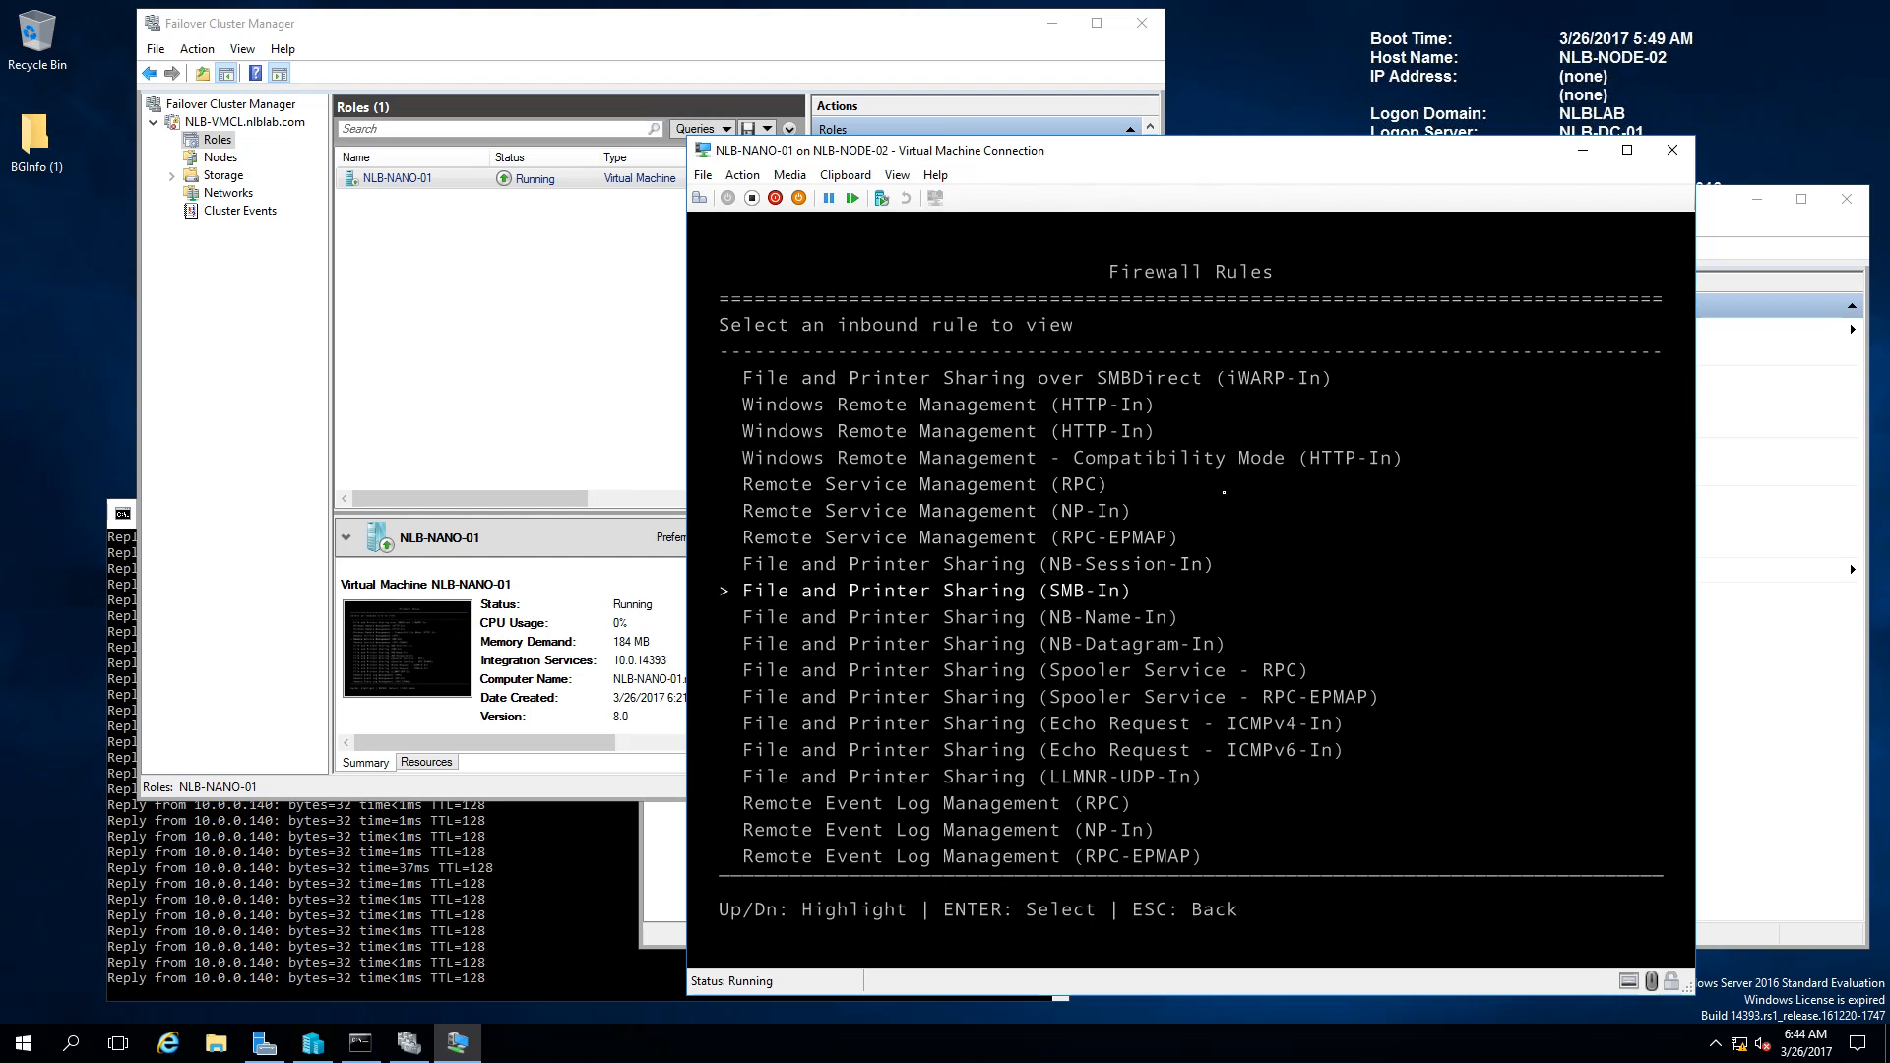
key("Down")
key("Down")
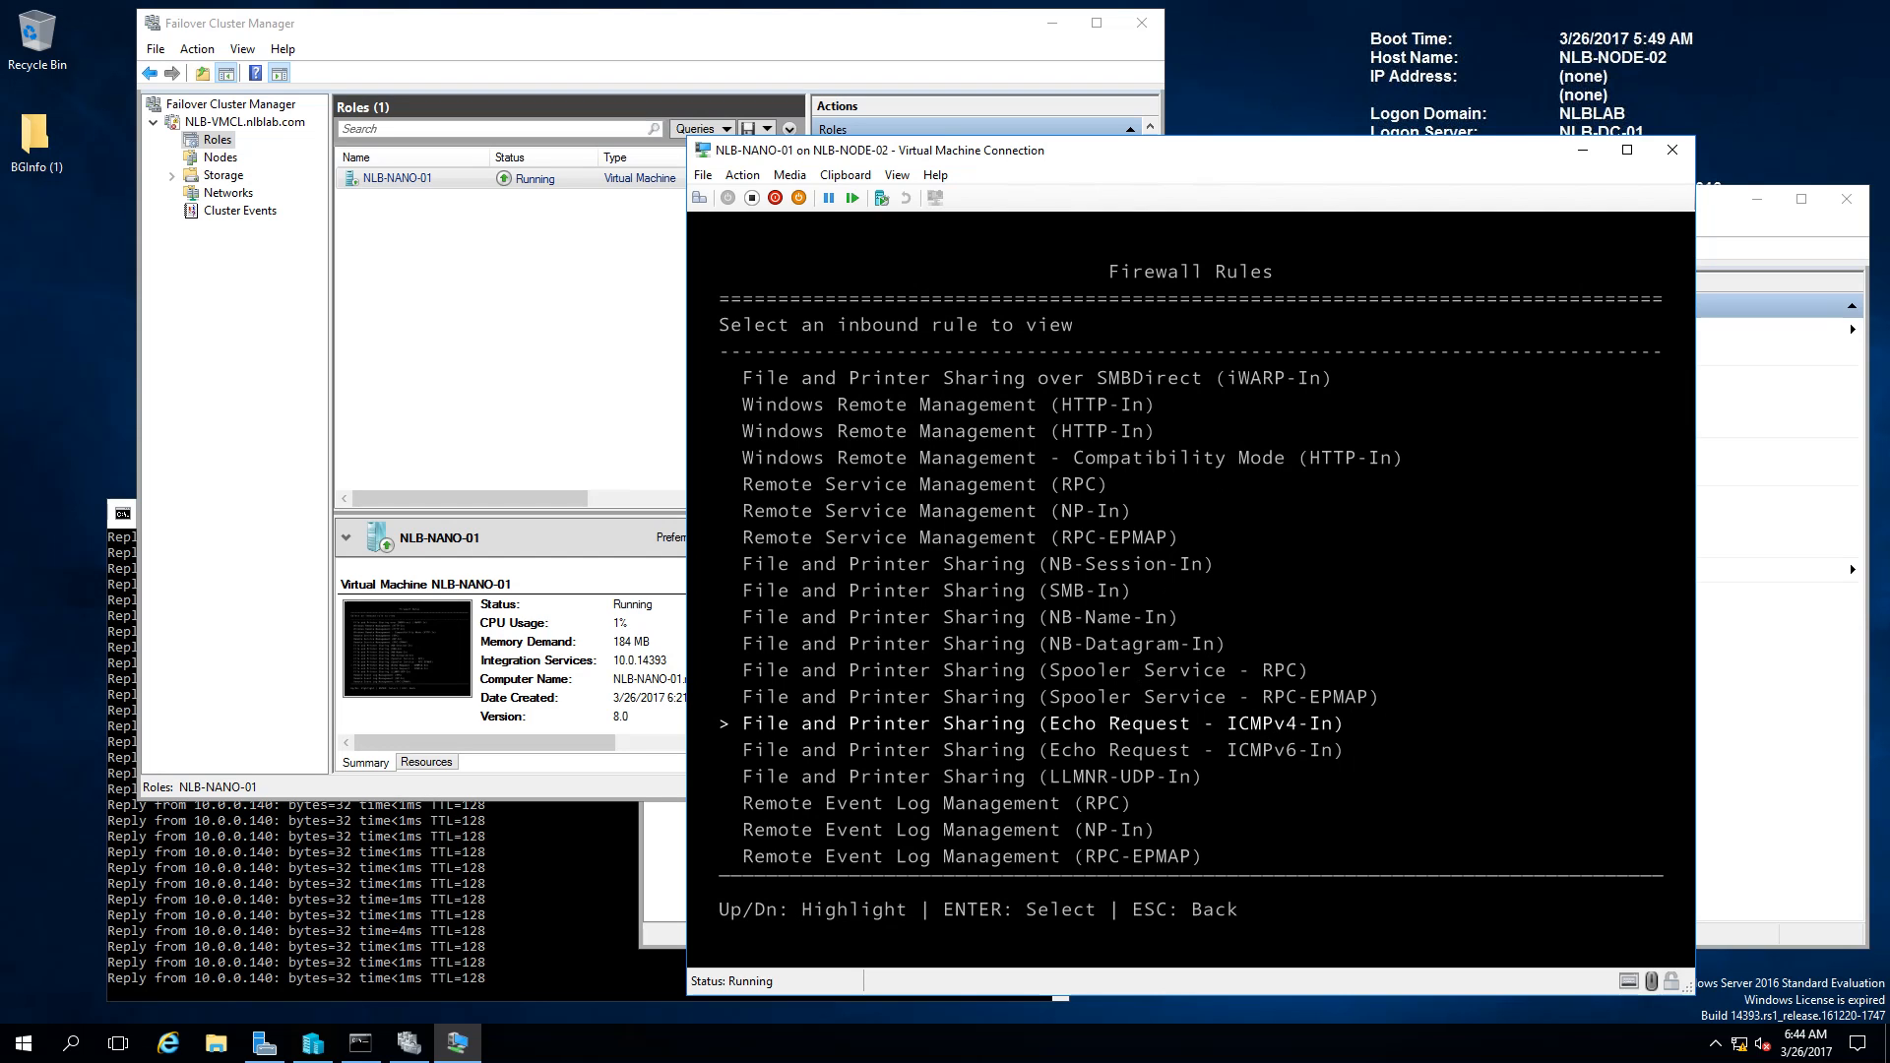
left_click(597, 183)
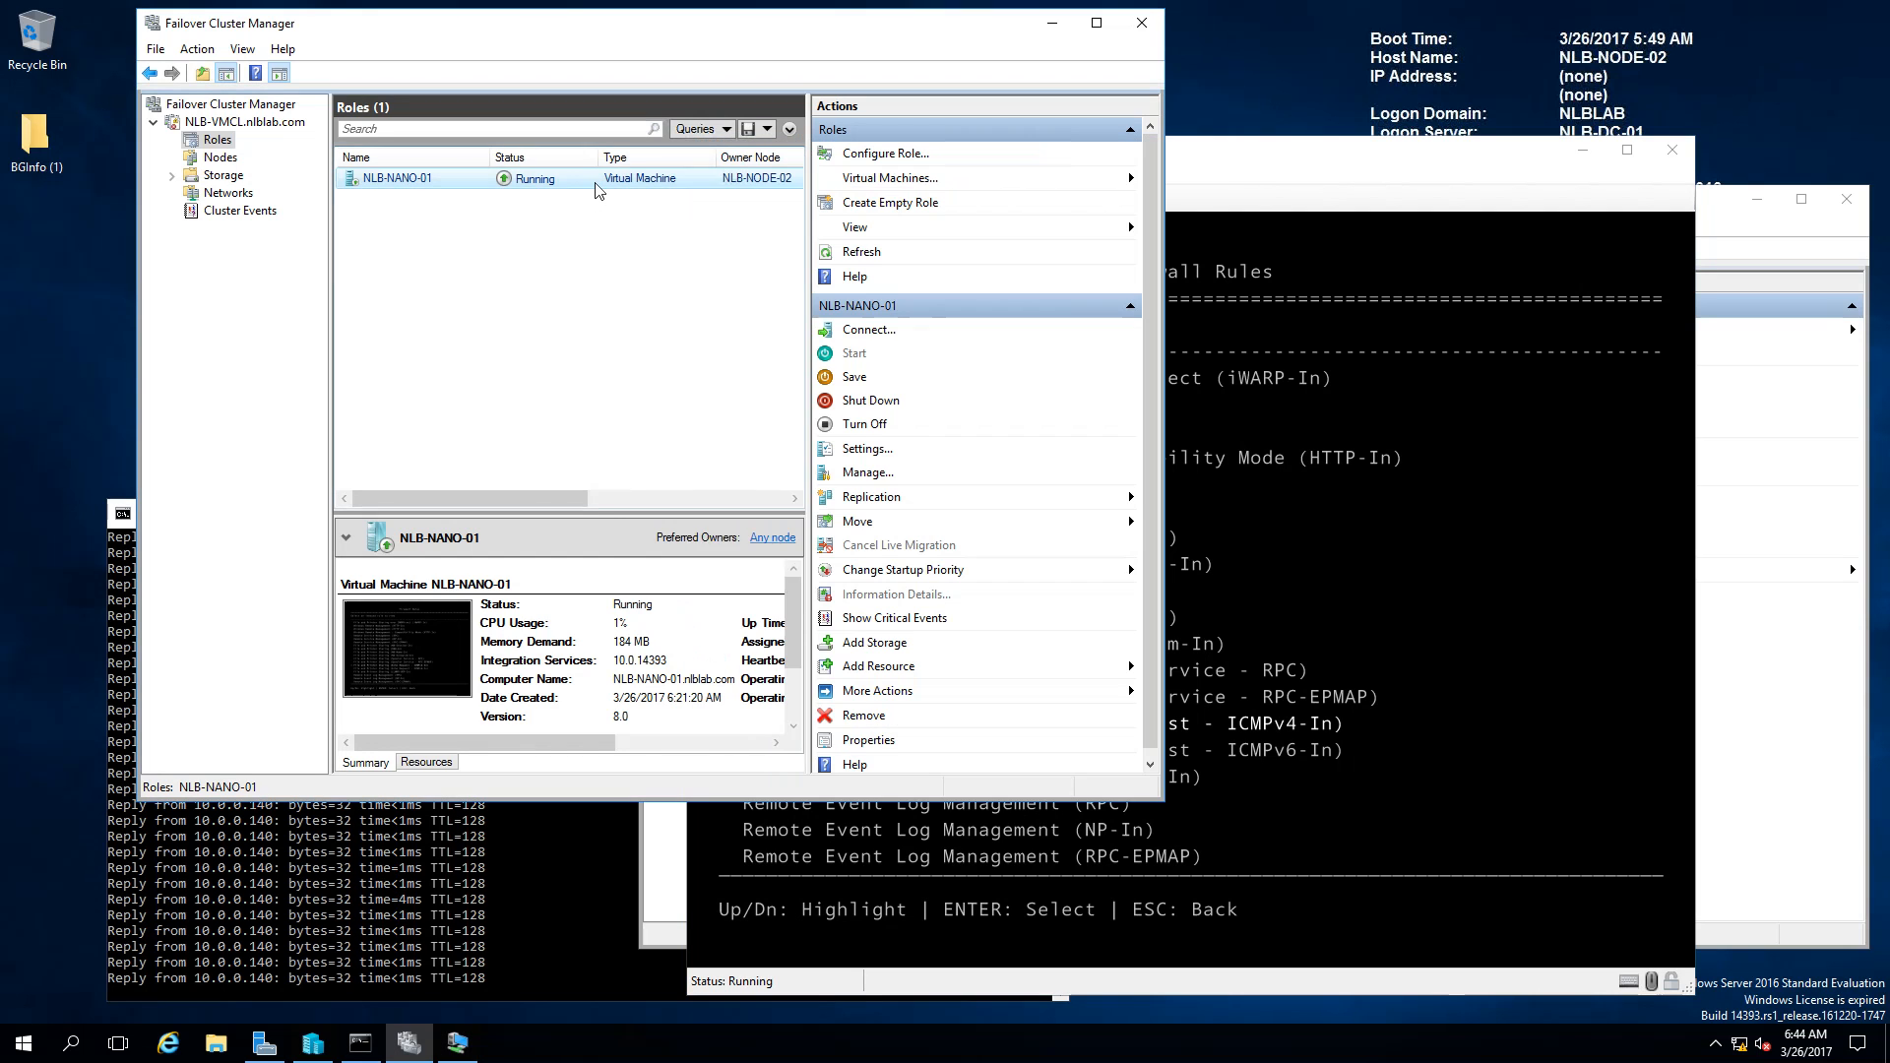
Step: Live migrate NLB-NANO-01 back to NLB-NODE-01 and maximize Failover Cluster Manager
right_click(597, 185)
mouse_move(746, 389)
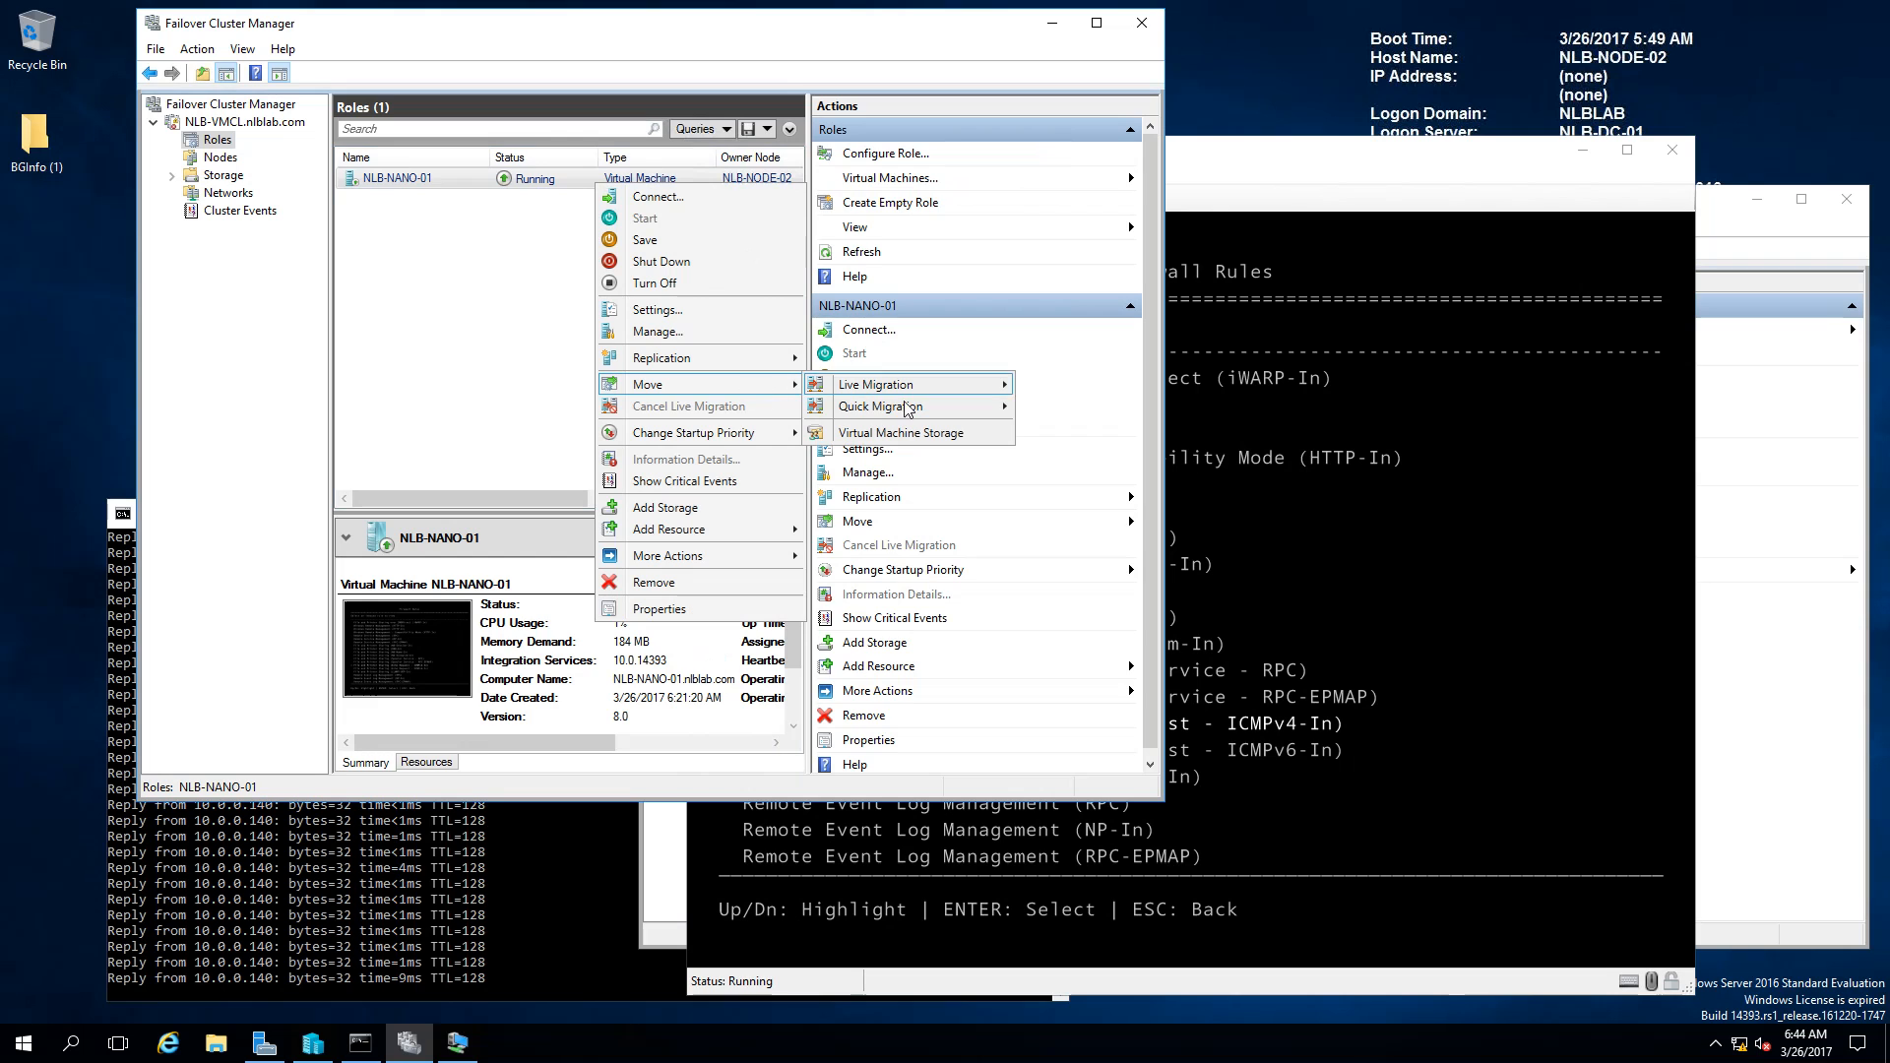
mouse_move(886, 385)
left_click(1068, 404)
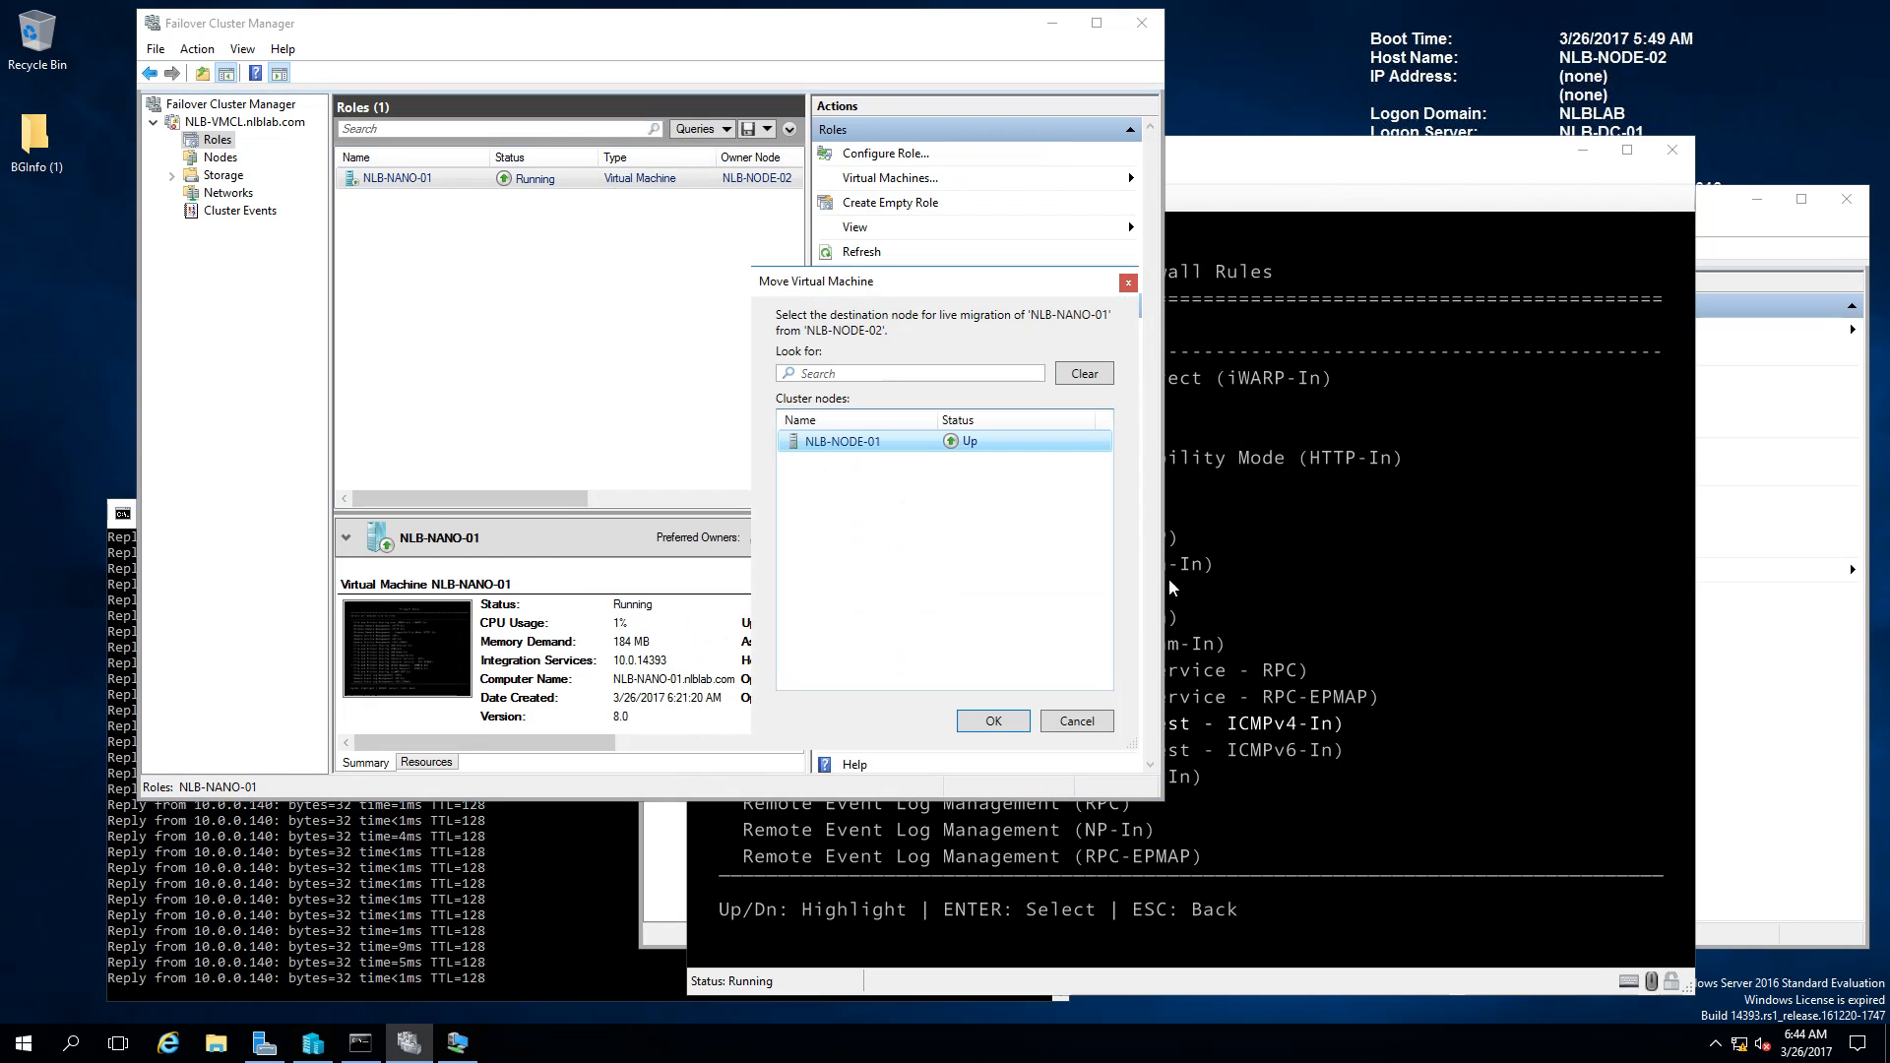
left_click(996, 721)
key("super+Up")
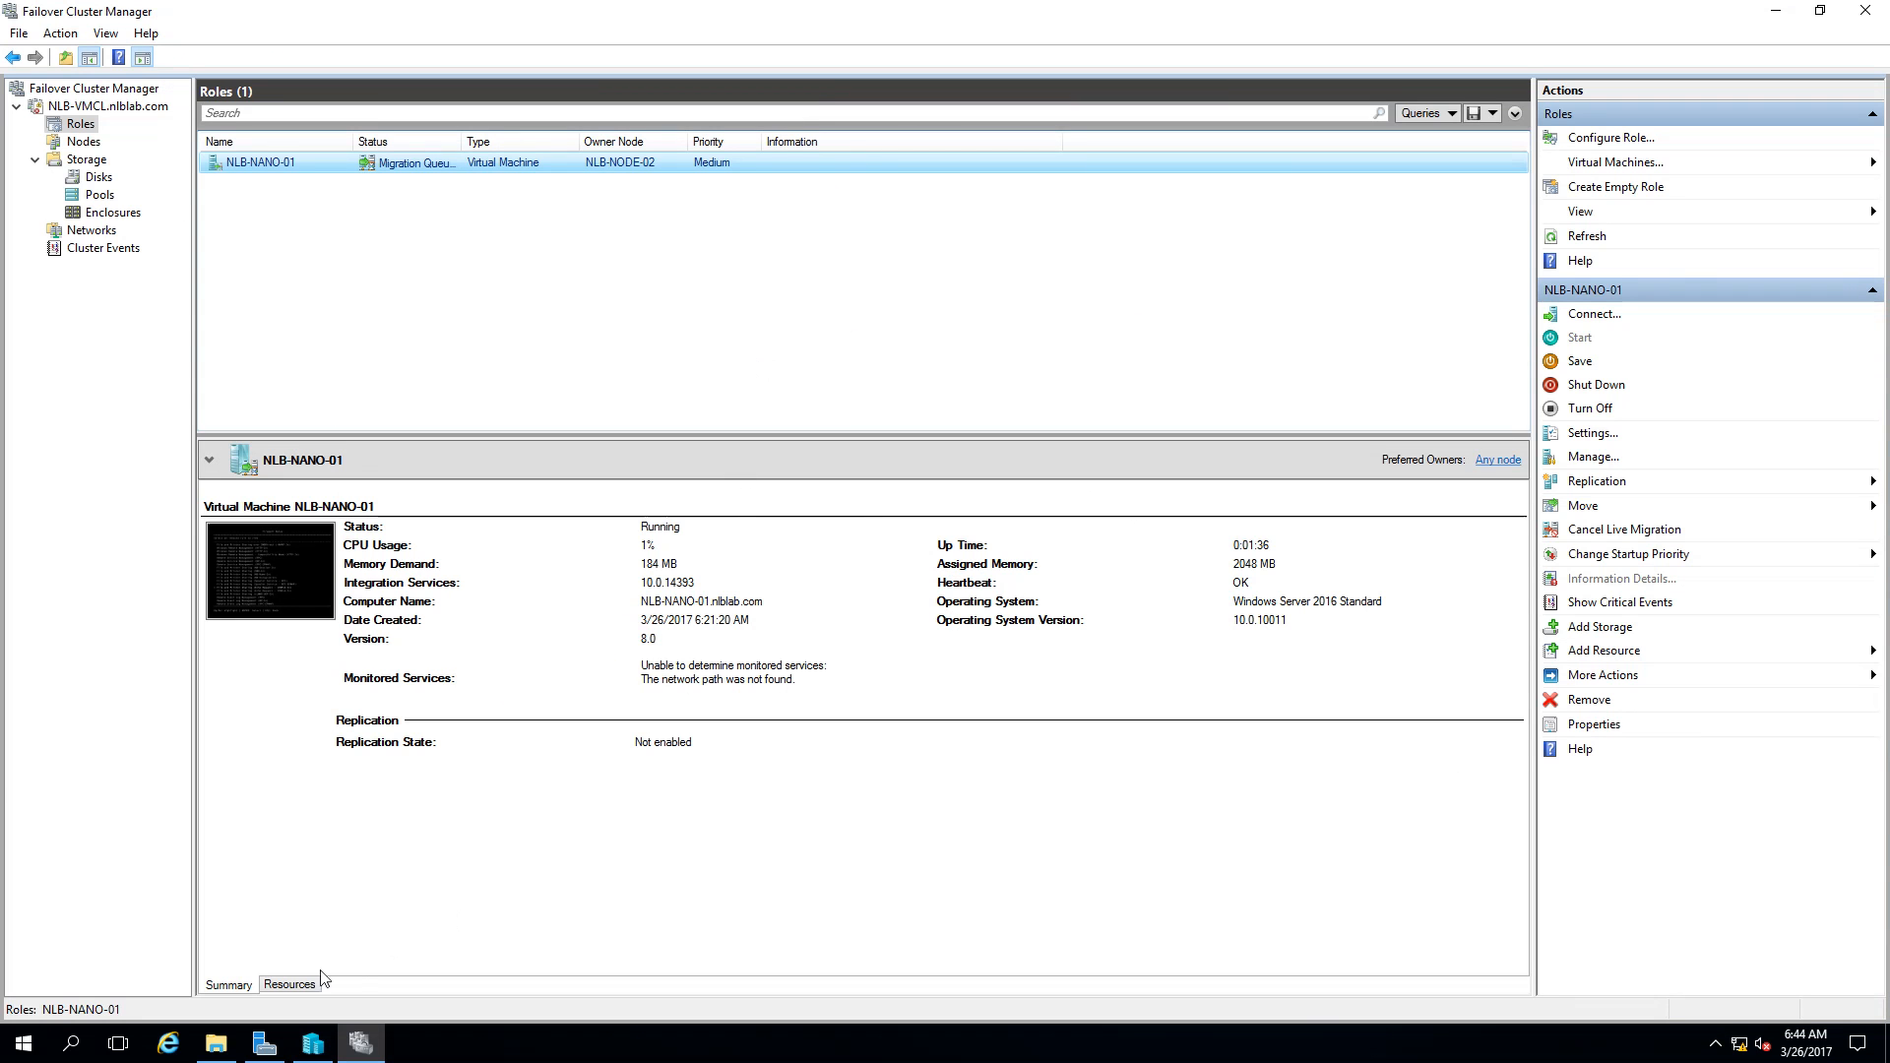
left_click(314, 1051)
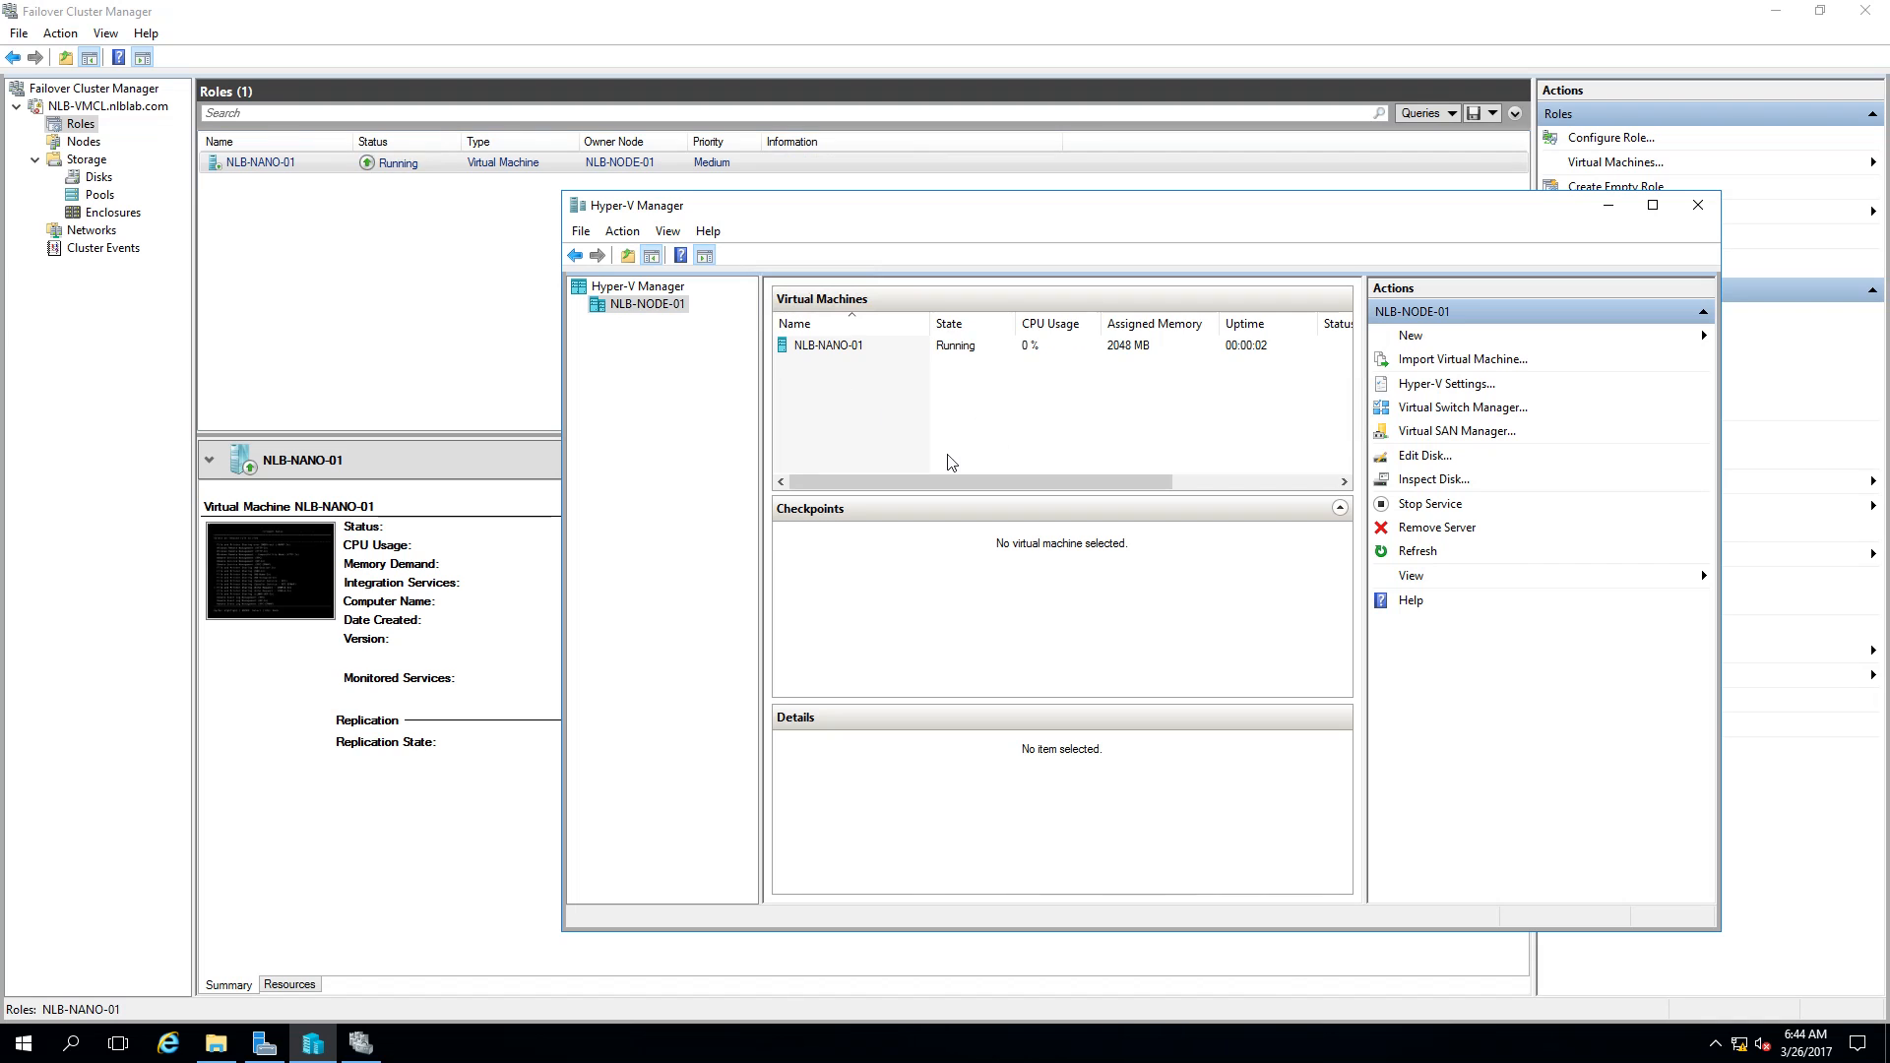
Step: Connect to the NLB-NANO-01 console on NLB-NODE-01 from Hyper-V Manager
left_click(826, 352)
right_click(826, 354)
left_click(856, 358)
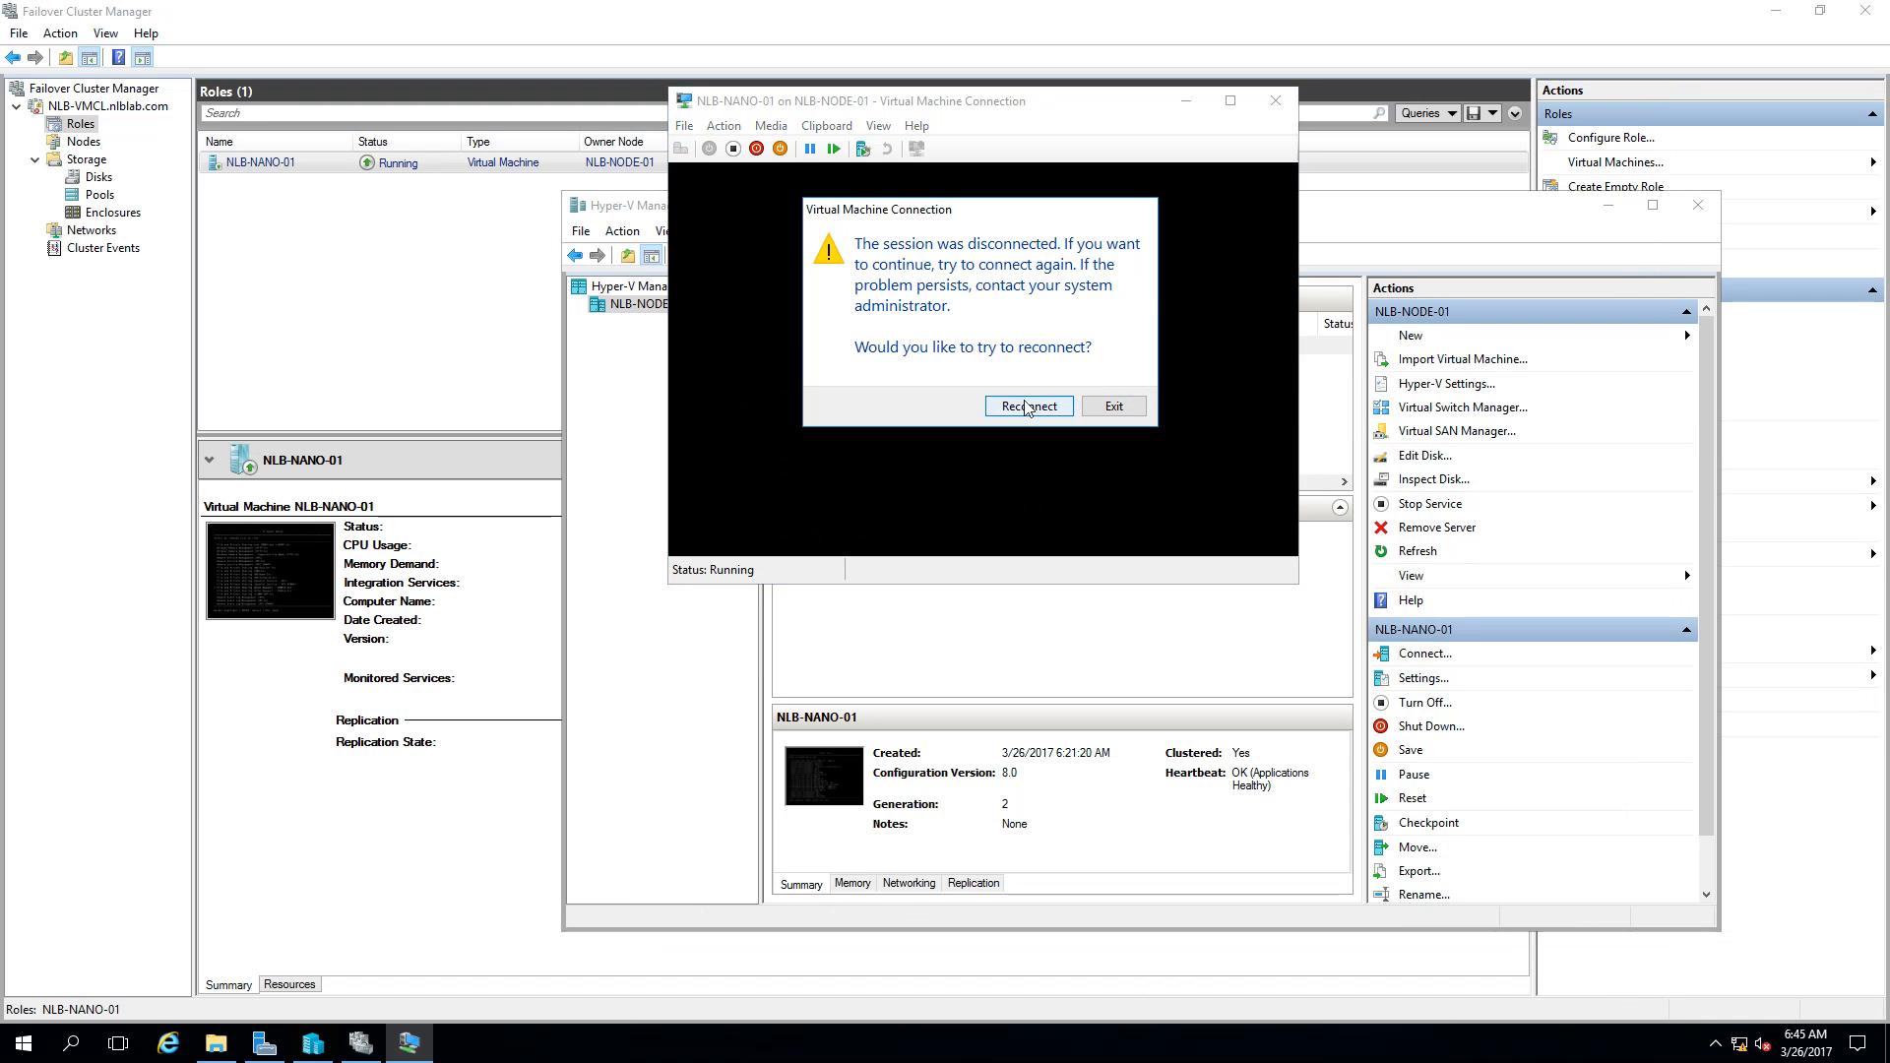
Step: Reconnect and take over the NLB-NANO-01 console session, then exit the disconnected console
left_click(1027, 406)
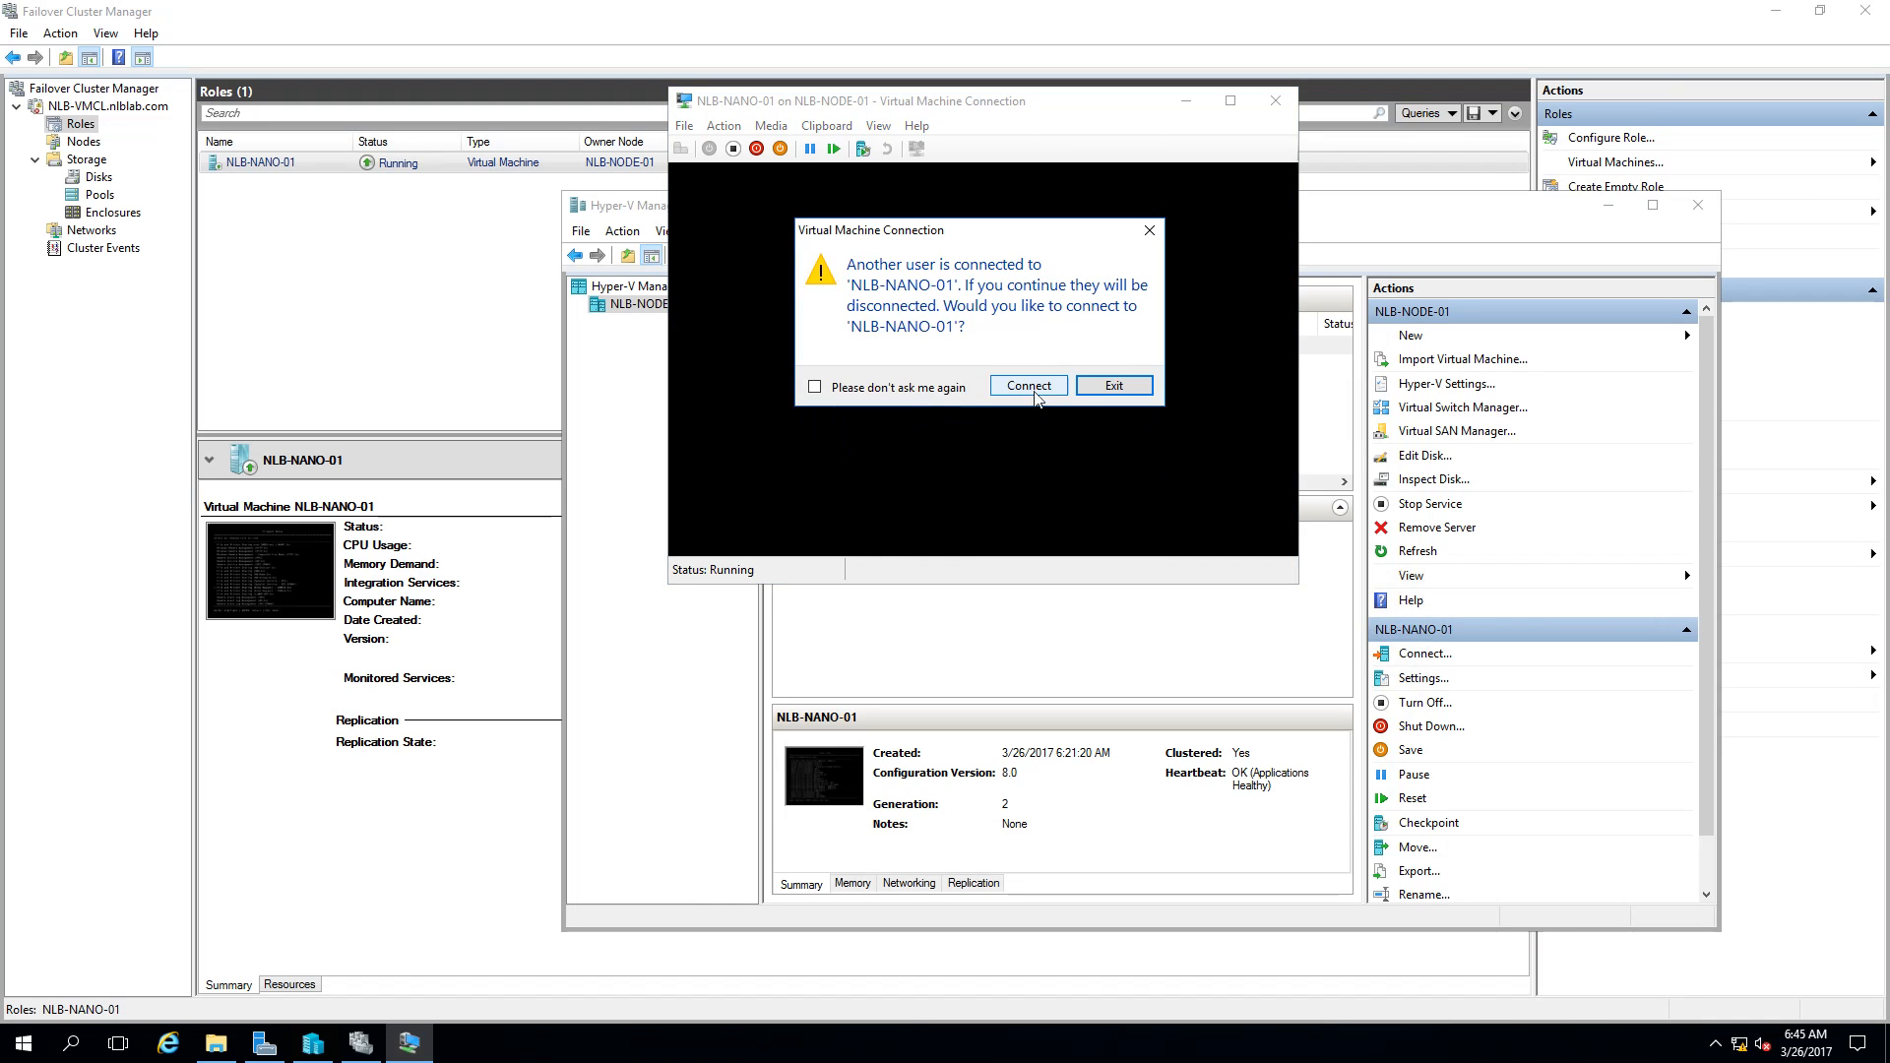
left_click(1028, 386)
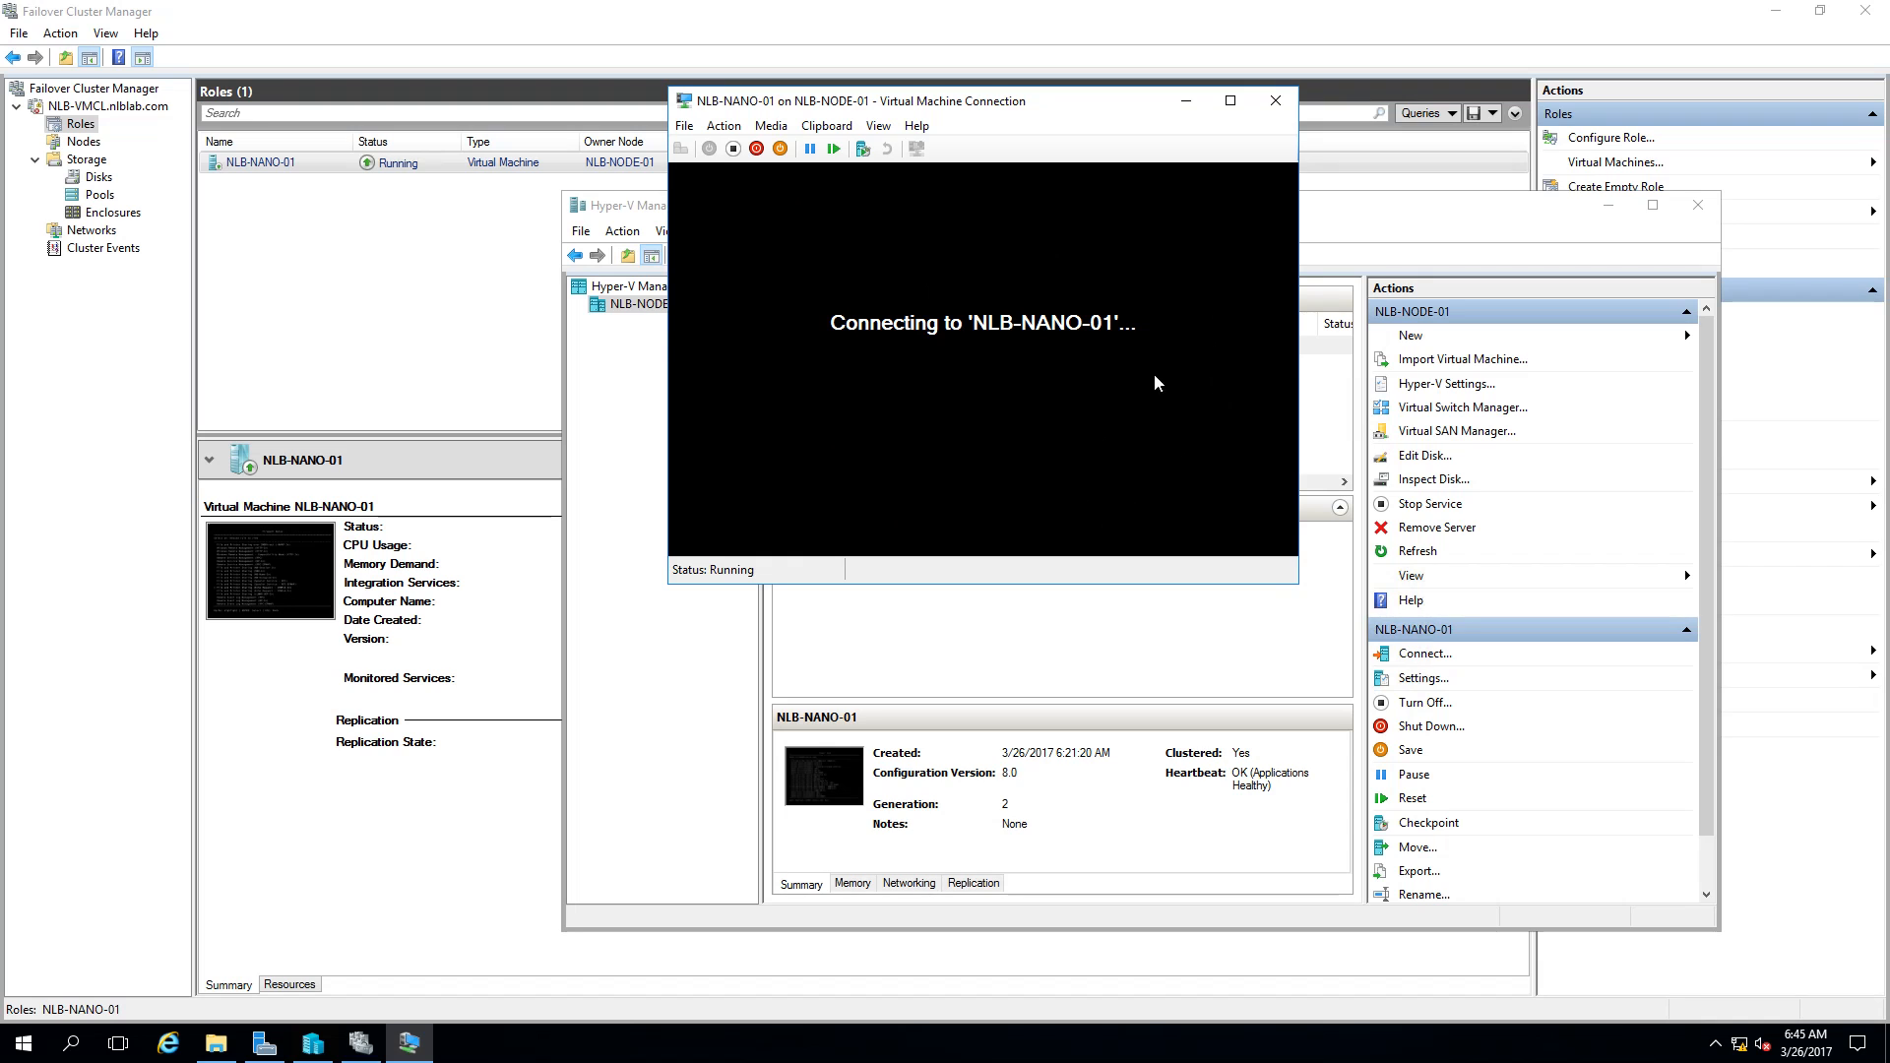
left_click_drag(1071, 106, 1043, 157)
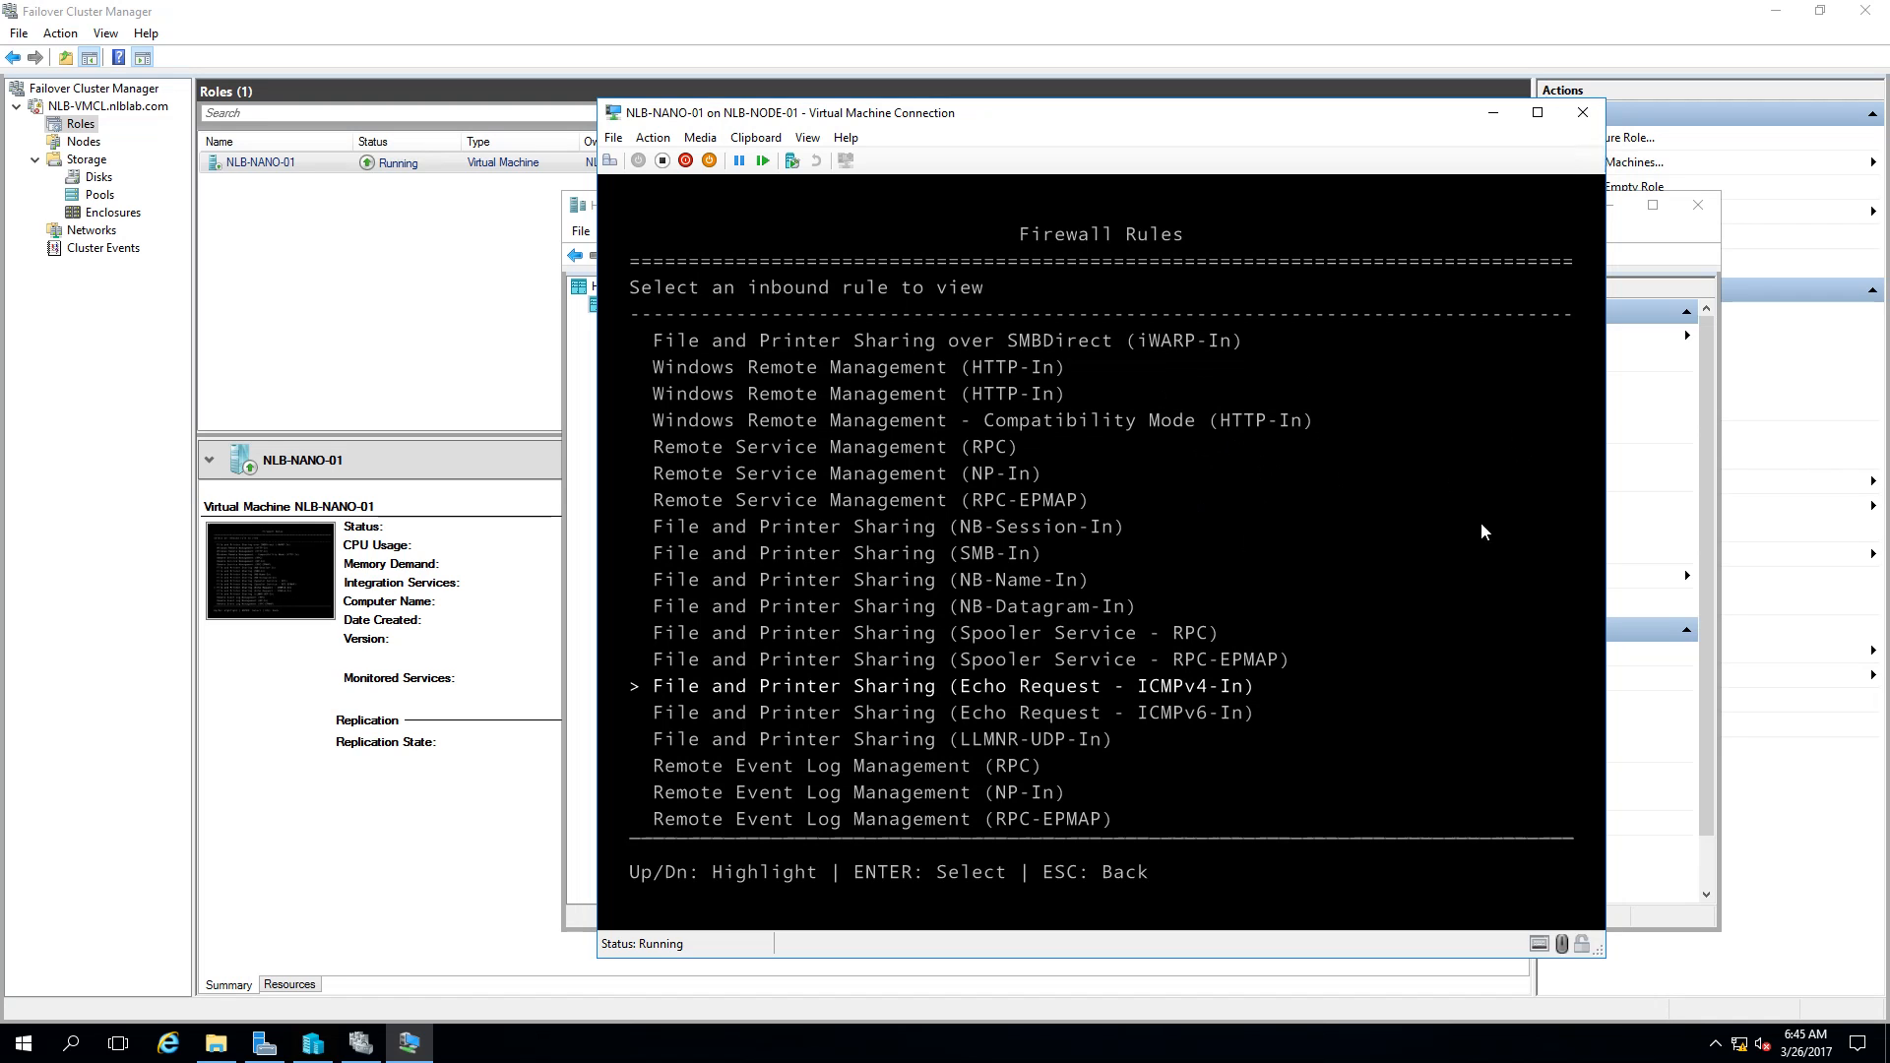
left_click(476, 257)
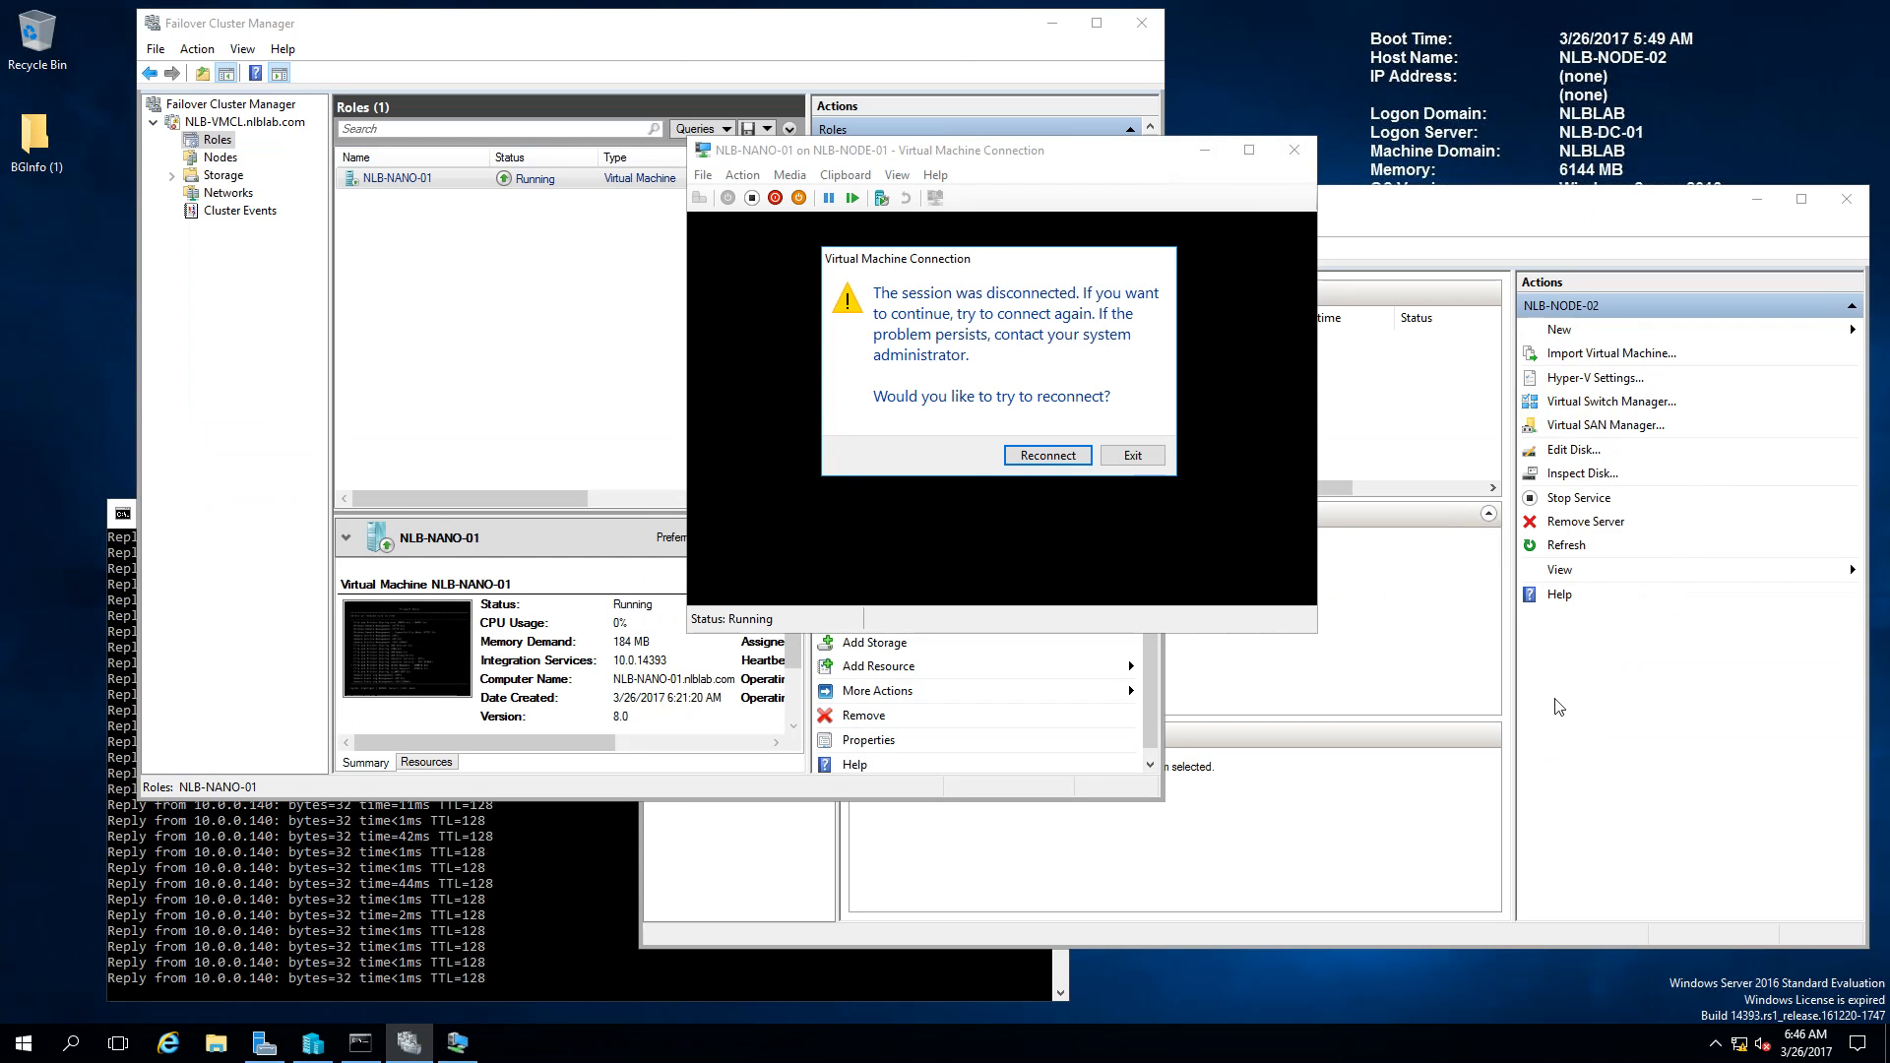
left_click(1132, 455)
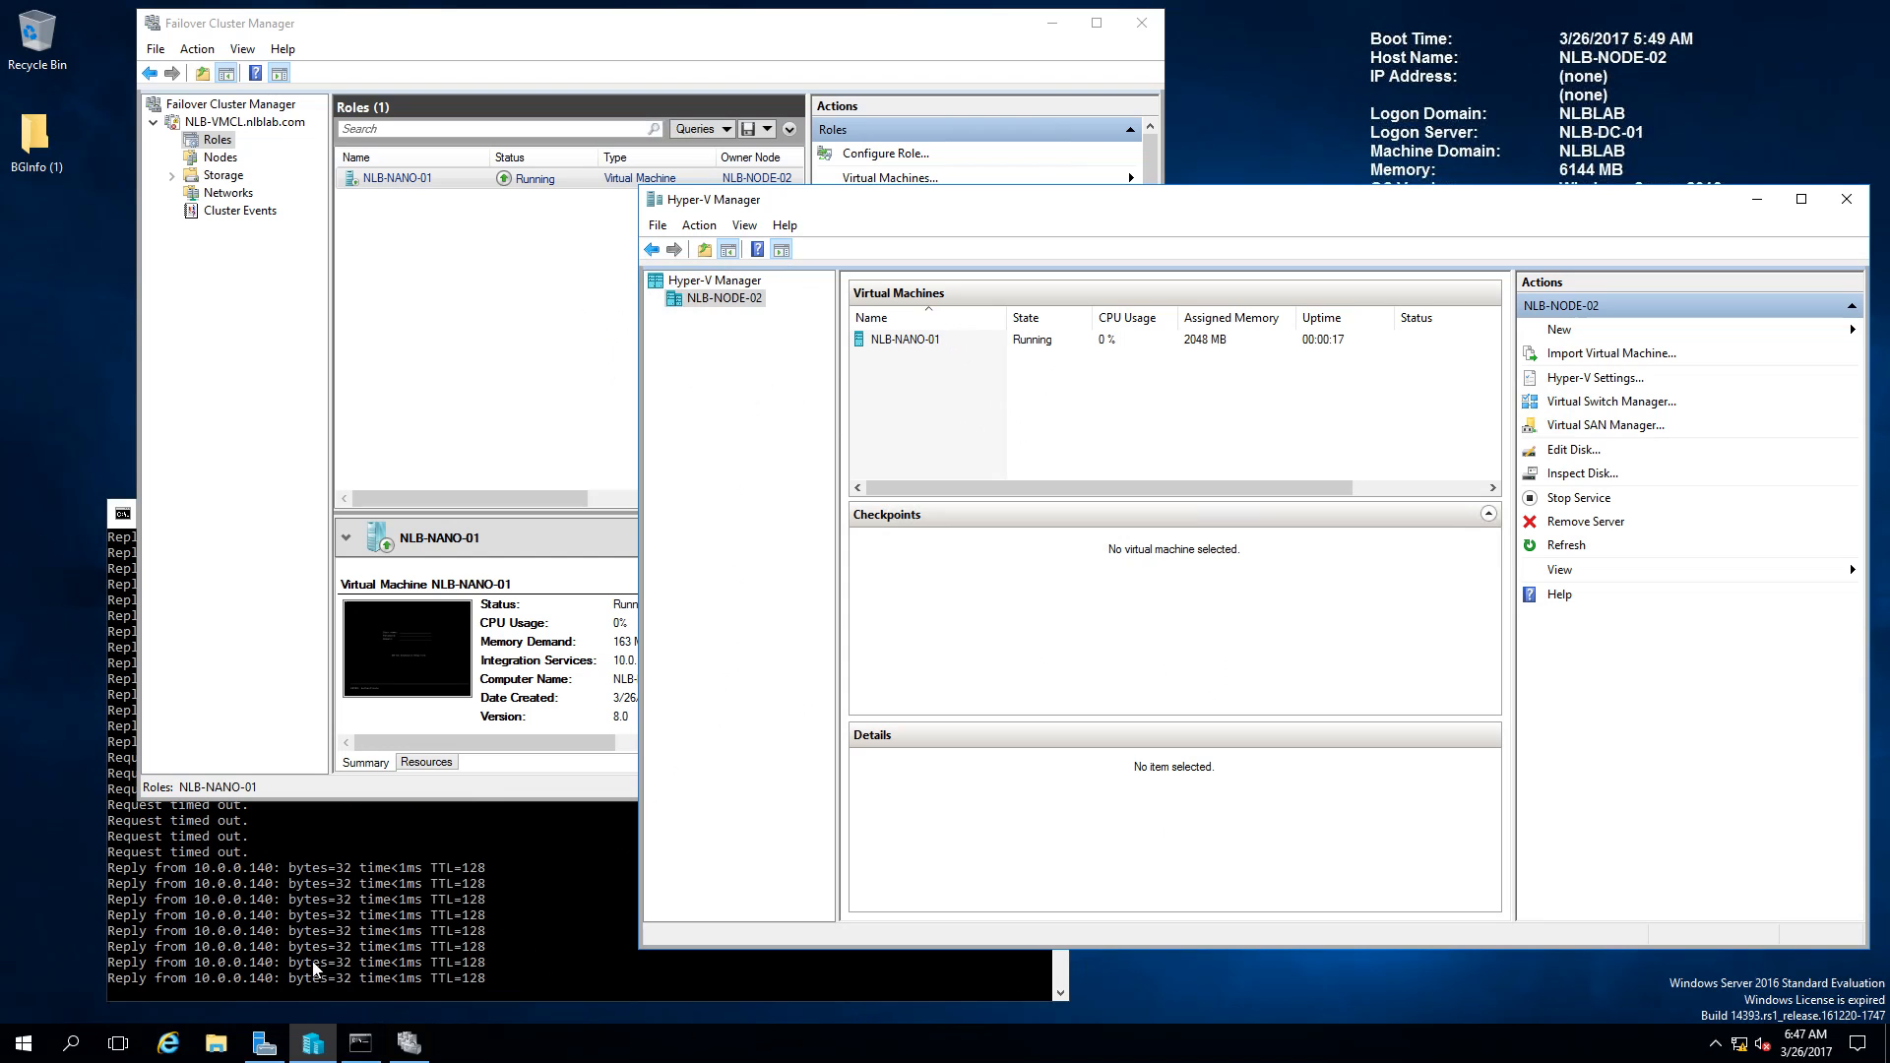
Step: Open a console connection to NLB-NANO-01, now running on NLB-NODE-02
left_click(497, 918)
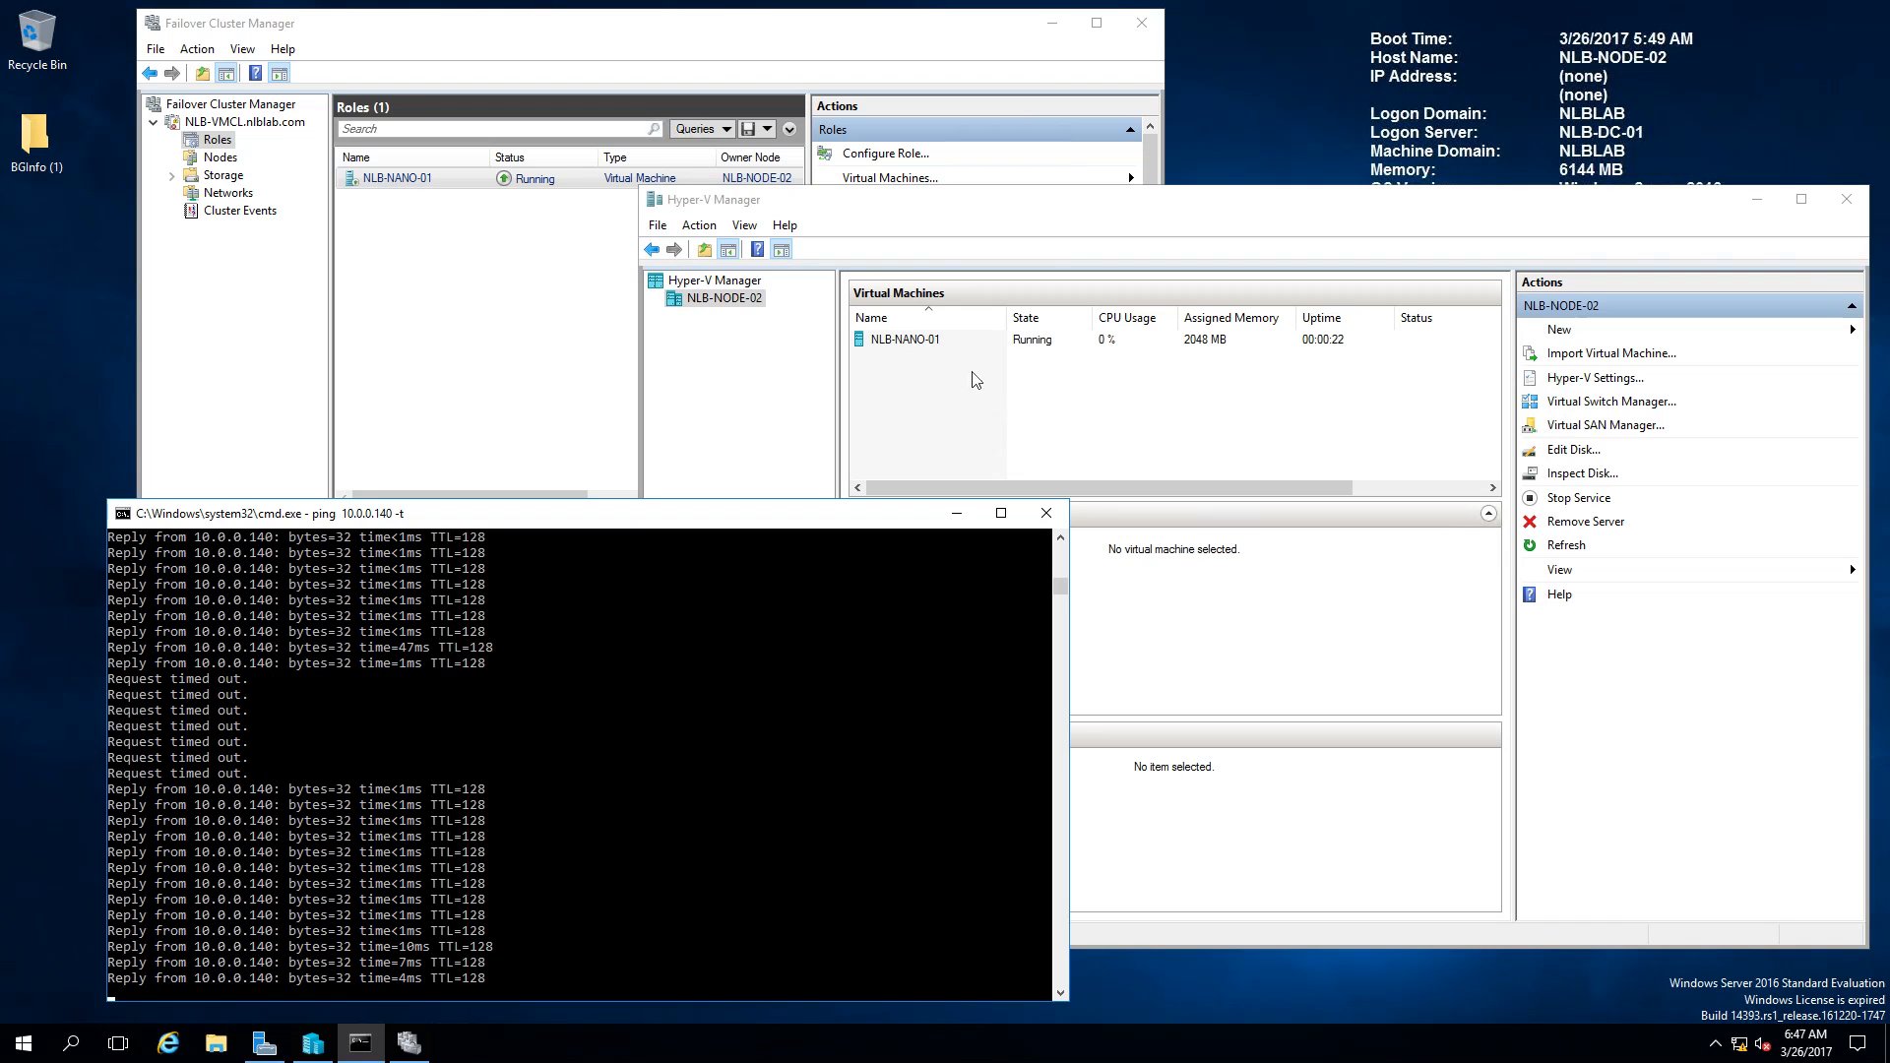
left_click(875, 340)
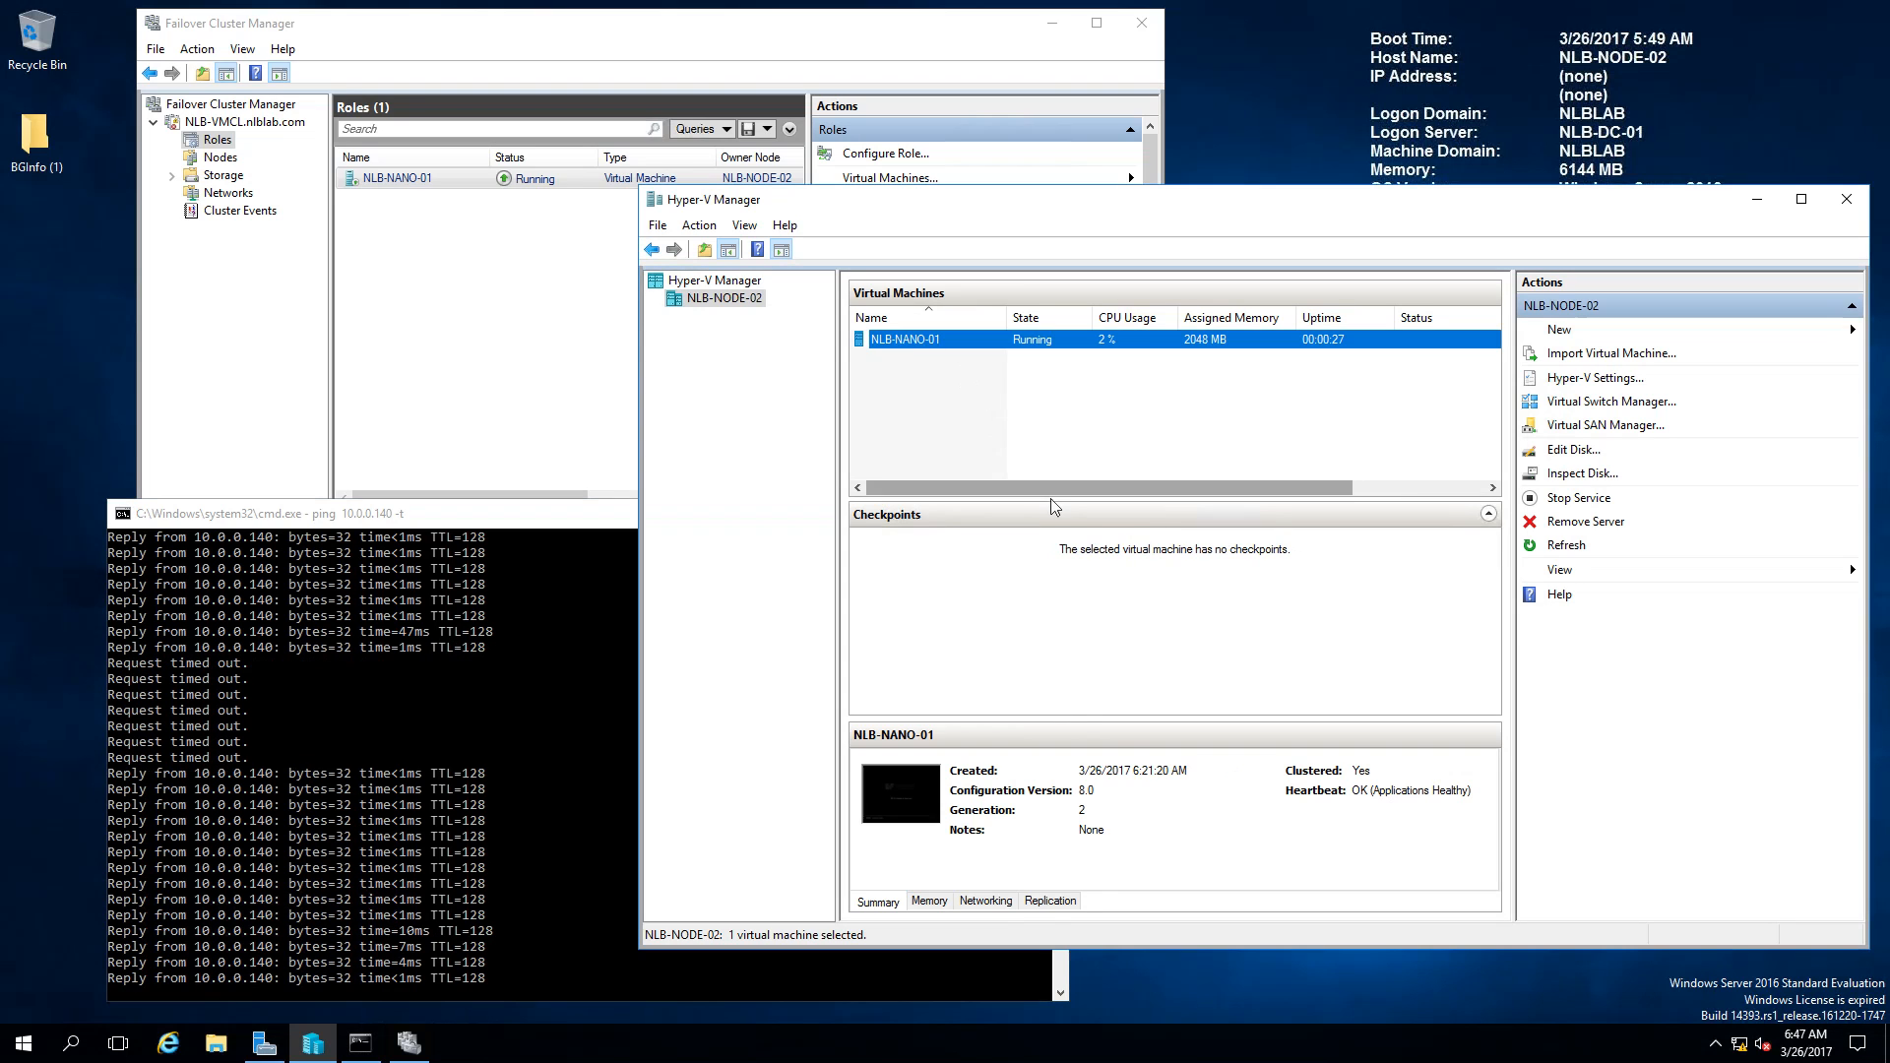
right_click(940, 339)
left_click(956, 350)
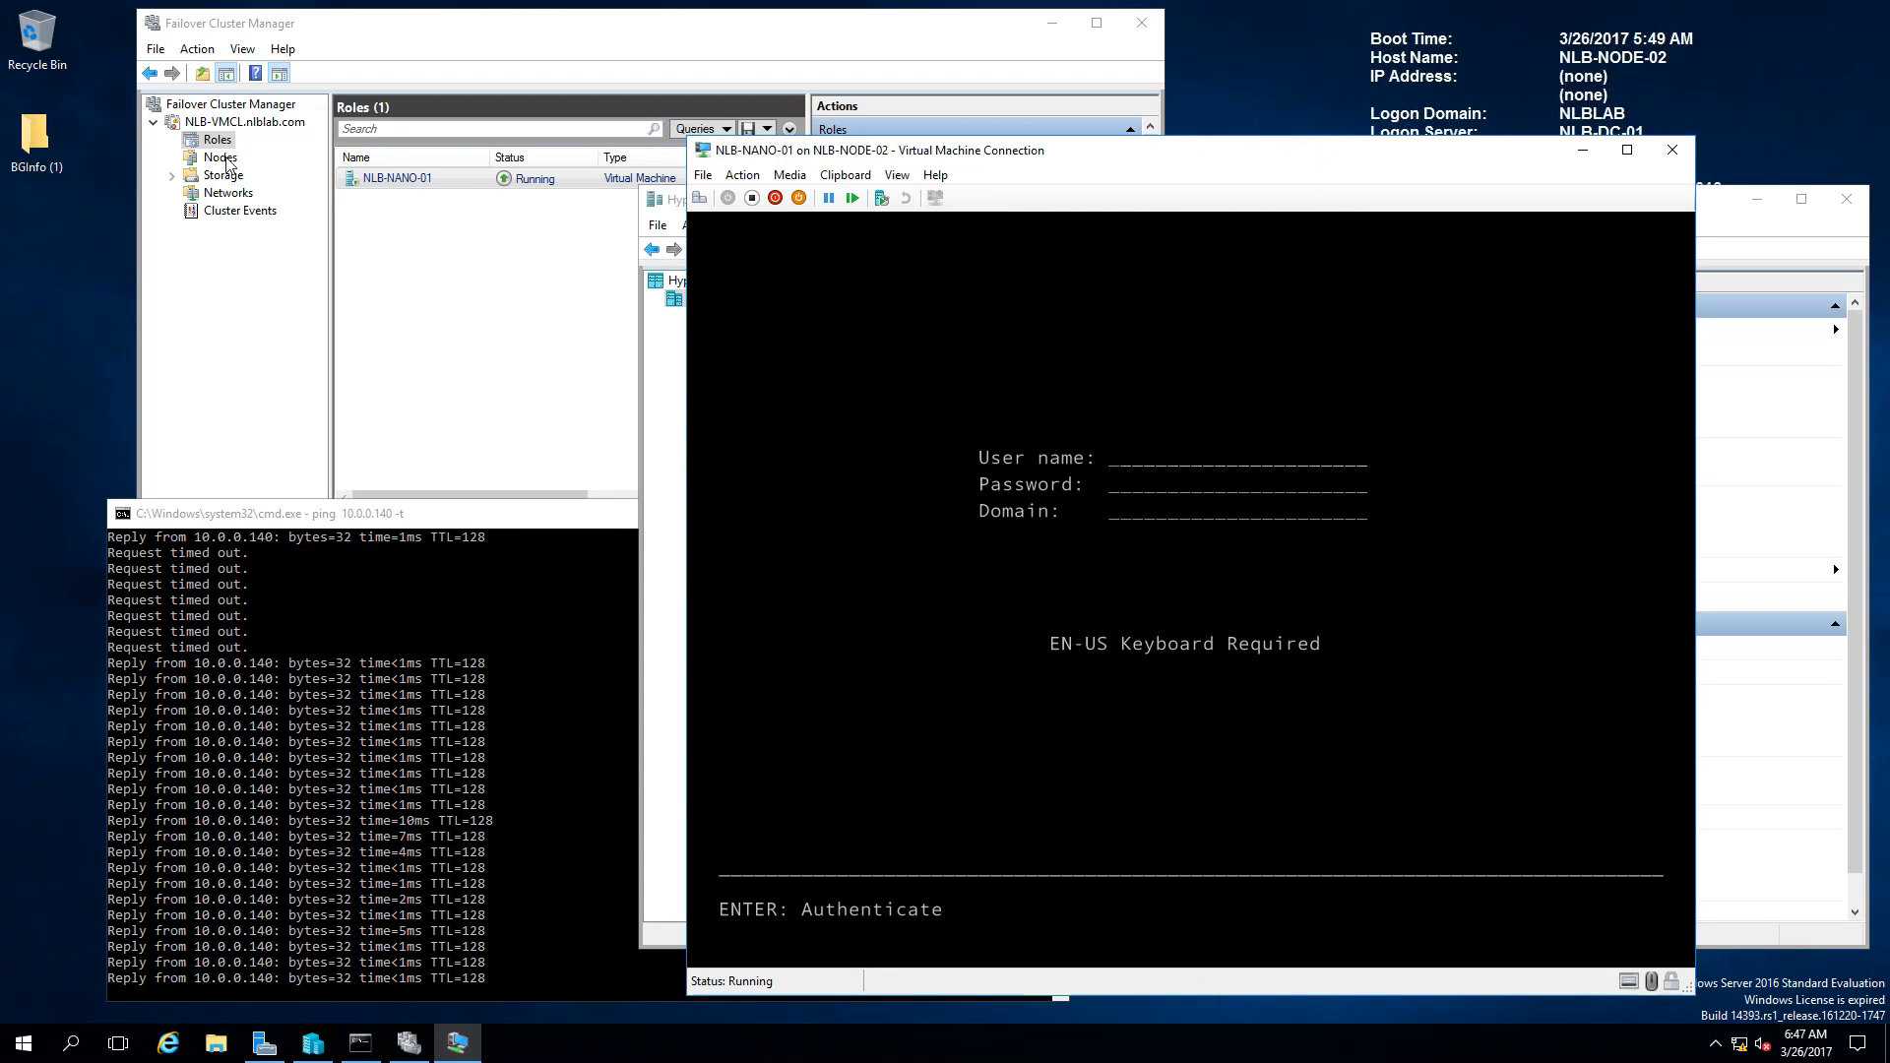
Step: Check the cluster Nodes list showing NLB-NODE-01 Down, then open Hyper-V Settings for NLB-NODE-02
left_click(220, 158)
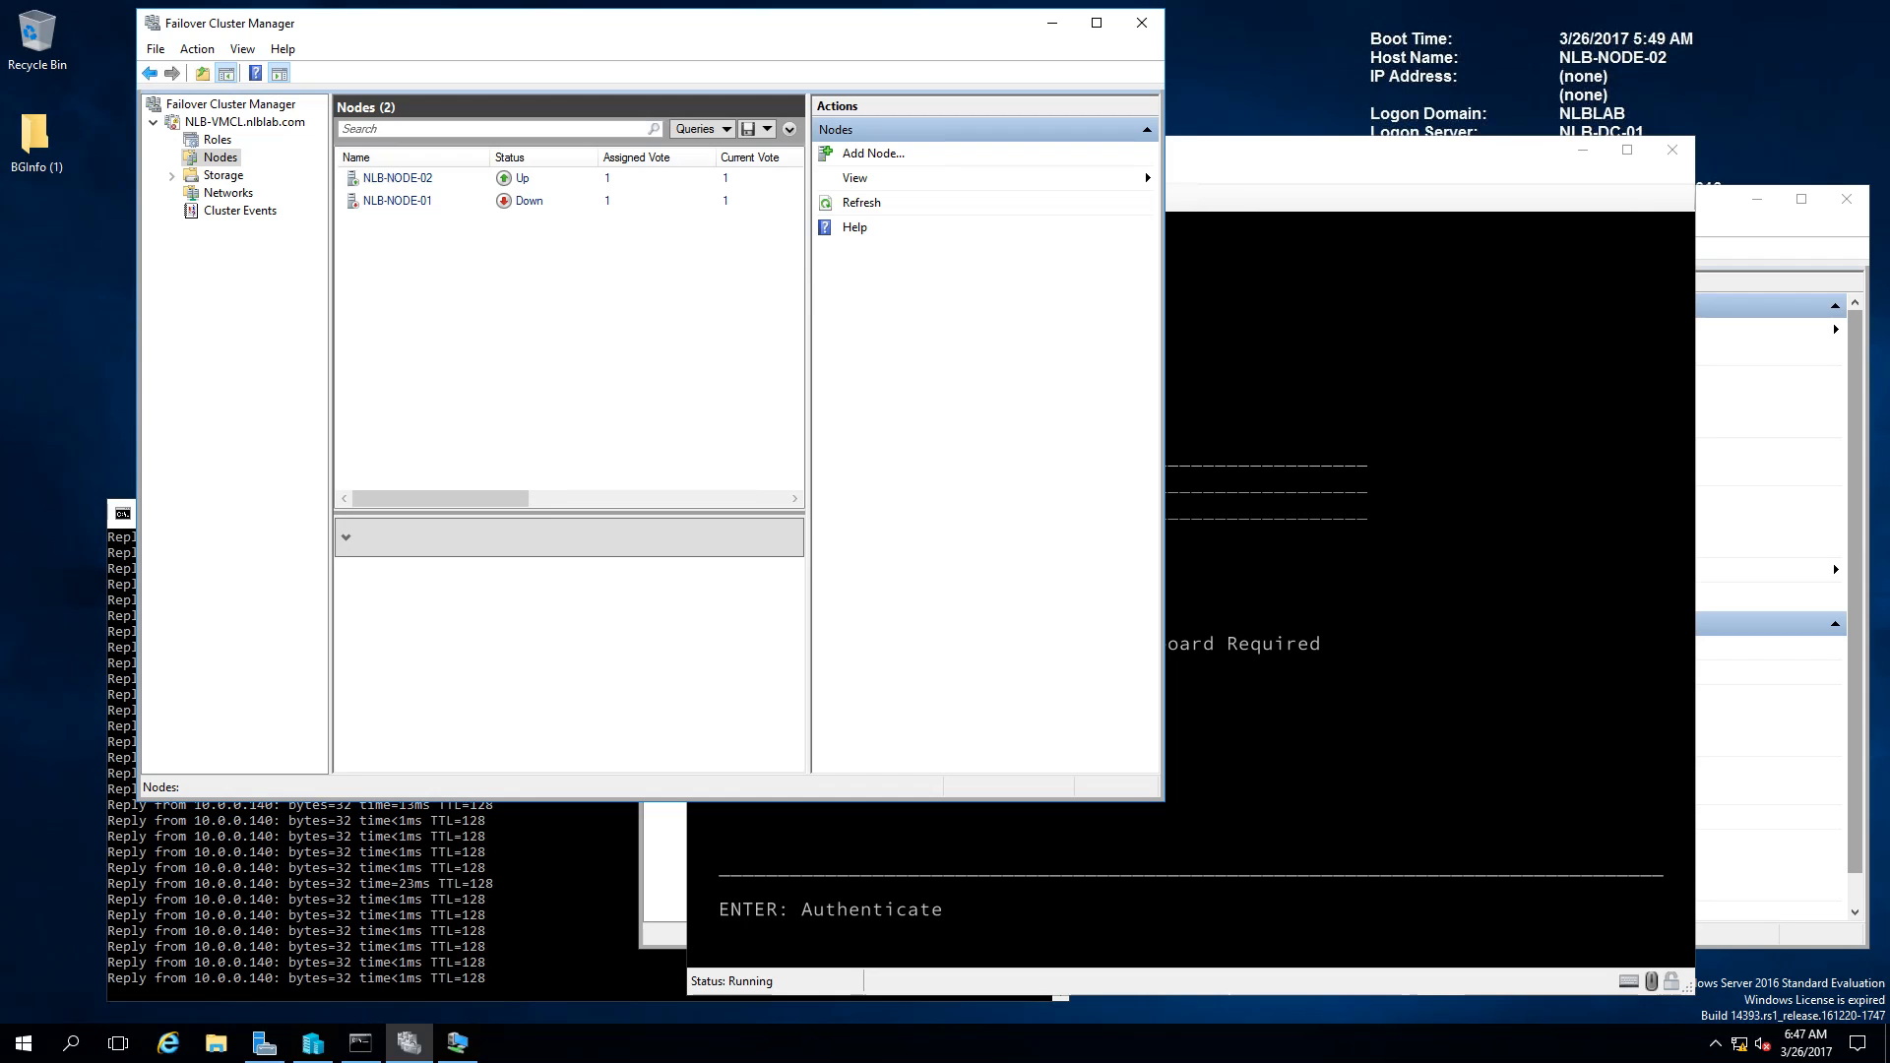
left_click(1750, 232)
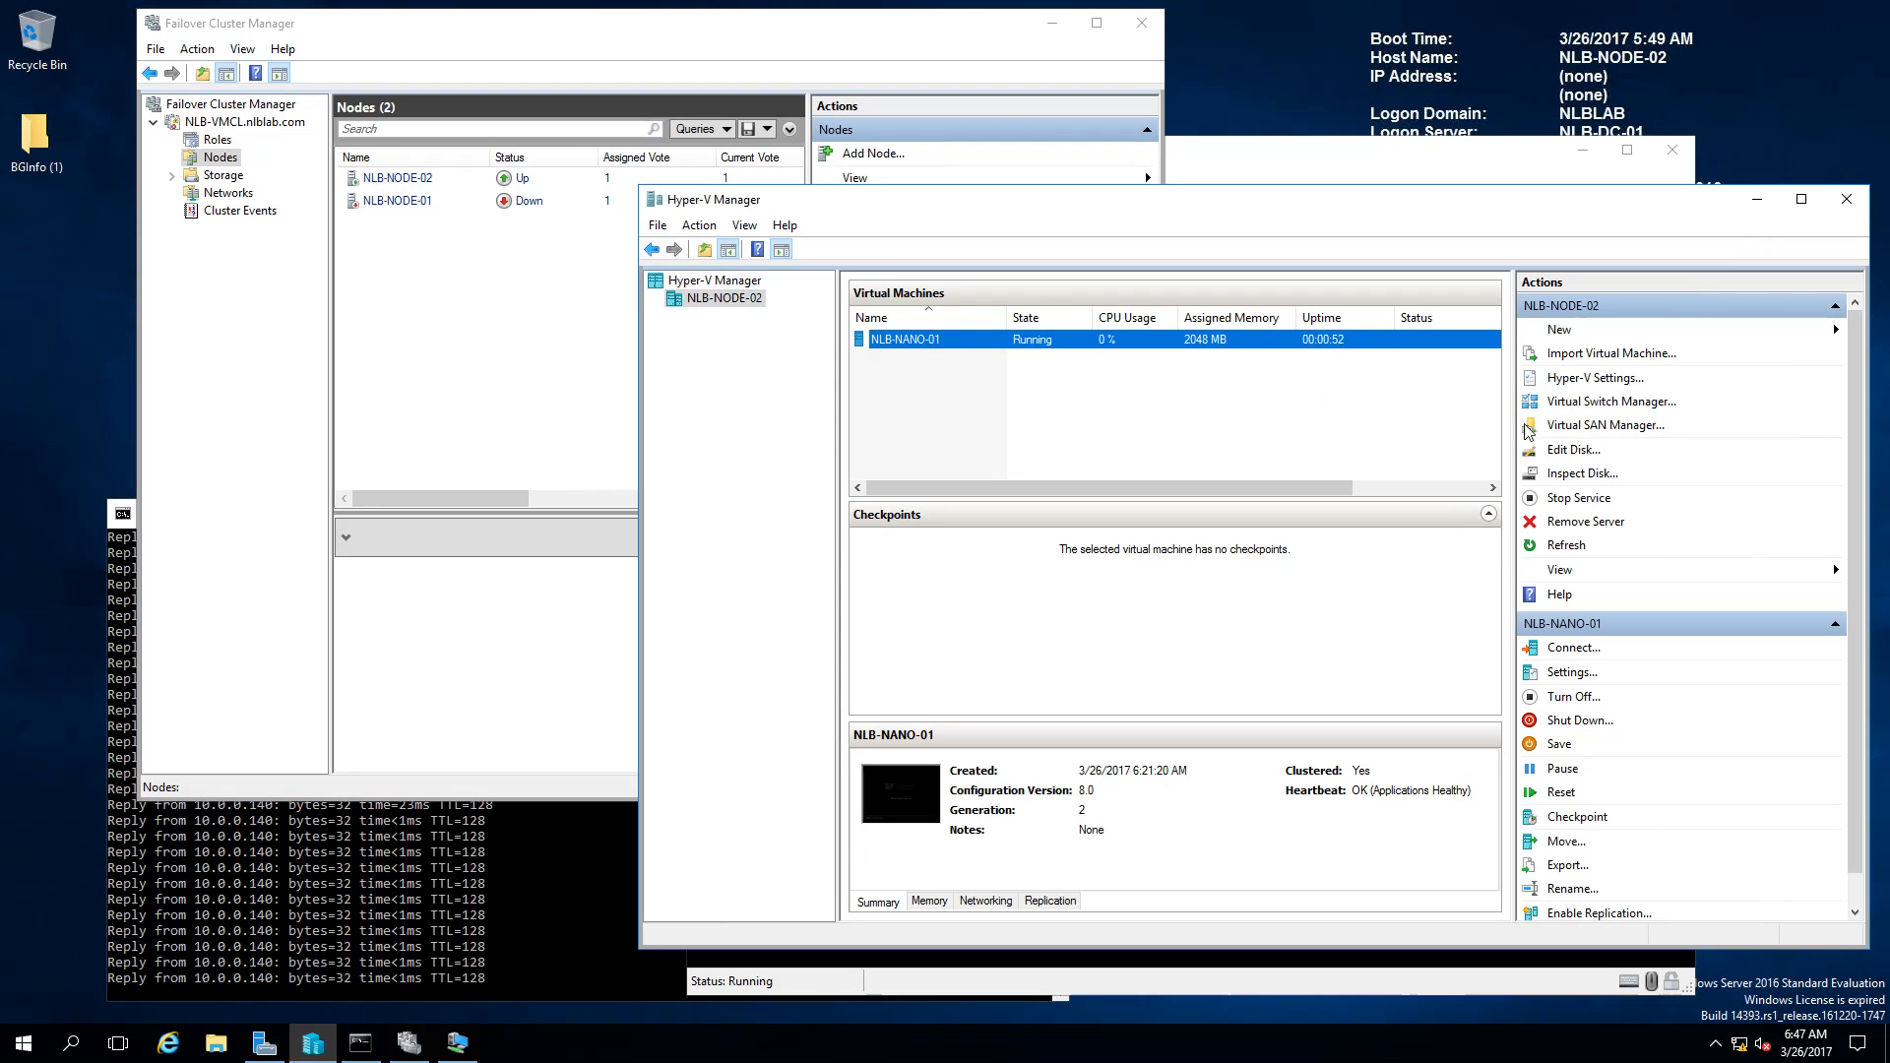
left_click(1601, 379)
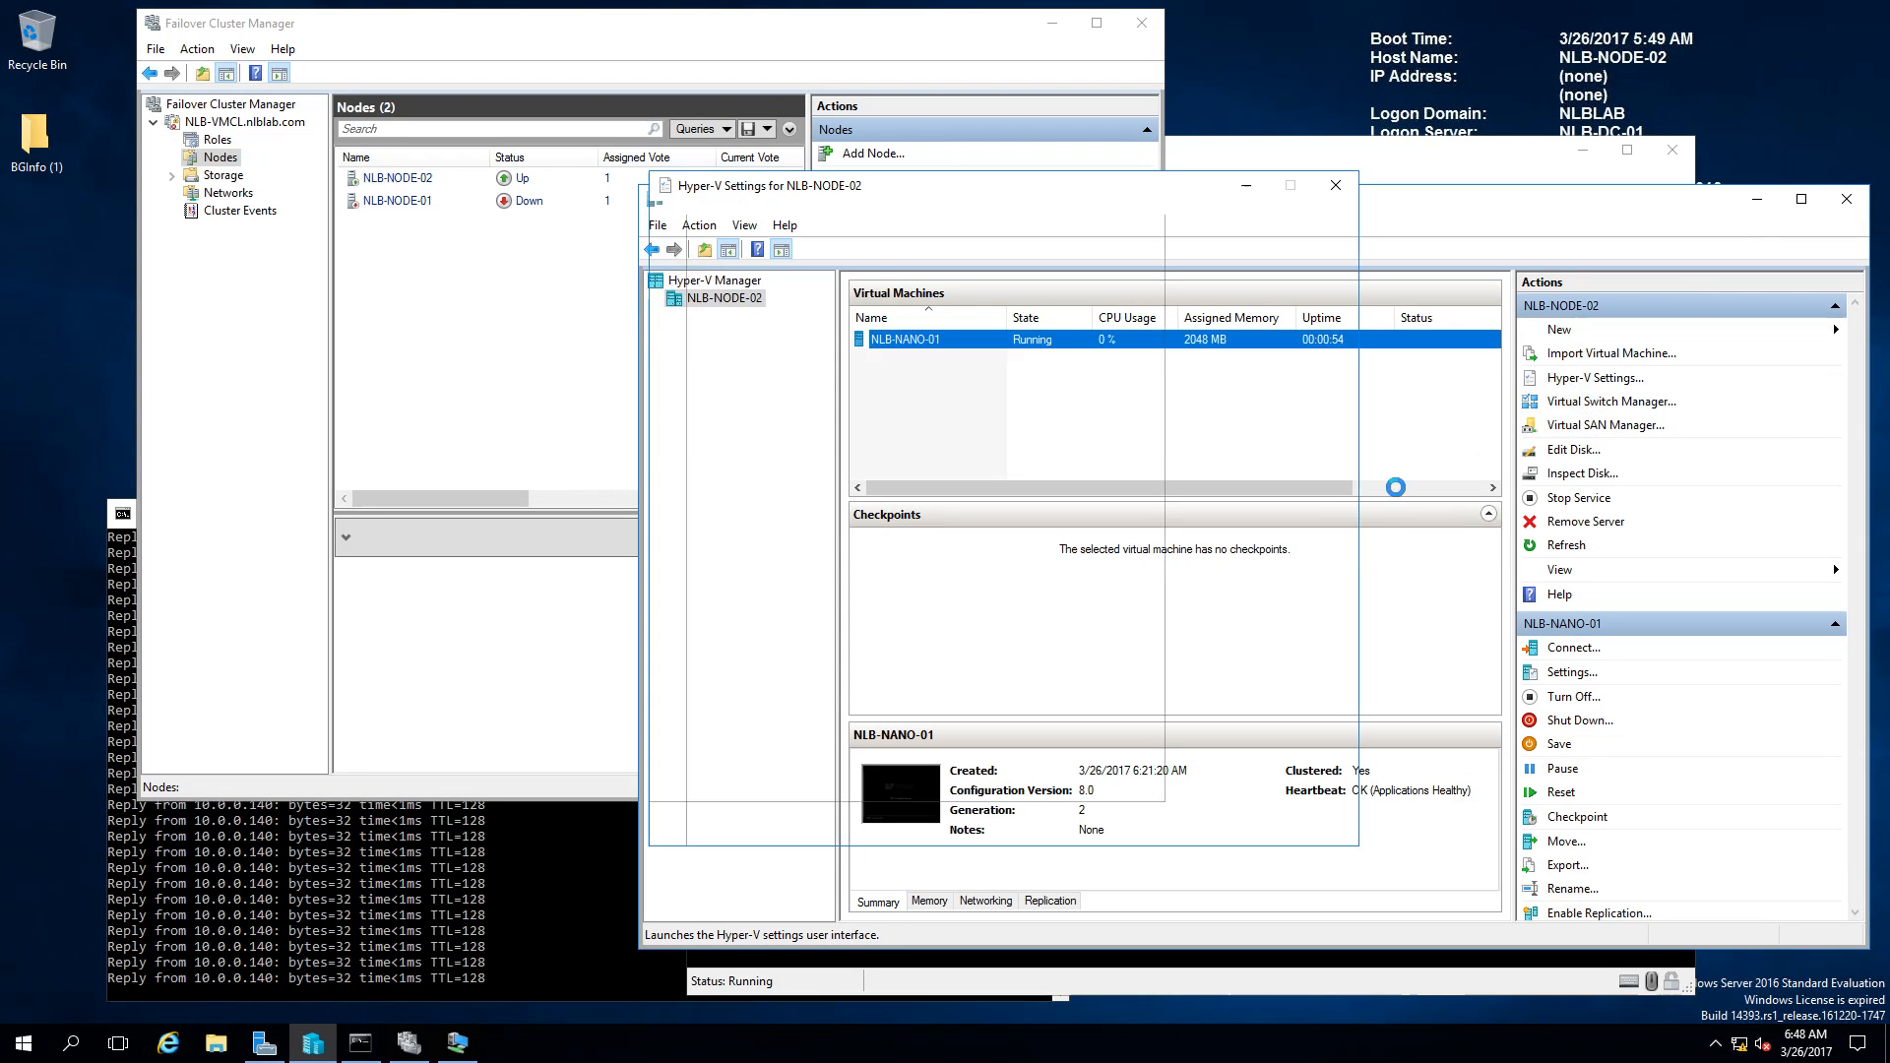
left_click(1337, 192)
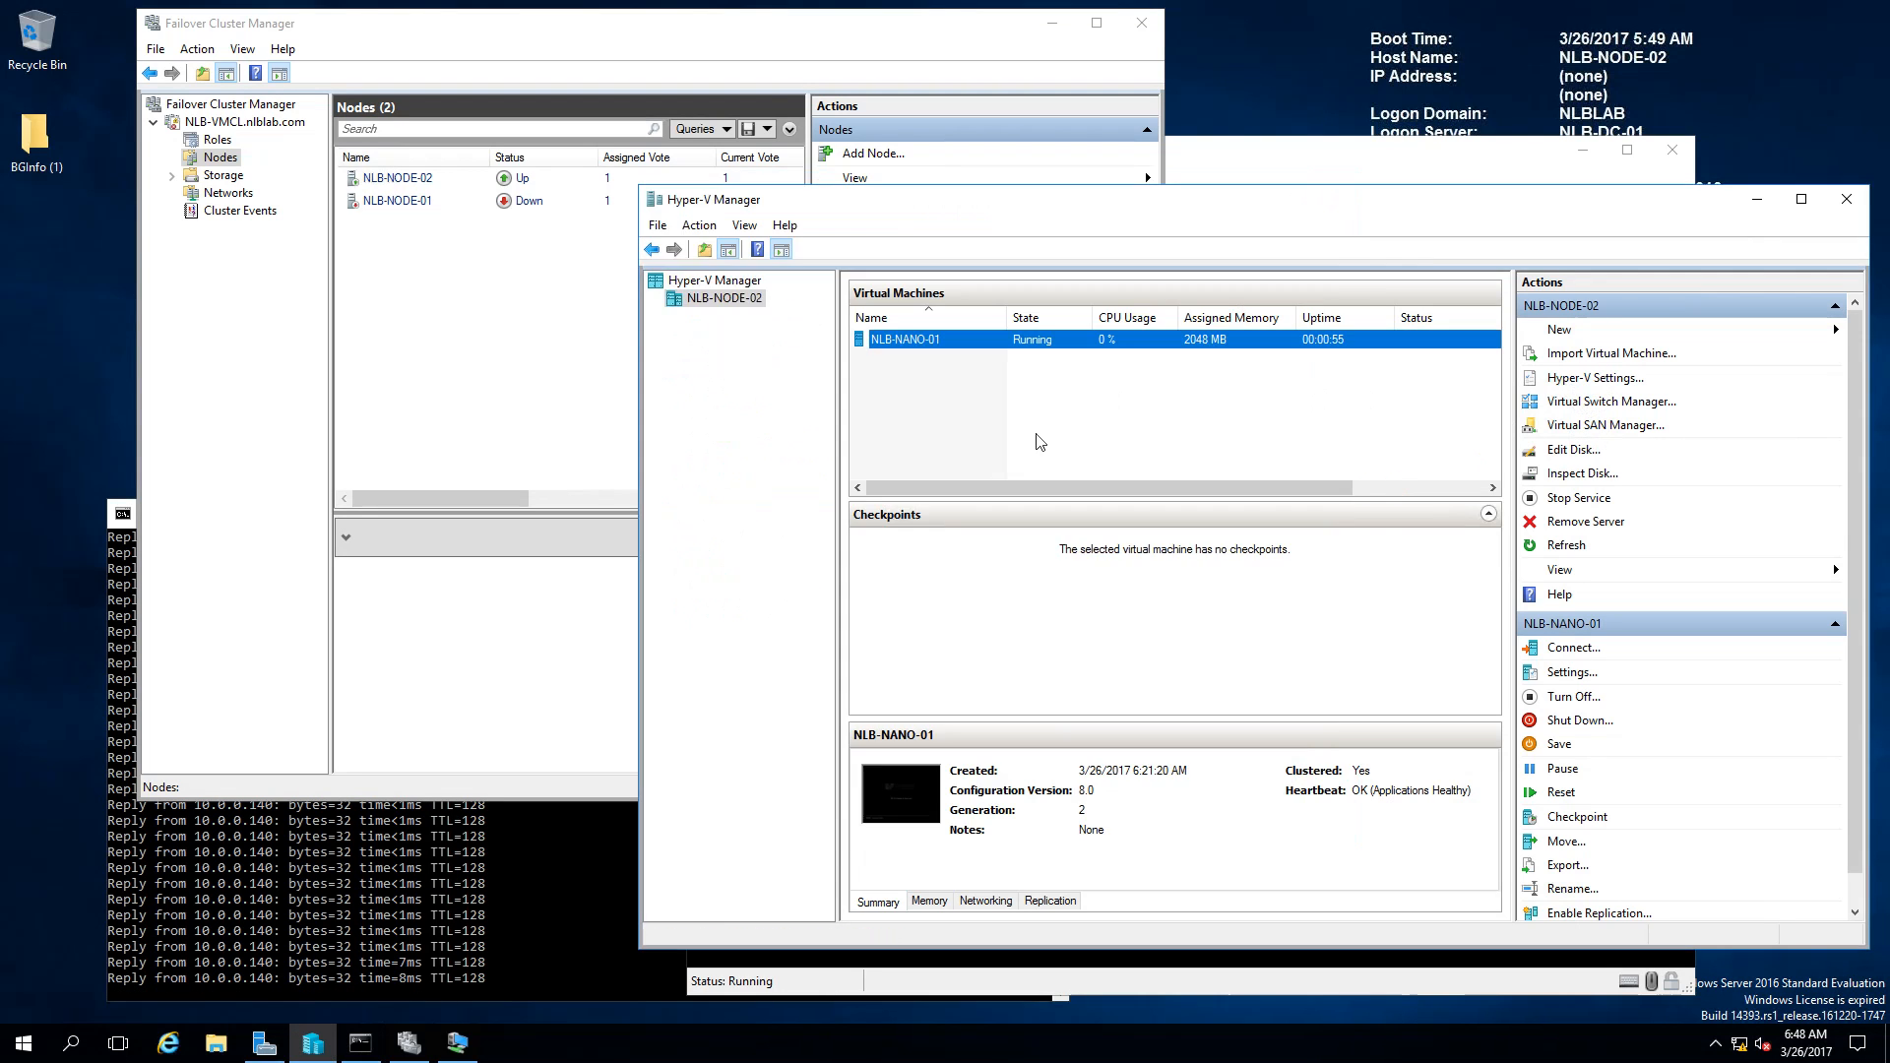
right_click(1050, 341)
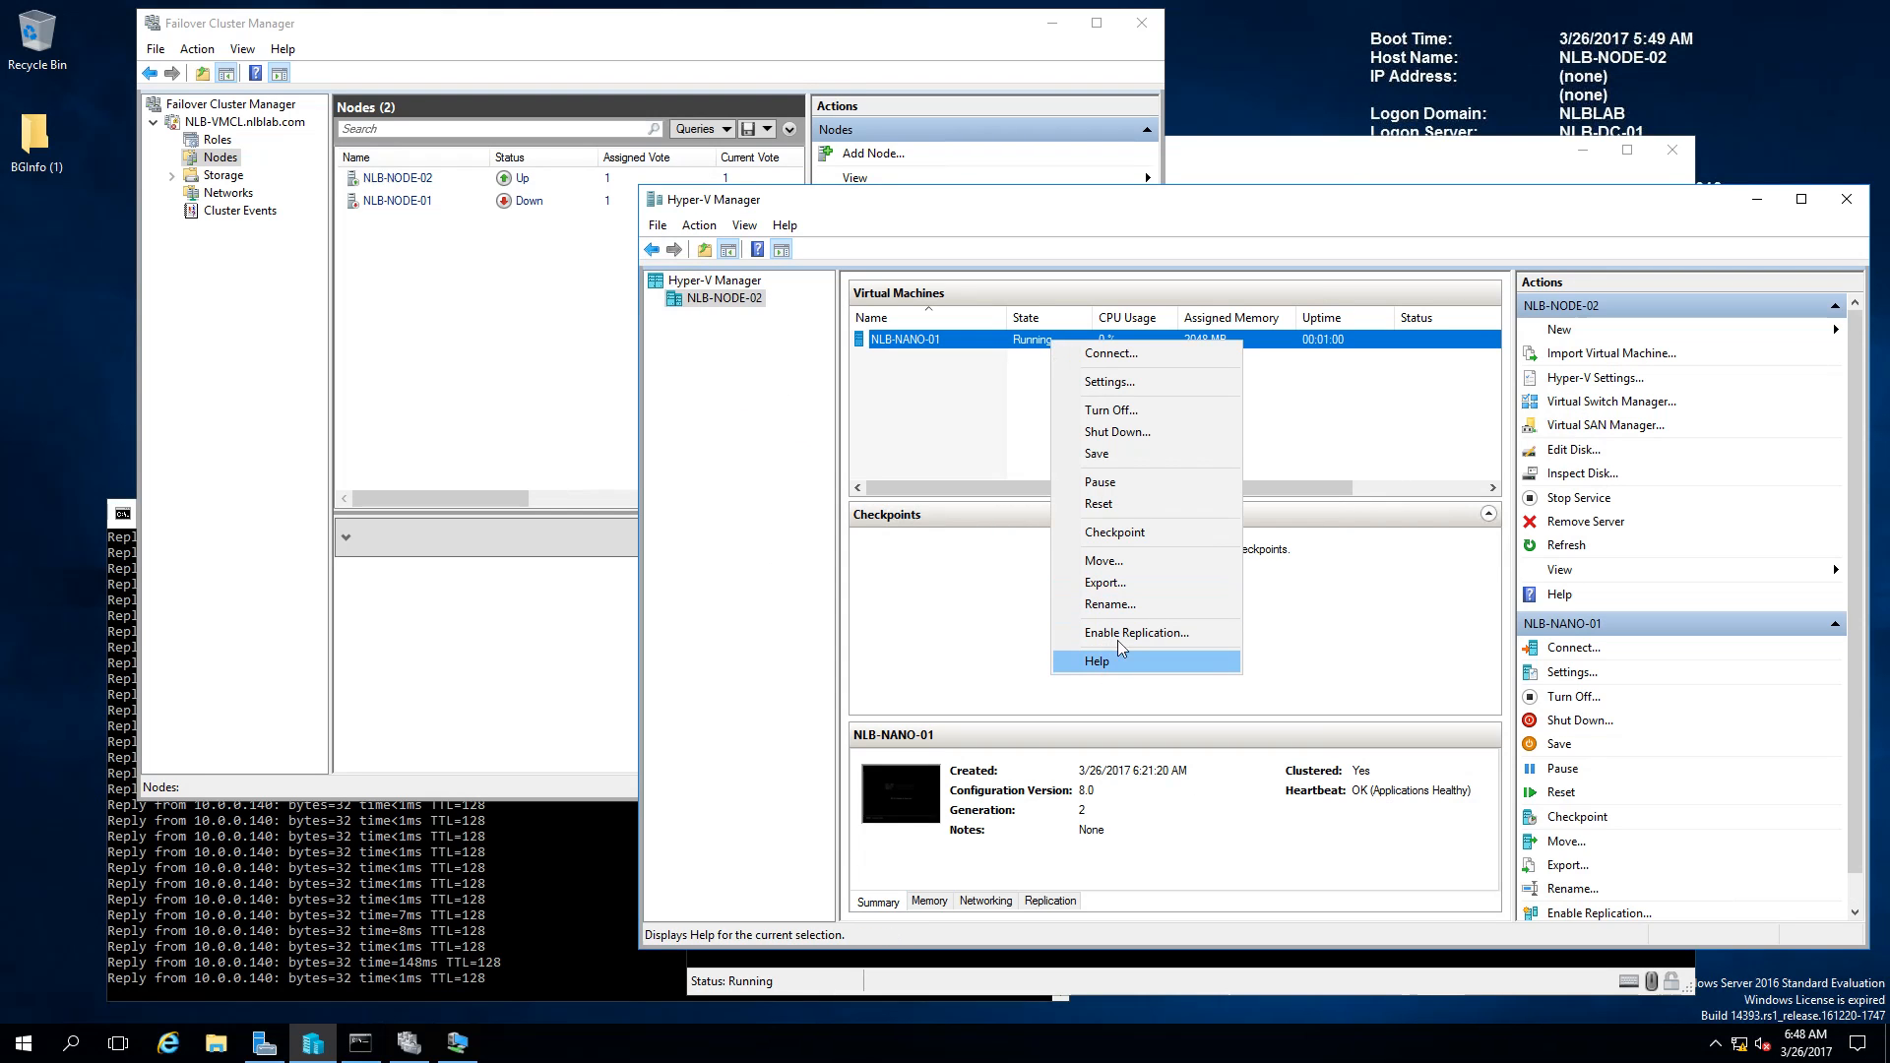
left_click(1113, 381)
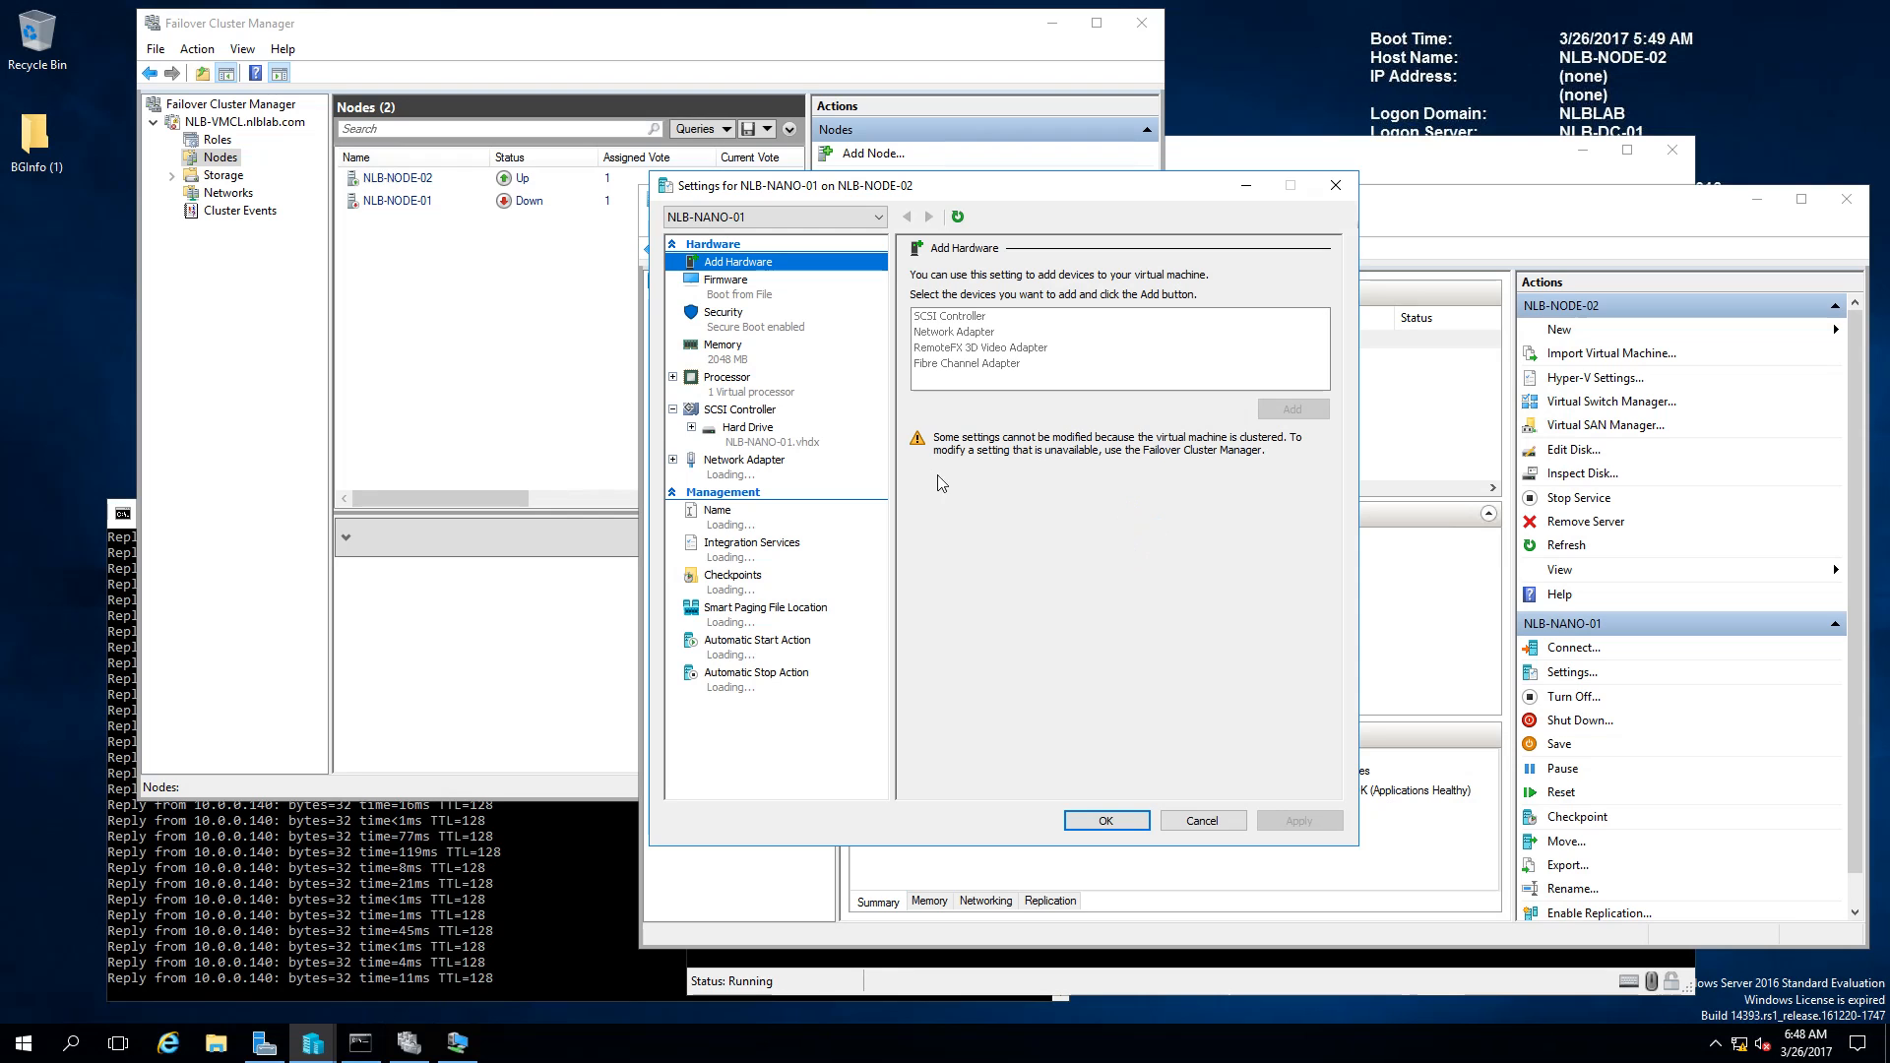
left_click(669, 470)
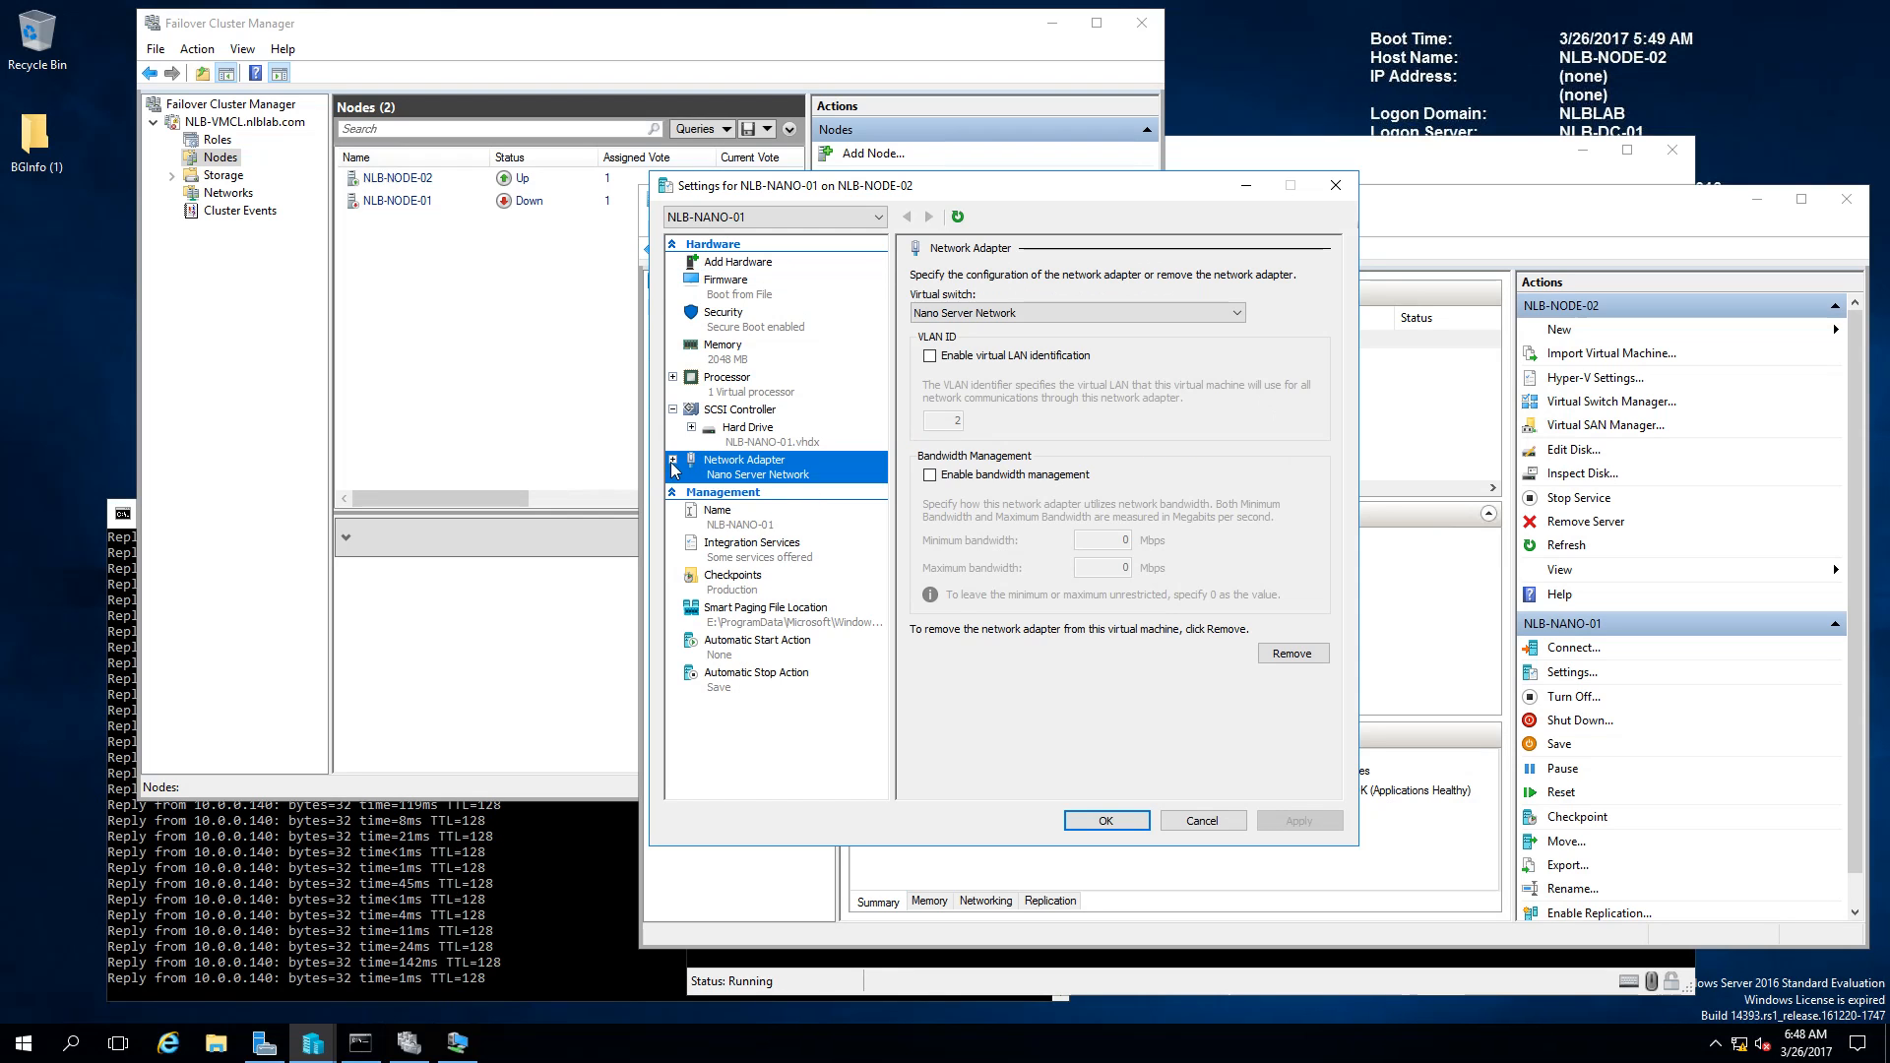
left_click(672, 460)
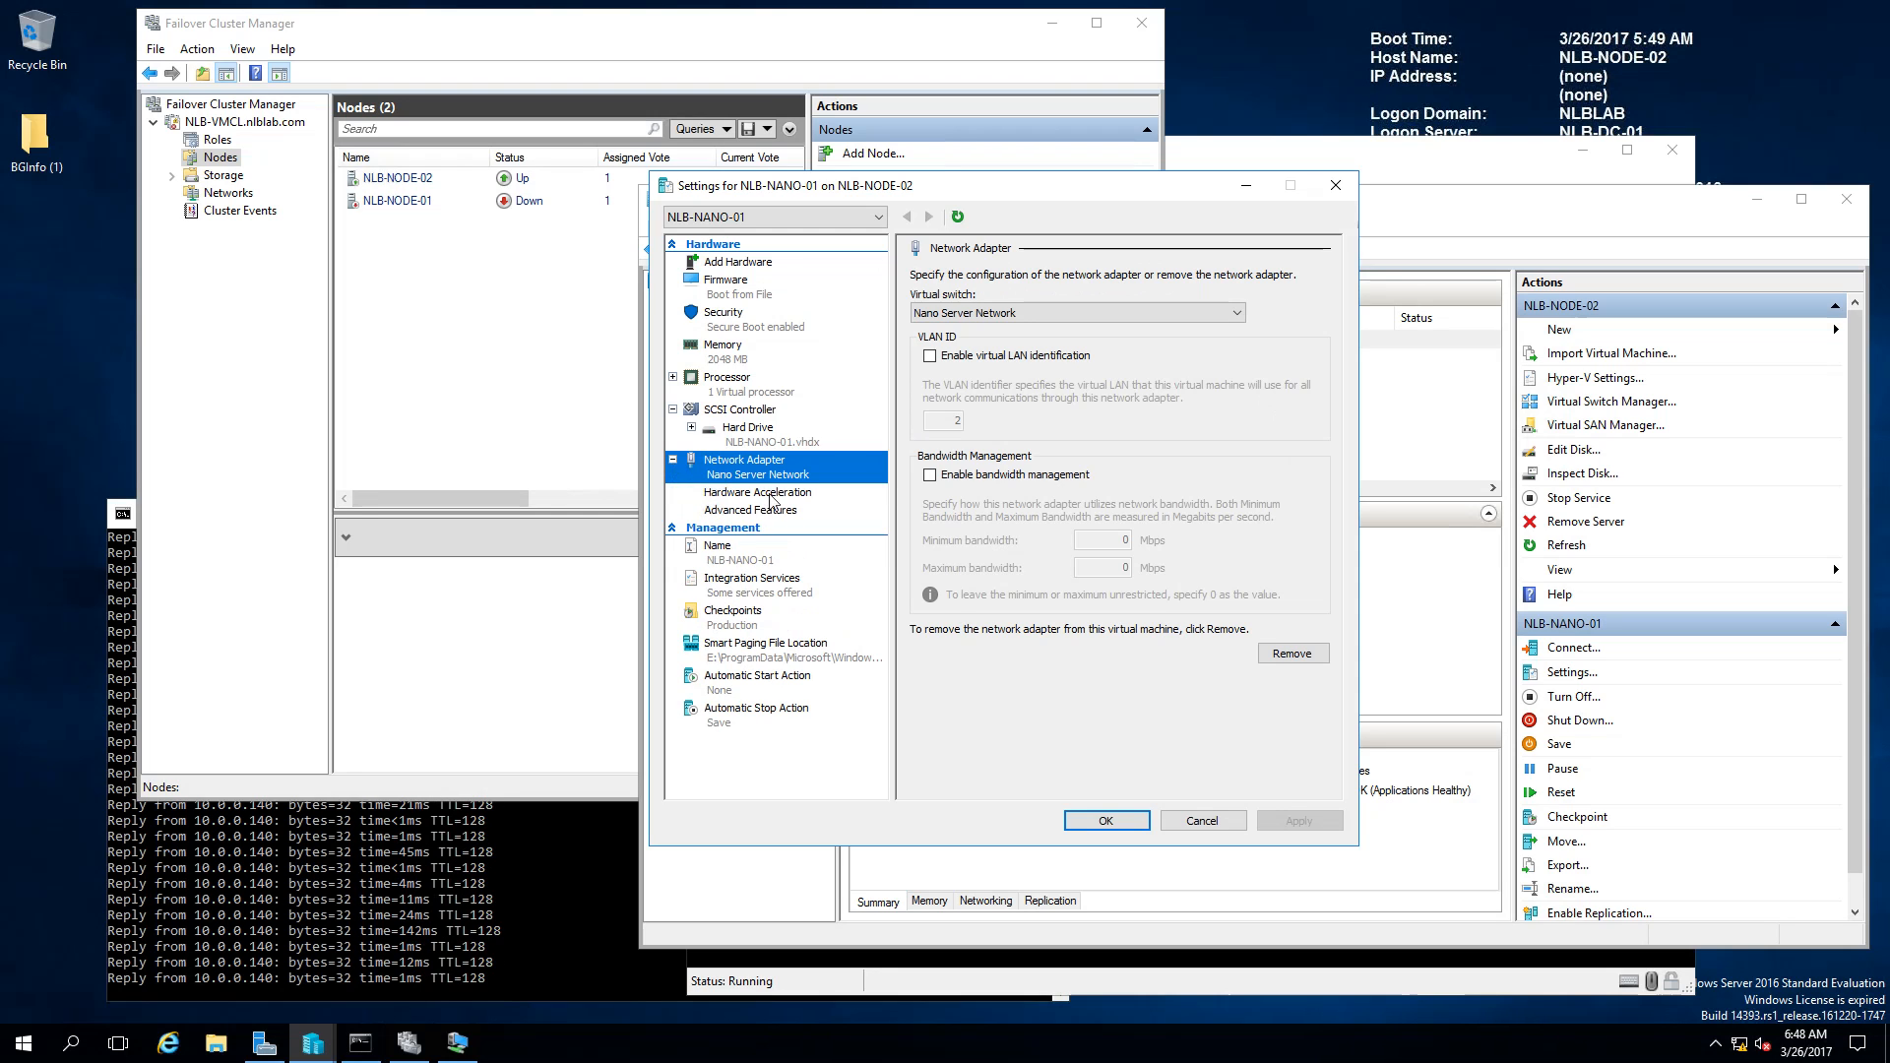
left_click(763, 514)
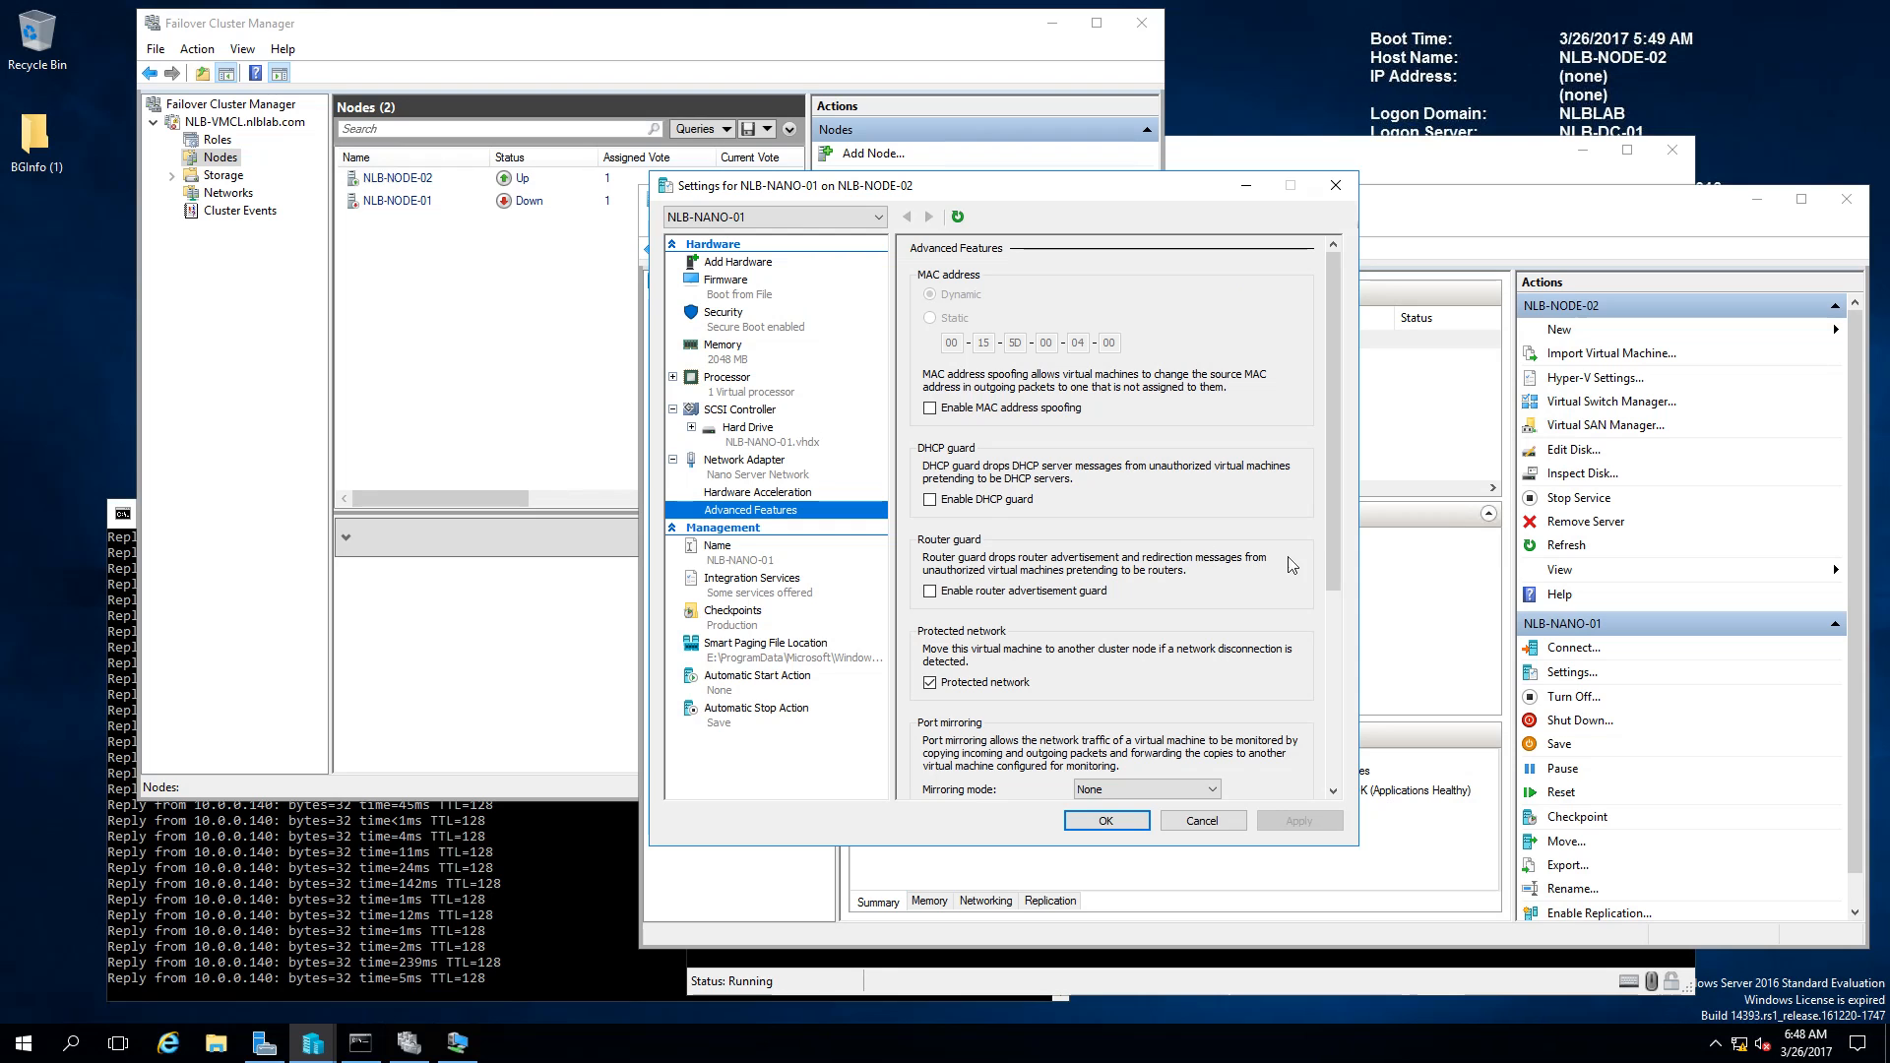
left_click_drag(1323, 506, 1321, 547)
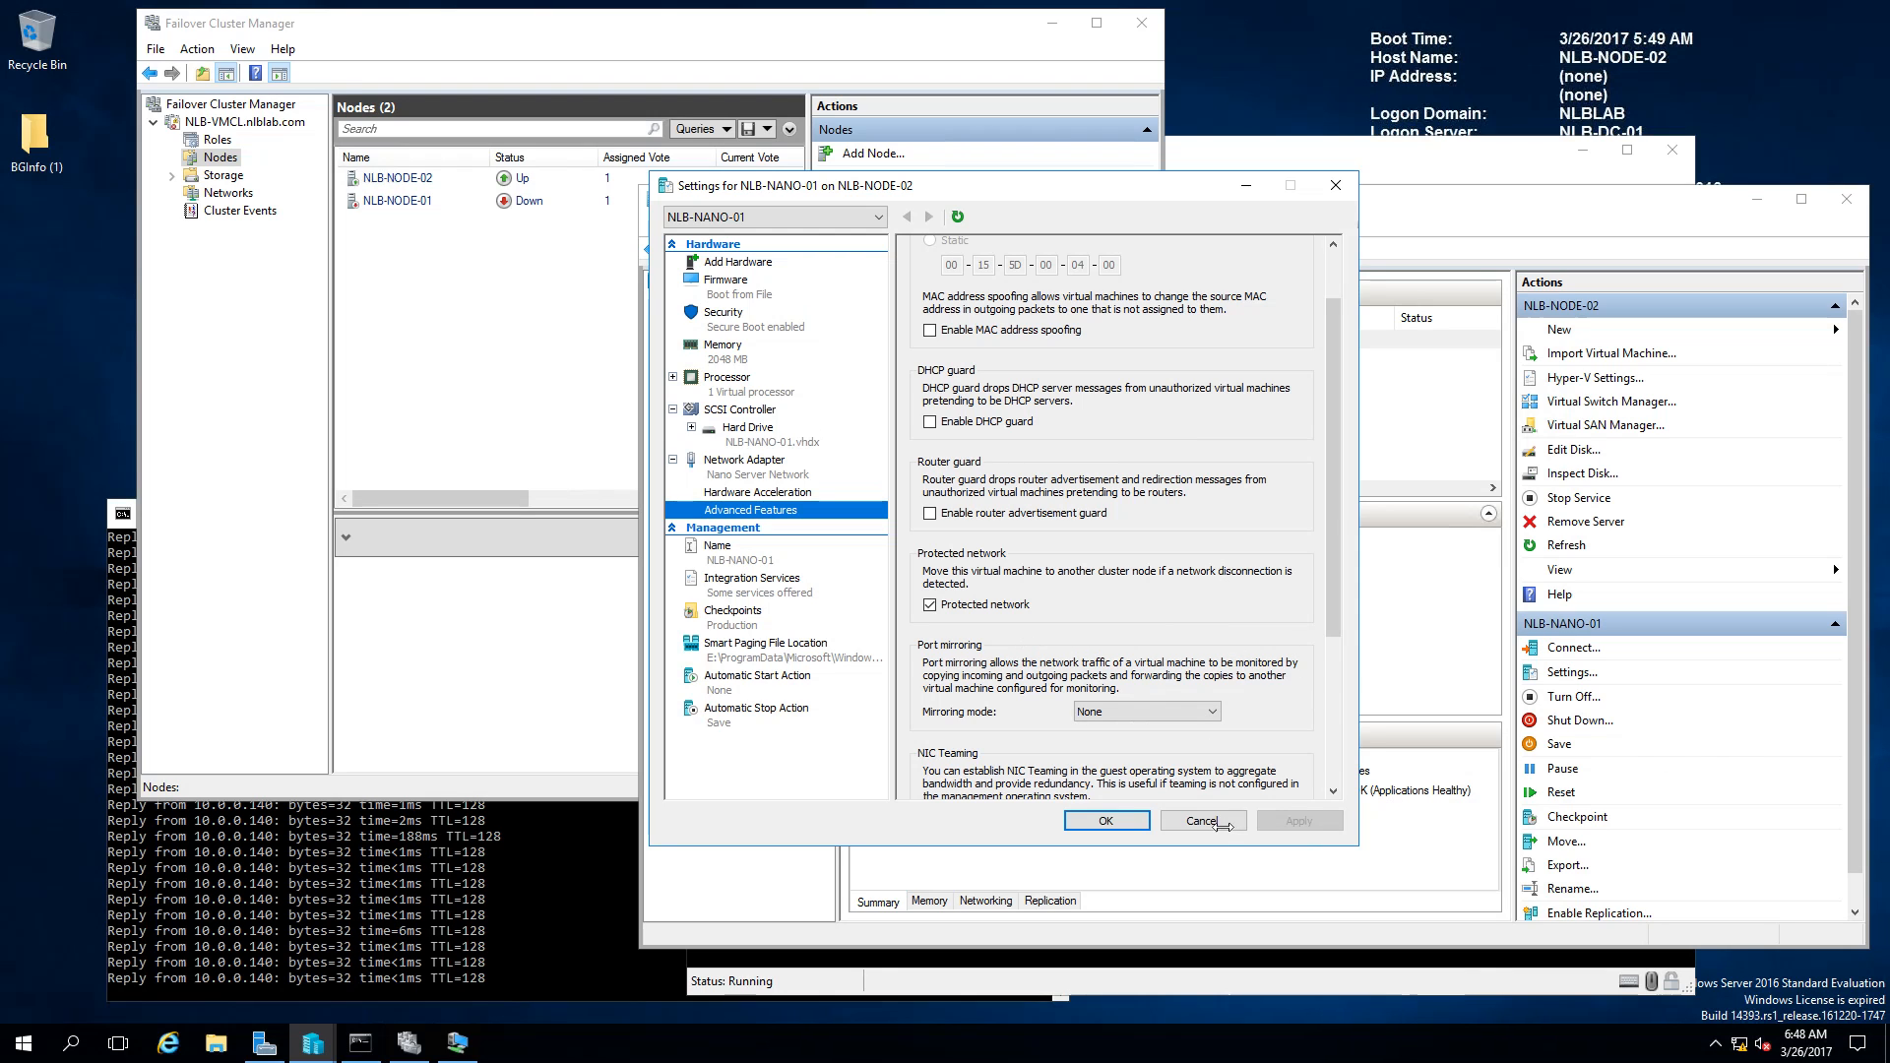
left_click(1221, 823)
left_click(1228, 835)
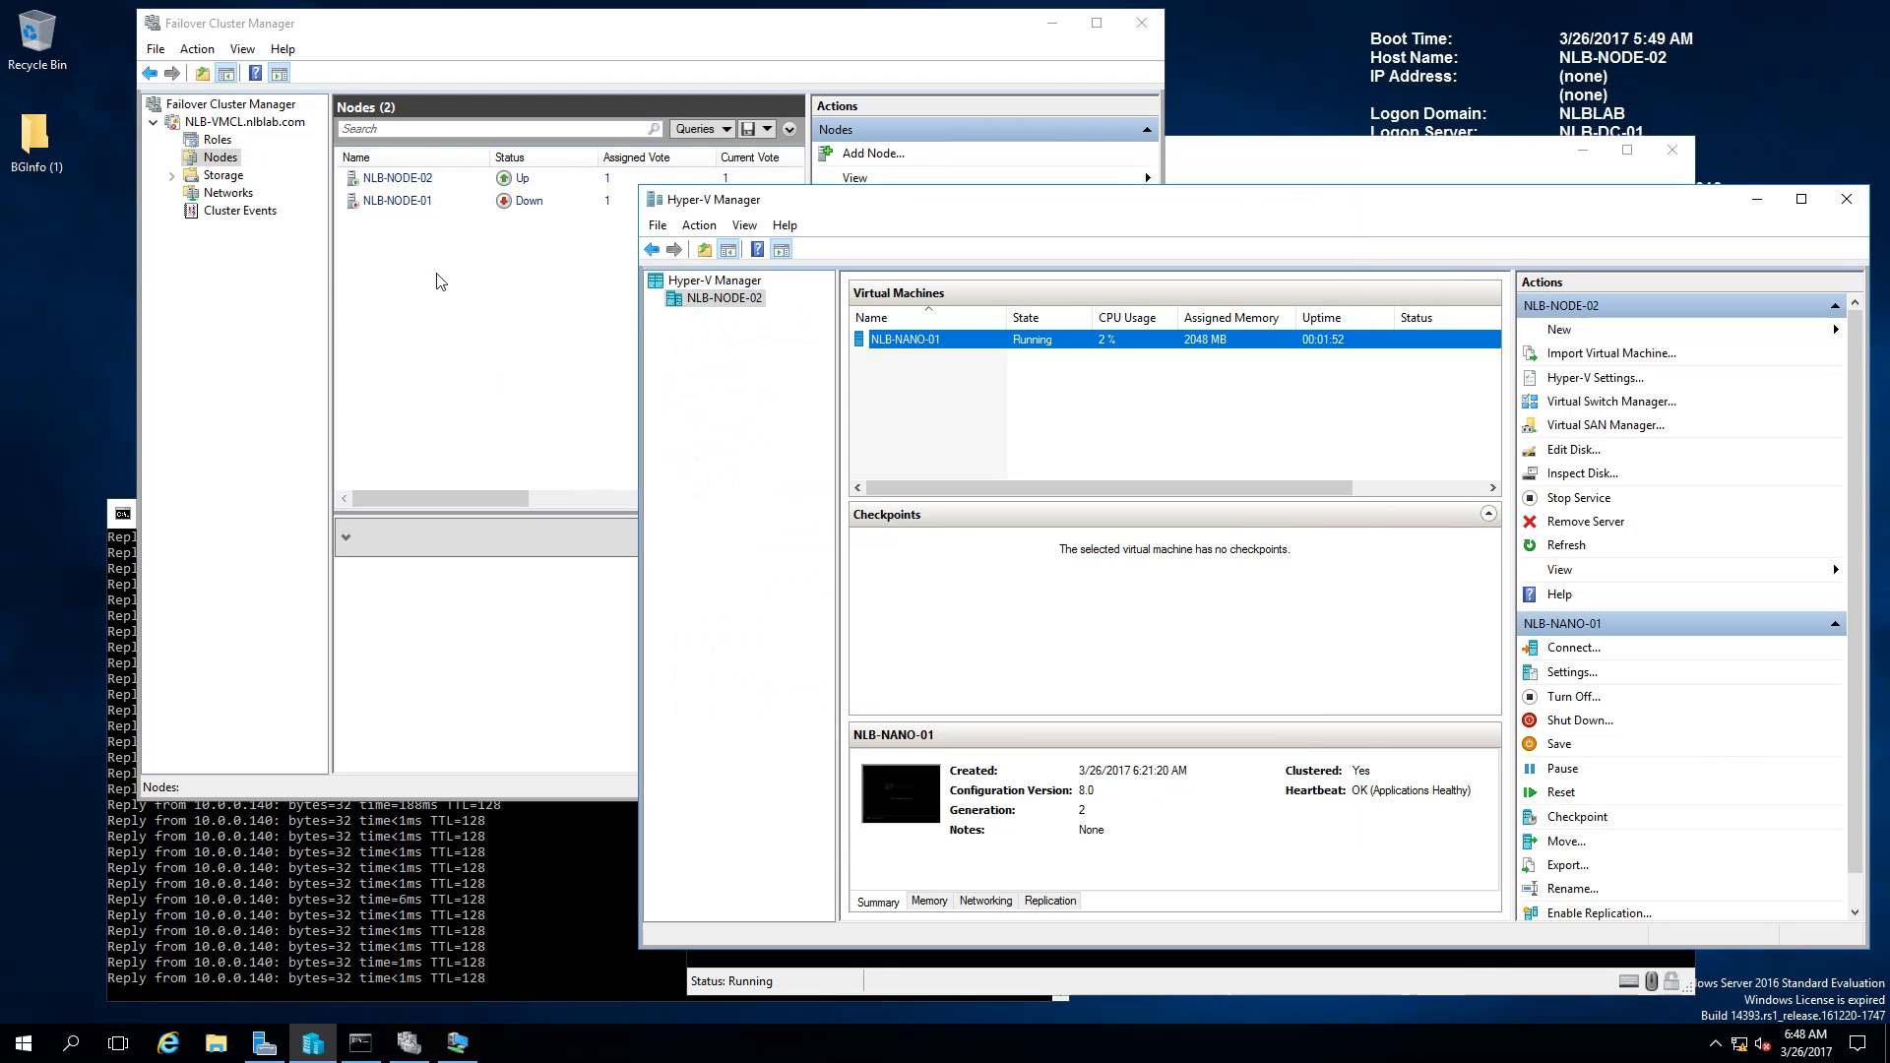
Step: Select NLB-NODE-01 in the cluster's Nodes list to confirm it is Up again, then return to Hyper-V Manager
left_click(526, 275)
left_click(403, 206)
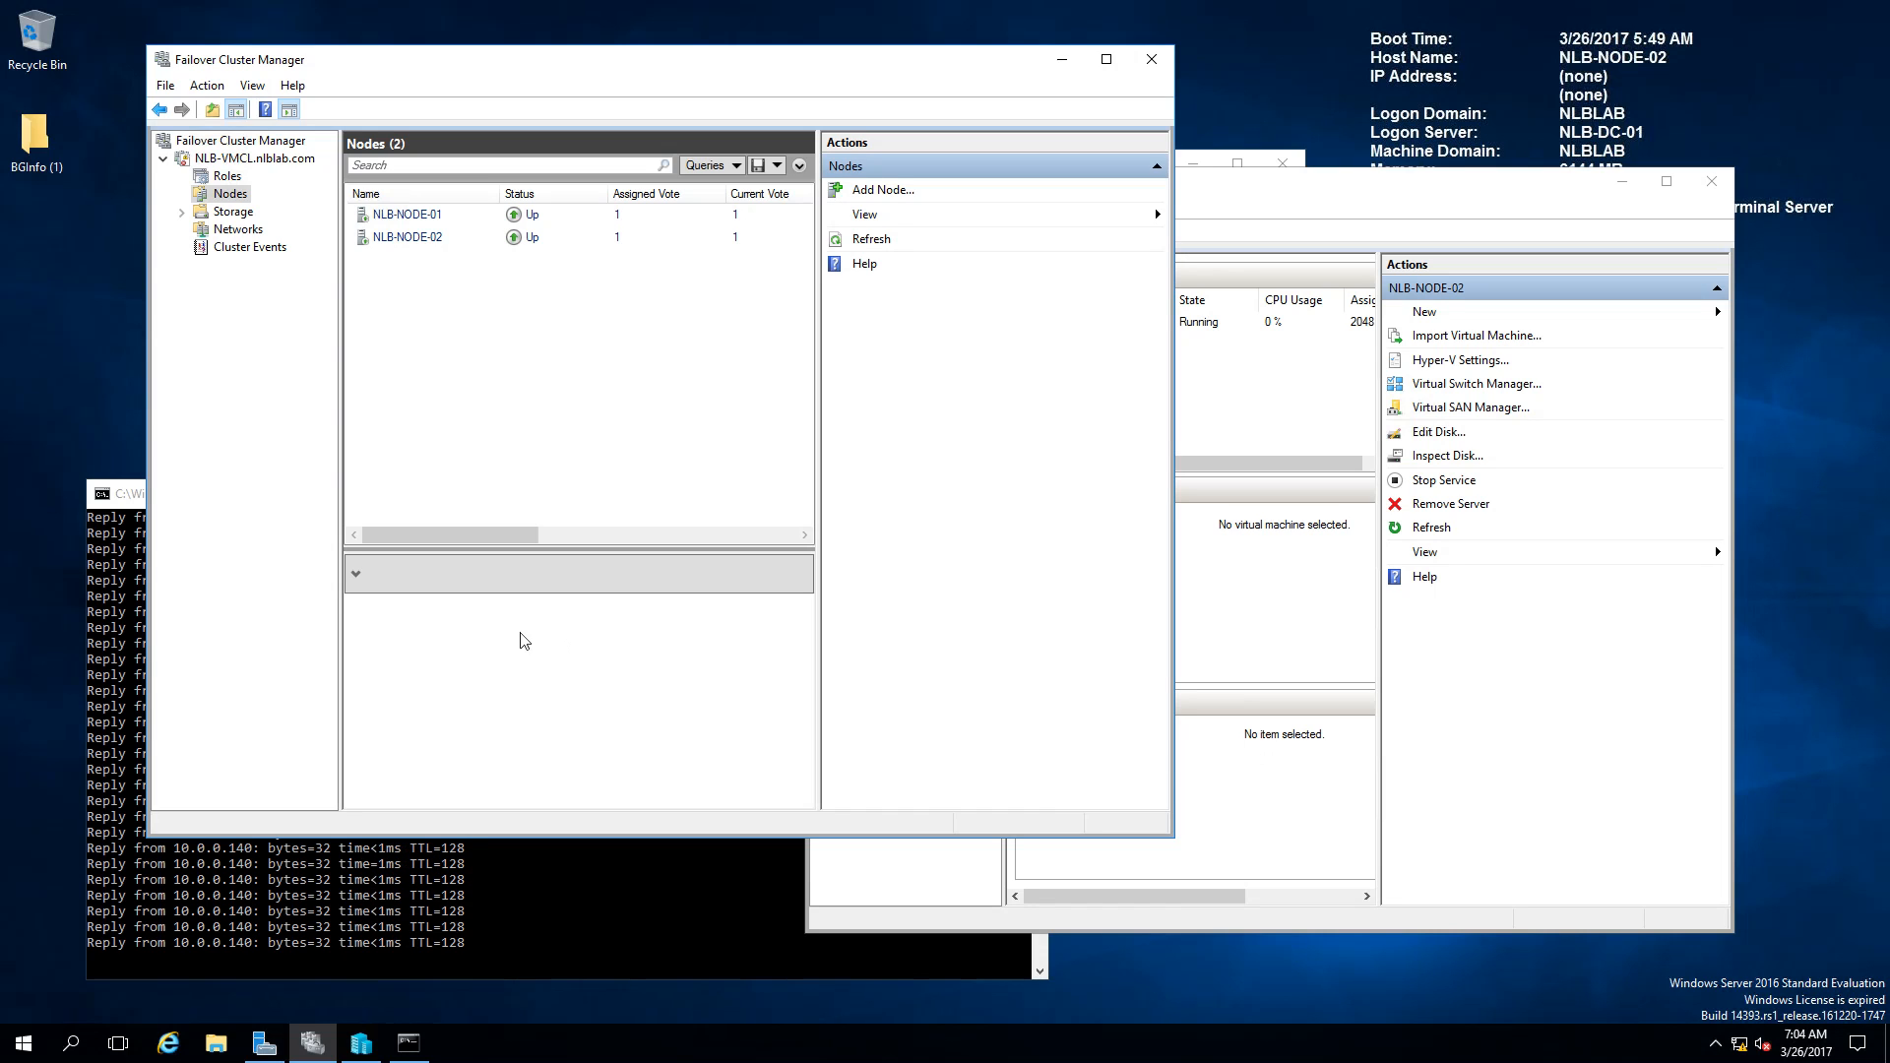
left_click(1268, 200)
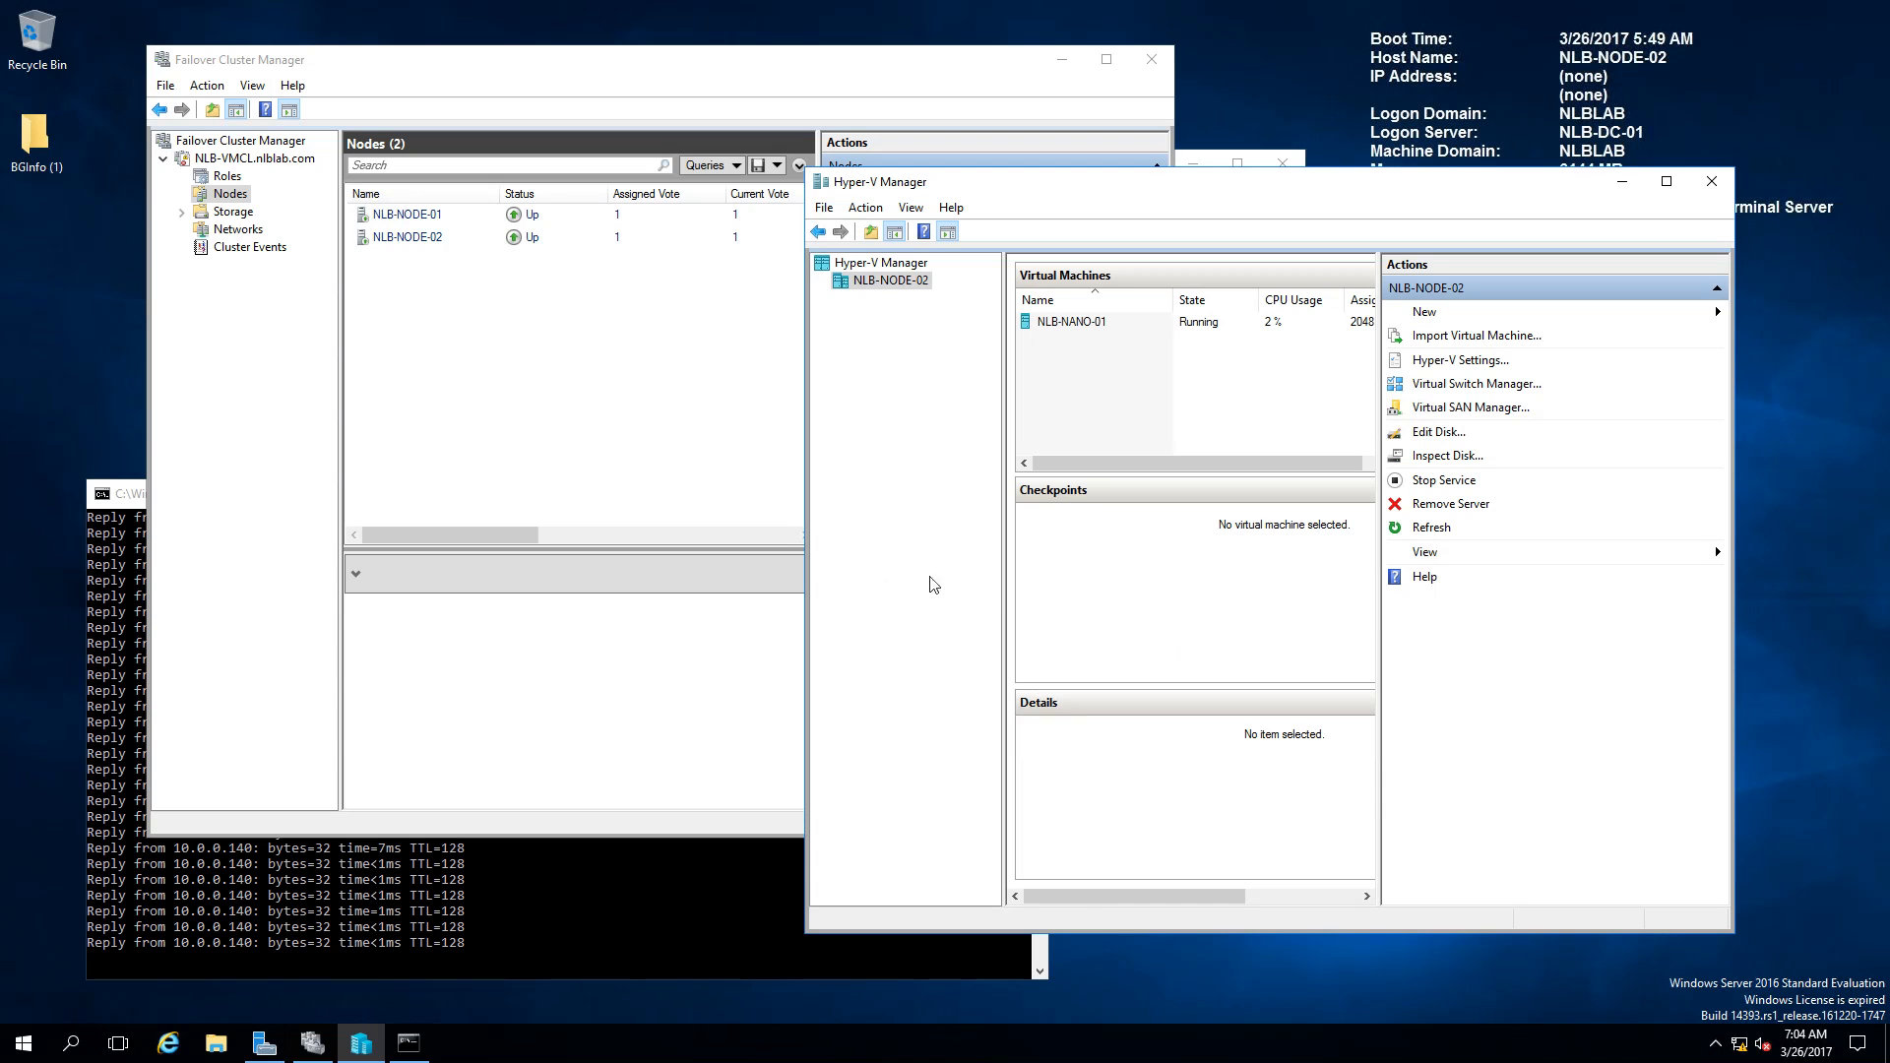
Step: View the vEthernet (Nano Server Network) status in Control Panel's Network and Sharing Center
right_click(24, 1044)
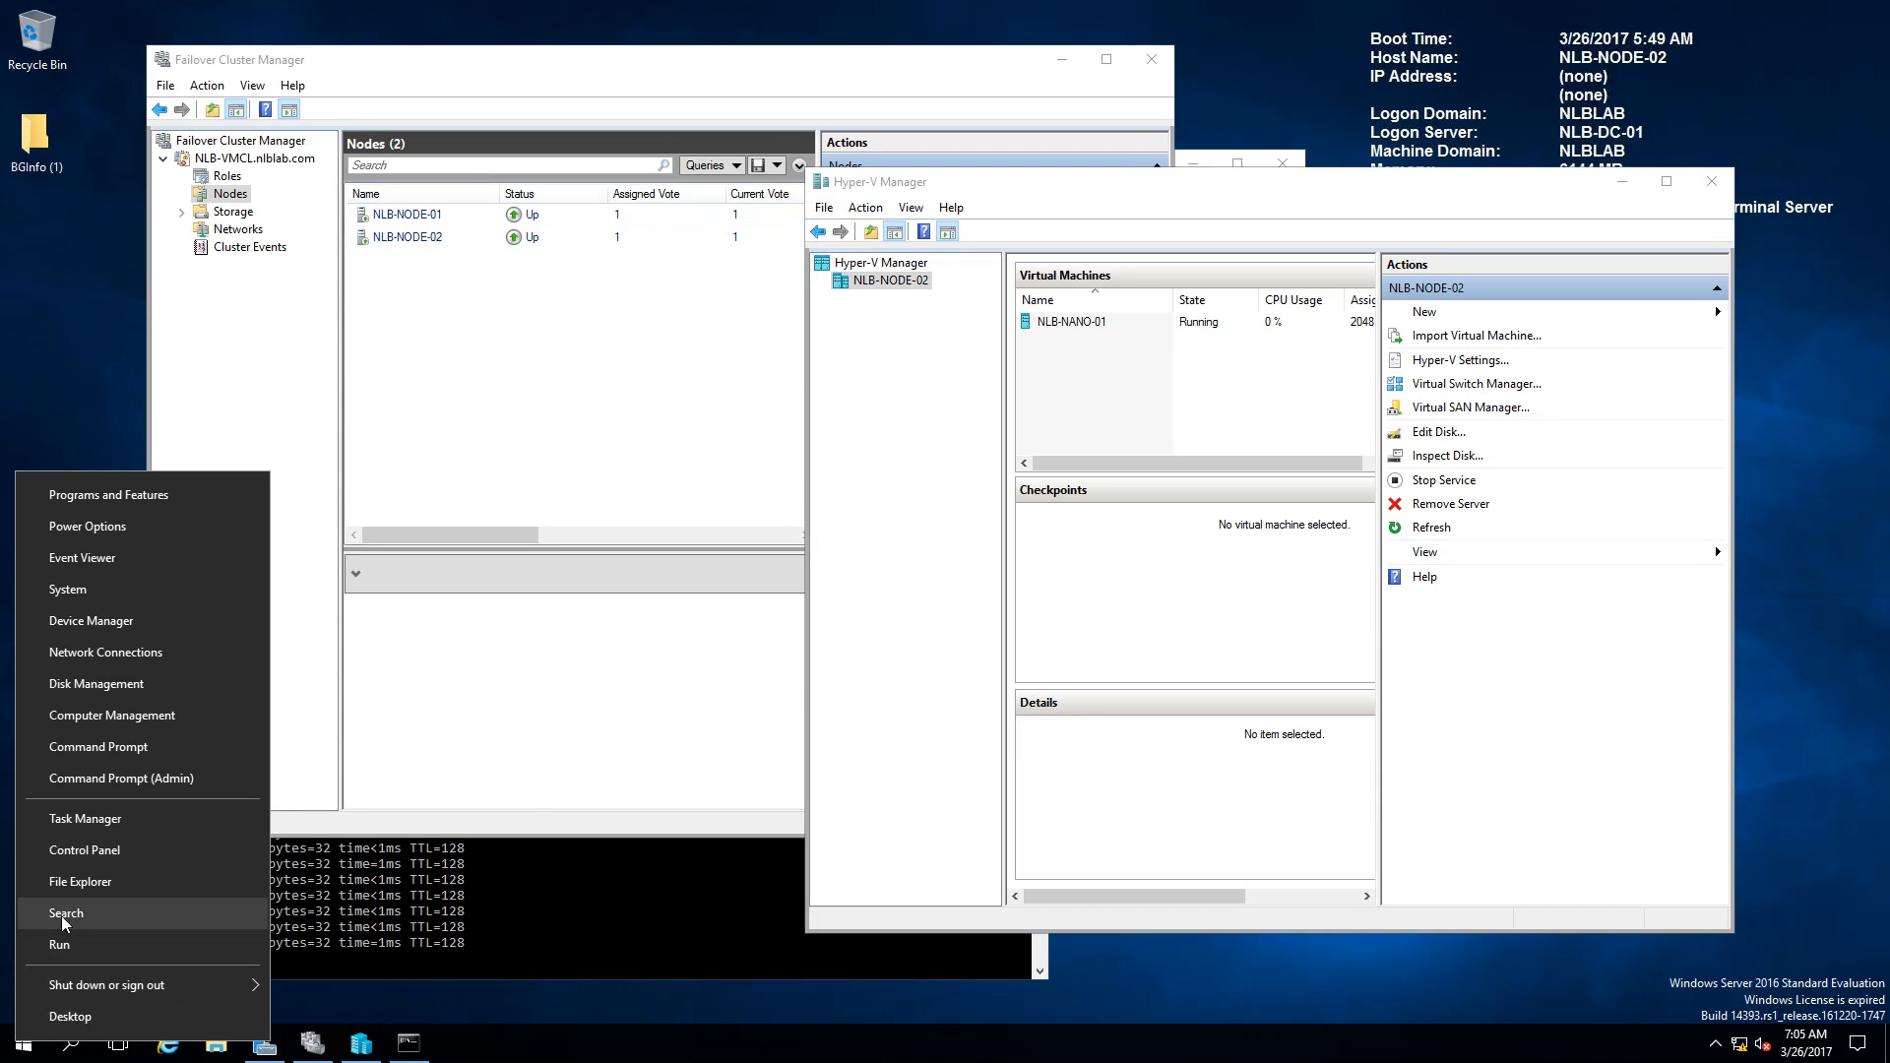
left_click(94, 850)
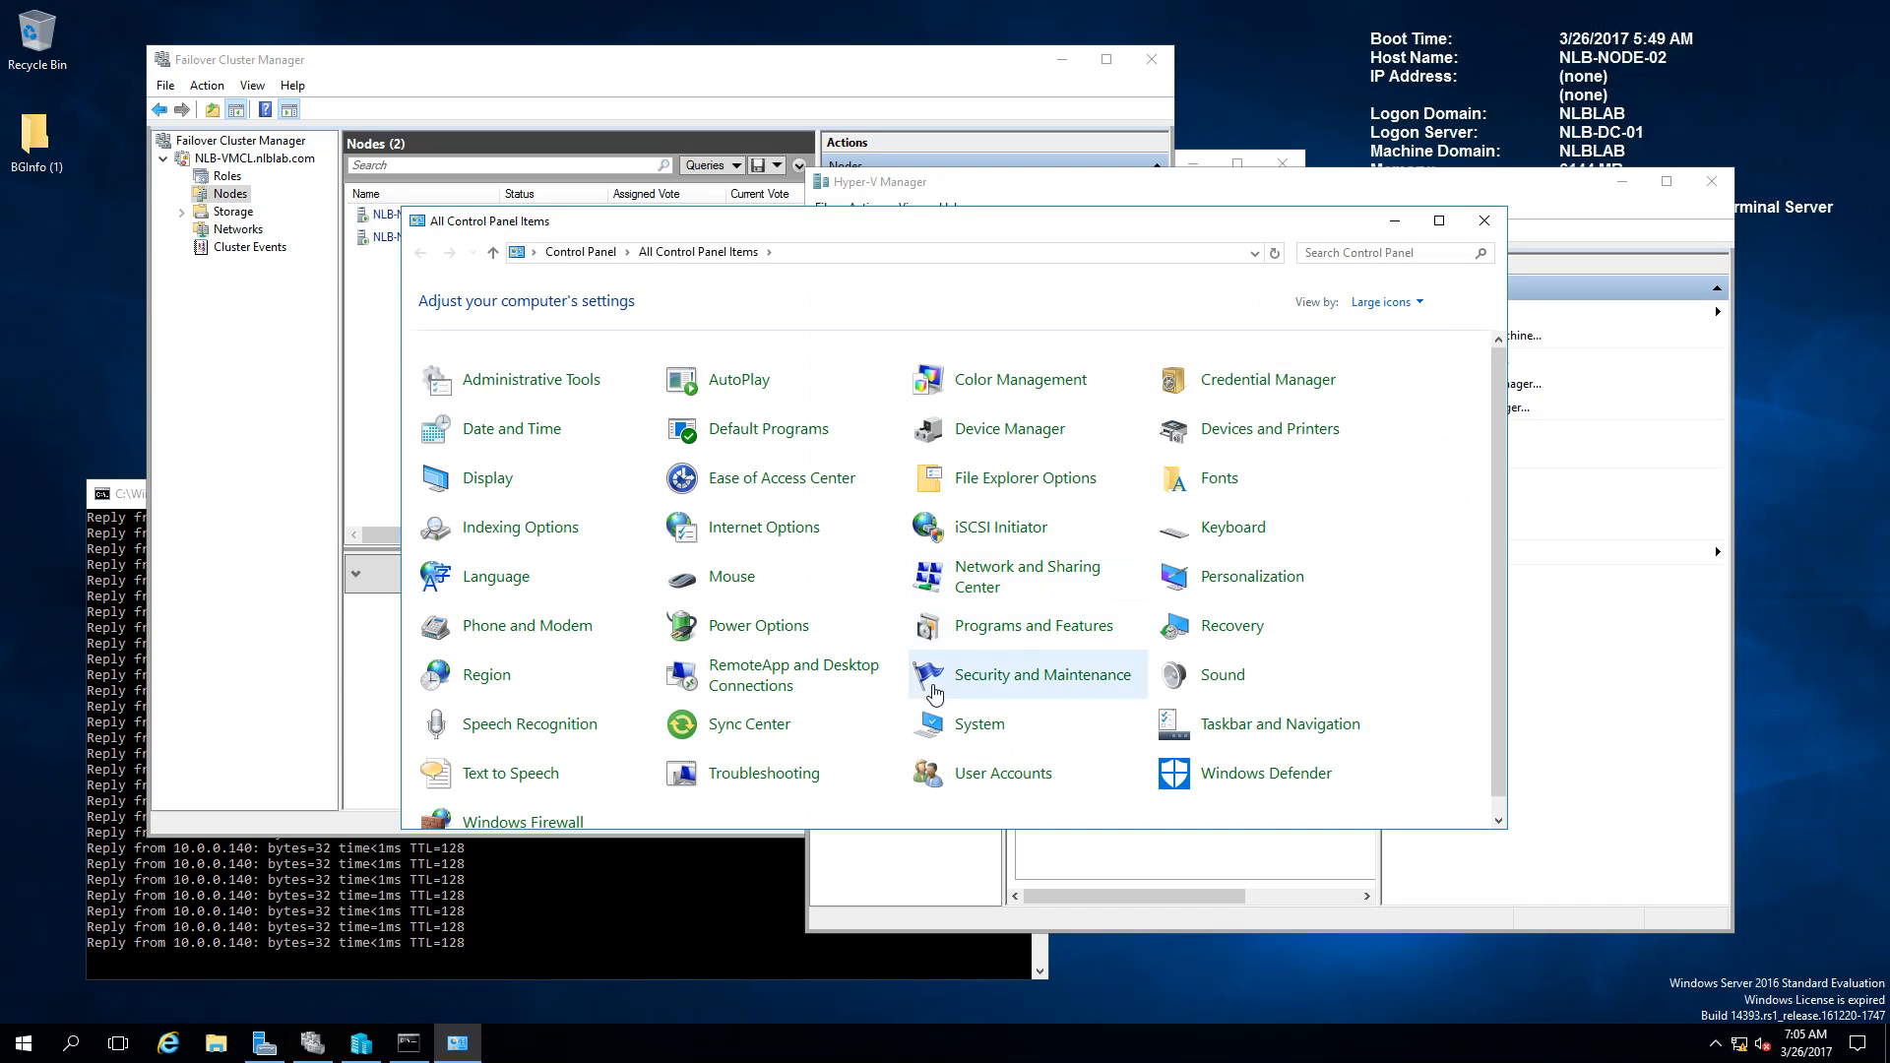
left_click(1011, 589)
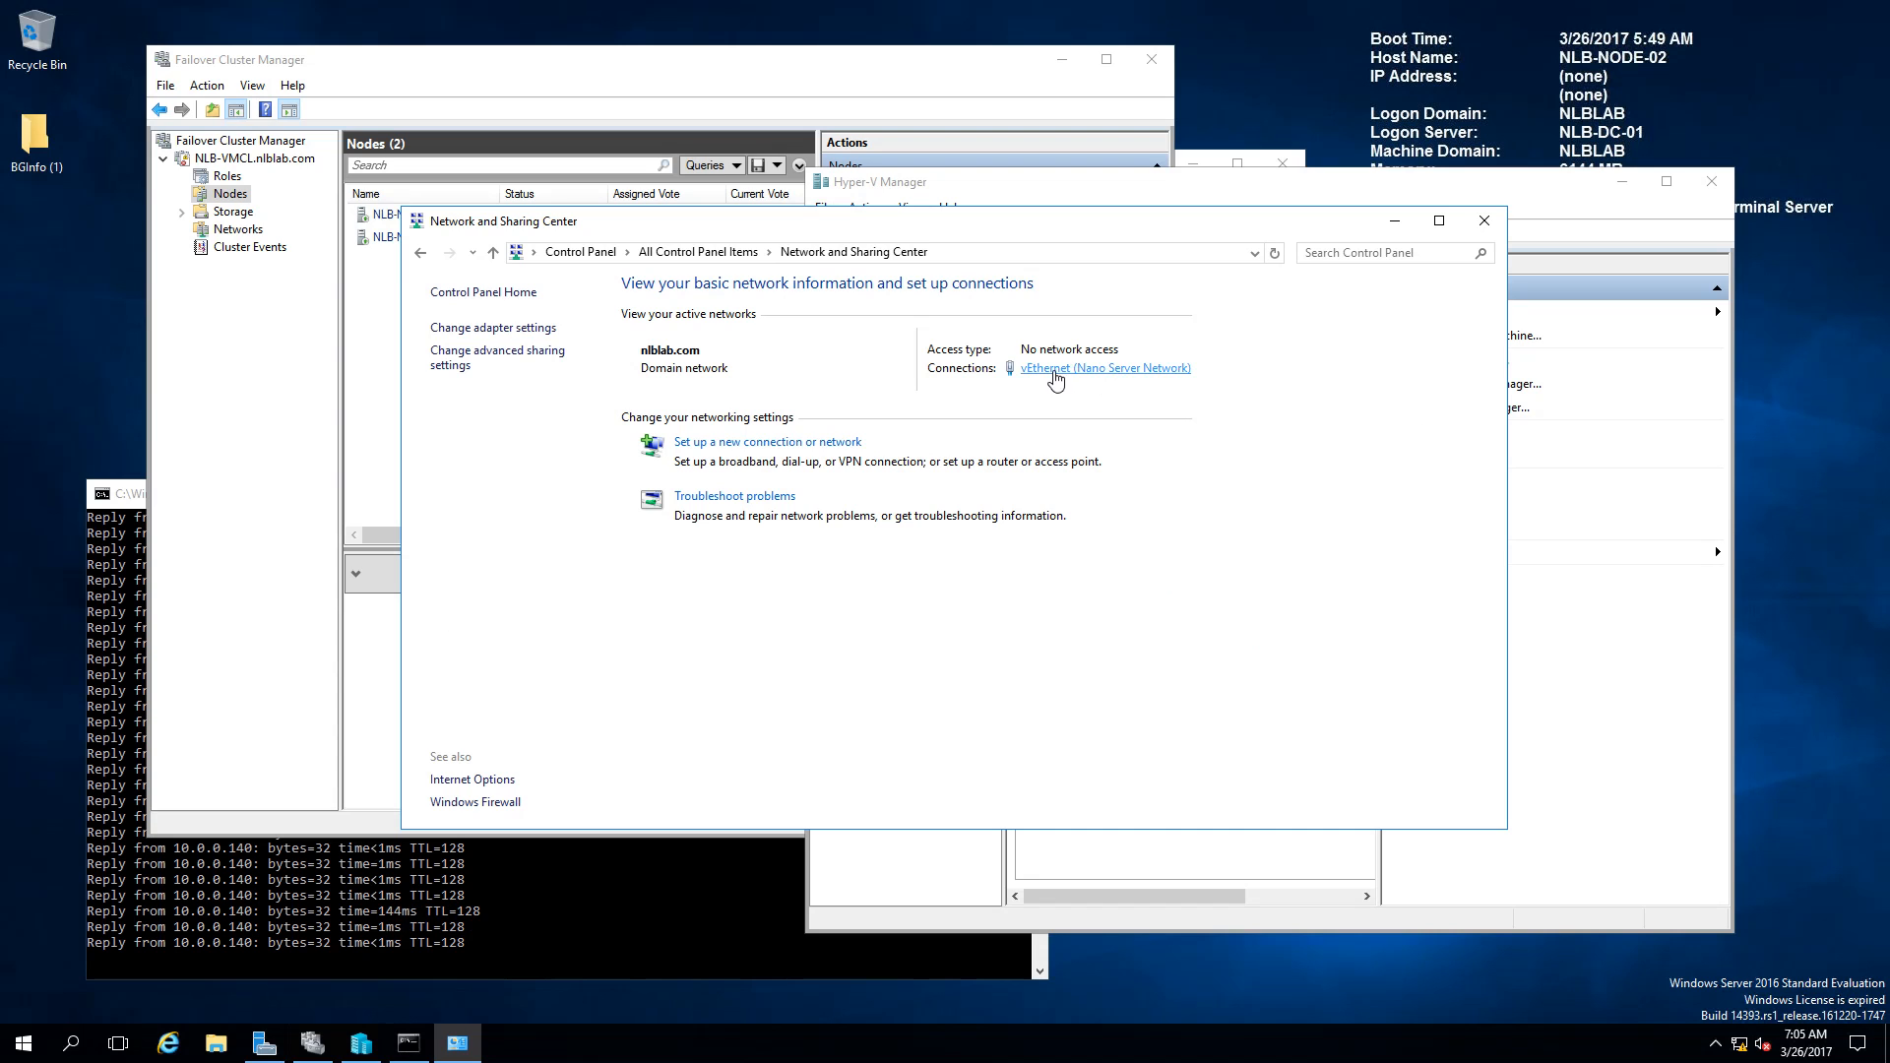
left_click(1055, 372)
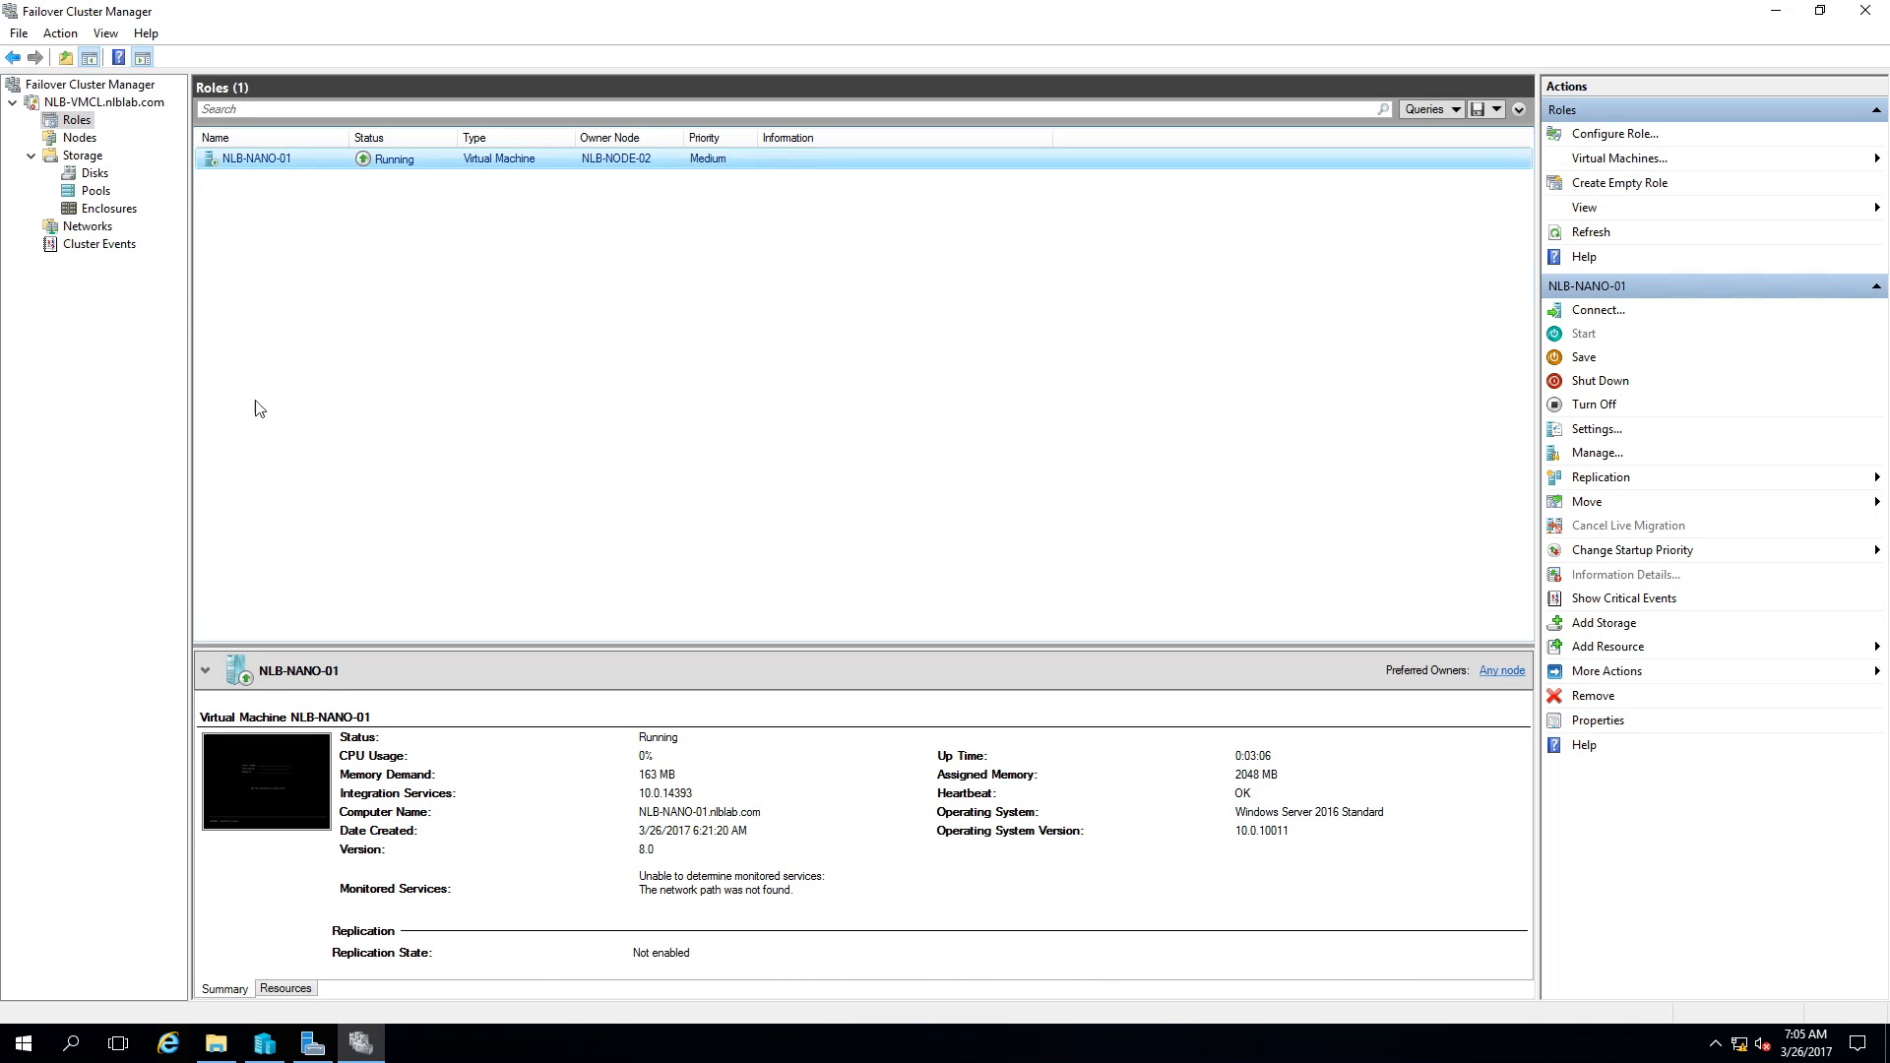
Step: Open Hyper-V Manager and connect to the NLB-NANO-01 console at the Nano Server login screen
left_click(263, 1043)
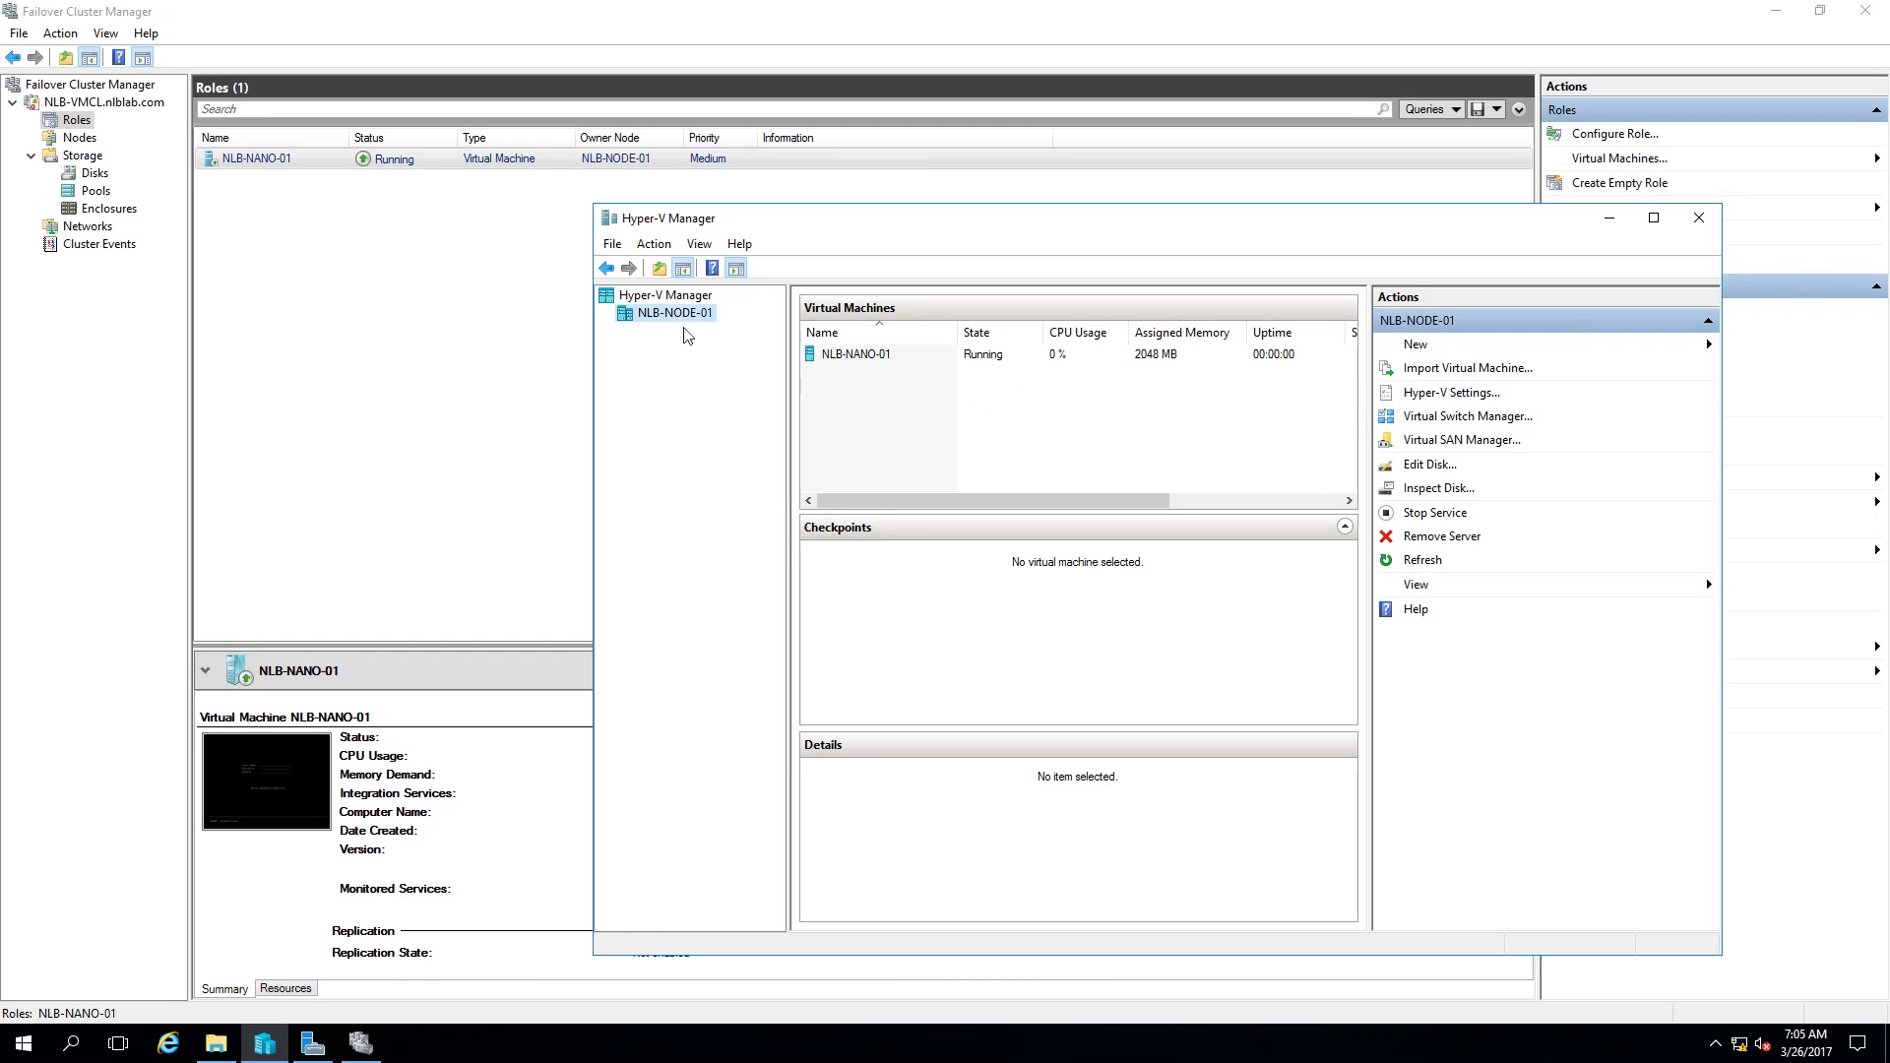
left_click(992, 358)
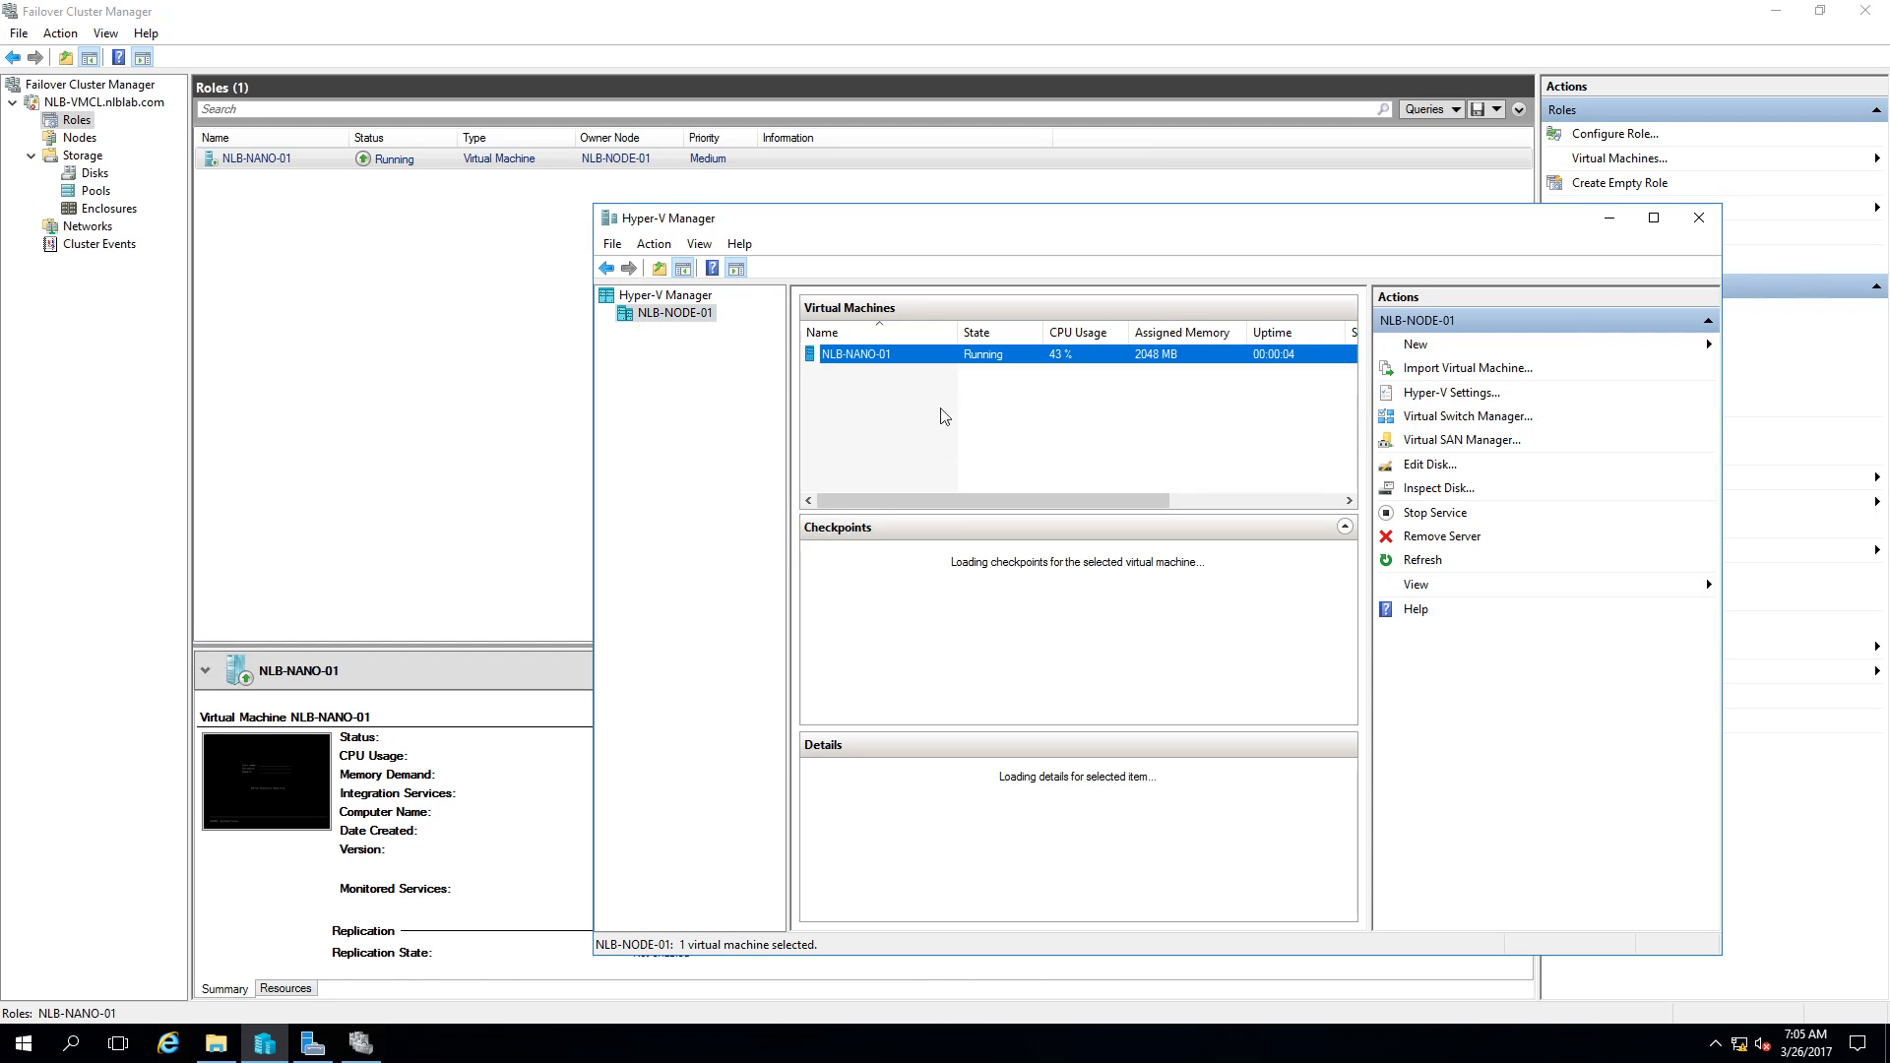
right_click(879, 356)
left_click(885, 361)
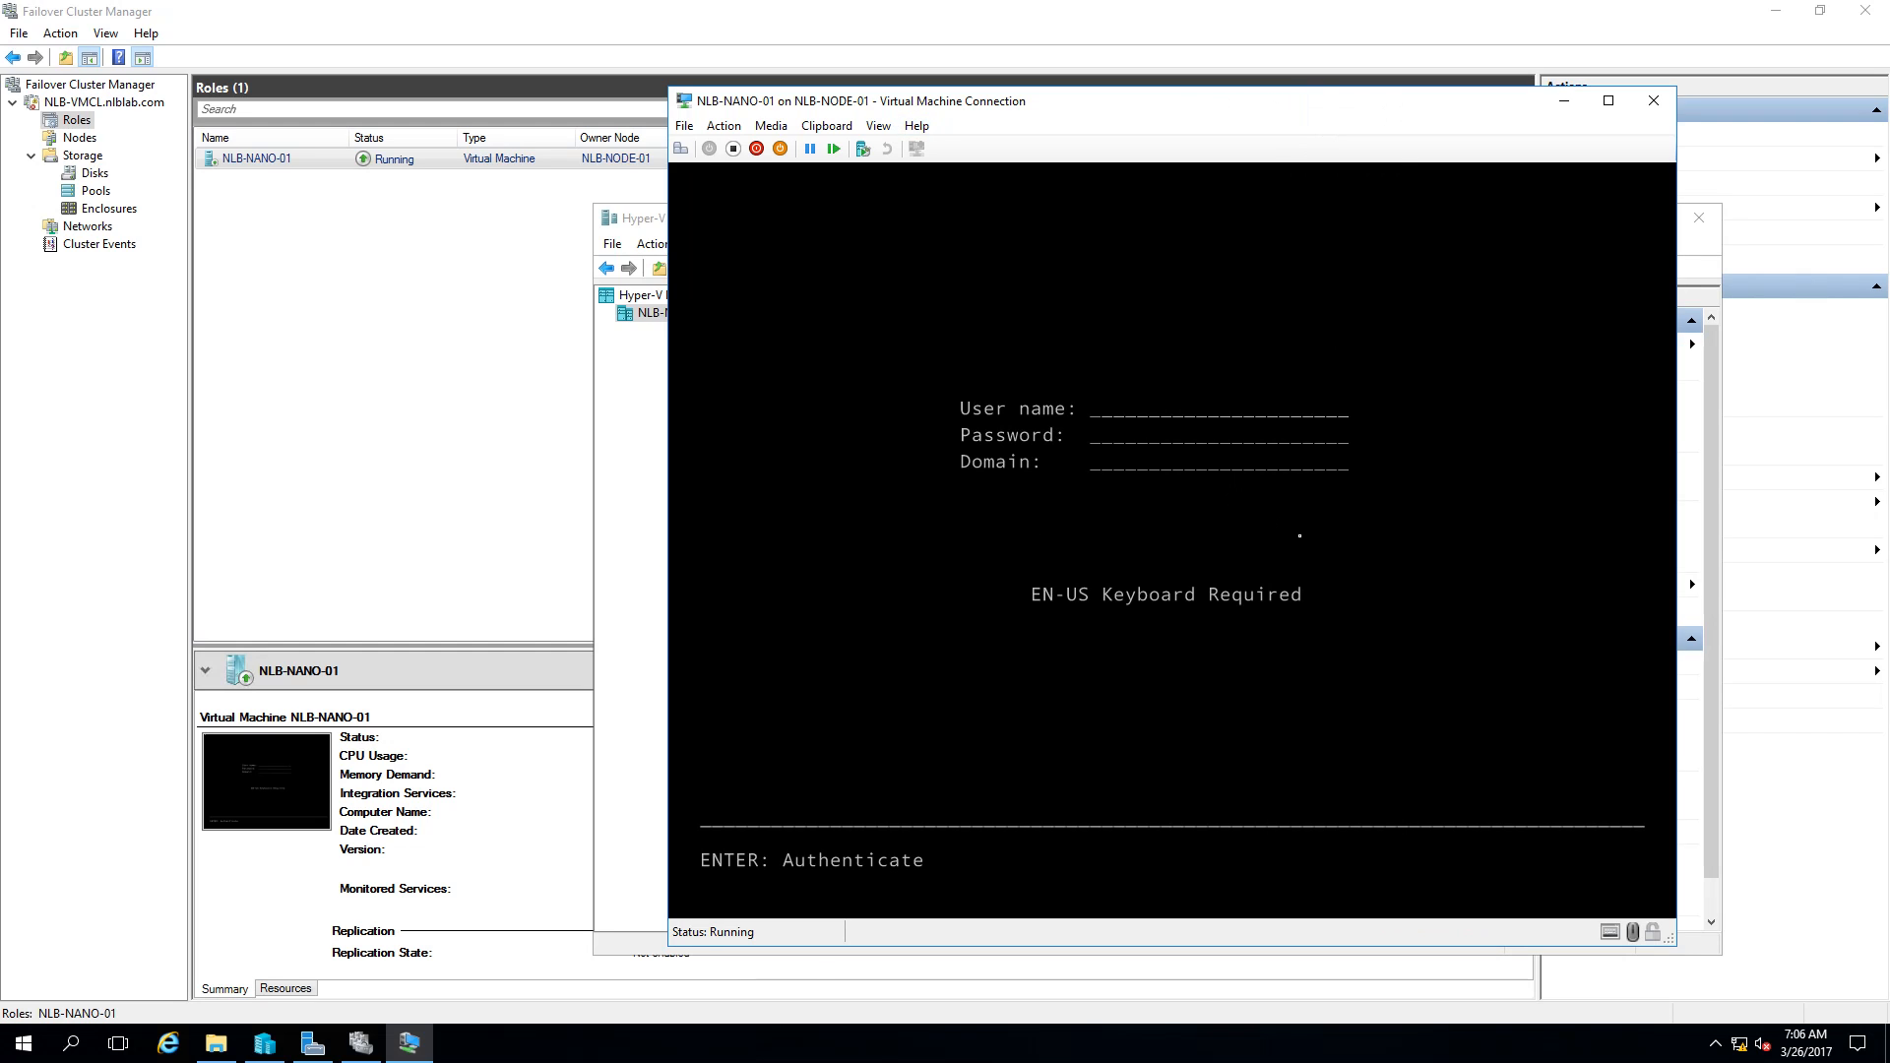
Step: Close the NLB-NANO-01 Virtual Machine Connection window
left_click(1670, 105)
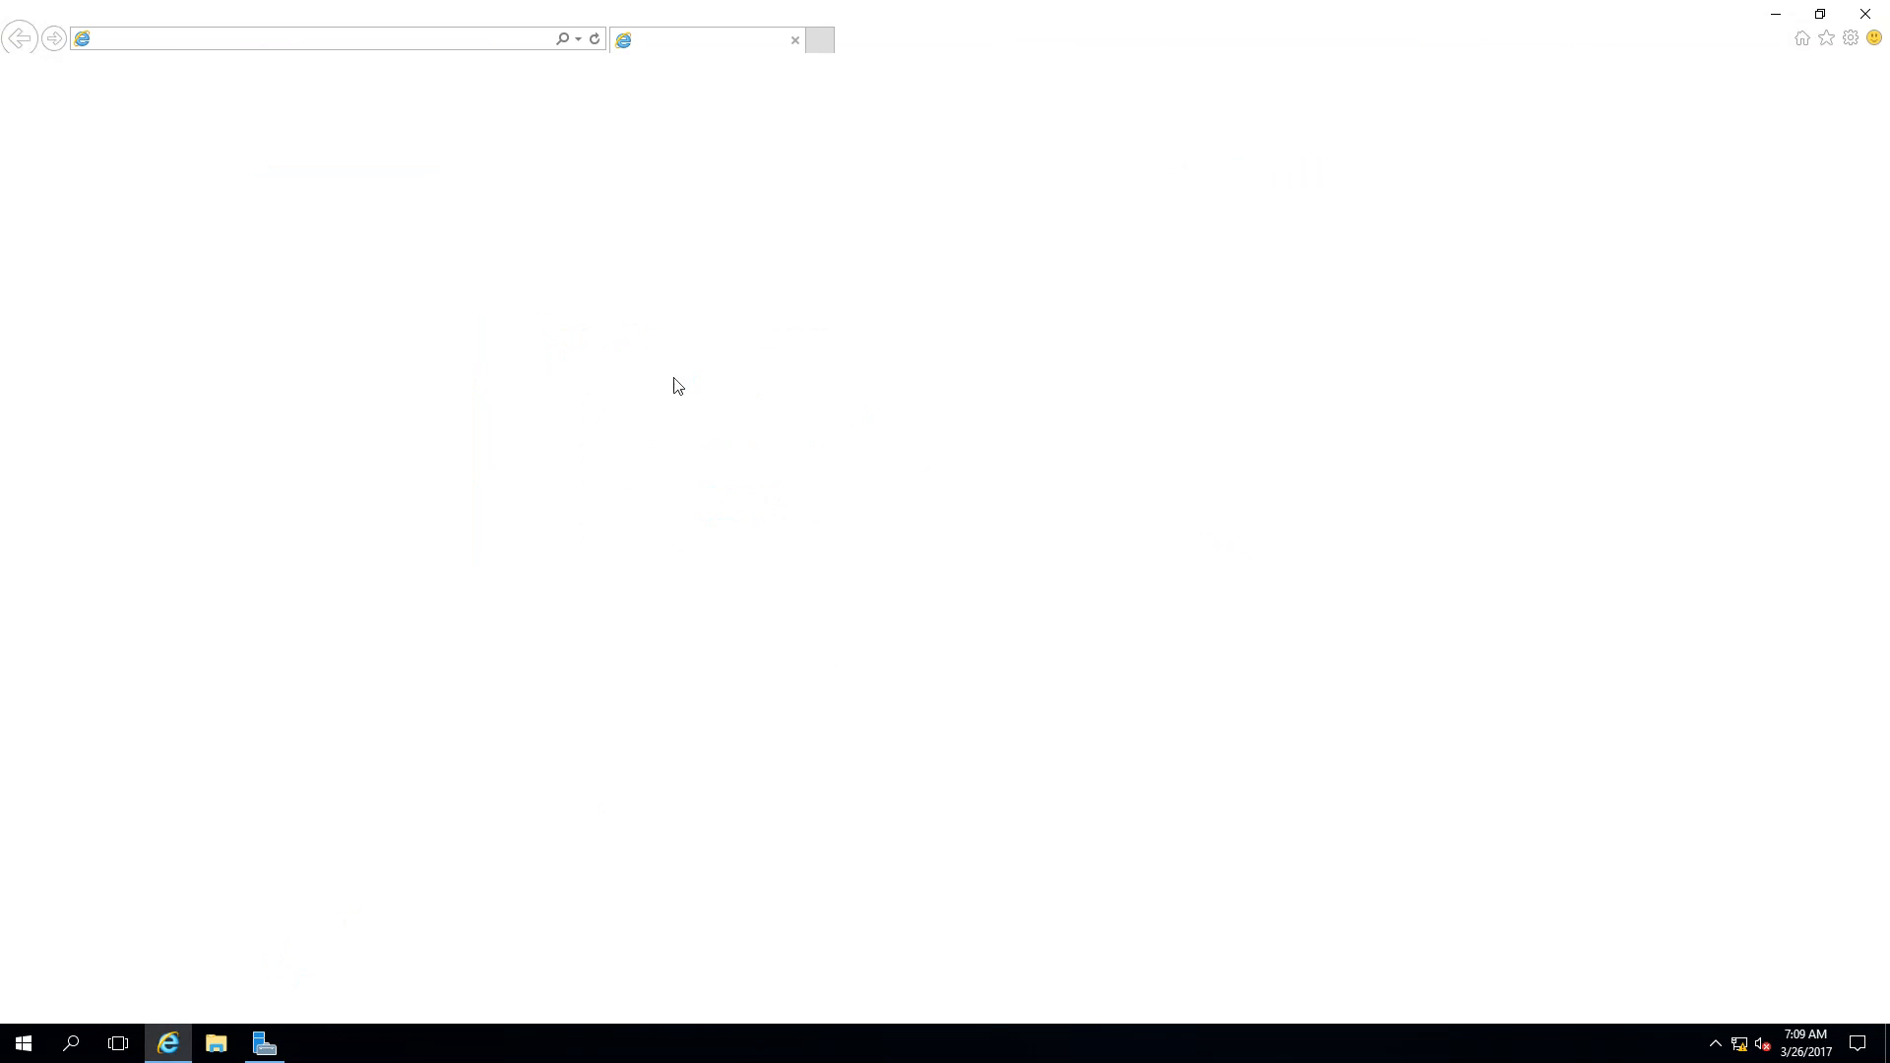
left_click(258, 40)
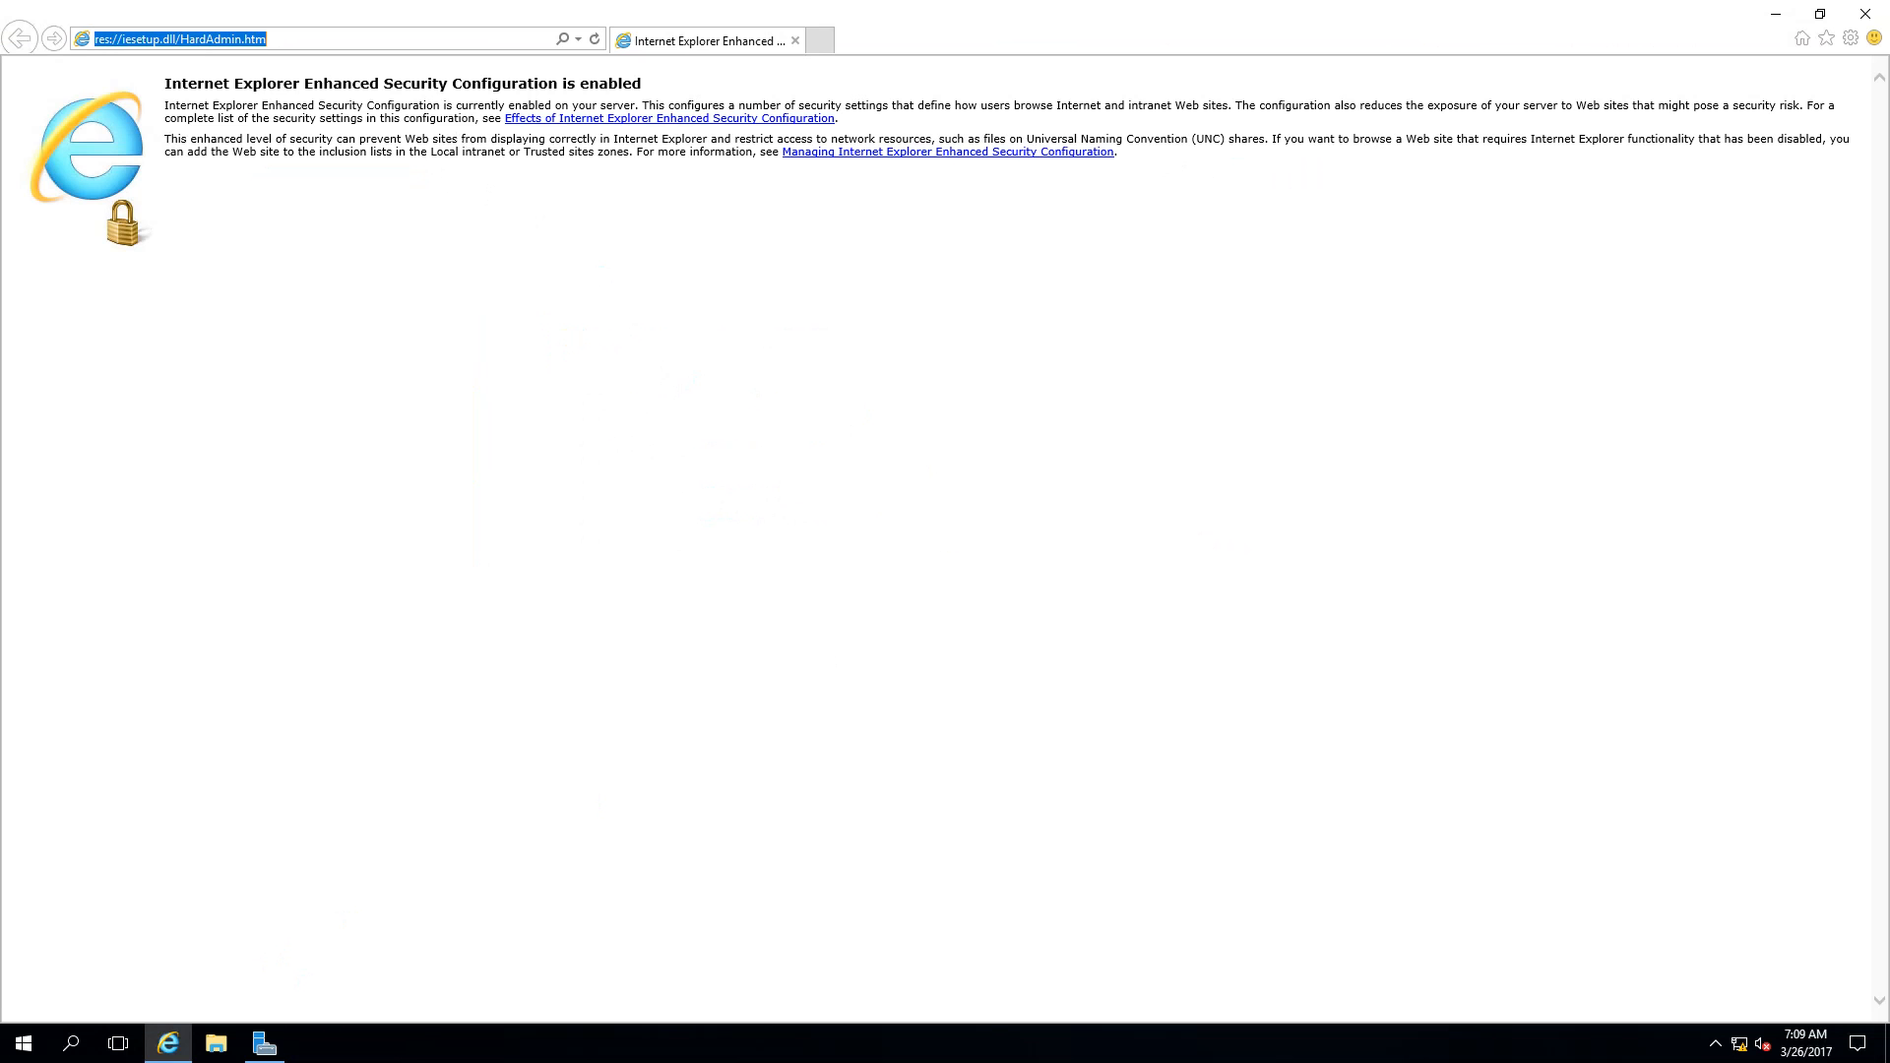
type("10.0.0.140/")
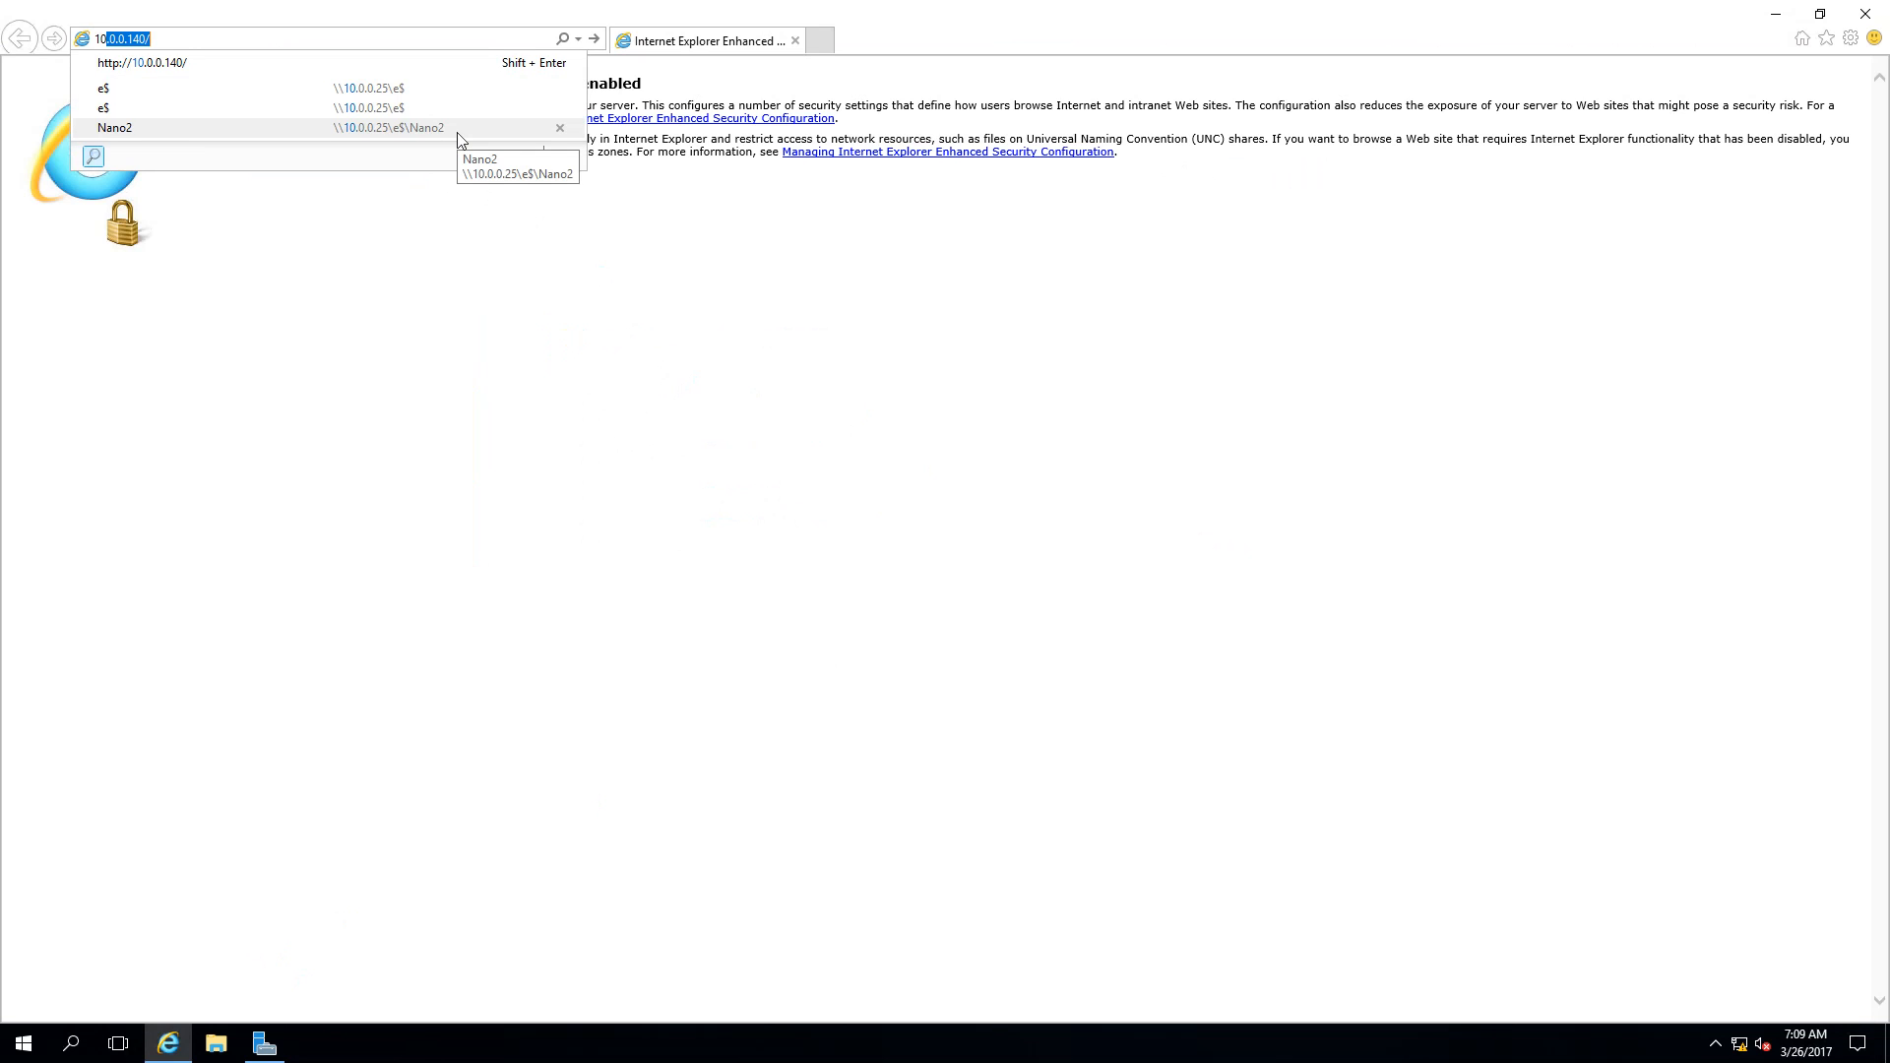
left_click(167, 65)
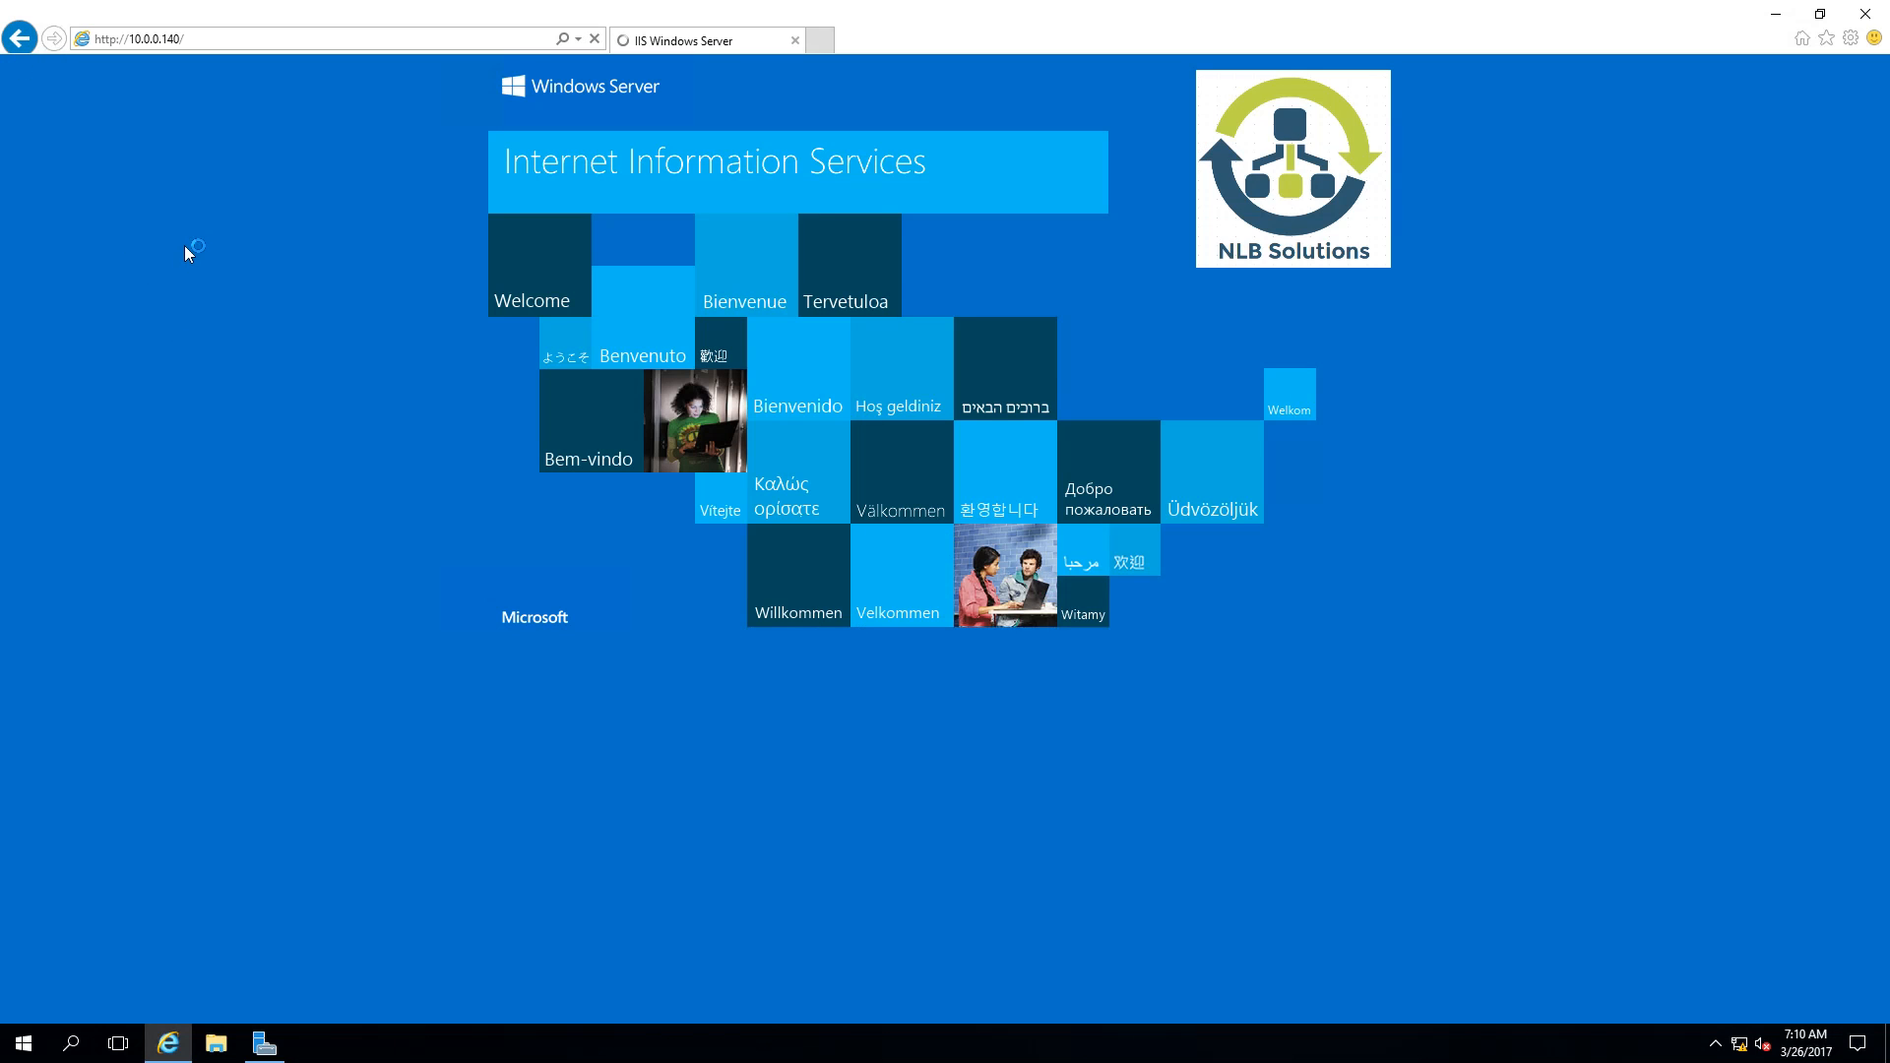
Step: Reload the 10.0.0.140 page and open a second browser tab
left_click(195, 39)
key("Return")
left_click(827, 45)
Step: Load 10.0.0.140 in the new tab, then dismiss the security warning and refresh the first tab
type("10")
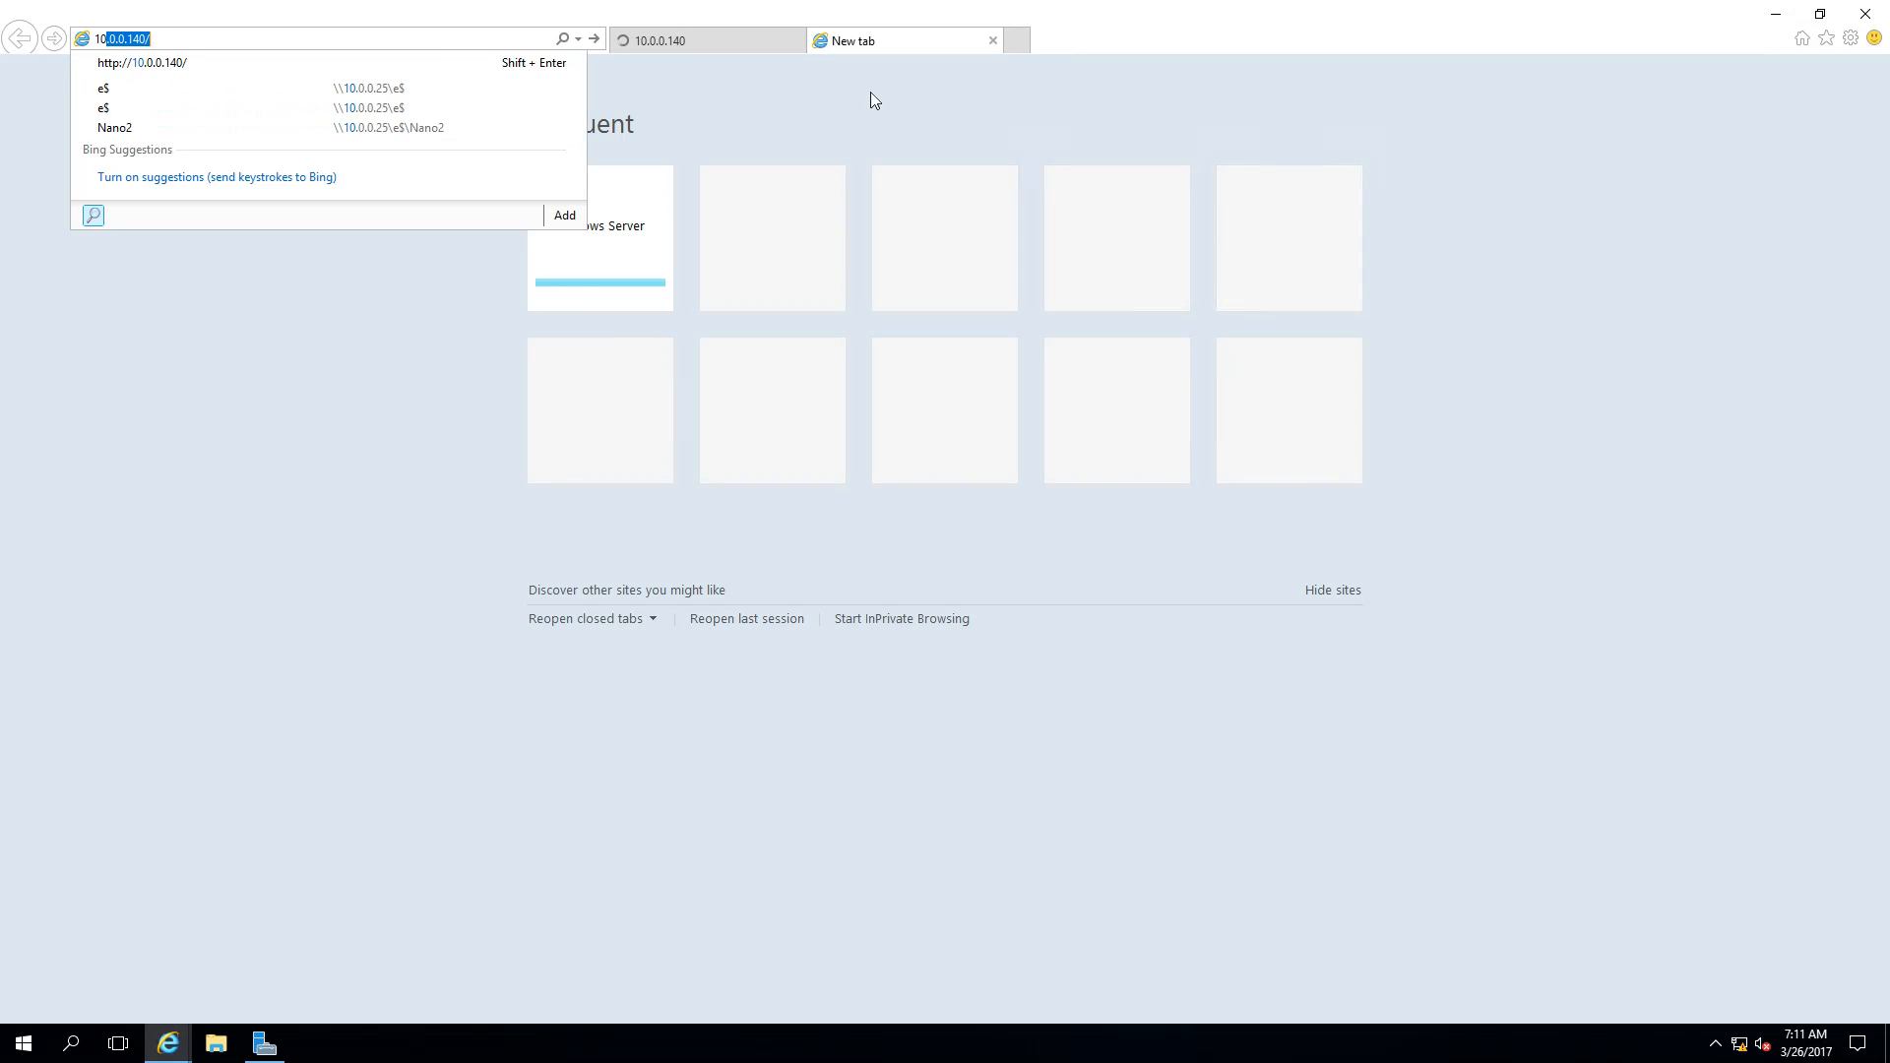
key("Return")
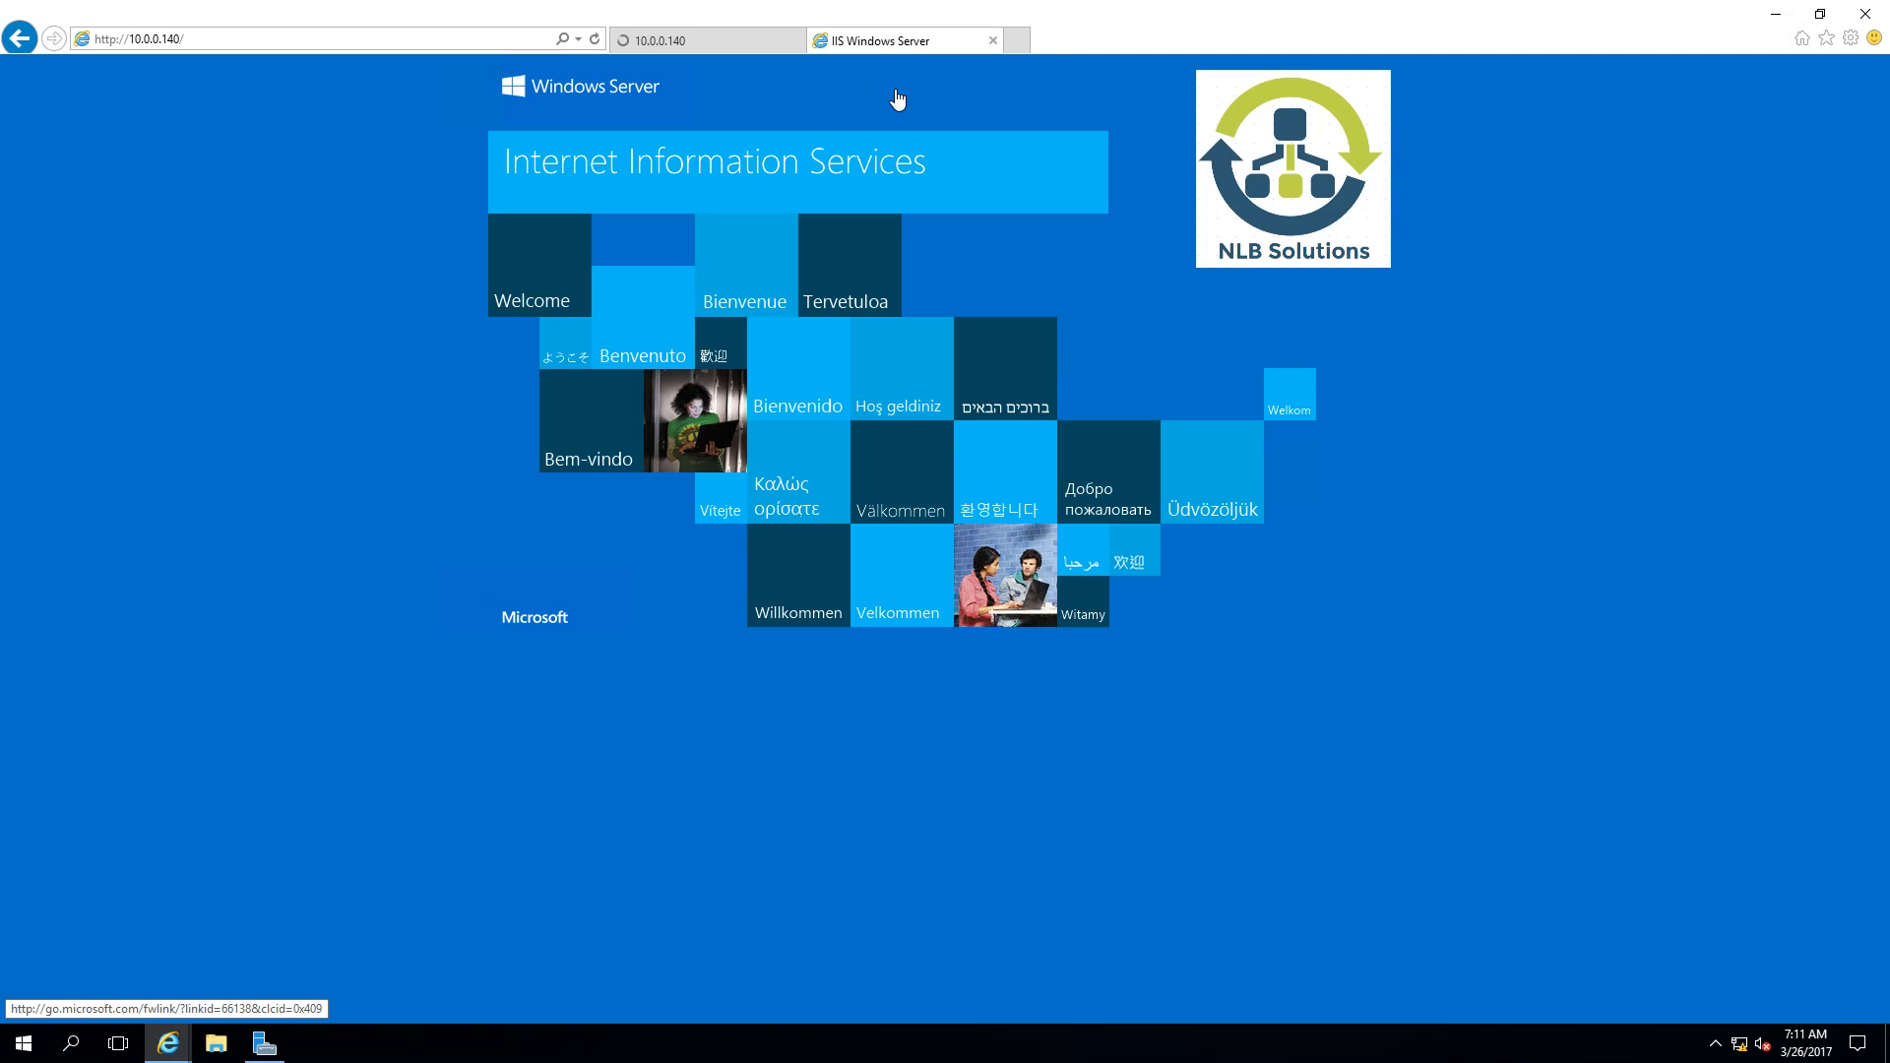
left_click(709, 40)
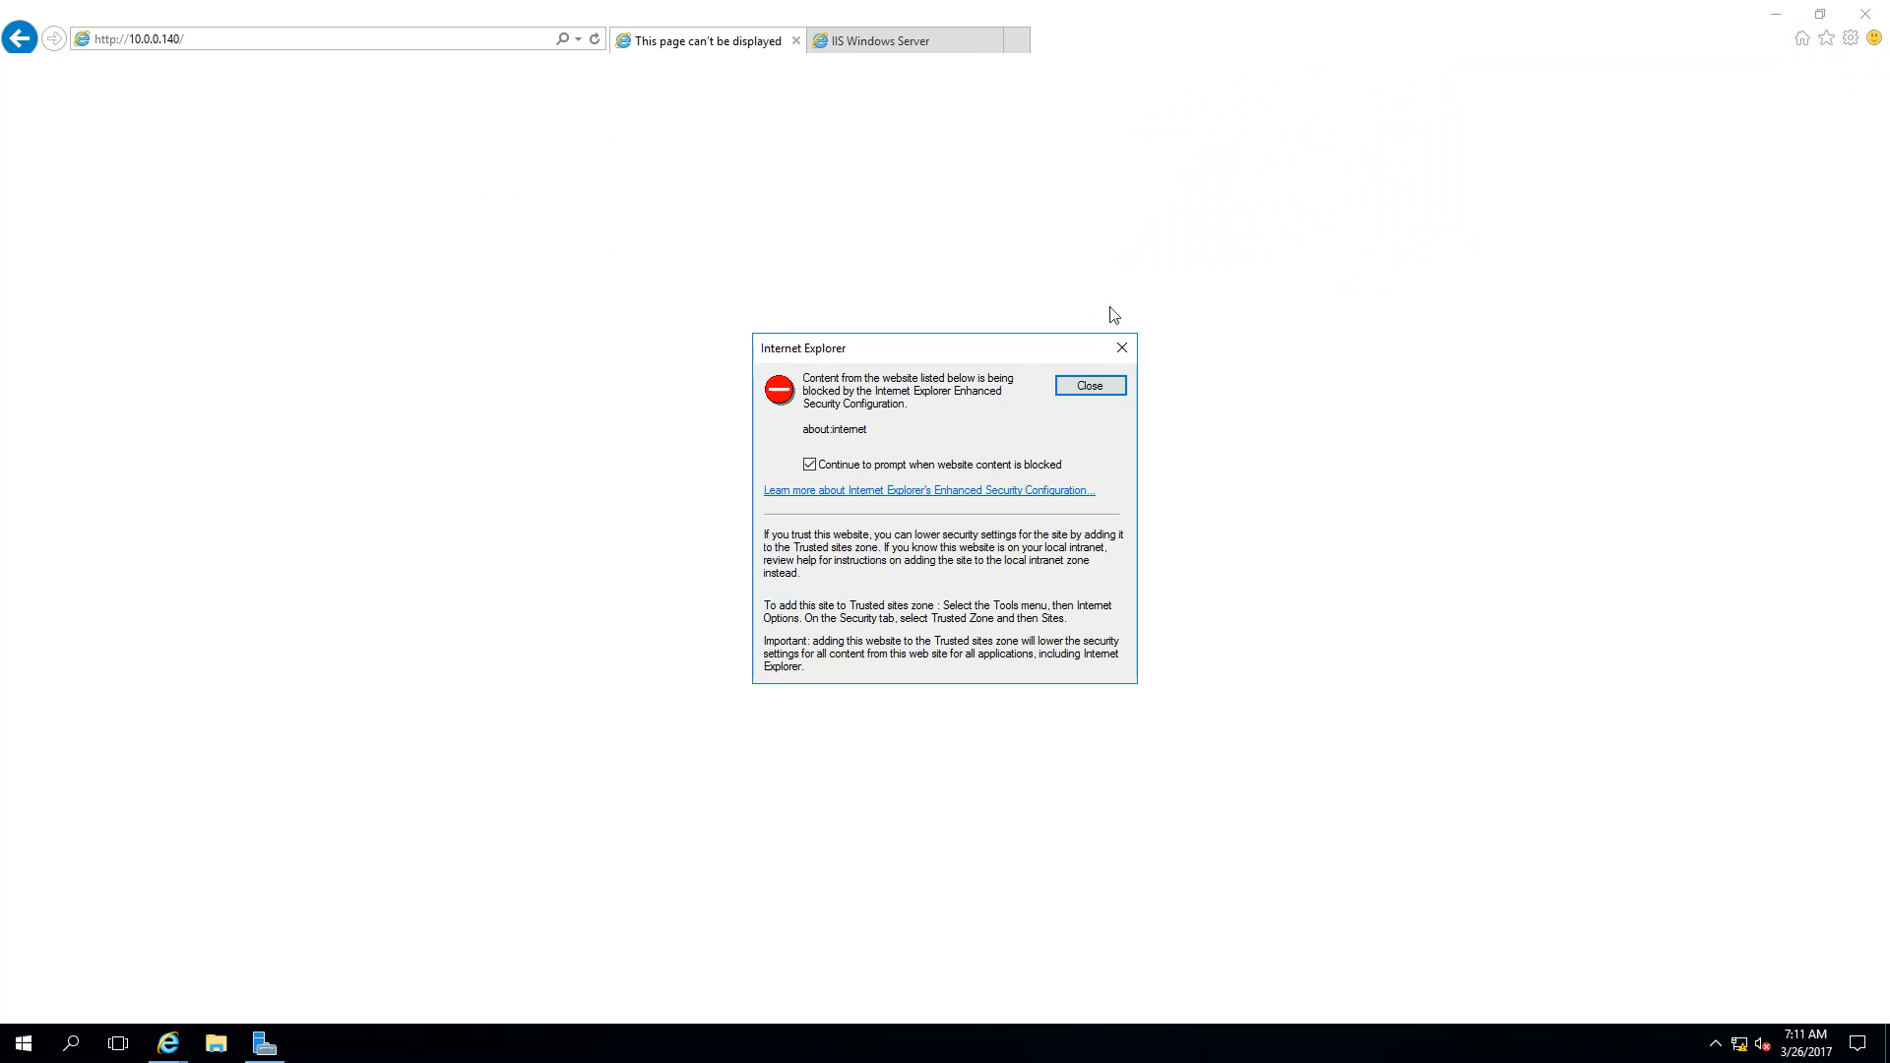
left_click(1092, 386)
key("F5")
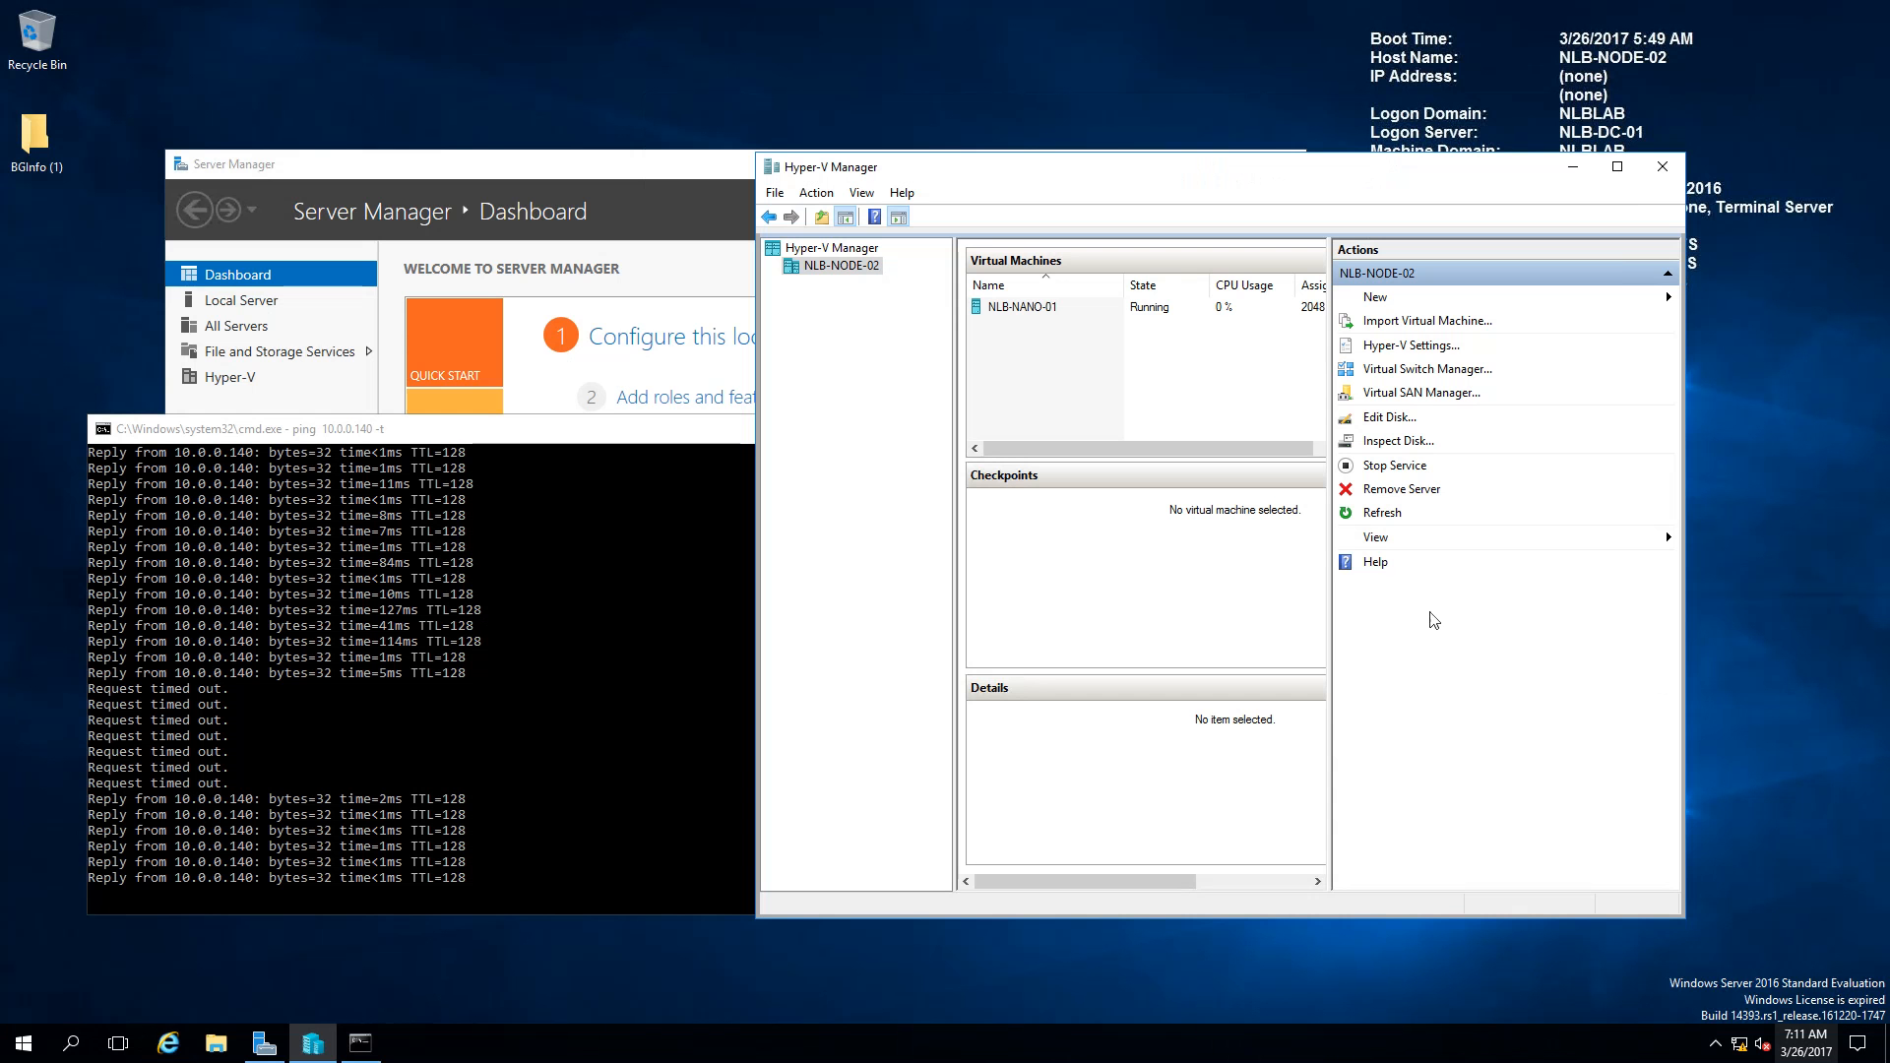
Step: Move Hyper-V Manager aside to reveal the ping to 10.0.0.140 replying again
left_click_drag(1083, 187, 1162, 258)
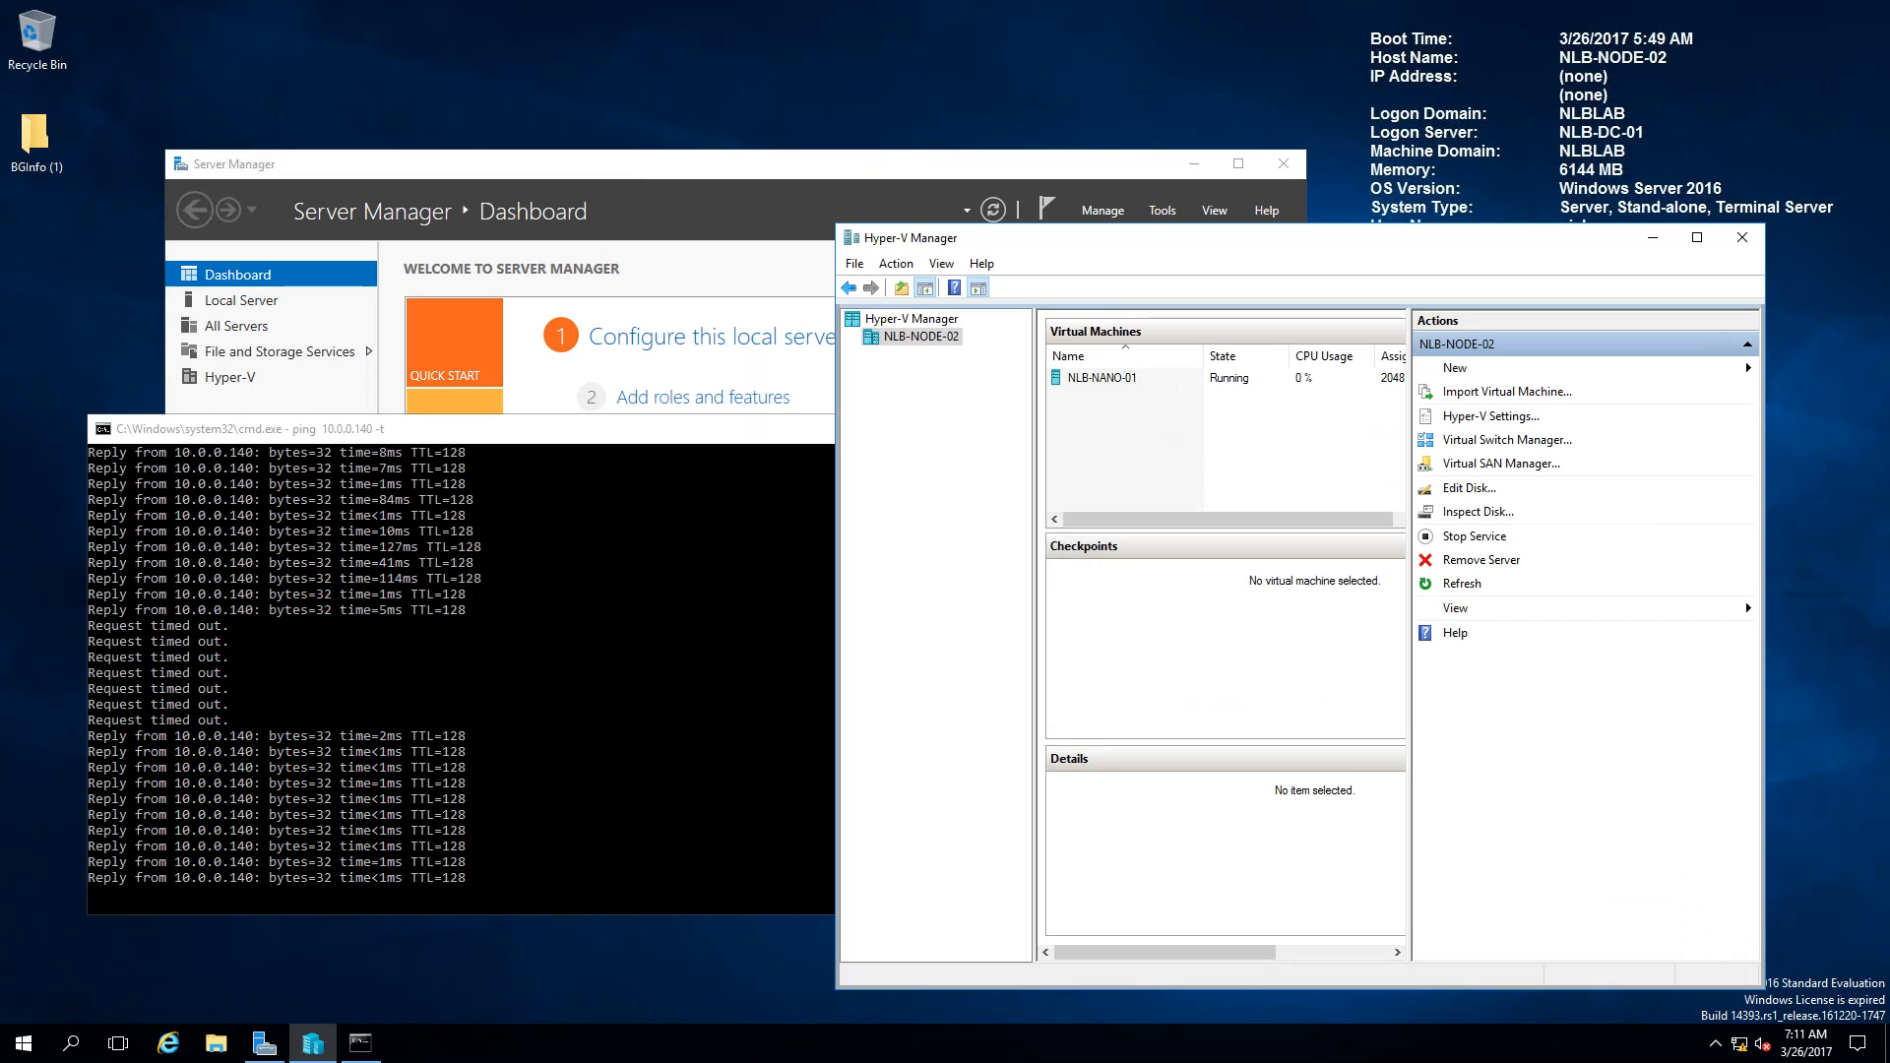